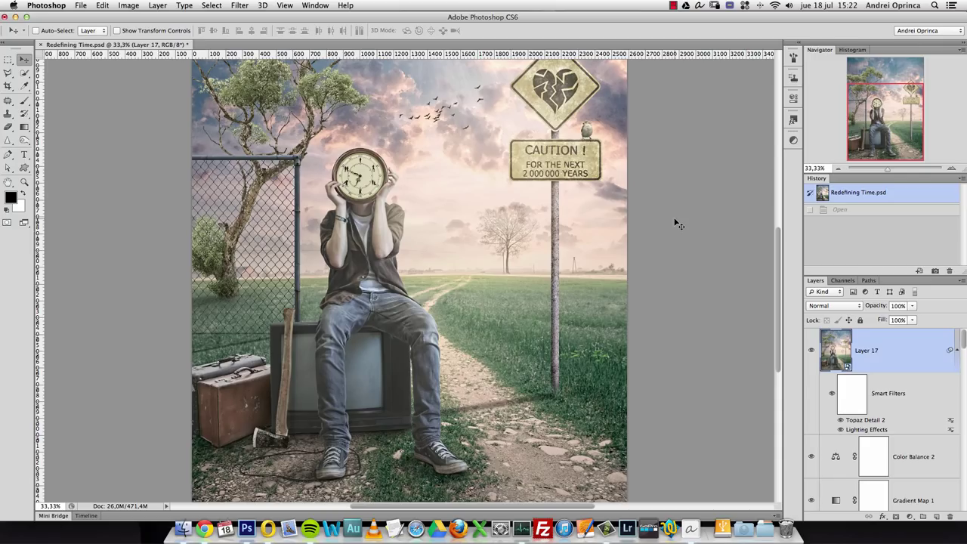
Look through the layer stack of the finished composite Redefining Time.psd
{"action": "left_click_drag", "start_coordinate": [885, 119], "coordinate": [887, 133]}
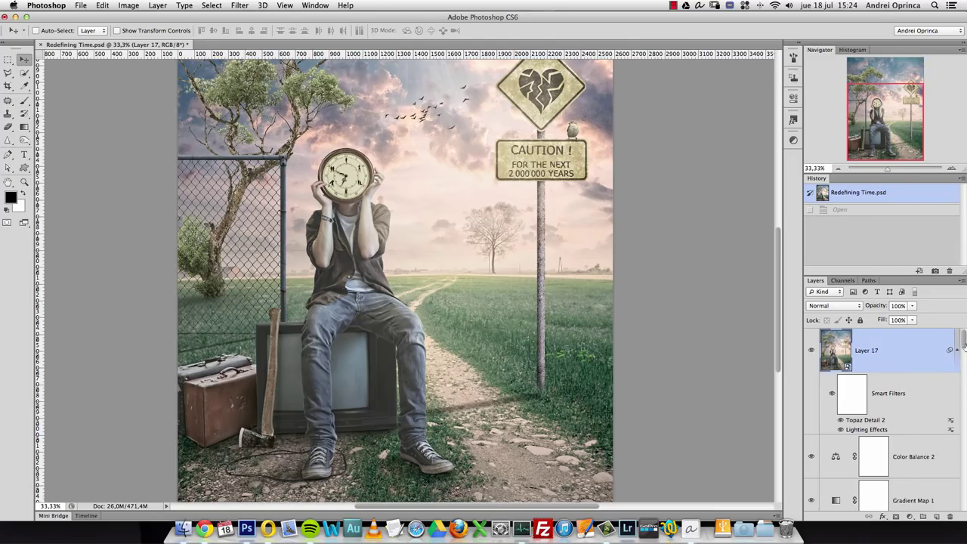
{"action": "left_click_drag", "start_coordinate": [964, 340], "coordinate": [964, 476]}
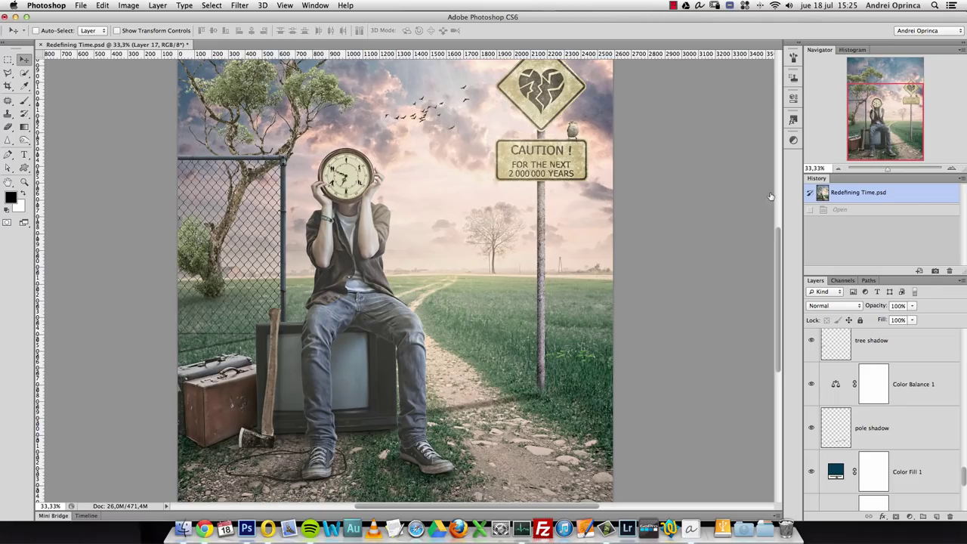
{"action": "mouse_move", "coordinate": [963, 476]}
{"action": "left_mouse_down"}
{"action": "mouse_move", "coordinate": [964, 495]}
{"action": "mouse_move", "coordinate": [964, 480]}
{"action": "left_mouse_up"}
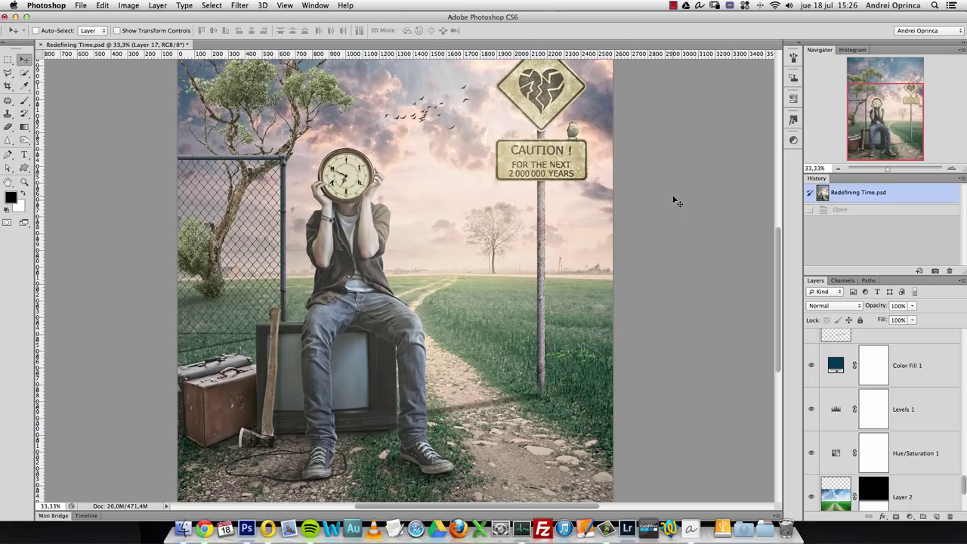
{"action": "key", "text": "super+n"}
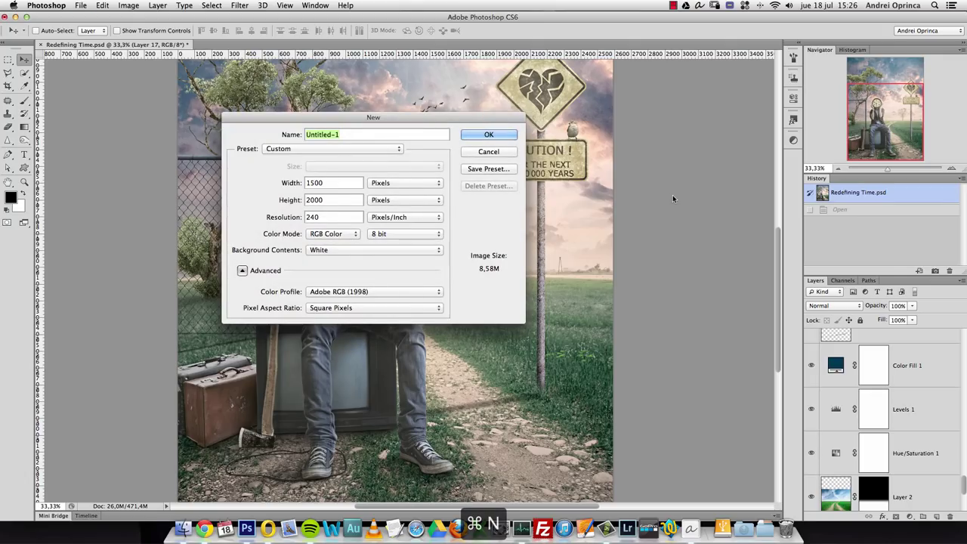
{"action": "left_click_drag", "start_coordinate": [425, 123], "coordinate": [425, 123]}
{"action": "left_click", "coordinate": [486, 152]}
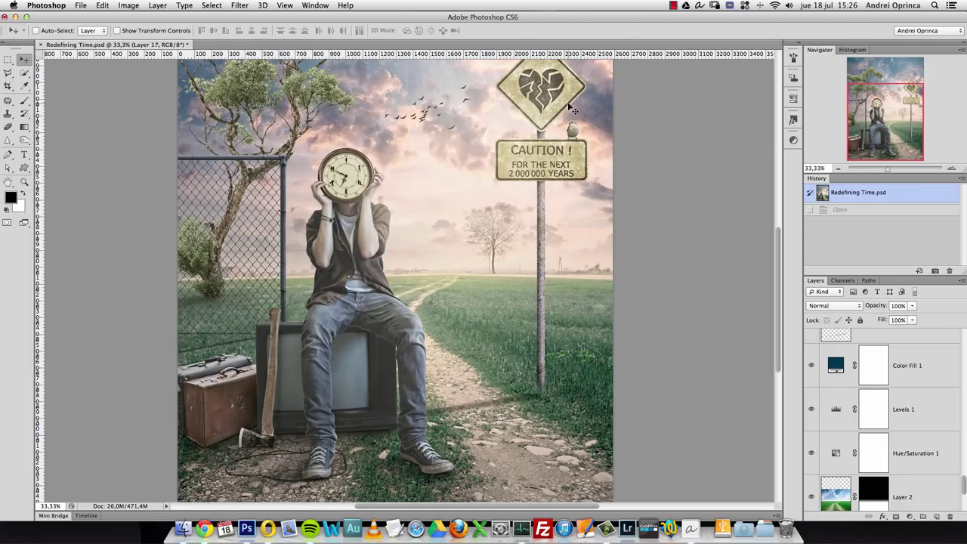
Inspect the overall composition of the finished image as a whole
{"action": "left_click", "coordinate": [838, 170]}
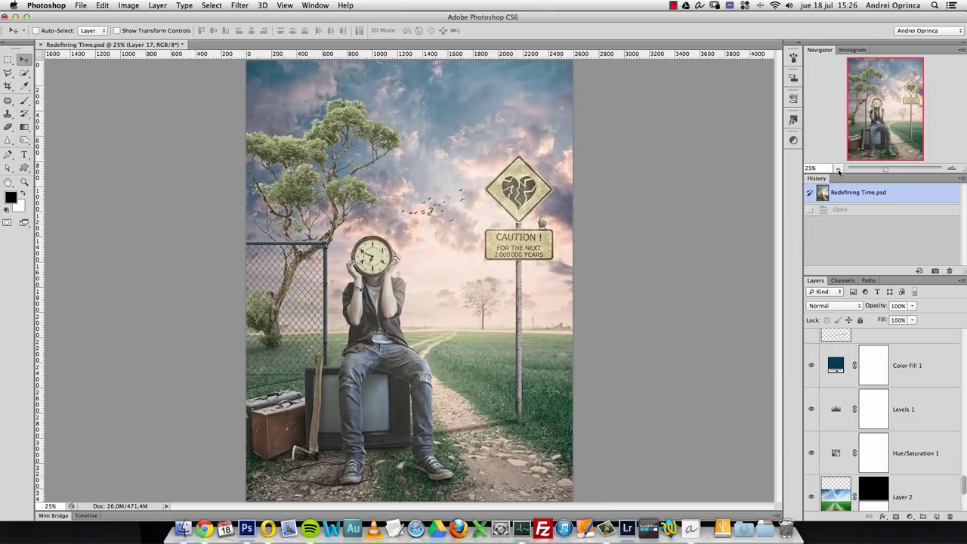
{"action": "left_click", "coordinate": [837, 170]}
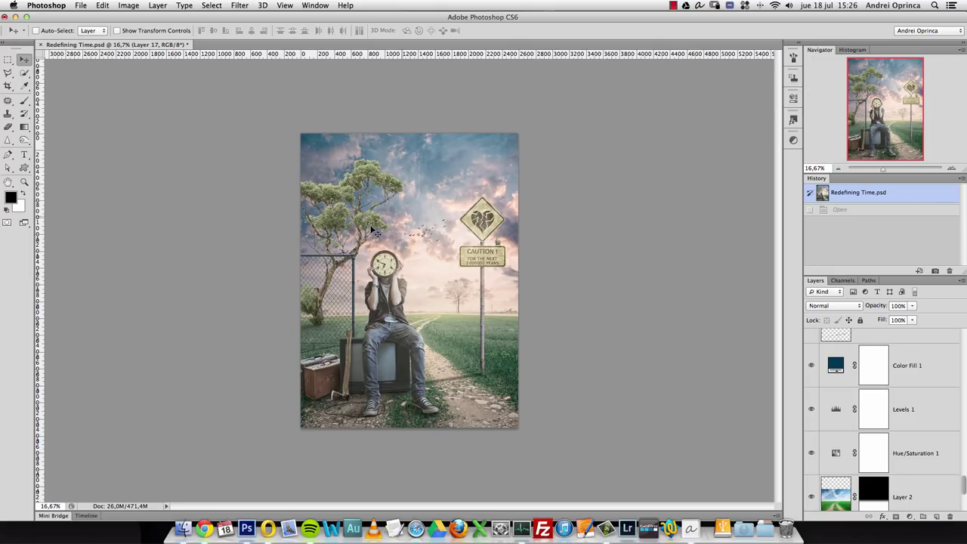
{"action": "left_click", "coordinate": [952, 169]}
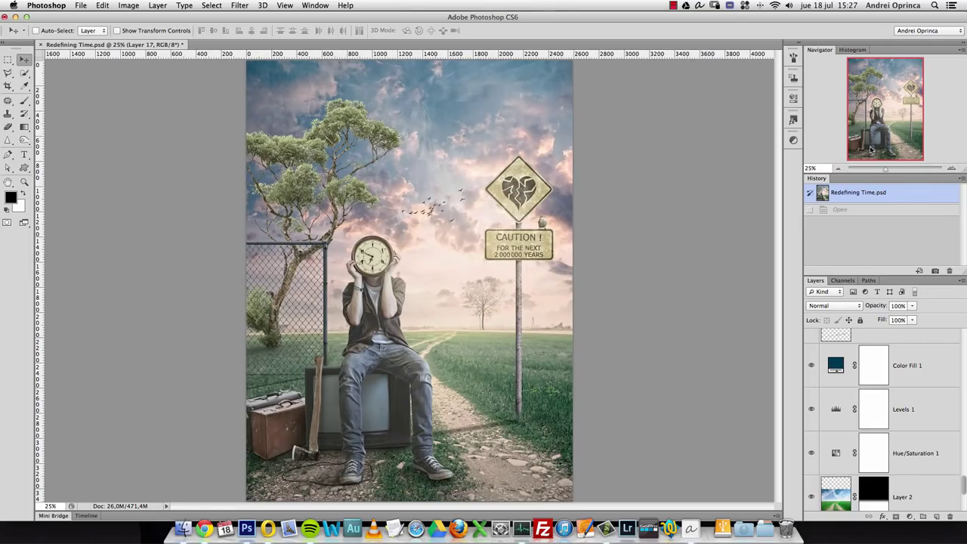
{"action": "left_click", "coordinate": [837, 169]}
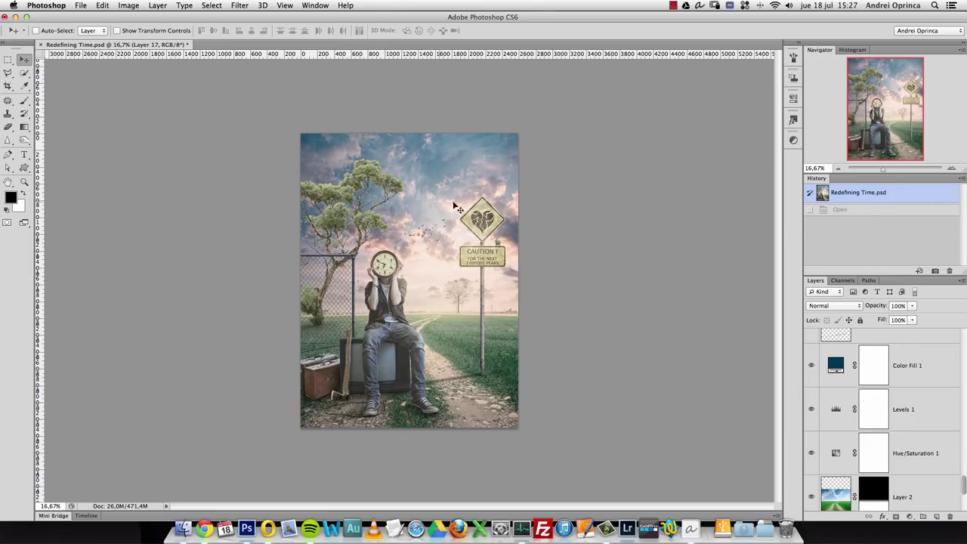
{"action": "left_click", "coordinate": [951, 168]}
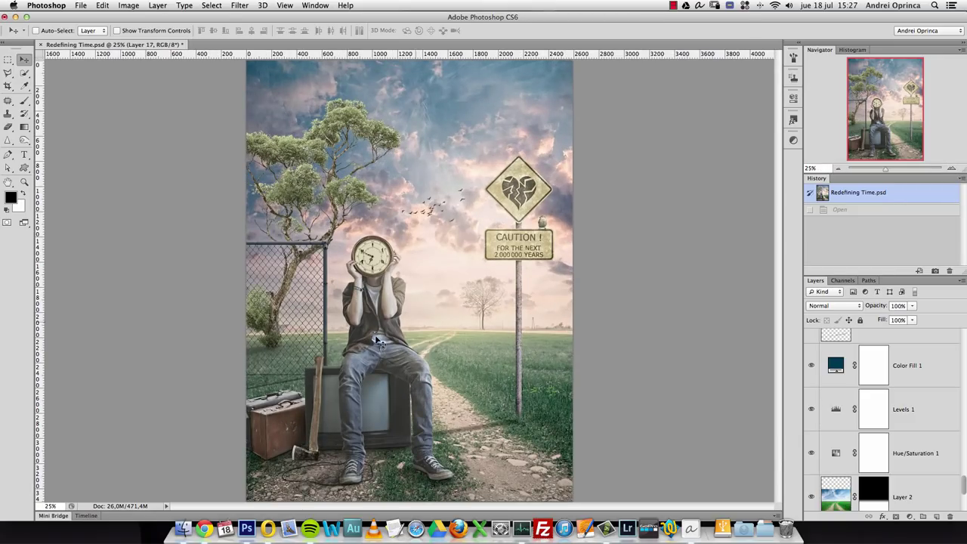
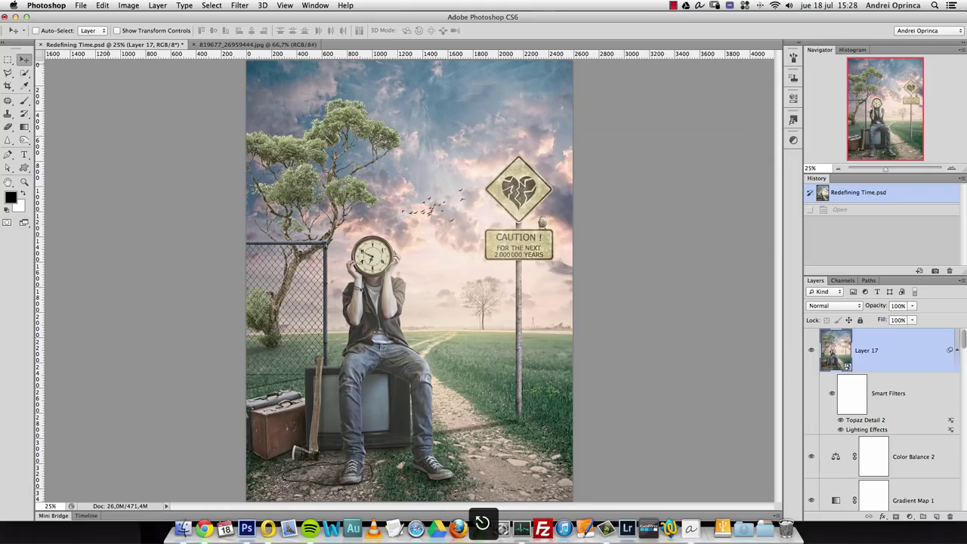
Switch to the open wheat field photo 819677_26959444.jpg
{"action": "left_click", "coordinate": [260, 45]}
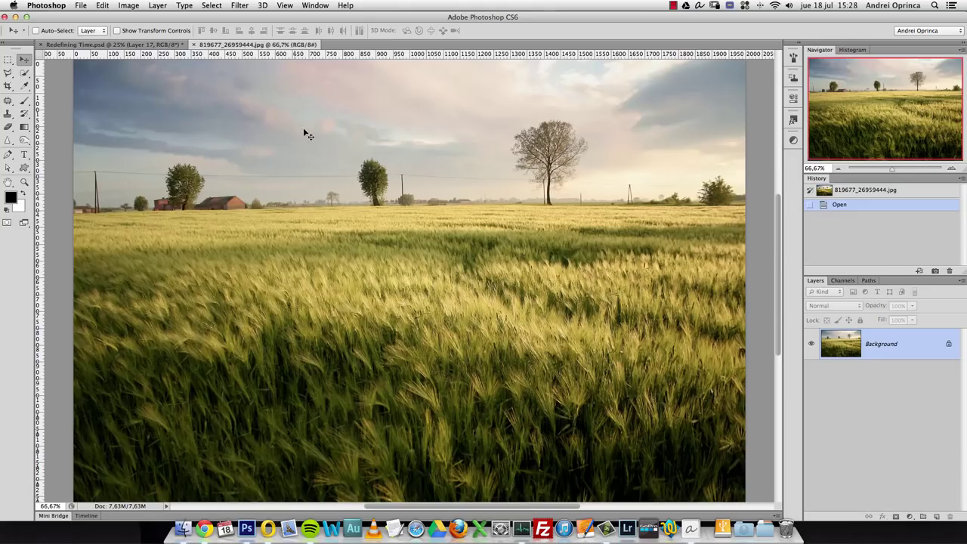
{"action": "left_click", "coordinate": [310, 207], "text": "alt"}
{"action": "left_click", "coordinate": [310, 207], "text": "alt"}
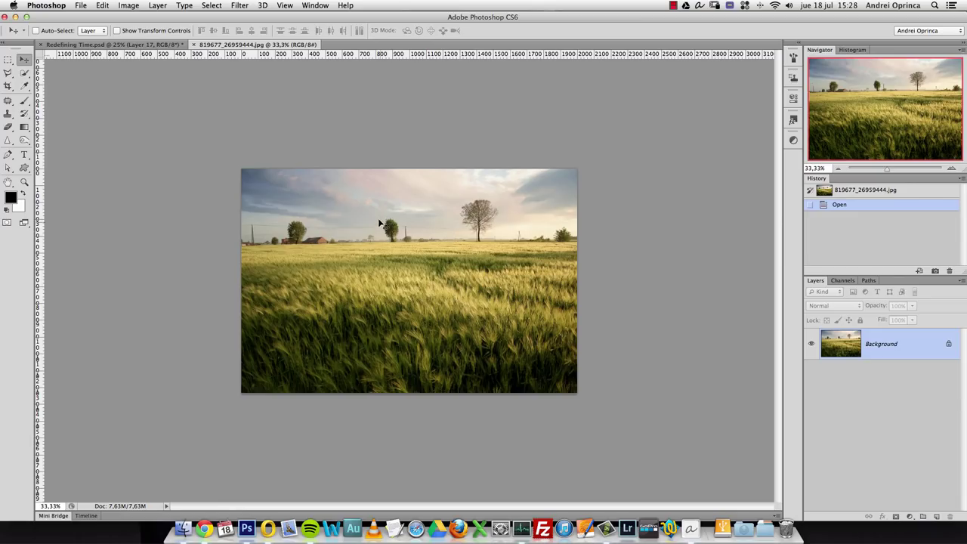
Copy the entire image from clouds_by_greenfeed_by_greenfeed-d5dw4zb.jpg in the Stock folder and close that file
{"action": "key", "text": "super+o"}
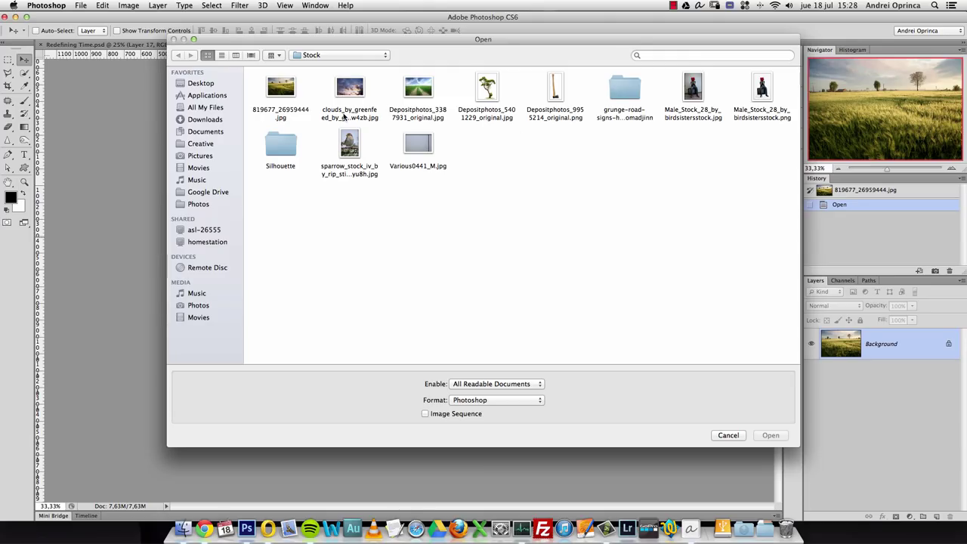
{"action": "left_click", "coordinate": [351, 91]}
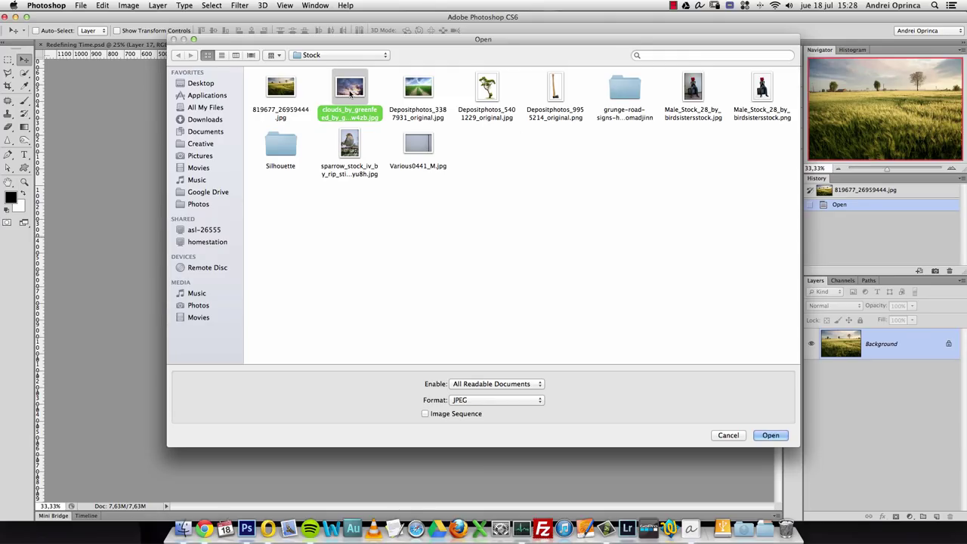
{"action": "left_click", "coordinate": [770, 435]}
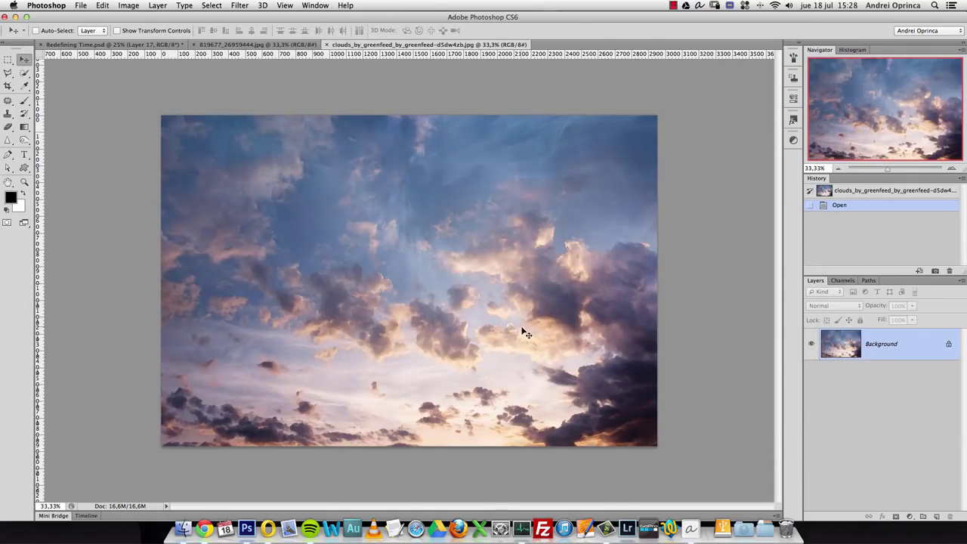
{"action": "key", "text": "super+a"}
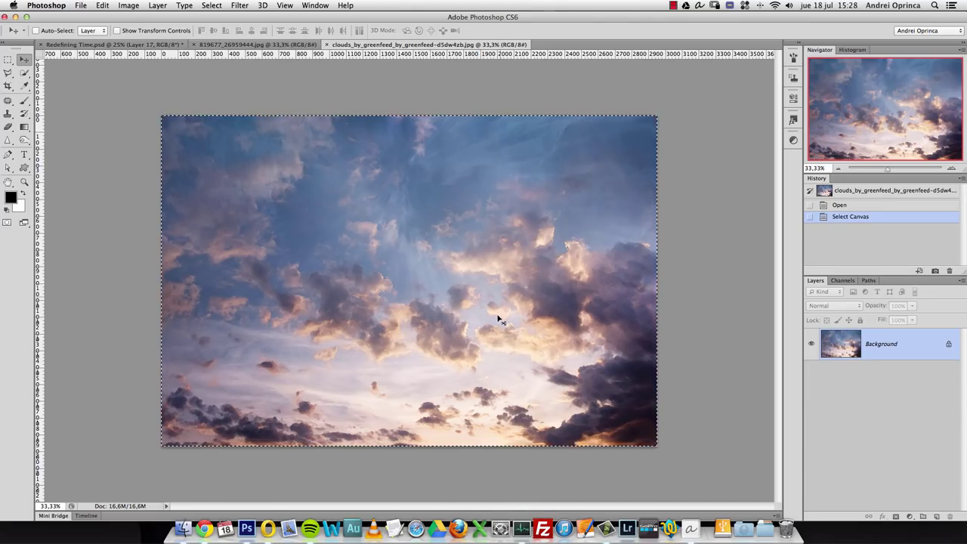
{"action": "key", "text": "super+c"}
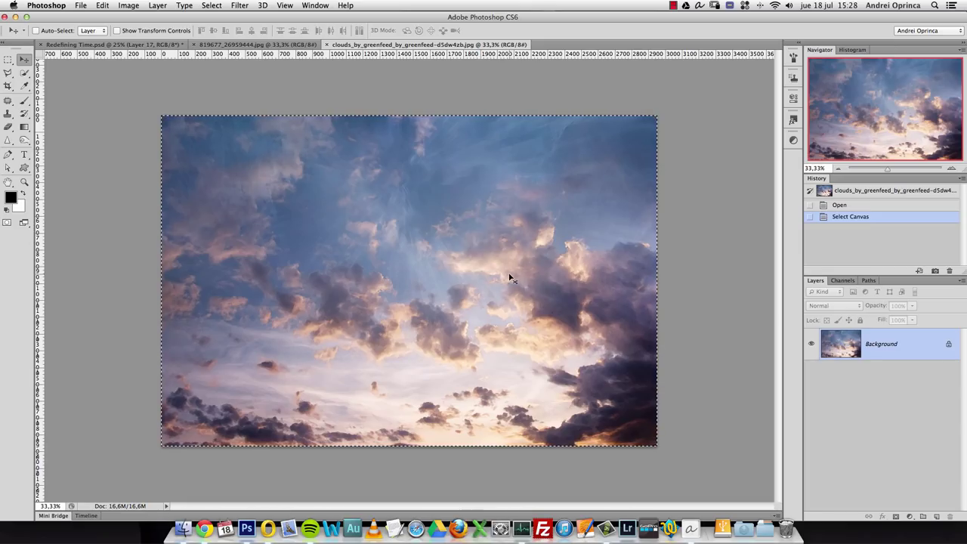
{"action": "key", "text": "super+w"}
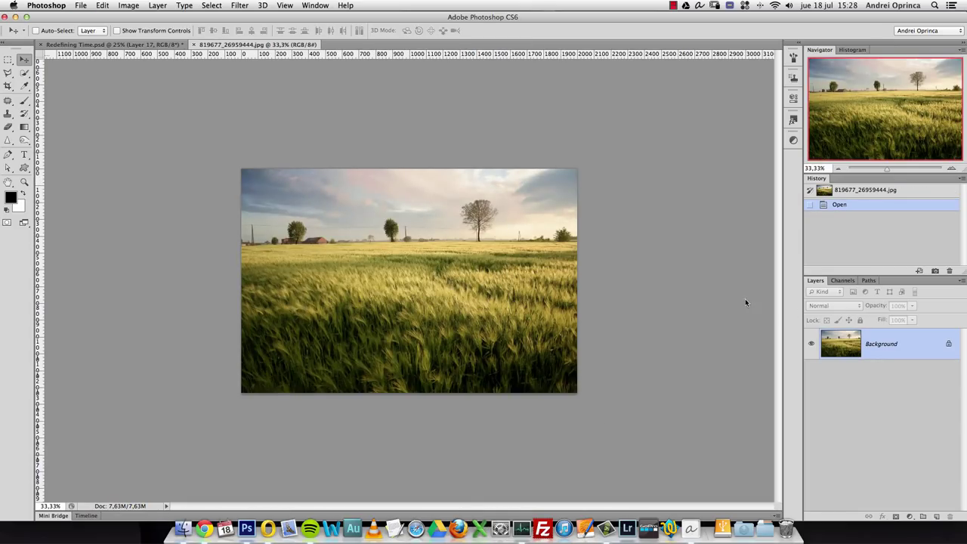
Convert the wheat field photo's locked Background into a regular layer
{"action": "double_click", "coordinate": [892, 346]}
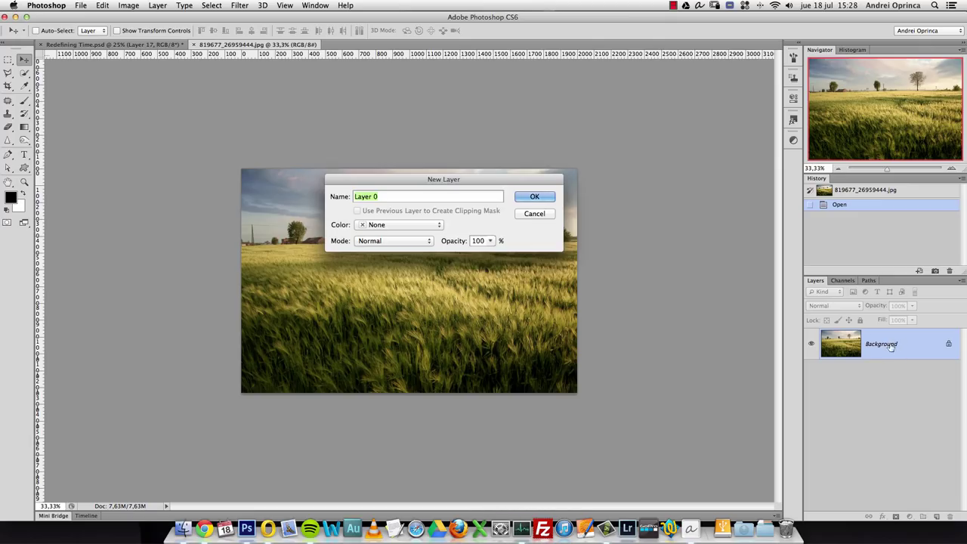
{"action": "left_click", "coordinate": [538, 213]}
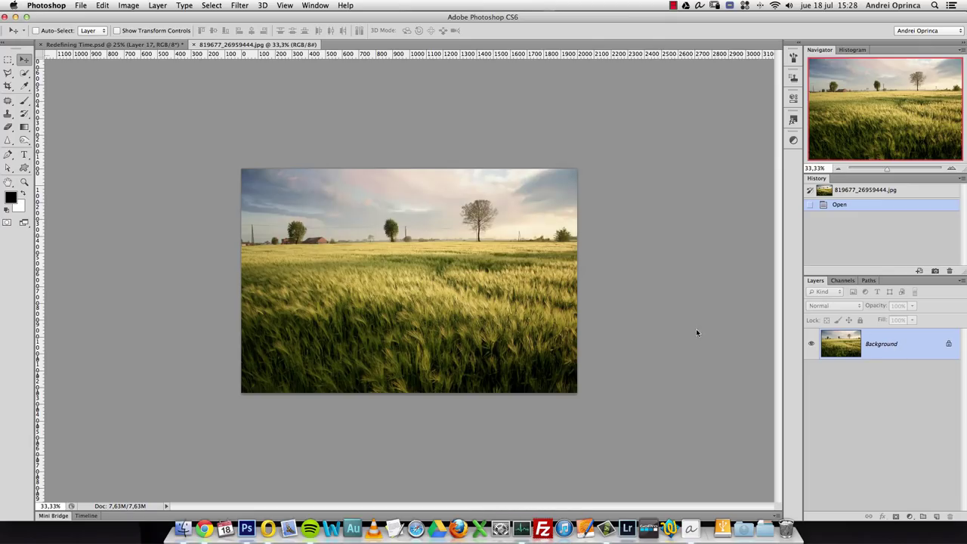
{"action": "double_click", "coordinate": [883, 346], "text": "alt"}
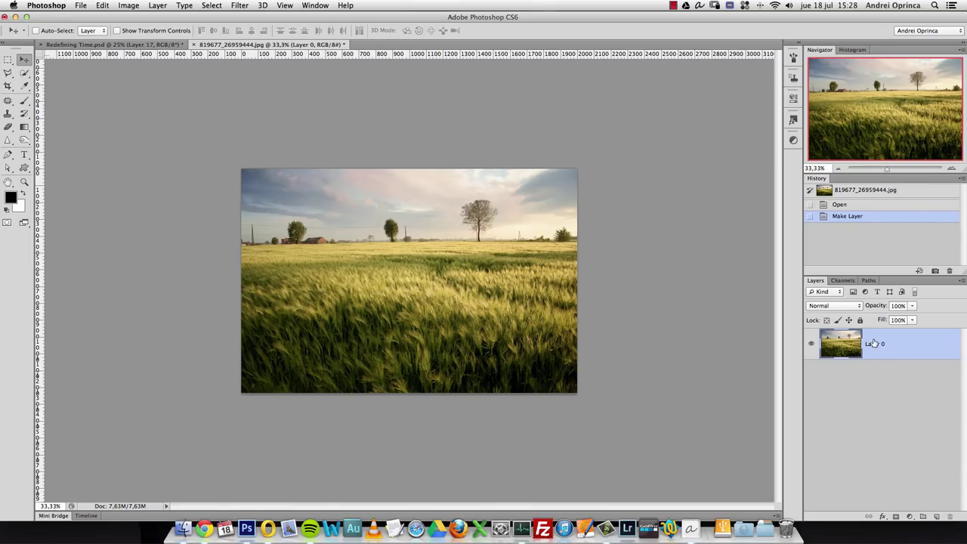
Paste the copied clouds as a new layer above the wheat field and hide that layer
{"action": "key", "text": "super+v"}
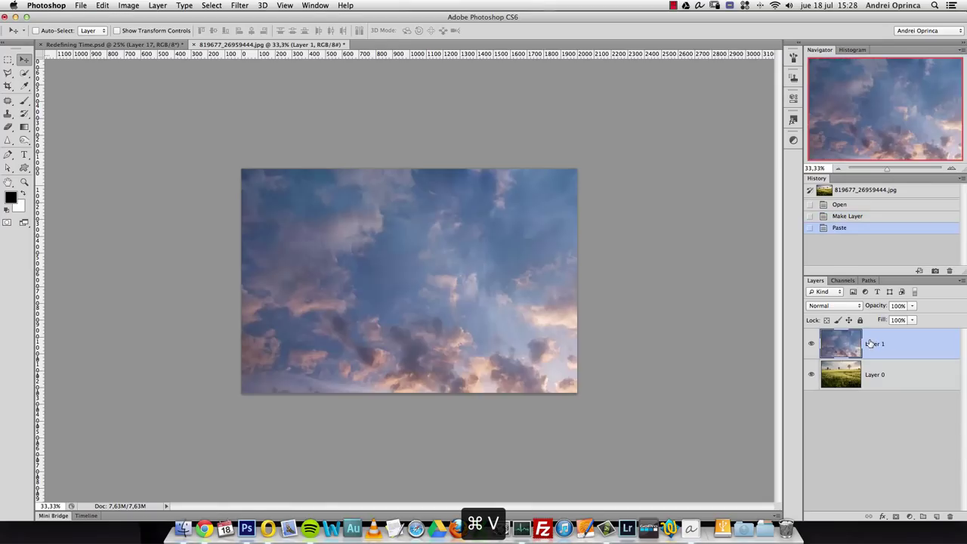
{"action": "left_click", "coordinate": [811, 346]}
Rename the wheat field layer to "horizon" and the clouds layer to "sky"
{"action": "left_click", "coordinate": [885, 377]}
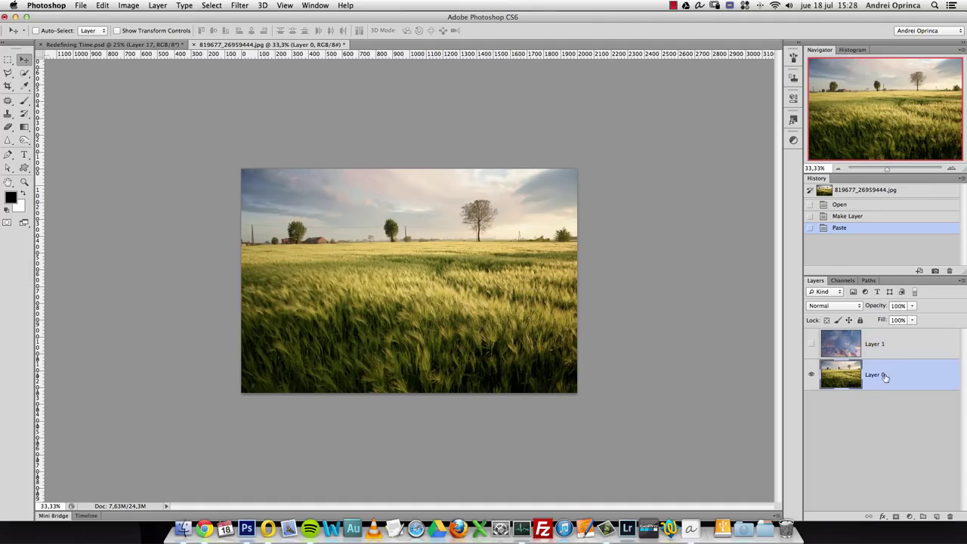
{"action": "double_click", "coordinate": [874, 376]}
{"action": "type", "text": "horizon"}
{"action": "key", "text": "Return"}
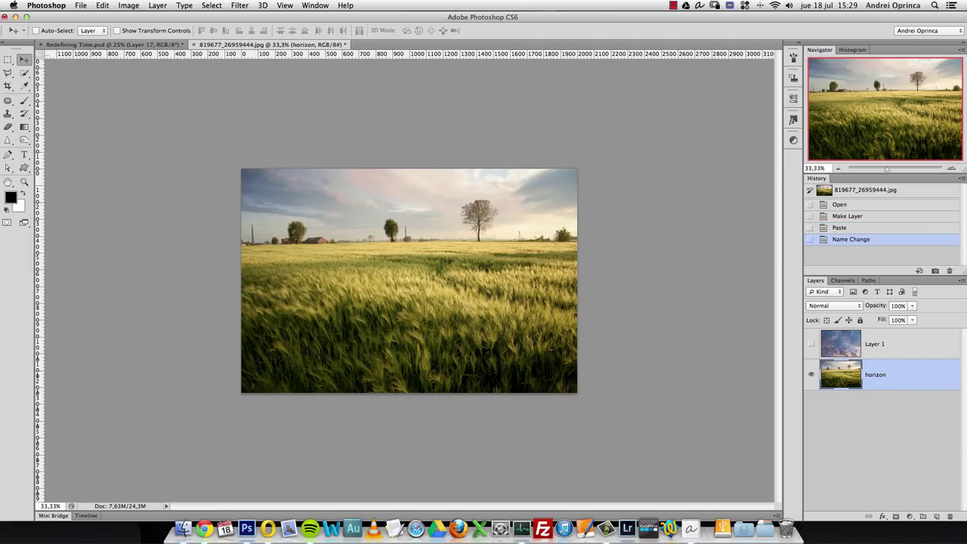
{"action": "double_click", "coordinate": [875, 343]}
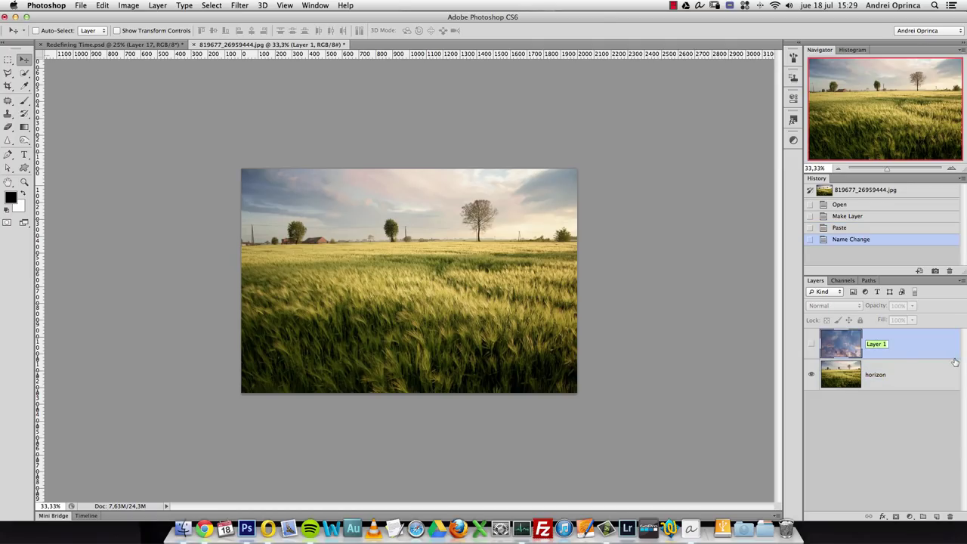
{"action": "type", "text": "sky"}
{"action": "key", "text": "Return"}
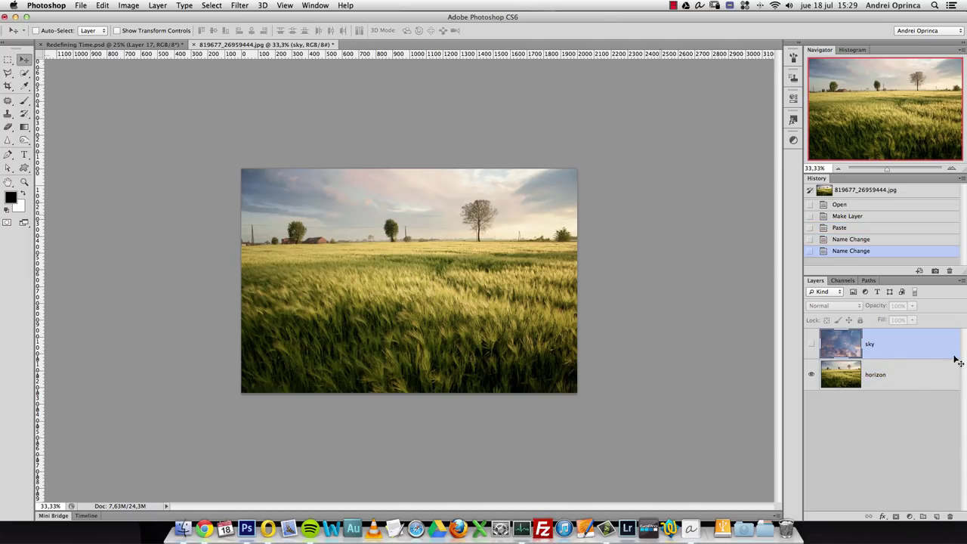
With the horizon layer selected, set the canvas height to 3000 pixels, keeping the centre anchor
{"action": "left_click", "coordinate": [896, 383]}
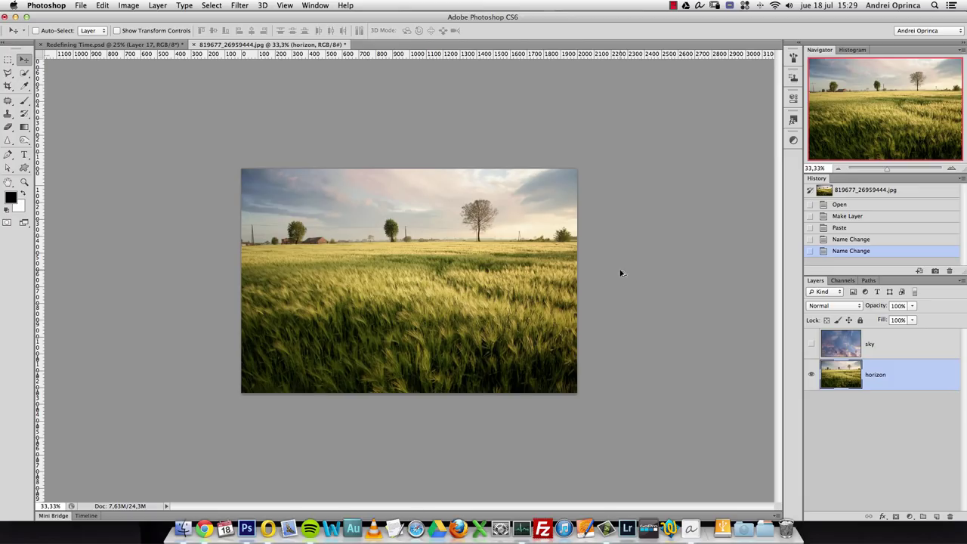
{"action": "key", "text": "alt+super+c"}
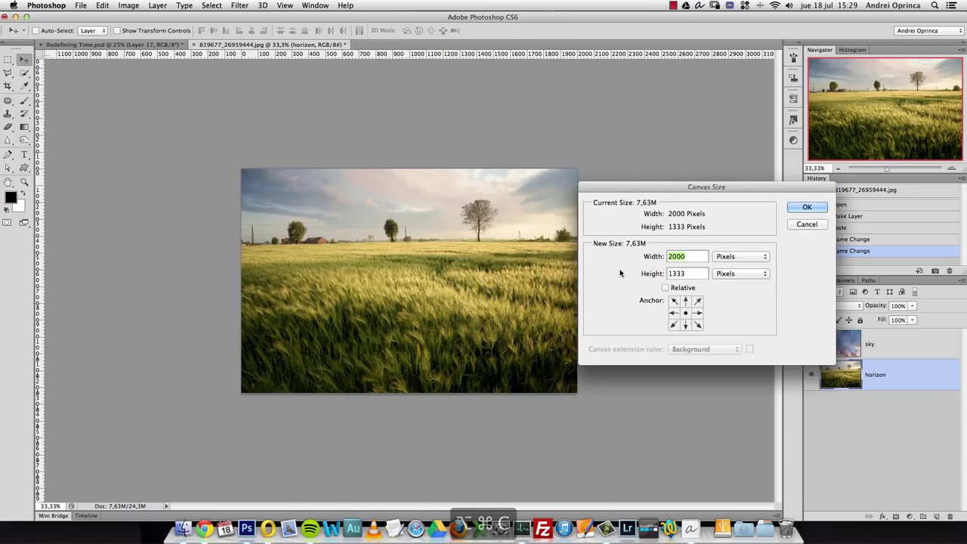
{"action": "left_click_drag", "start_coordinate": [746, 191], "coordinate": [714, 180]}
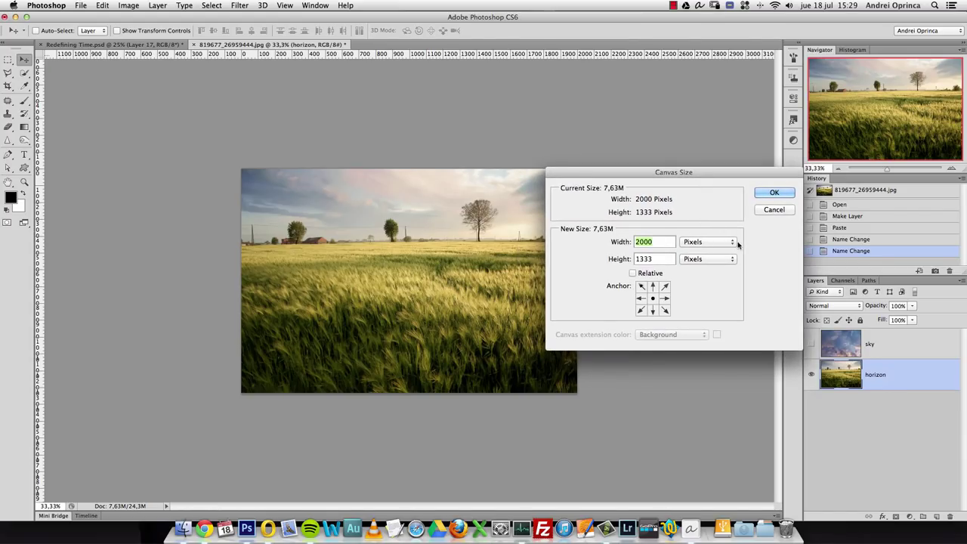
{"action": "left_click_drag", "start_coordinate": [655, 178], "coordinate": [622, 194]}
{"action": "left_click", "coordinate": [630, 275]}
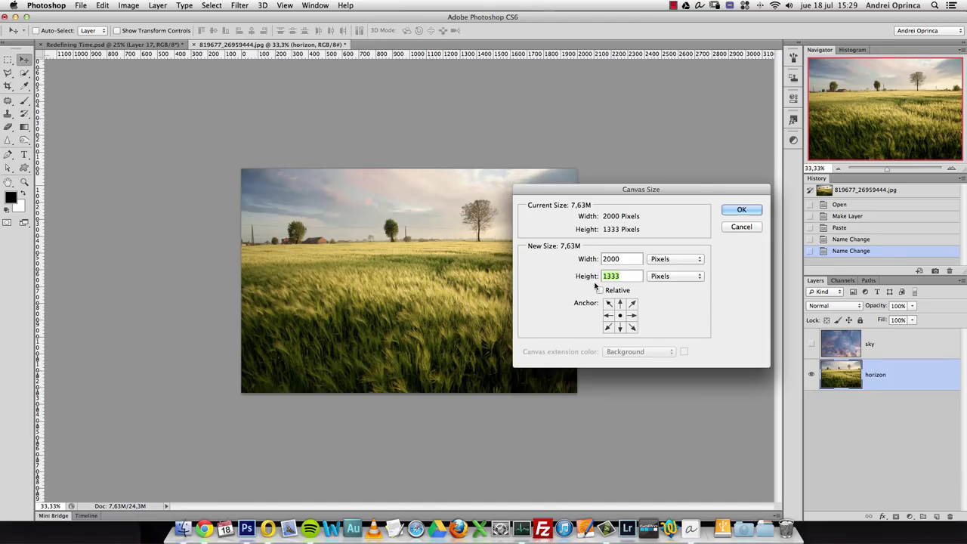
{"action": "type", "text": "3000"}
{"action": "key", "text": "Return"}
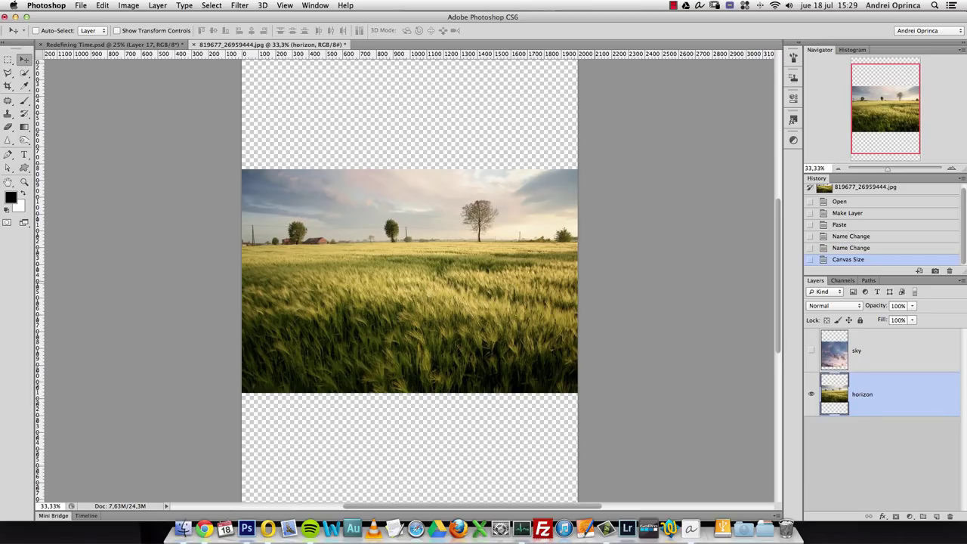
Show the sky layer, scale it down with Free Transform and place it over the upper part of the canvas, filling its full width
{"action": "left_click", "coordinate": [837, 168]}
{"action": "left_click", "coordinate": [886, 354]}
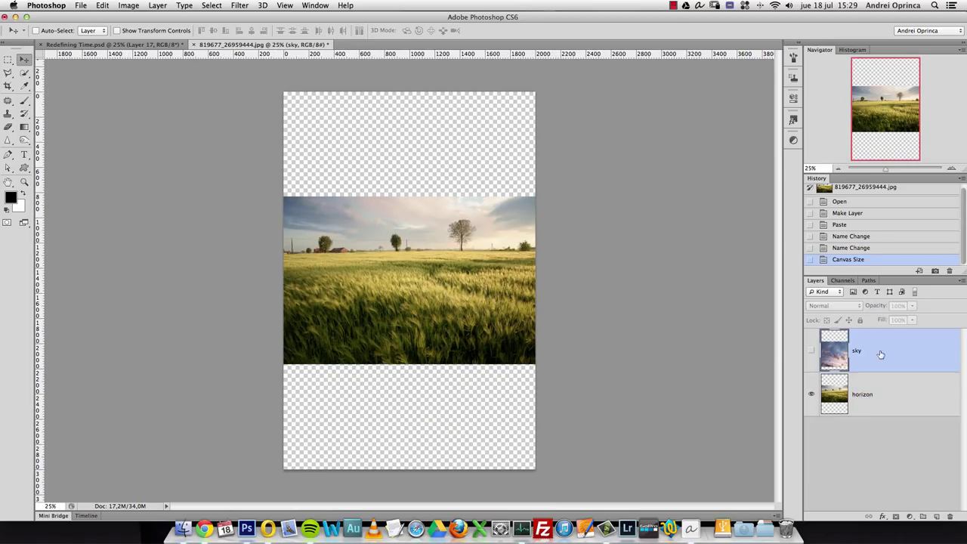
{"action": "left_click", "coordinate": [811, 352]}
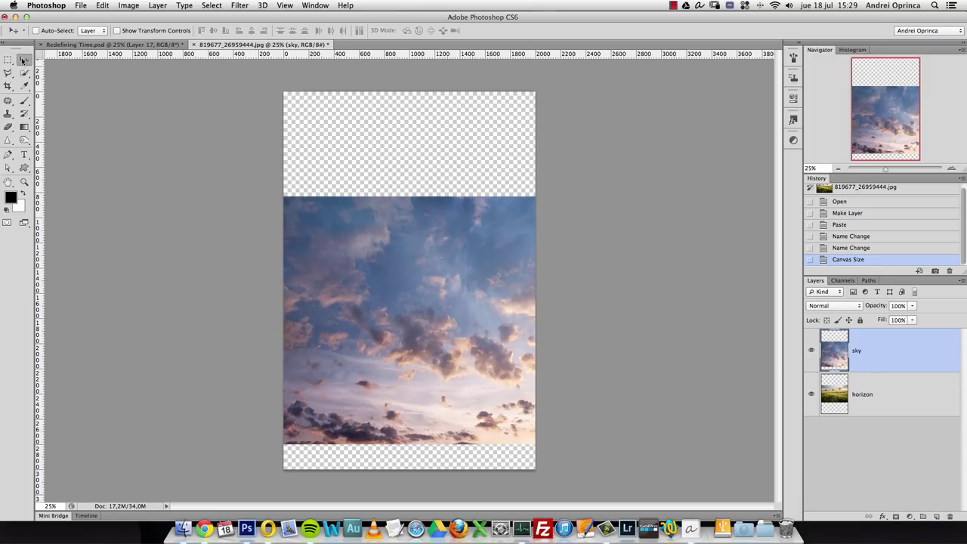
{"action": "key", "text": "super+t"}
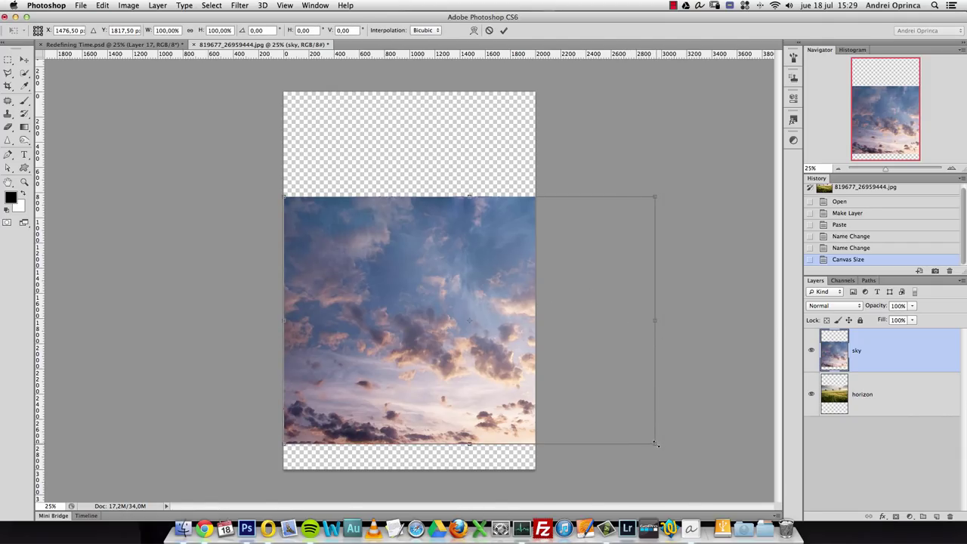
{"action": "left_click_drag", "start_coordinate": [659, 445], "coordinate": [559, 362]}
{"action": "left_click_drag", "start_coordinate": [460, 317], "coordinate": [498, 245]}
{"action": "left_click_drag", "start_coordinate": [550, 274], "coordinate": [568, 285]}
{"action": "mouse_move", "coordinate": [434, 205]}
{"action": "left_mouse_down"}
{"action": "mouse_move", "coordinate": [436, 236]}
{"action": "mouse_move", "coordinate": [438, 212]}
{"action": "left_mouse_up"}
{"action": "key", "text": "Return"}
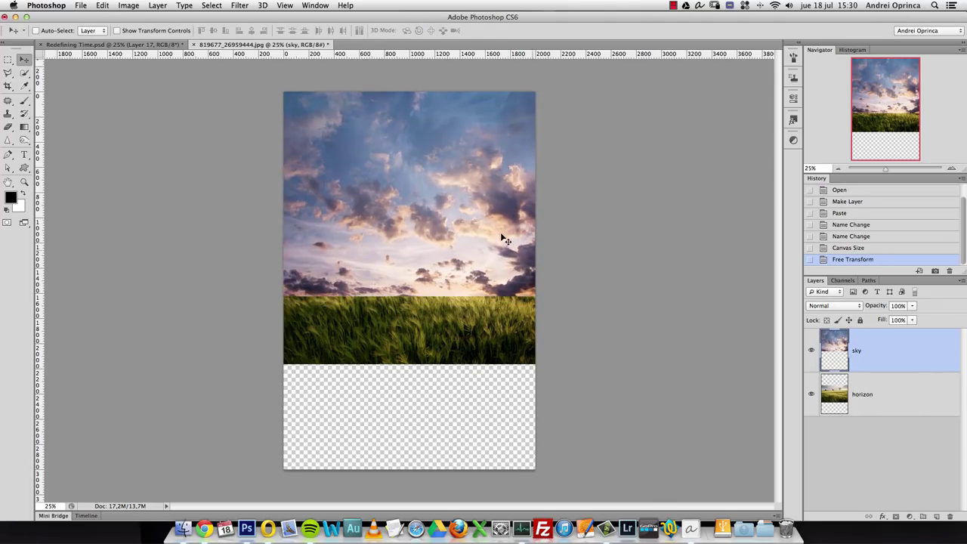
Check how the sky overlaps the horizon by toggling its visibility and temporarily lowering its opacity to 77%, then restore 100%
{"action": "left_click", "coordinate": [811, 350]}
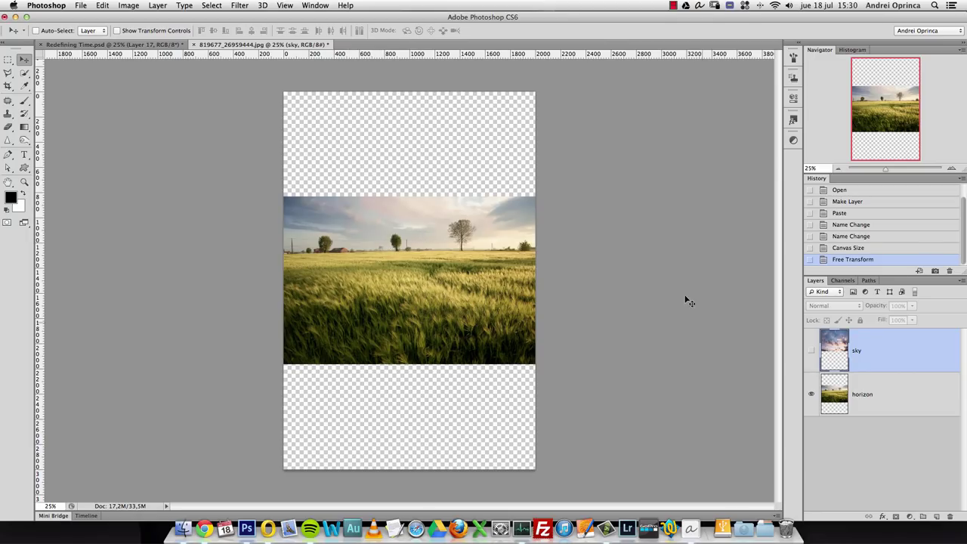
{"action": "left_click", "coordinate": [811, 350]}
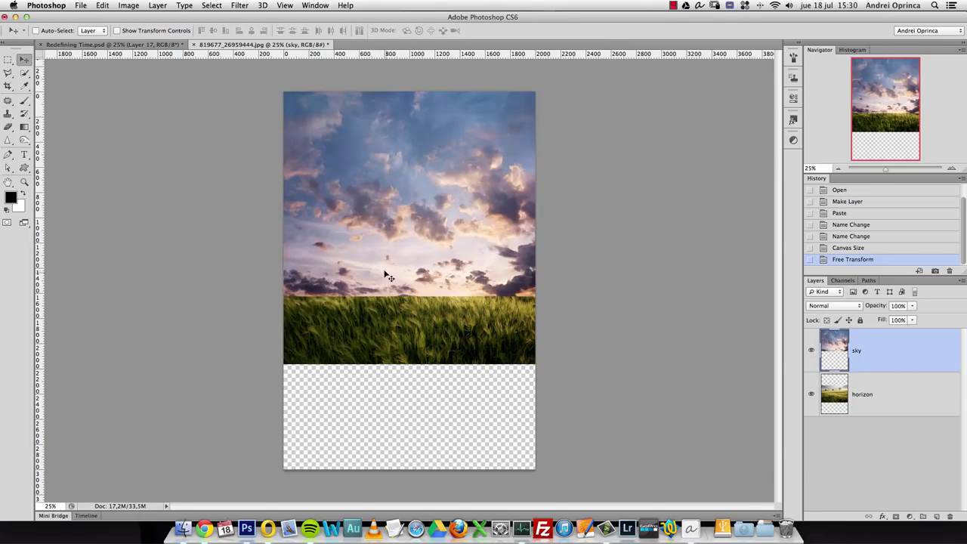
{"action": "left_click", "coordinate": [912, 305]}
{"action": "left_click_drag", "start_coordinate": [914, 319], "coordinate": [901, 320]}
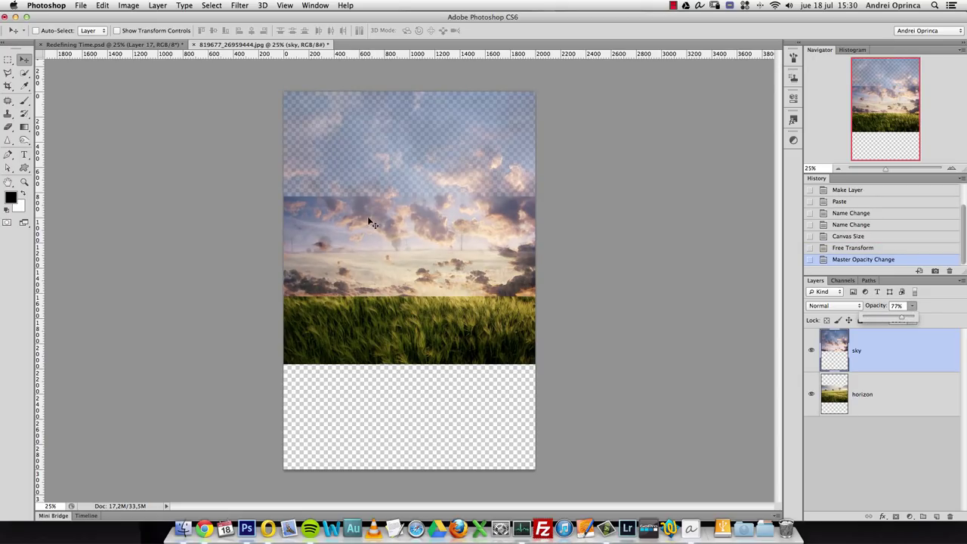
{"action": "left_click_drag", "start_coordinate": [901, 321], "coordinate": [923, 328]}
{"action": "left_click", "coordinate": [899, 351]}
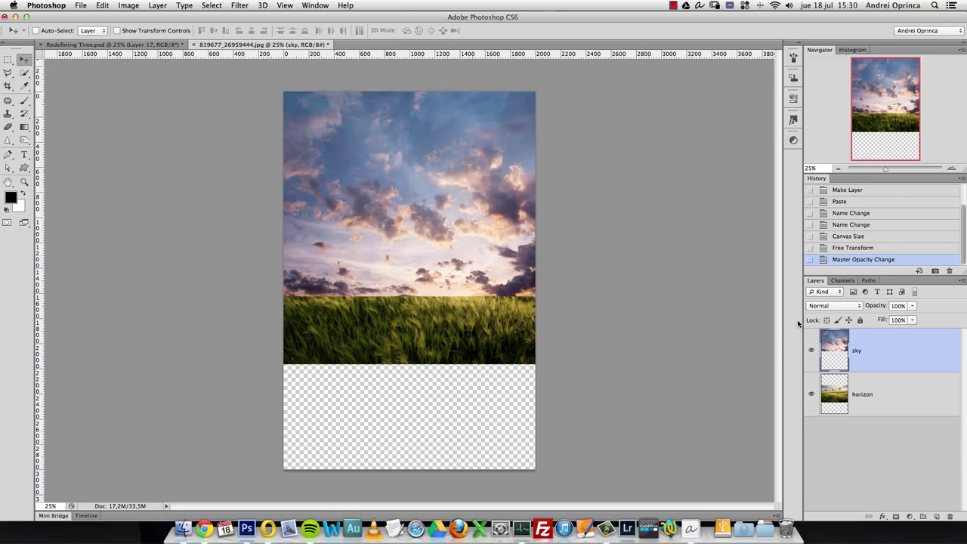
Copy the whole dirt road photo Depositphotos_3387931_original.jpg, close it and paste it as a new layer above the sky
{"action": "key", "text": "super+o"}
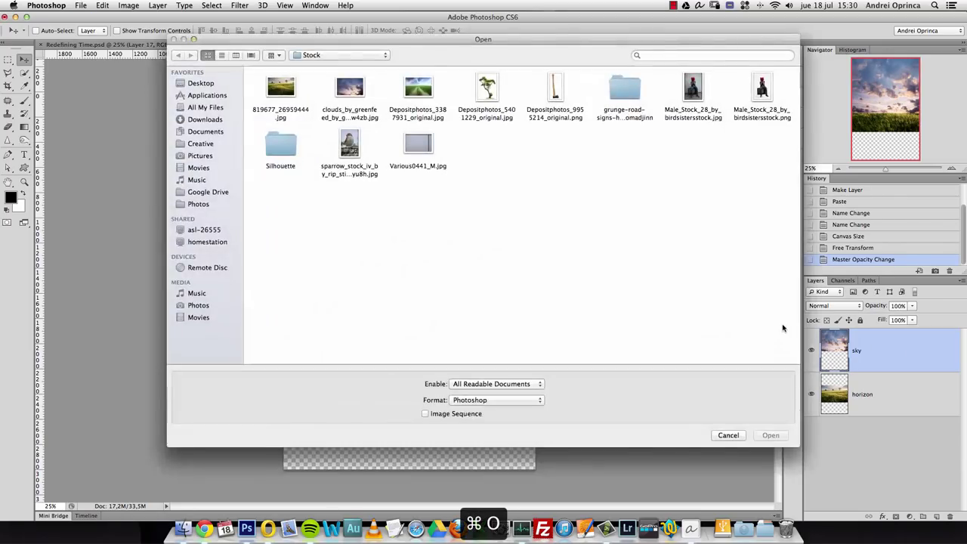
{"action": "left_click", "coordinate": [412, 90]}
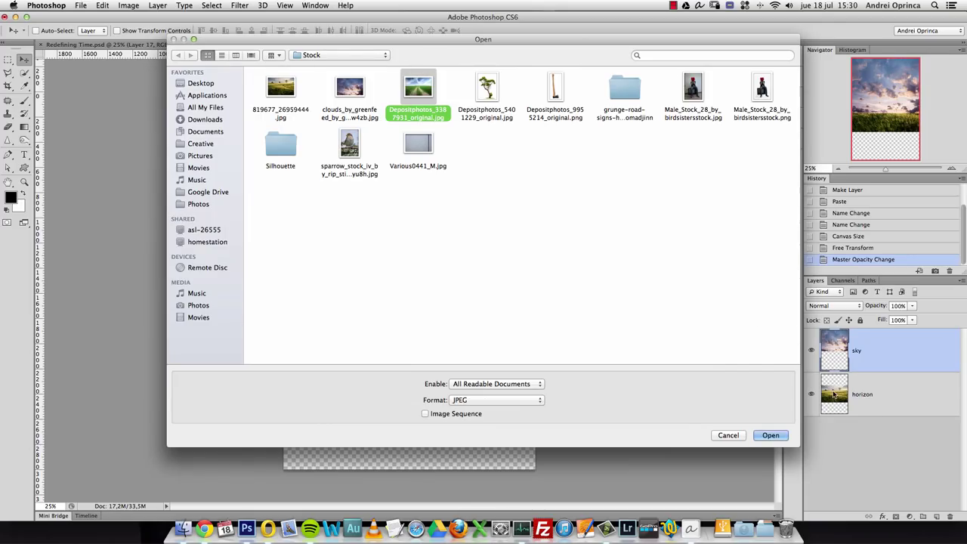
{"action": "left_click", "coordinate": [772, 436]}
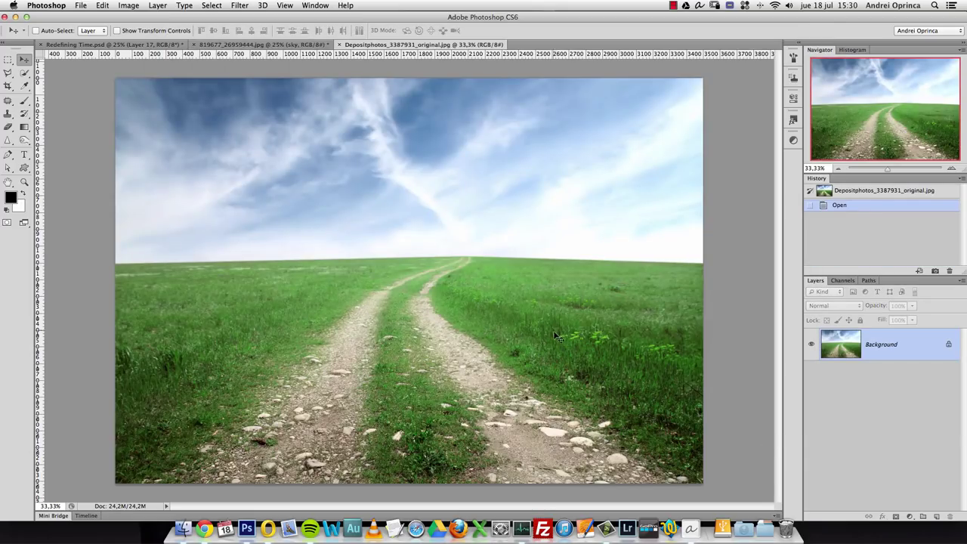
{"action": "key", "text": "super+a"}
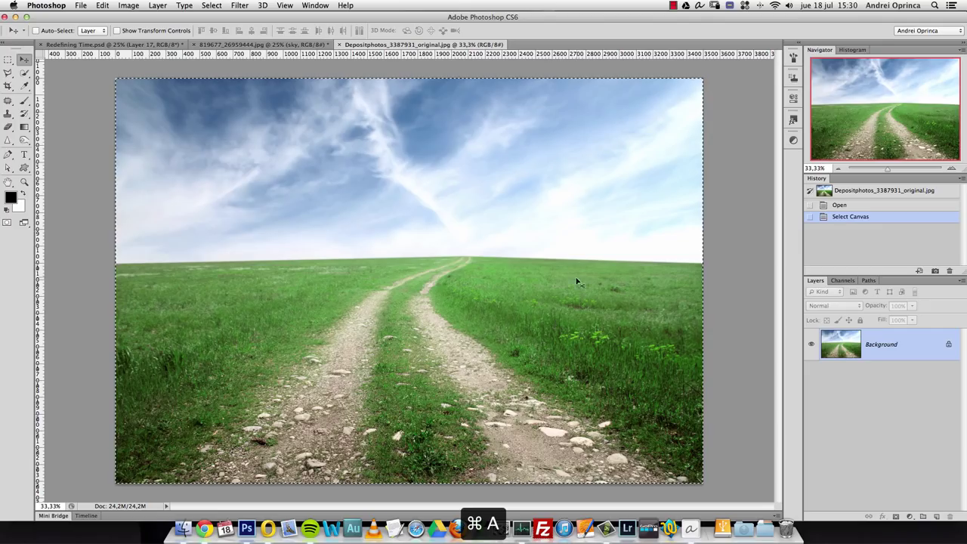
{"action": "key", "text": "super+c"}
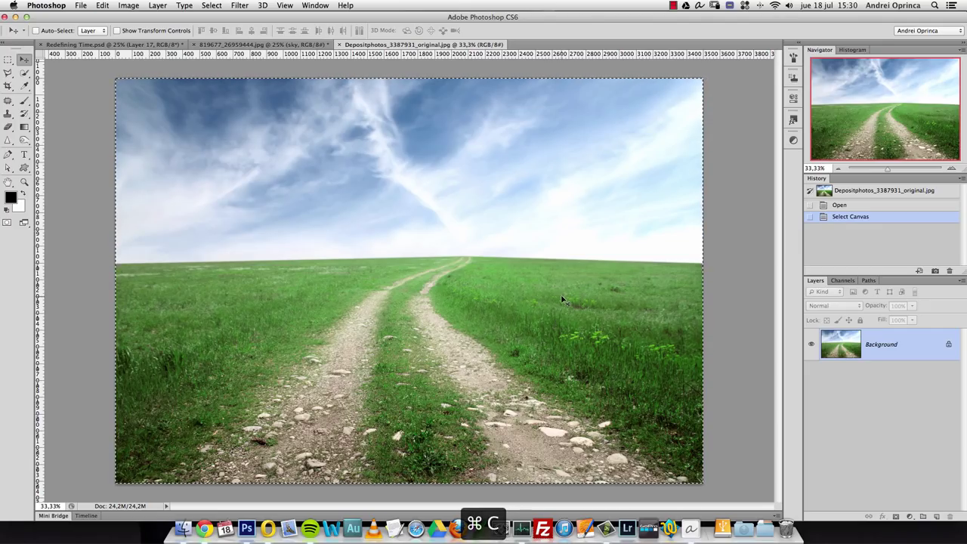
{"action": "key", "text": "super+w"}
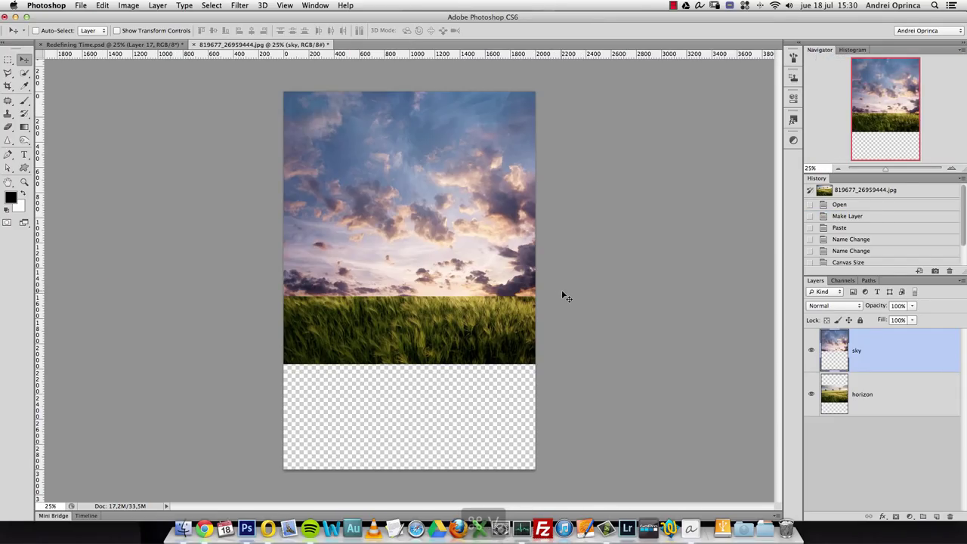
{"action": "key", "text": "super+v"}
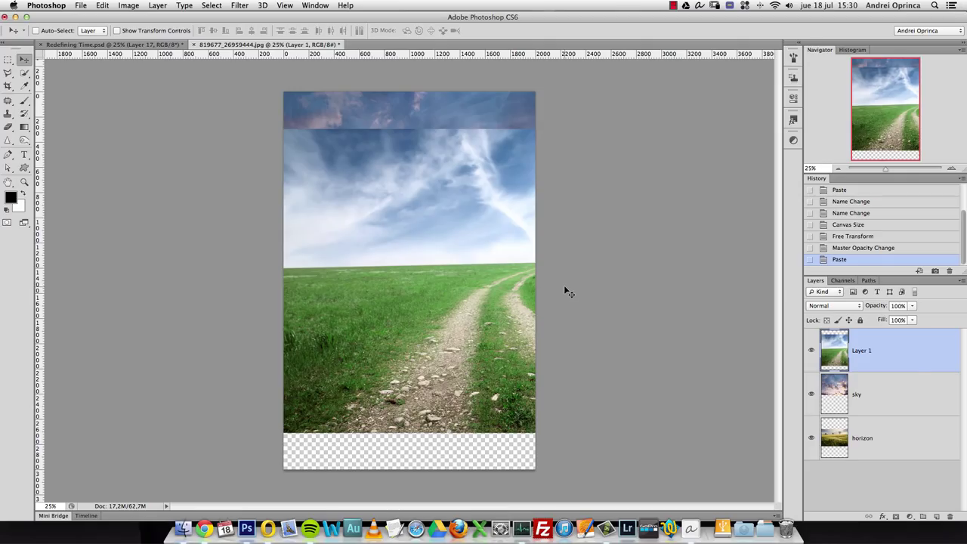
Rename the pasted photo layer to "road" and move it so the road is centred and reaches the canvas's lower edge
{"action": "double_click", "coordinate": [862, 352]}
{"action": "type", "text": "road"}
{"action": "key", "text": "Return"}
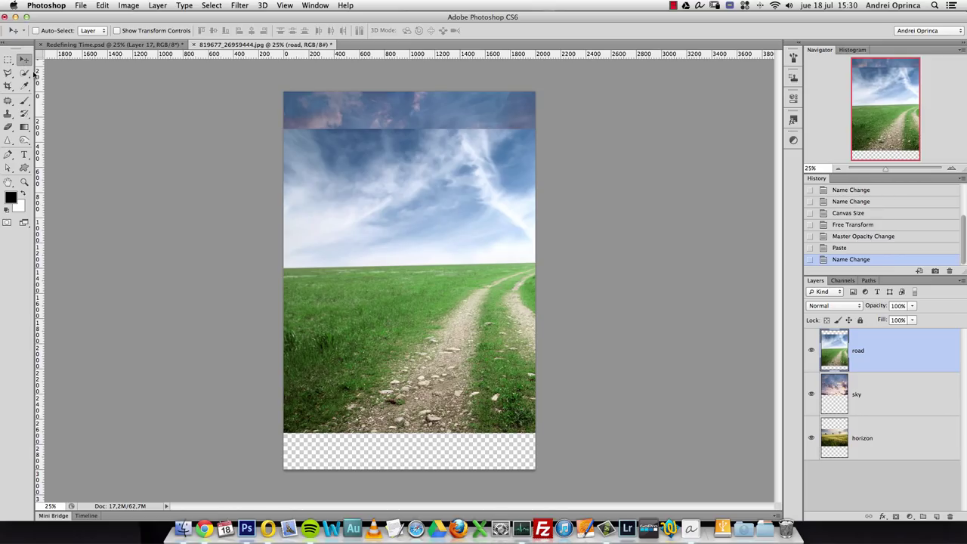
{"action": "left_click_drag", "start_coordinate": [469, 222], "coordinate": [371, 259]}
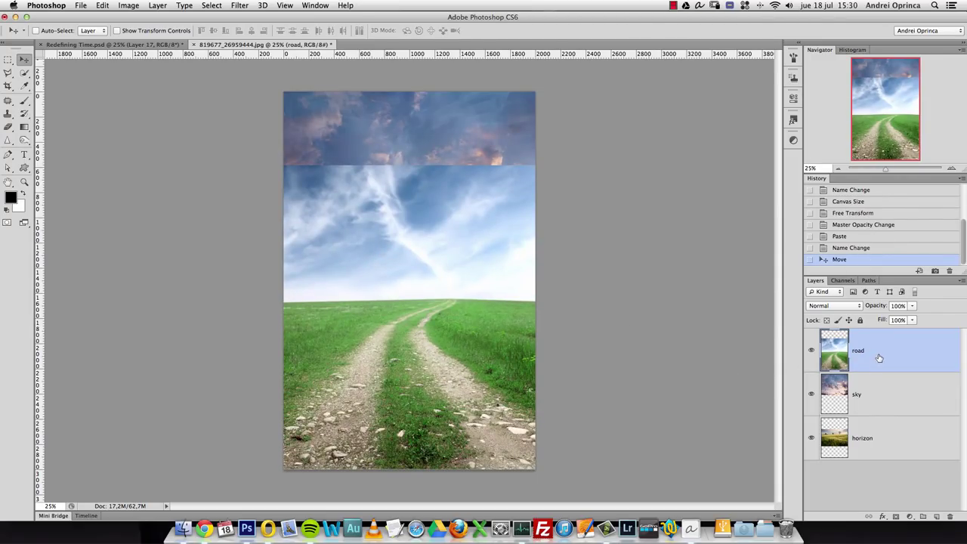
Hide the road layer and move the sky layer below the horizon layer, leaving the horizon layer selected
{"action": "left_click", "coordinate": [810, 349]}
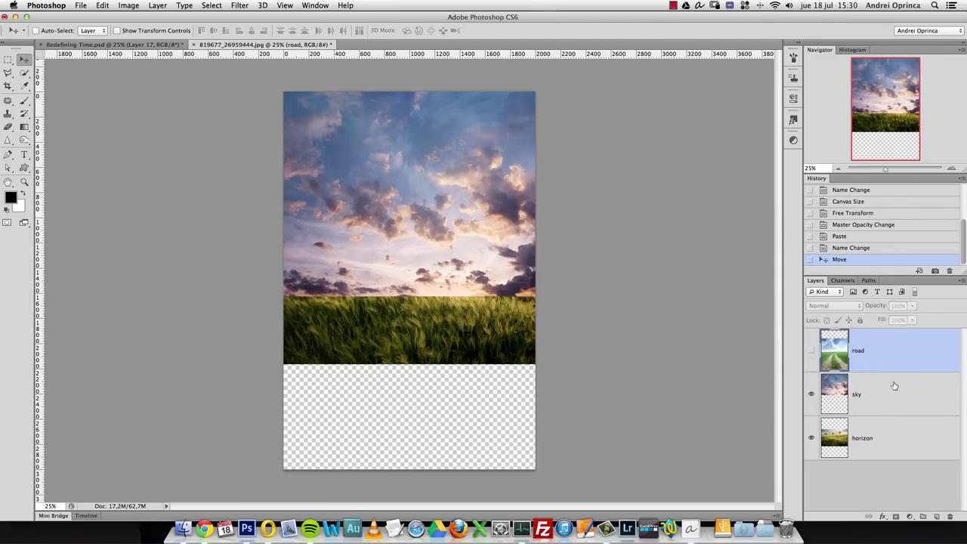
{"action": "left_click", "coordinate": [865, 398]}
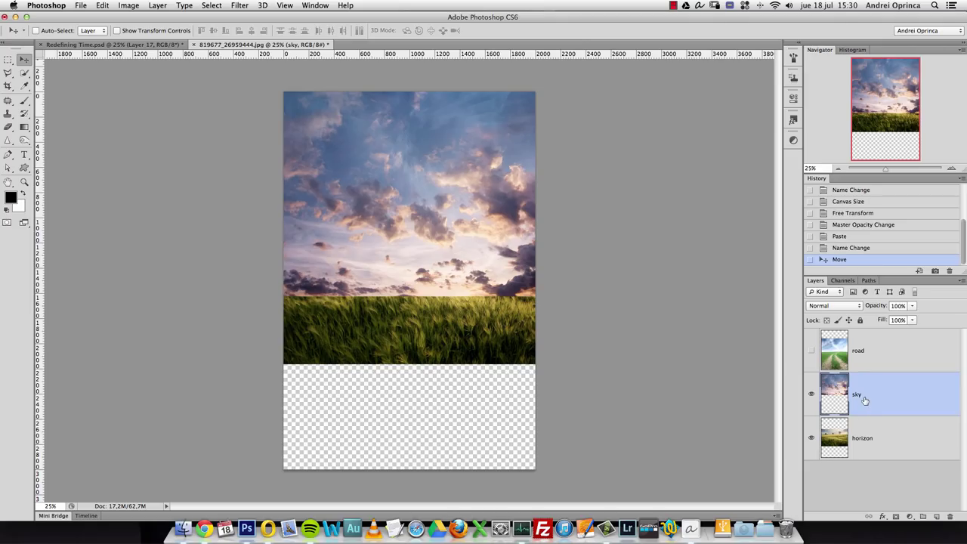
{"action": "left_click", "coordinate": [869, 439]}
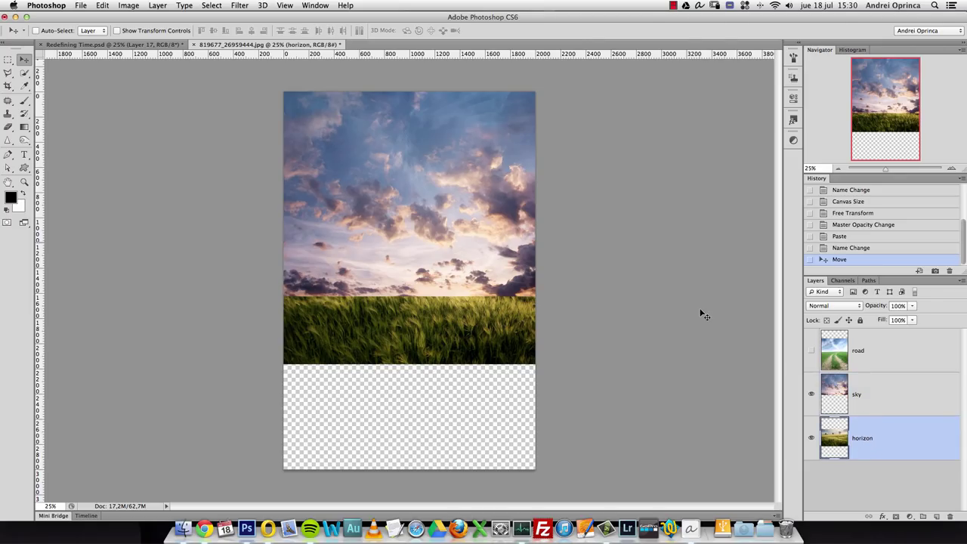
{"action": "left_click", "coordinate": [874, 405]}
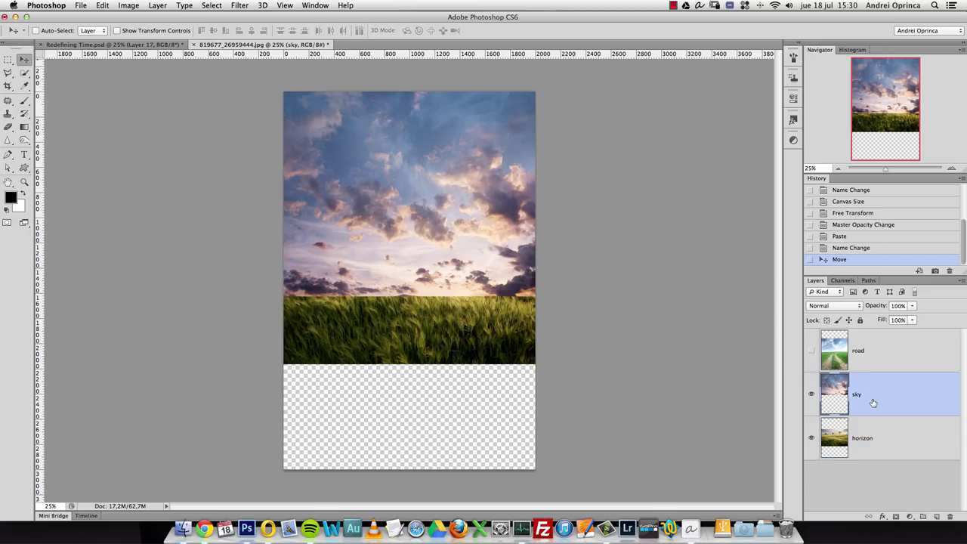
{"action": "left_click_drag", "start_coordinate": [878, 397], "coordinate": [876, 466]}
{"action": "left_click", "coordinate": [880, 398]}
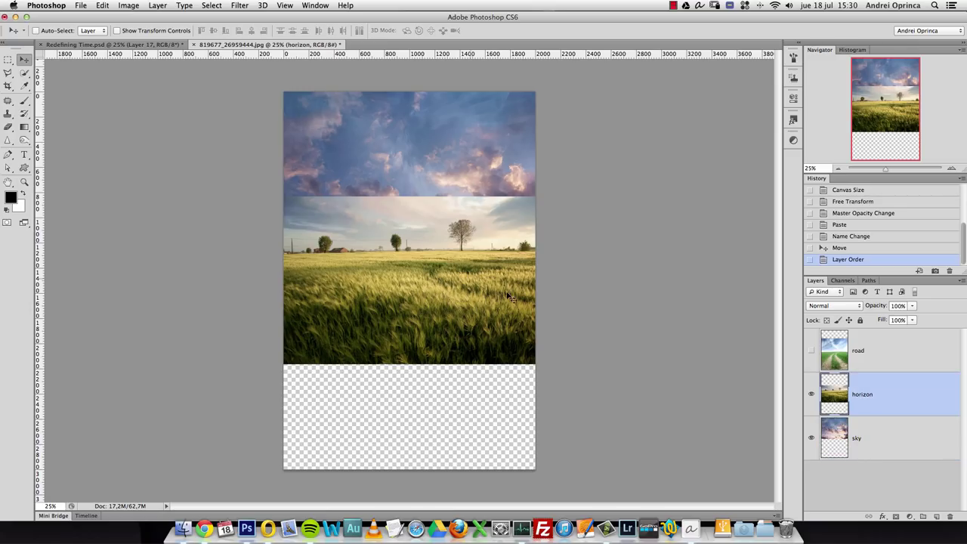
Add a layer mask to the horizon layer
{"action": "left_click", "coordinate": [952, 168]}
{"action": "left_click", "coordinate": [953, 167]}
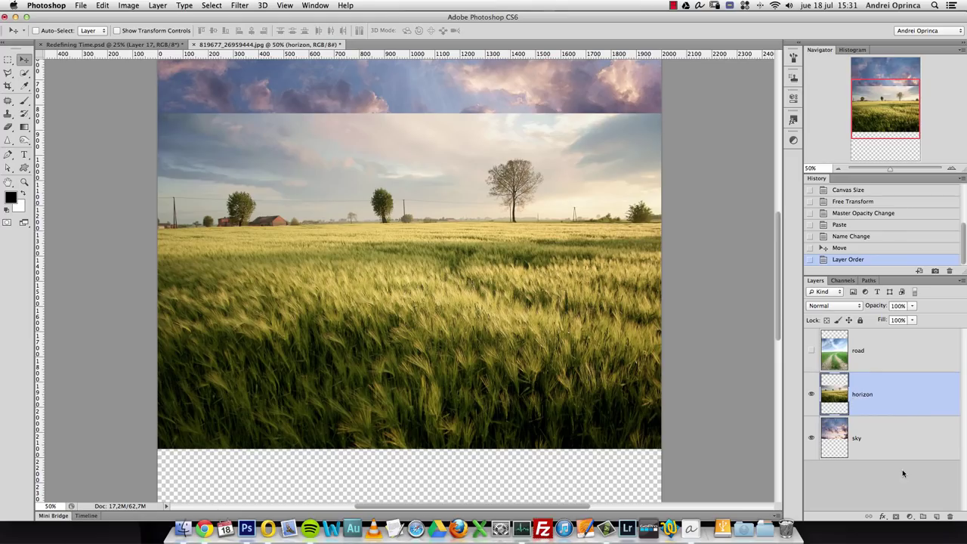
{"action": "left_click", "coordinate": [895, 517]}
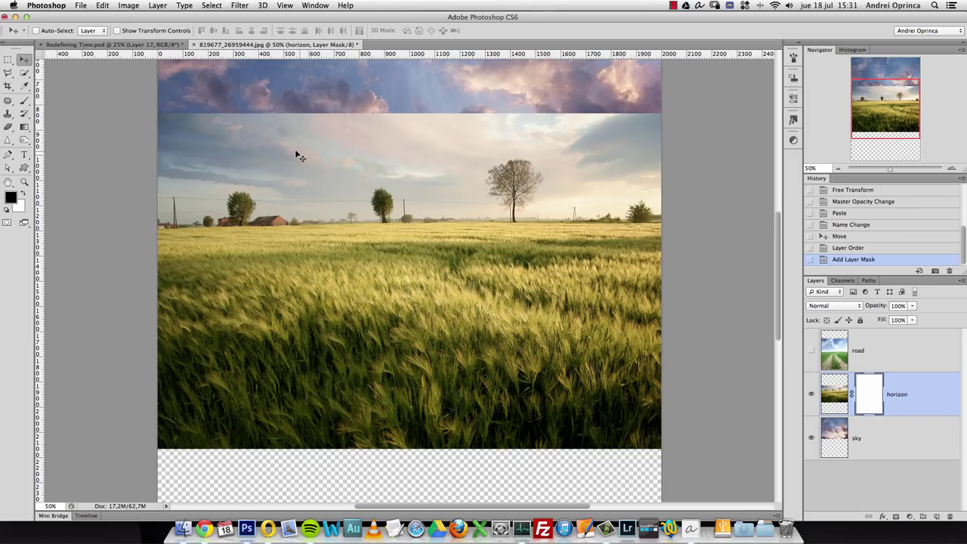
Reset the gradient presets to the defaults and set up the Gradient tool with a linear Foreground to Background gradient
{"action": "left_click", "coordinate": [23, 129]}
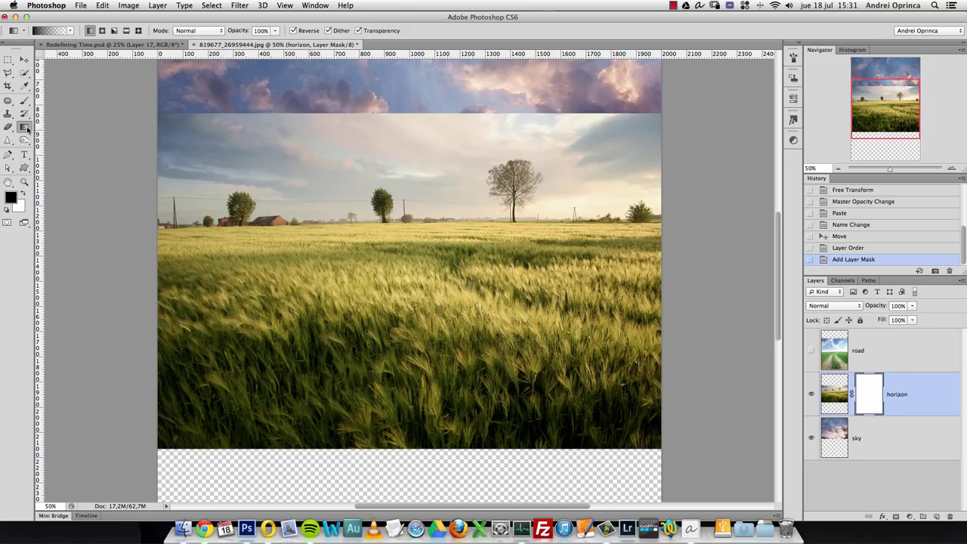
{"action": "left_click", "coordinate": [49, 31]}
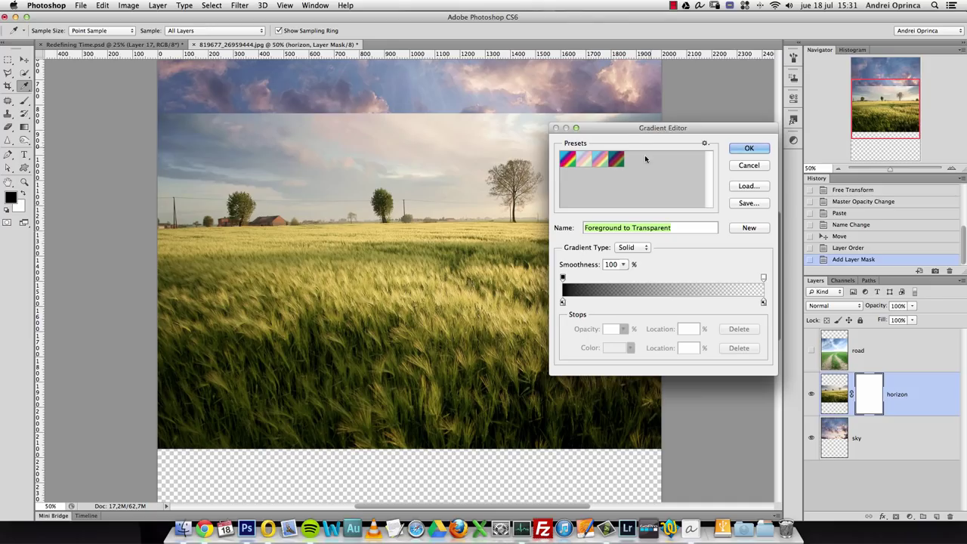
{"action": "left_click_drag", "start_coordinate": [646, 136], "coordinate": [698, 285]}
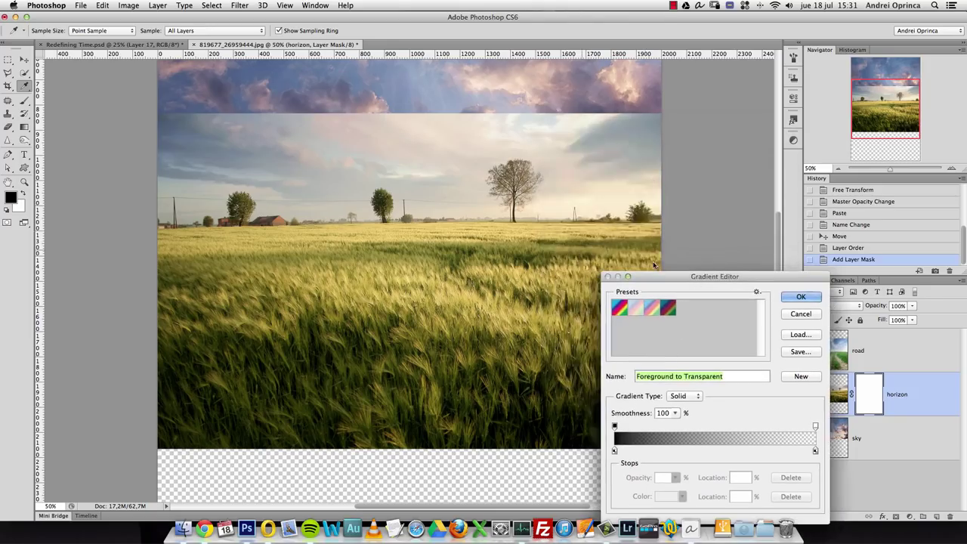
{"action": "left_click", "coordinate": [756, 291]}
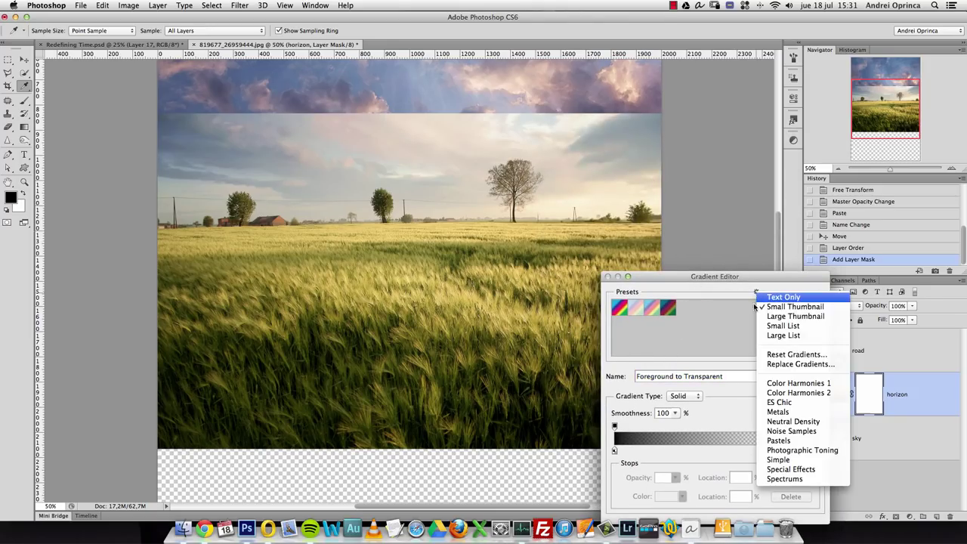
{"action": "left_click", "coordinate": [795, 355]}
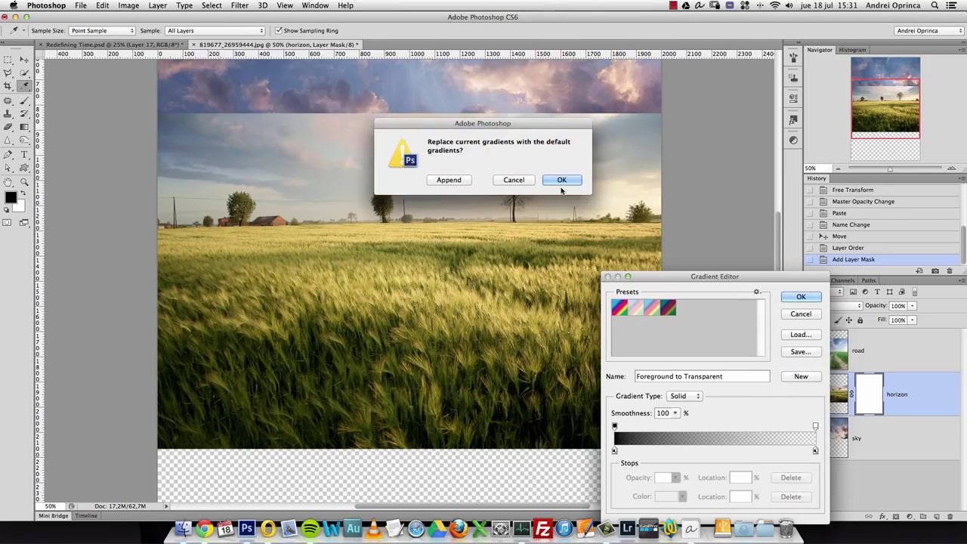
{"action": "left_click", "coordinate": [561, 183]}
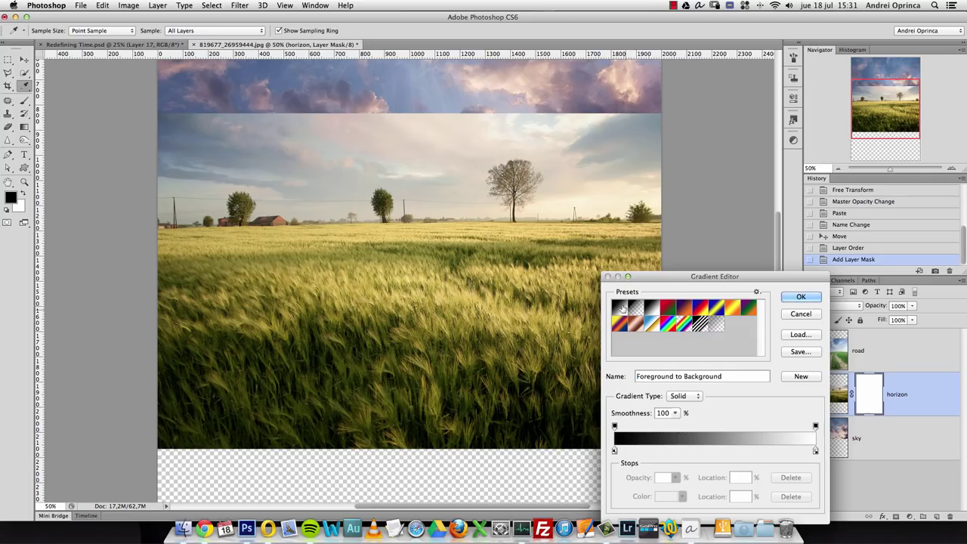
{"action": "left_click", "coordinate": [801, 296]}
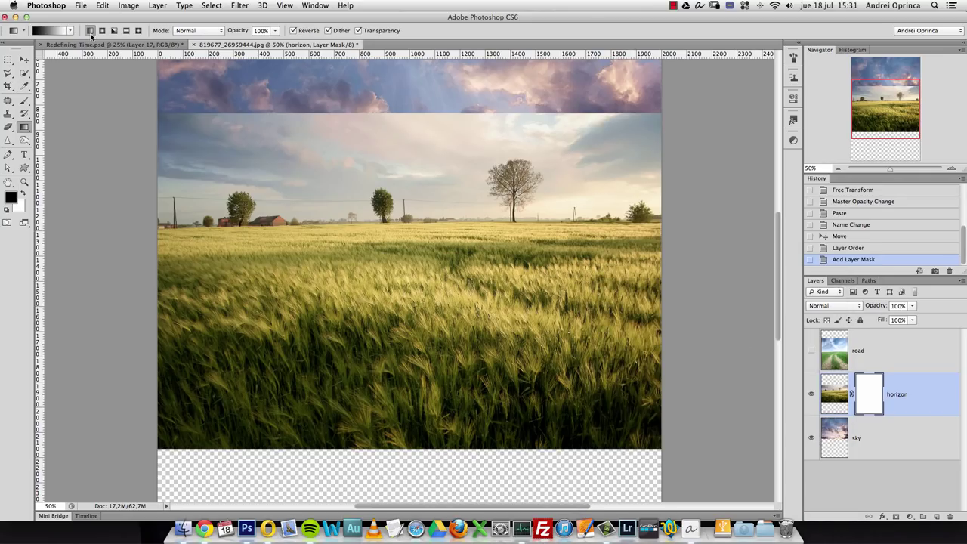
{"action": "left_click", "coordinate": [90, 34]}
Apply short vertical gradients to the horizon mask above the tree line to blend the wheat field's sky into the clouds
{"action": "left_click_drag", "start_coordinate": [463, 197], "coordinate": [448, 147]}
{"action": "key", "text": "shift"}
{"action": "left_click_drag", "start_coordinate": [471, 120], "coordinate": [471, 117]}
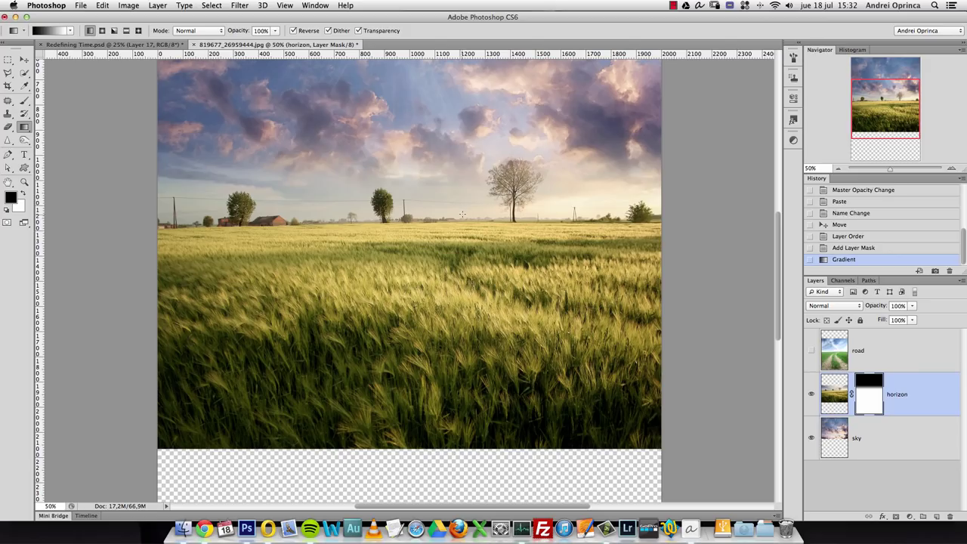
{"action": "left_click_drag", "start_coordinate": [463, 190], "coordinate": [462, 178]}
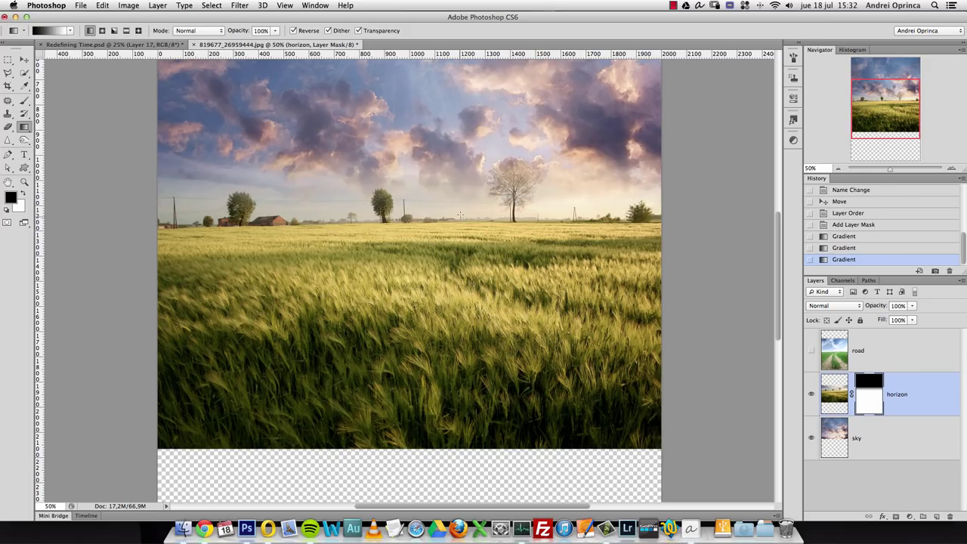
{"action": "left_click_drag", "start_coordinate": [468, 99], "coordinate": [463, 141]}
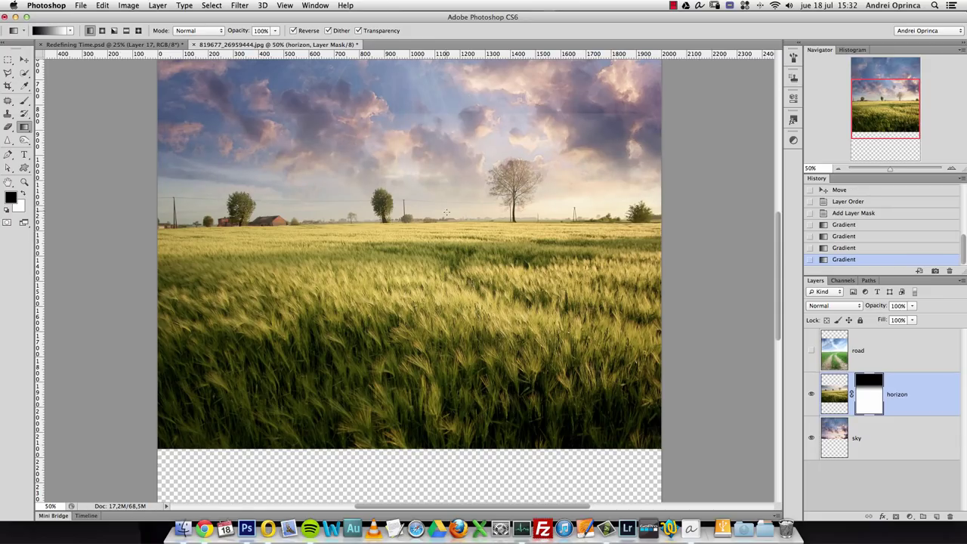
{"action": "left_click_drag", "start_coordinate": [444, 114], "coordinate": [457, 110]}
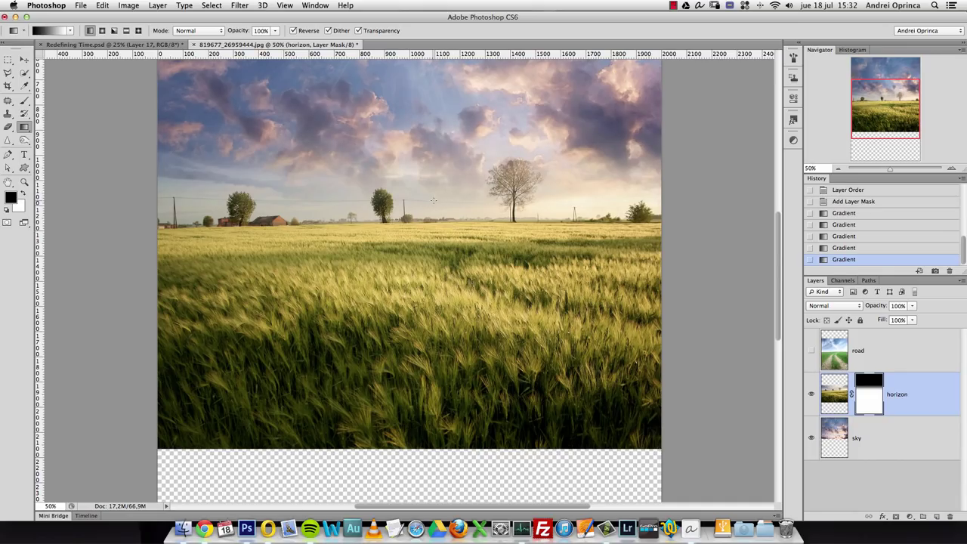
Reposition the sky layer vertically so its clouds fill the area from the canvas's upper edge down to the tree line
{"action": "left_click_drag", "start_coordinate": [859, 101], "coordinate": [869, 78]}
{"action": "left_click", "coordinate": [857, 420]}
{"action": "left_click", "coordinate": [25, 61]}
{"action": "left_click_drag", "start_coordinate": [410, 214], "coordinate": [433, 318]}
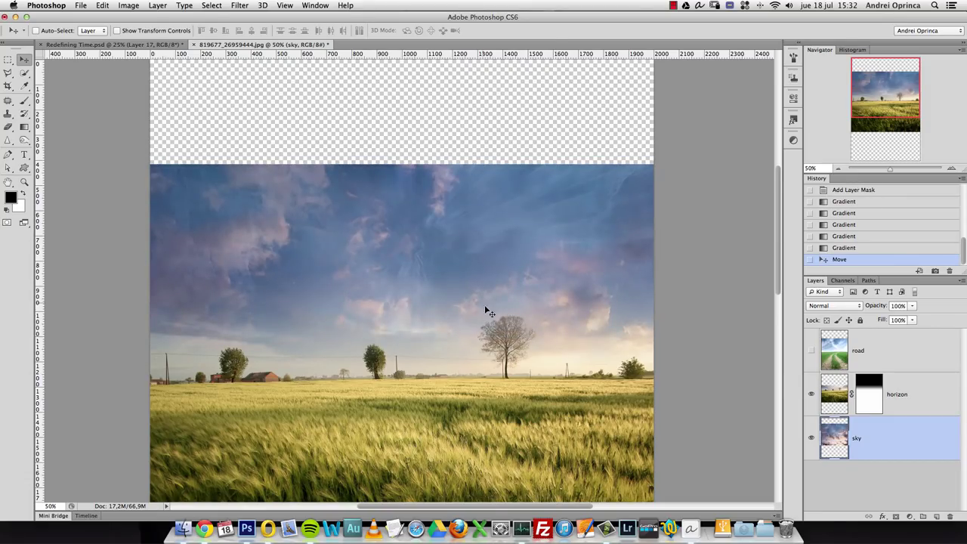
{"action": "left_click_drag", "start_coordinate": [456, 361], "coordinate": [503, 328]}
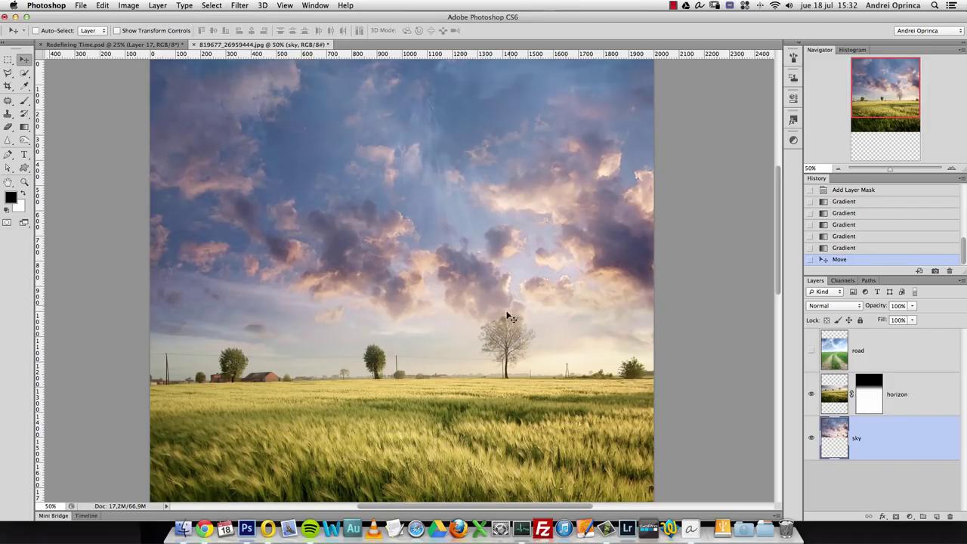
{"action": "left_click_drag", "start_coordinate": [886, 90], "coordinate": [884, 98]}
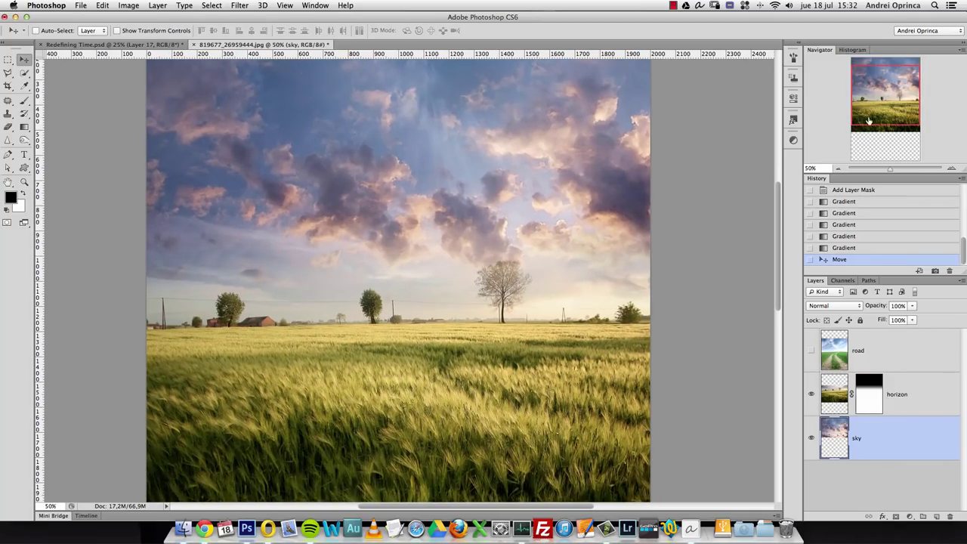
Show the road layer and add a layer mask to it
{"action": "left_click", "coordinate": [837, 169]}
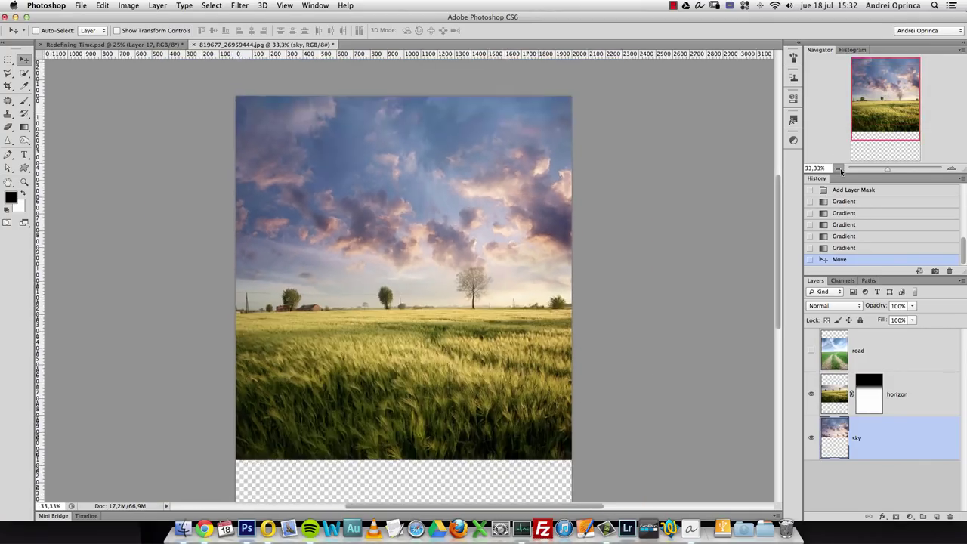
{"action": "left_click", "coordinate": [837, 169]}
{"action": "left_click", "coordinate": [886, 345]}
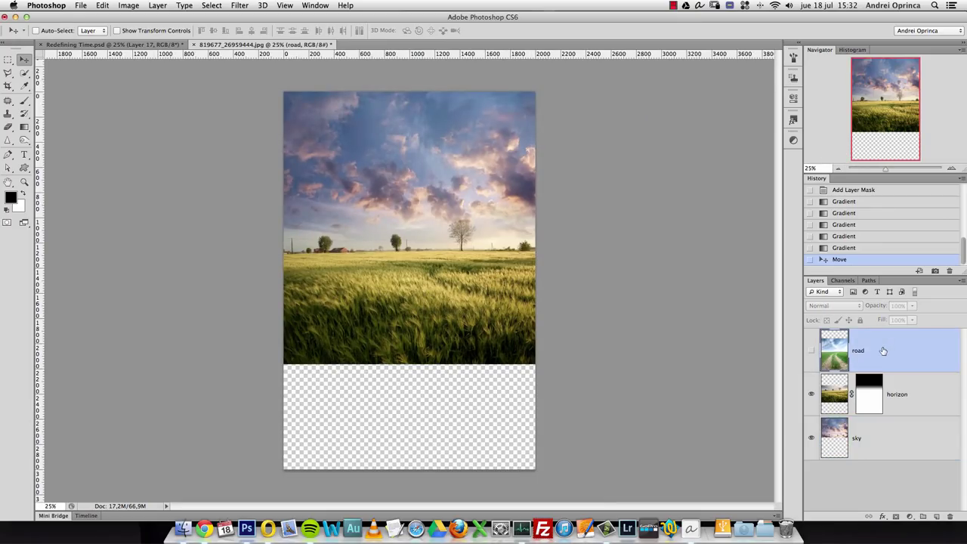
{"action": "left_click", "coordinate": [812, 352]}
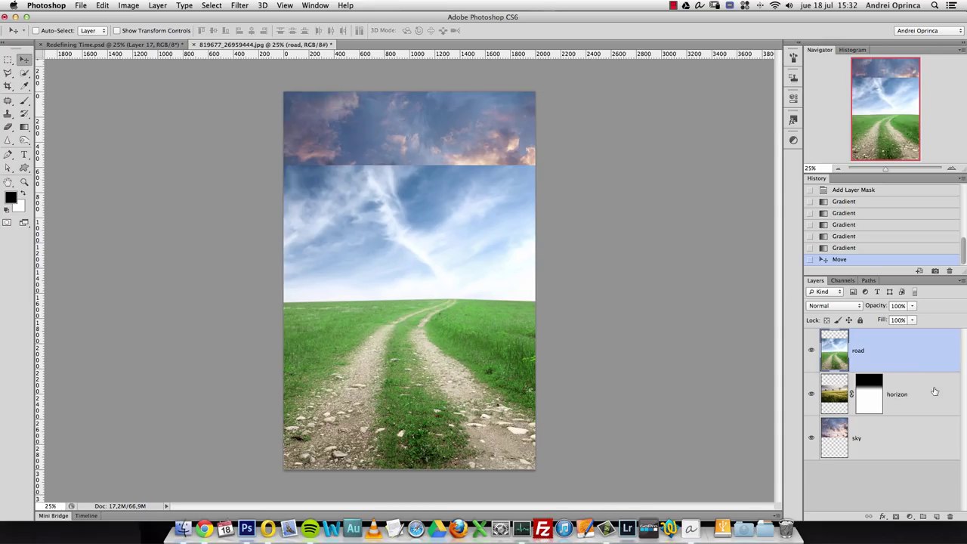
{"action": "left_click", "coordinate": [896, 517]}
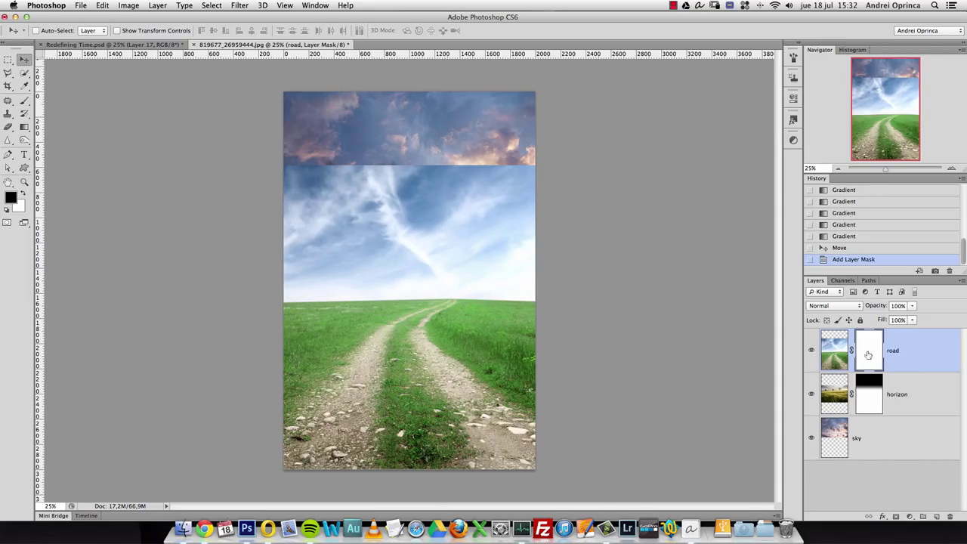
Apply a short vertical gradient to the road mask at the grass horizon to hide the road photo's sky
{"action": "left_click", "coordinate": [24, 126]}
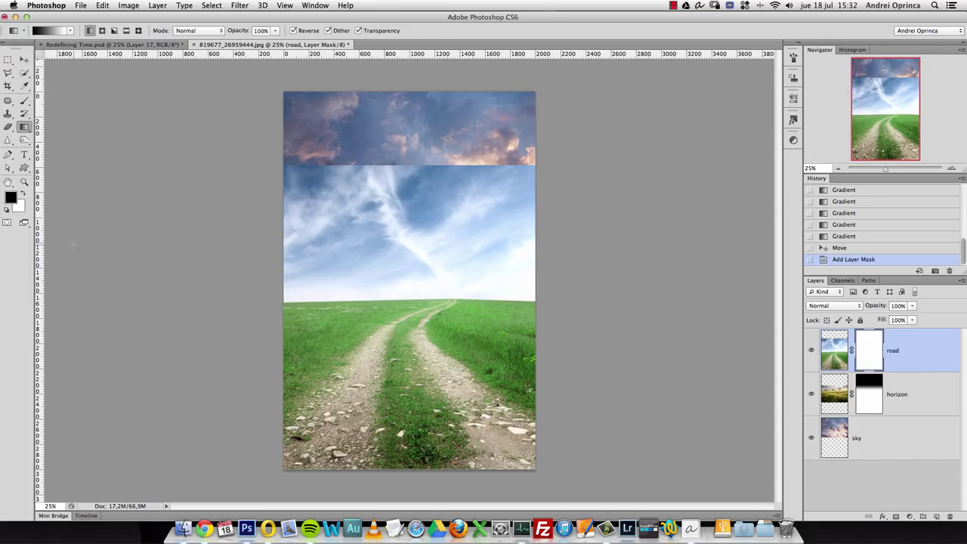
{"action": "left_click", "coordinate": [477, 303], "text": "super"}
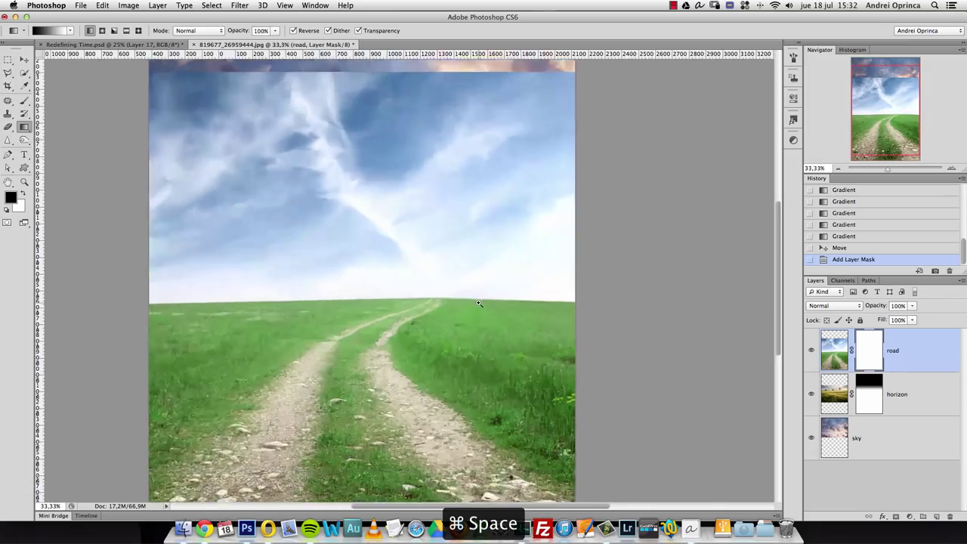
{"action": "left_click", "coordinate": [477, 304], "text": "super"}
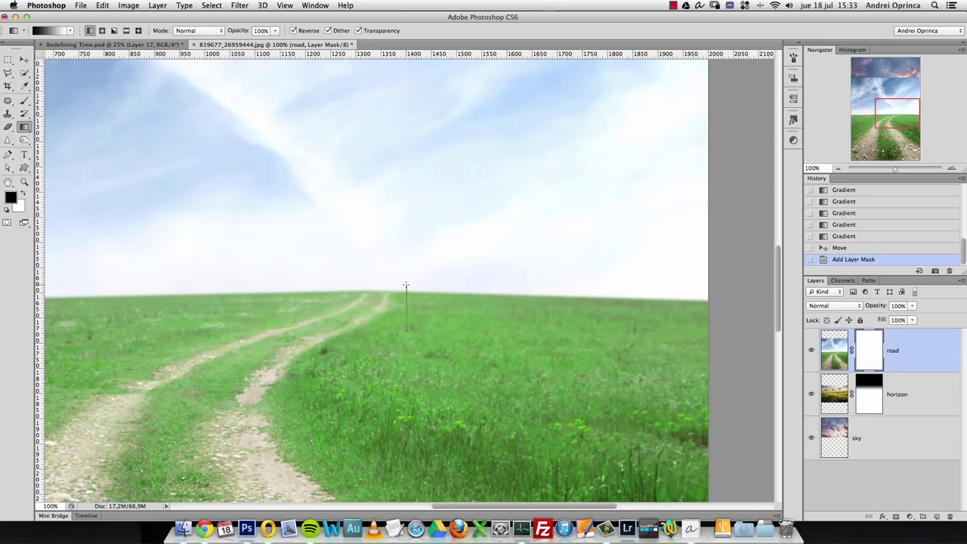
{"action": "left_click_drag", "start_coordinate": [405, 286], "coordinate": [403, 287]}
Move the road layer up until its grass meets the tree line and covers the wheat field
{"action": "key", "text": "super+space"}
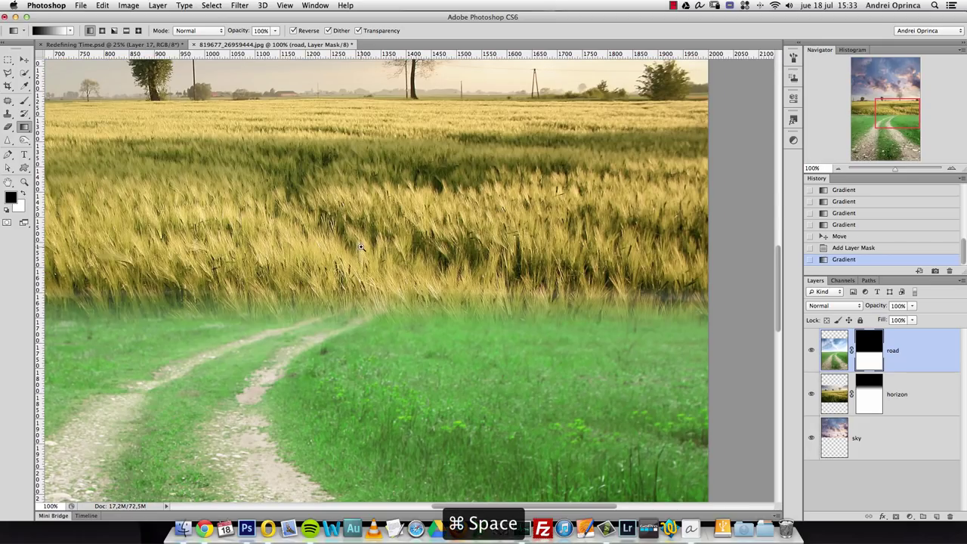
{"action": "left_click", "coordinate": [360, 249]}
{"action": "left_click", "coordinate": [363, 247], "text": "alt+super"}
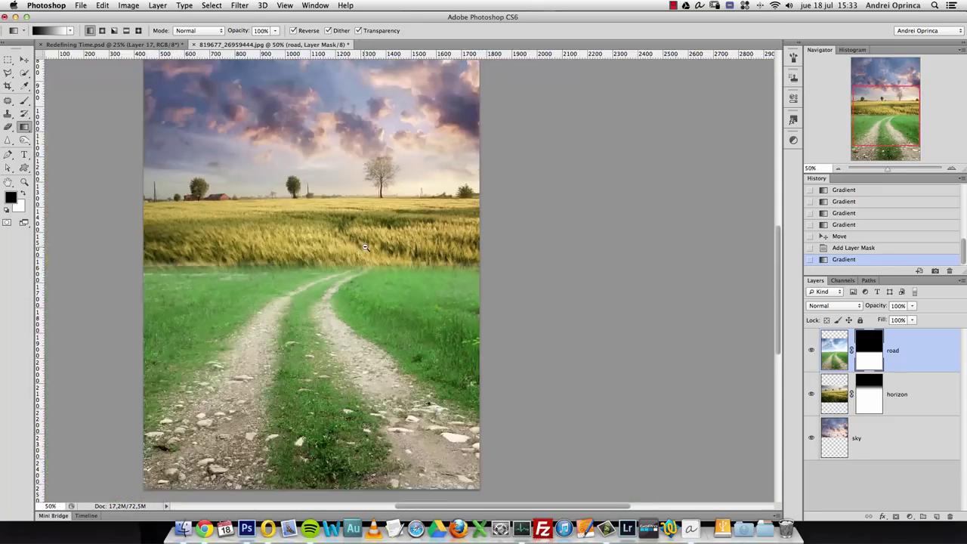
{"action": "left_click", "coordinate": [25, 60]}
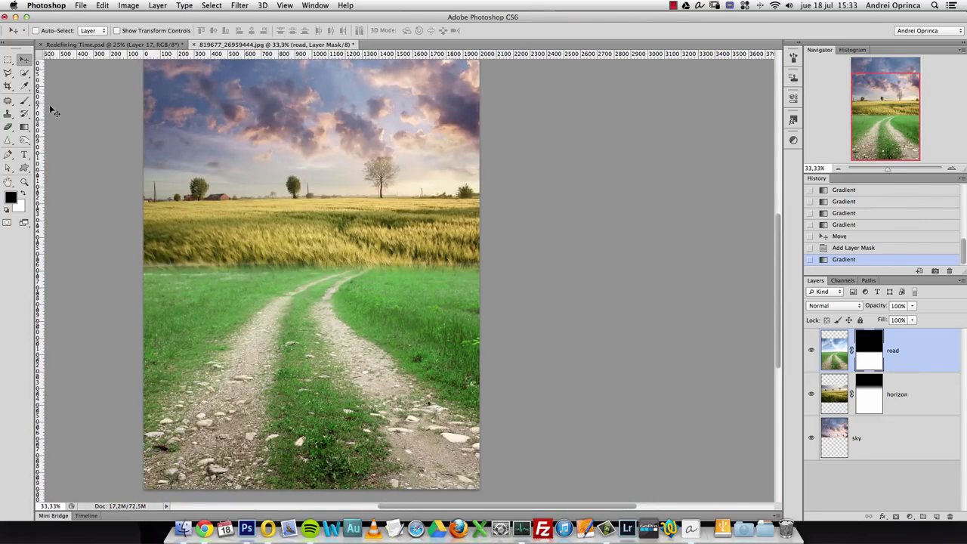
{"action": "left_click_drag", "start_coordinate": [285, 317], "coordinate": [281, 249]}
{"action": "key", "text": "super+space"}
{"action": "left_click", "coordinate": [246, 234]}
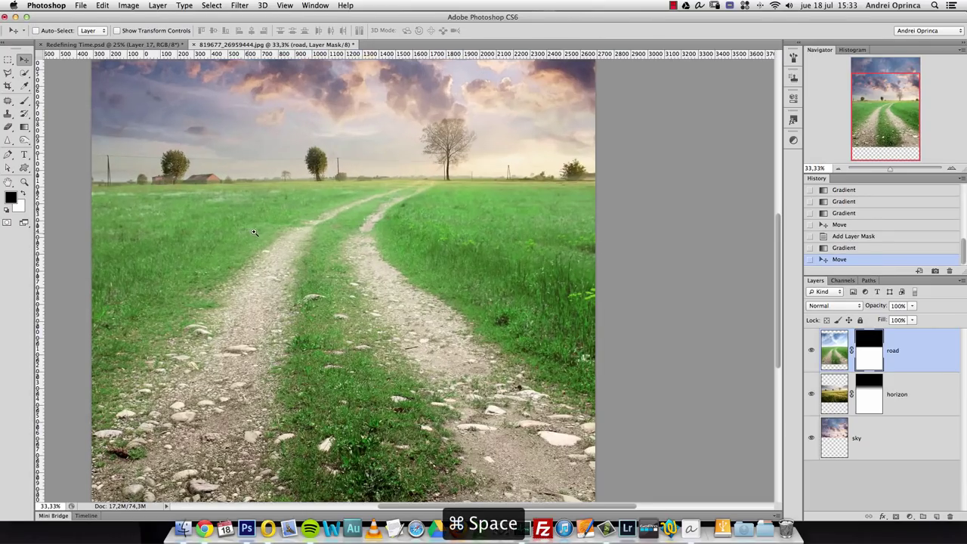
{"action": "left_click_drag", "start_coordinate": [381, 232], "coordinate": [378, 236]}
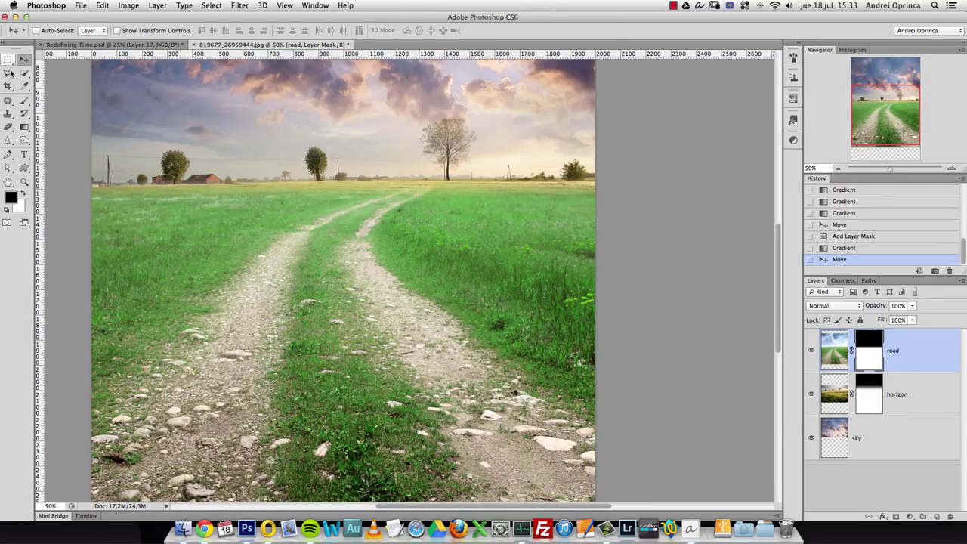
Apply more short vertical gradients to the road mask at the end of the road to refine the blend with the tree line
{"action": "left_click", "coordinate": [25, 129]}
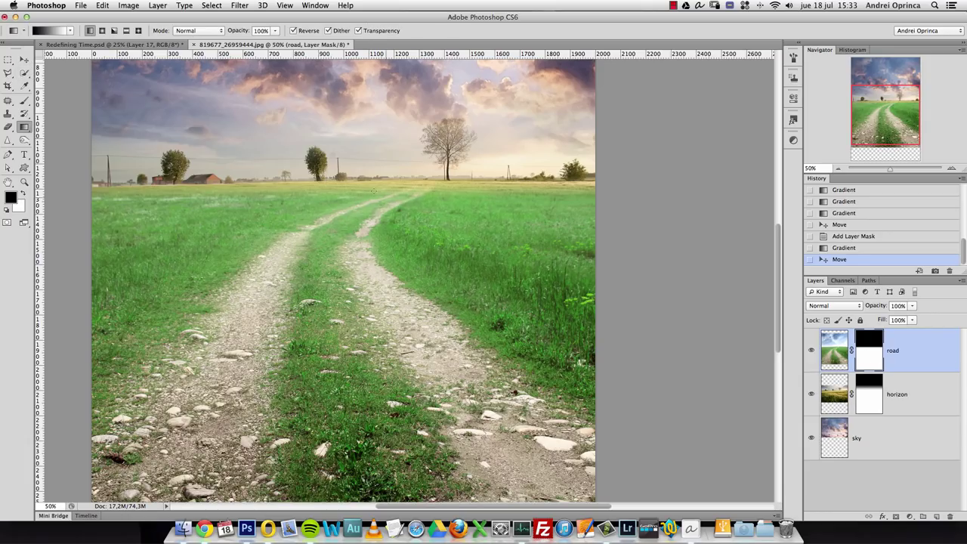
{"action": "left_click_drag", "start_coordinate": [395, 191], "coordinate": [424, 185]}
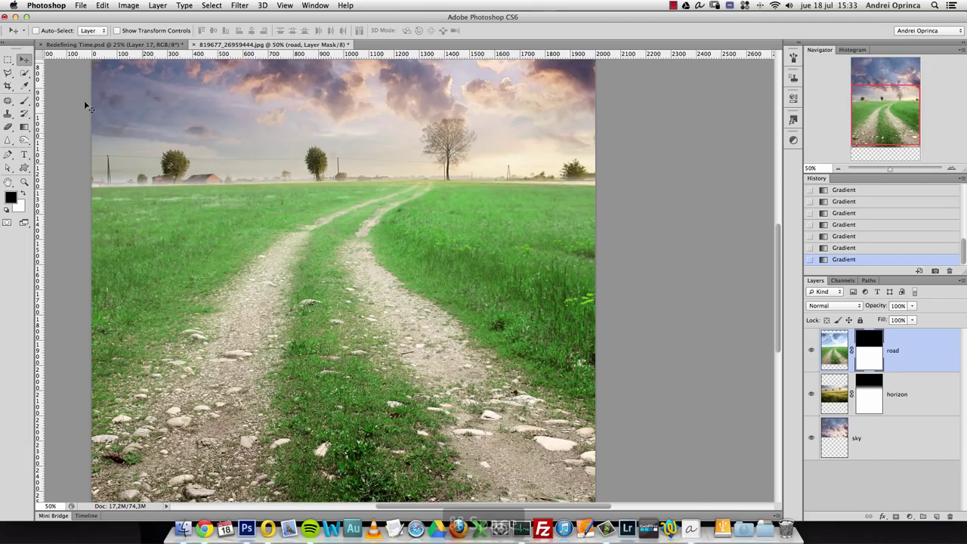
Move the road layer down until it reaches the bottom edge of the canvas
{"action": "left_click", "coordinate": [283, 209], "text": "super+space"}
{"action": "left_click", "coordinate": [283, 209], "text": "alt+super+space"}
{"action": "left_click", "coordinate": [290, 209], "text": "alt+super+space"}
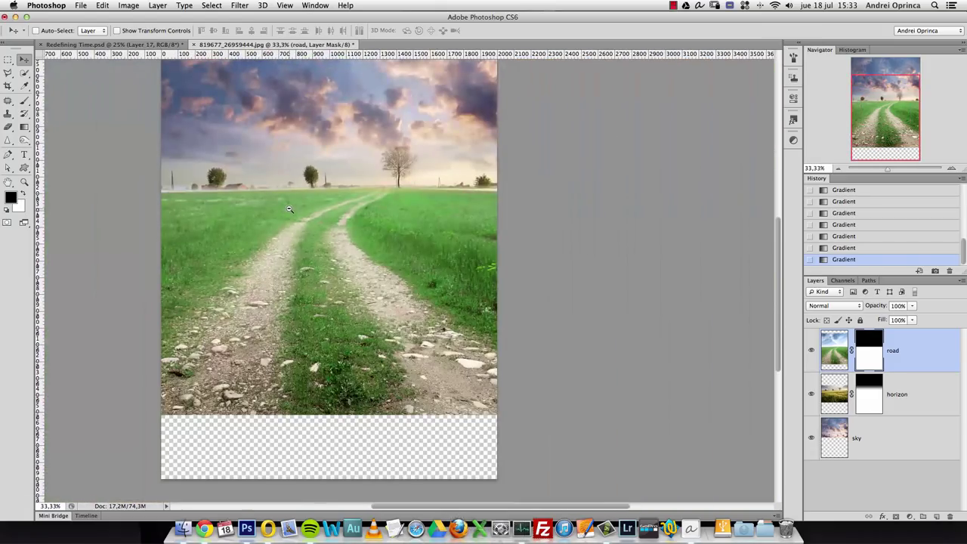
{"action": "mouse_move", "coordinate": [339, 208]}
{"action": "left_mouse_down"}
{"action": "mouse_move", "coordinate": [344, 226]}
{"action": "mouse_move", "coordinate": [345, 214]}
{"action": "left_mouse_up"}
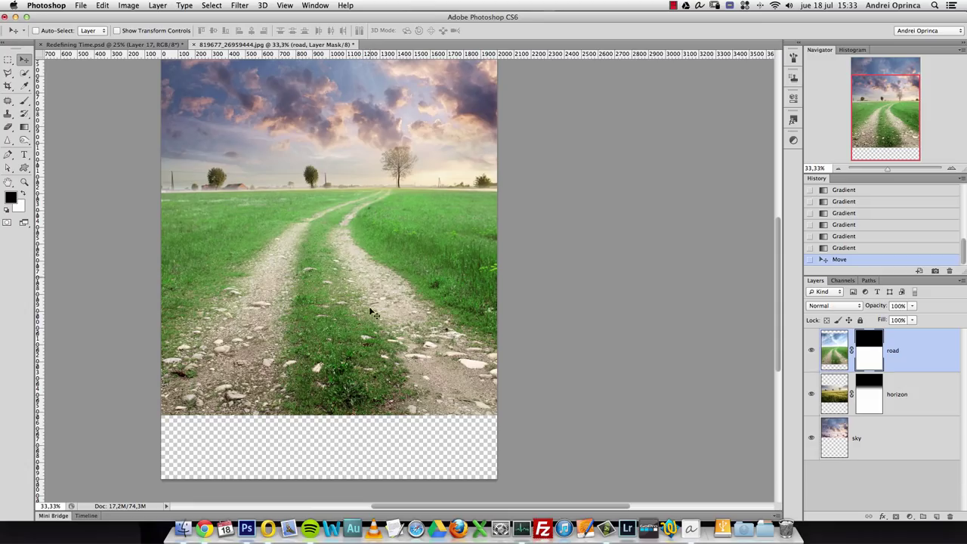
{"action": "left_click_drag", "start_coordinate": [331, 248], "coordinate": [330, 317]}
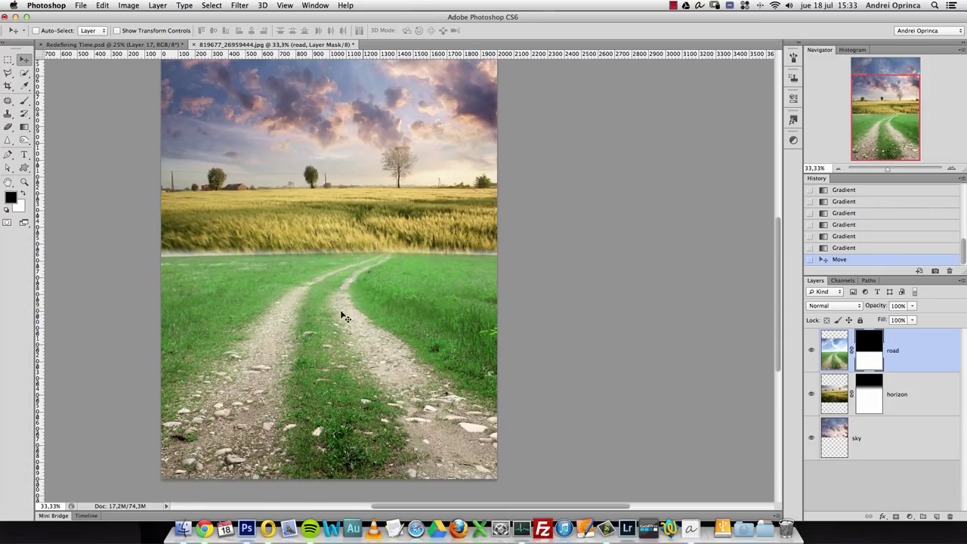
{"action": "left_click", "coordinate": [896, 394]}
{"action": "left_click", "coordinate": [382, 201], "text": "super"}
{"action": "left_click", "coordinate": [381, 201], "text": "alt+super"}
{"action": "left_click", "coordinate": [382, 201], "text": "alt+super"}
{"action": "left_click", "coordinate": [381, 201], "text": "alt+super"}
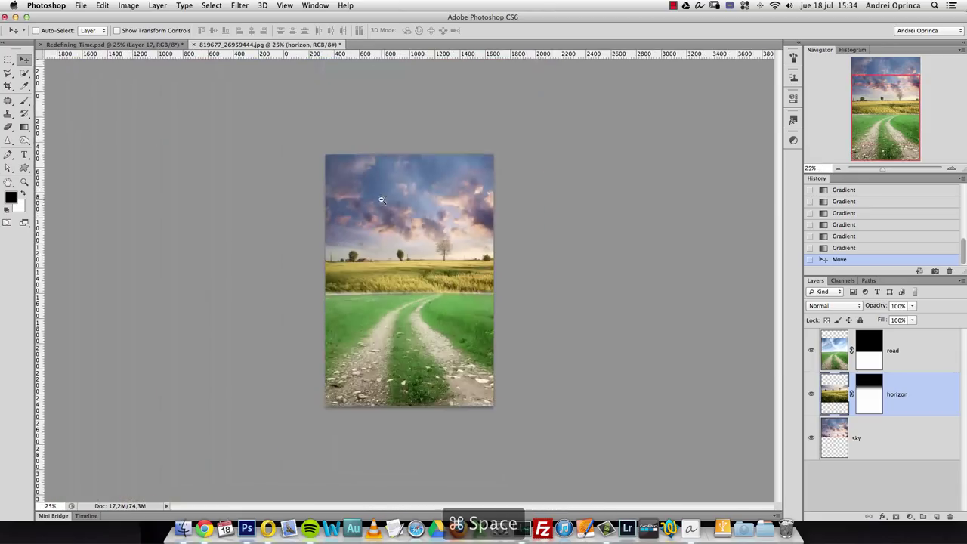
{"action": "left_click", "coordinate": [929, 356]}
{"action": "key", "text": "super+t"}
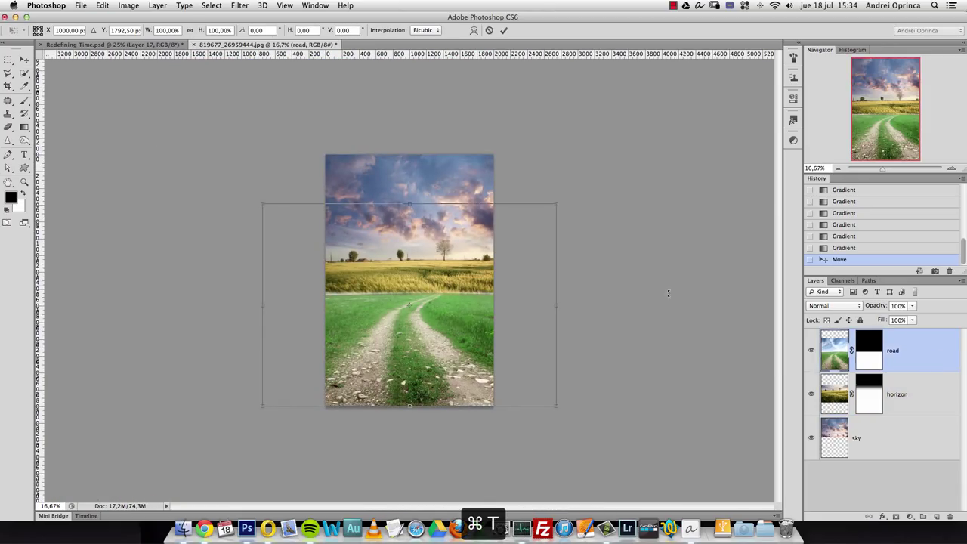
{"action": "key", "text": "Escape"}
Shift the sky layer slightly down with Free Transform, keeping the upper part of the canvas covered
{"action": "left_click", "coordinate": [911, 397]}
{"action": "left_click", "coordinate": [881, 438]}
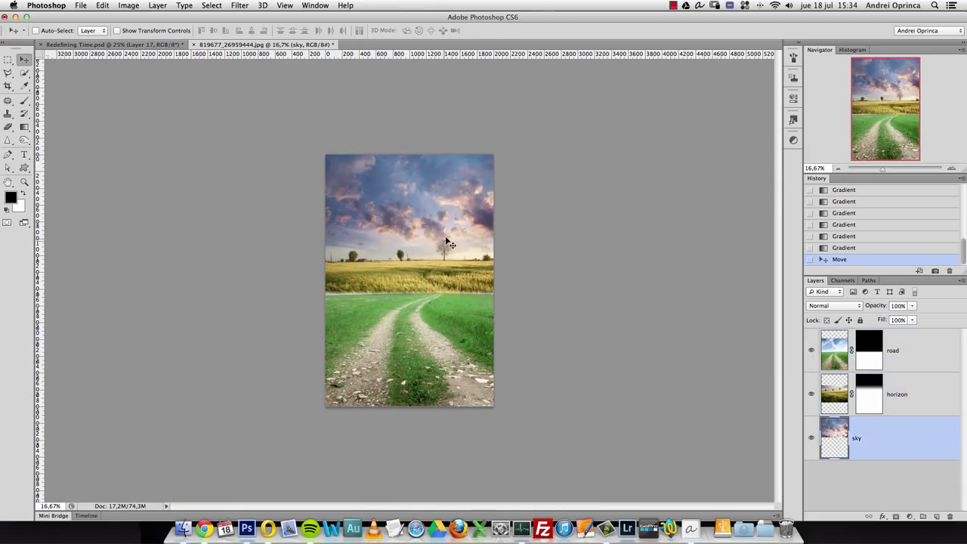
{"action": "key", "text": "super+t"}
{"action": "left_click_drag", "start_coordinate": [456, 170], "coordinate": [452, 189]}
{"action": "key", "text": "Return"}
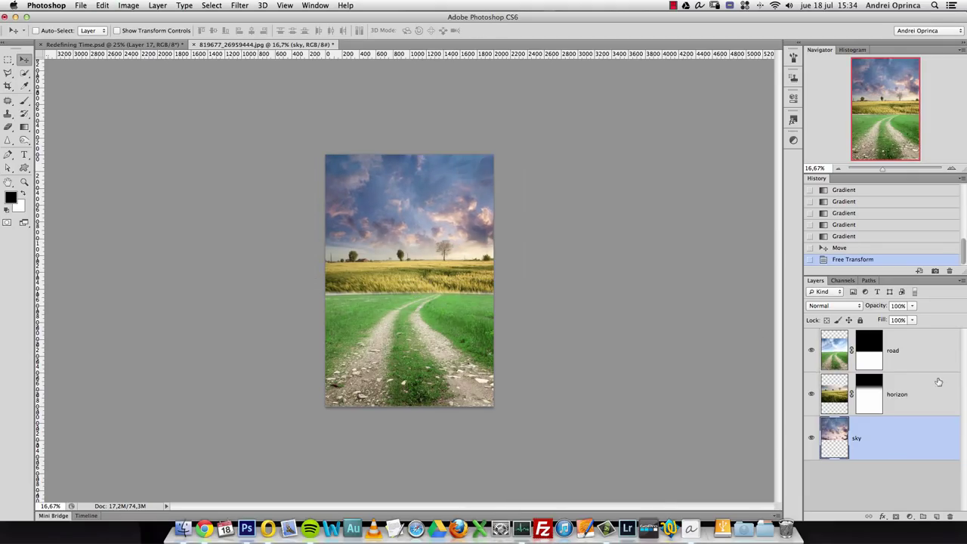
Move the horizon layer down so its tree line sits closer to the road's grass
{"action": "left_click", "coordinate": [911, 400]}
{"action": "mouse_move", "coordinate": [411, 239]}
{"action": "left_mouse_down"}
{"action": "mouse_move", "coordinate": [403, 251]}
{"action": "mouse_move", "coordinate": [397, 244]}
{"action": "left_mouse_up"}
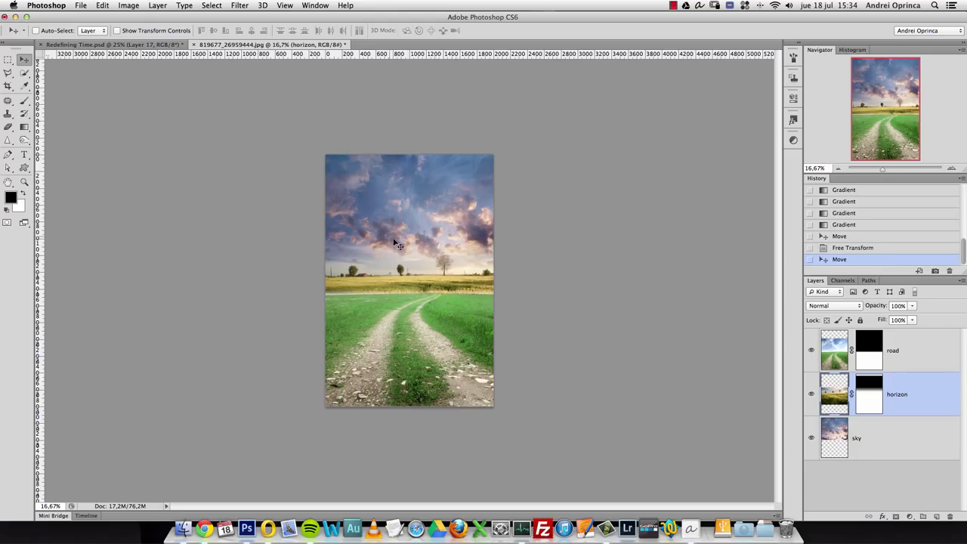
{"action": "left_click", "coordinate": [374, 231]}
Move the road layer up until its grass meets the base of the trees, leaving the road mask active
{"action": "left_click", "coordinate": [426, 329], "text": "super"}
{"action": "left_click_drag", "start_coordinate": [424, 327], "coordinate": [427, 305]}
{"action": "left_click_drag", "start_coordinate": [457, 270], "coordinate": [446, 290]}
{"action": "left_click", "coordinate": [872, 358]}
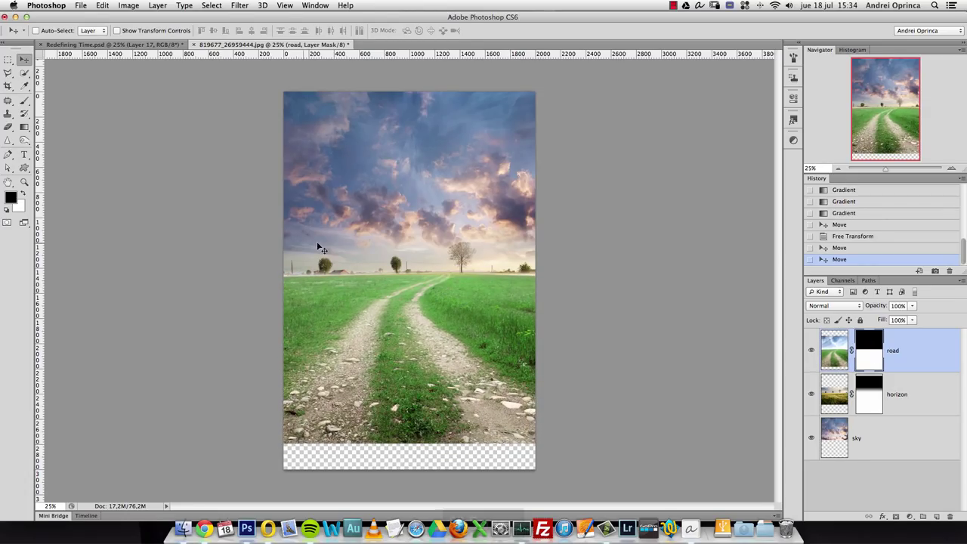
Set up a soft 188 px Brush with 0% hardness, 84% opacity and 79% flow for the road mask
{"action": "left_click", "coordinate": [314, 269], "text": "super"}
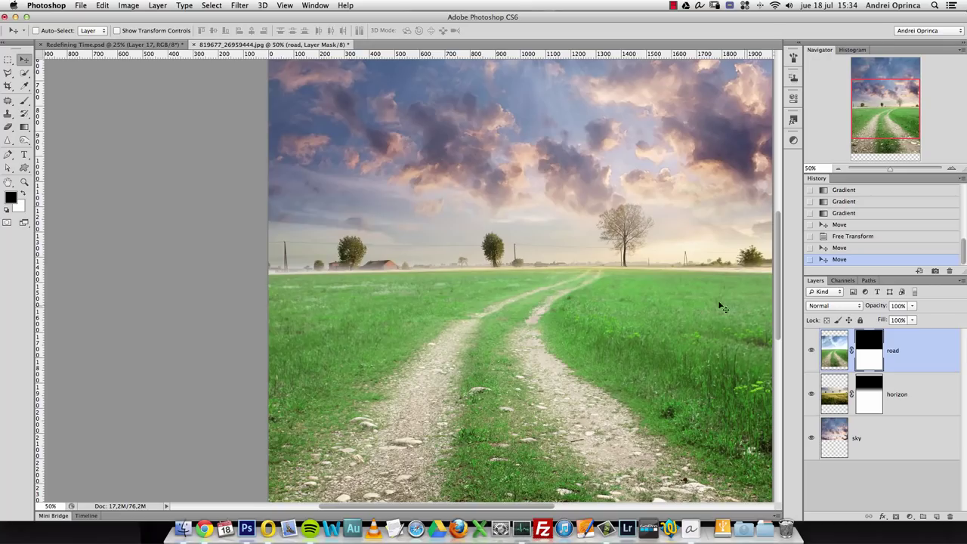
{"action": "scroll", "coordinate": [640, 296], "scroll_direction": "right", "scroll_amount": 3}
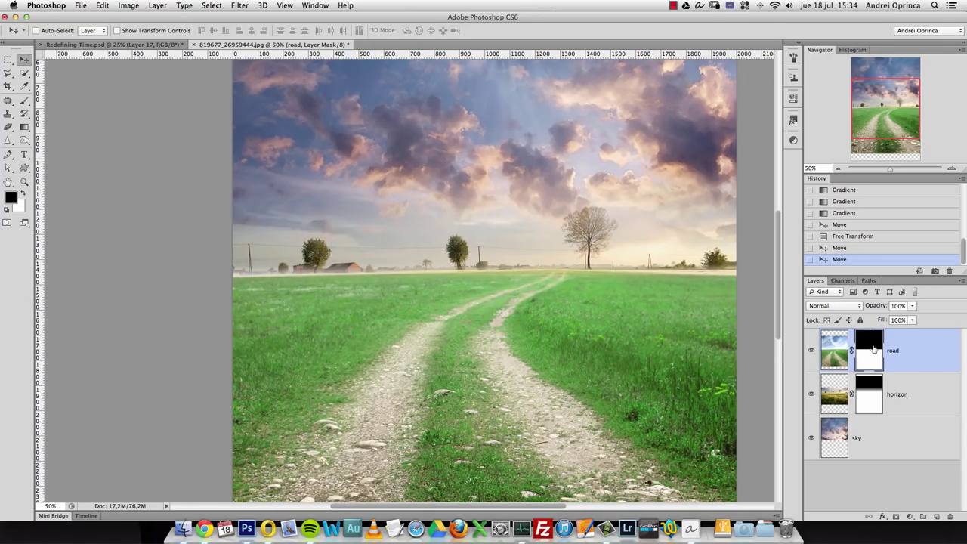
{"action": "left_click", "coordinate": [24, 100]}
{"action": "left_click", "coordinate": [215, 30]}
{"action": "left_click_drag", "start_coordinate": [217, 47], "coordinate": [296, 50]}
{"action": "left_click", "coordinate": [280, 33]}
{"action": "left_click", "coordinate": [215, 31]}
{"action": "left_click_drag", "start_coordinate": [216, 45], "coordinate": [209, 45]}
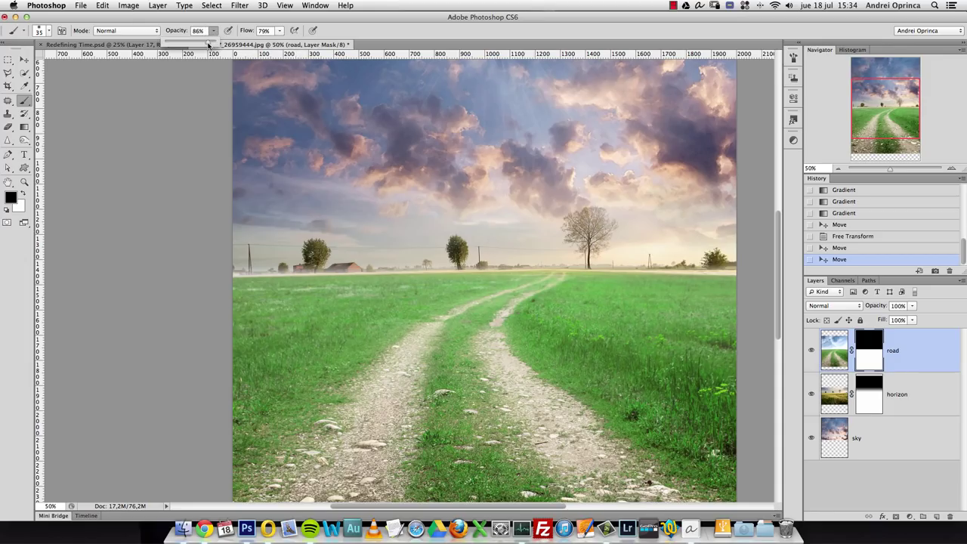
{"action": "left_click", "coordinate": [849, 365]}
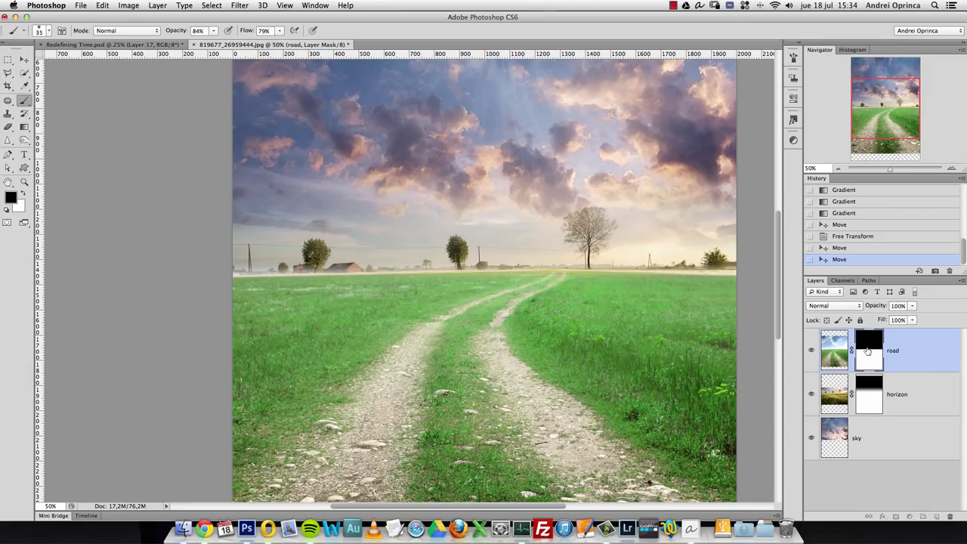
{"action": "right_click", "coordinate": [446, 172]}
{"action": "mouse_move", "coordinate": [479, 194]}
{"action": "left_mouse_down"}
{"action": "mouse_move", "coordinate": [522, 207]}
{"action": "mouse_move", "coordinate": [521, 198]}
{"action": "mouse_move", "coordinate": [531, 199]}
{"action": "left_mouse_up"}
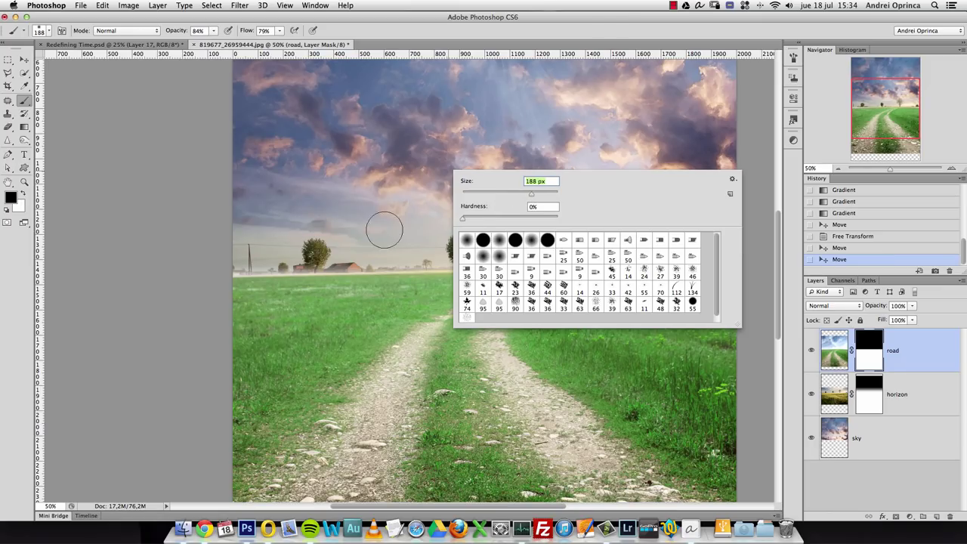
Paint black on the road mask along the horizon to remove the pale haze around the trees and houses
{"action": "left_click", "coordinate": [337, 246]}
{"action": "mouse_move", "coordinate": [333, 246]}
{"action": "left_mouse_down"}
{"action": "mouse_move", "coordinate": [309, 246]}
{"action": "mouse_move", "coordinate": [368, 244]}
{"action": "mouse_move", "coordinate": [302, 251]}
{"action": "left_mouse_up"}
{"action": "mouse_move", "coordinate": [272, 249]}
{"action": "left_mouse_down"}
{"action": "mouse_move", "coordinate": [283, 249]}
{"action": "mouse_move", "coordinate": [223, 249]}
{"action": "left_mouse_up"}
{"action": "left_click_drag", "start_coordinate": [348, 249], "coordinate": [418, 247]}
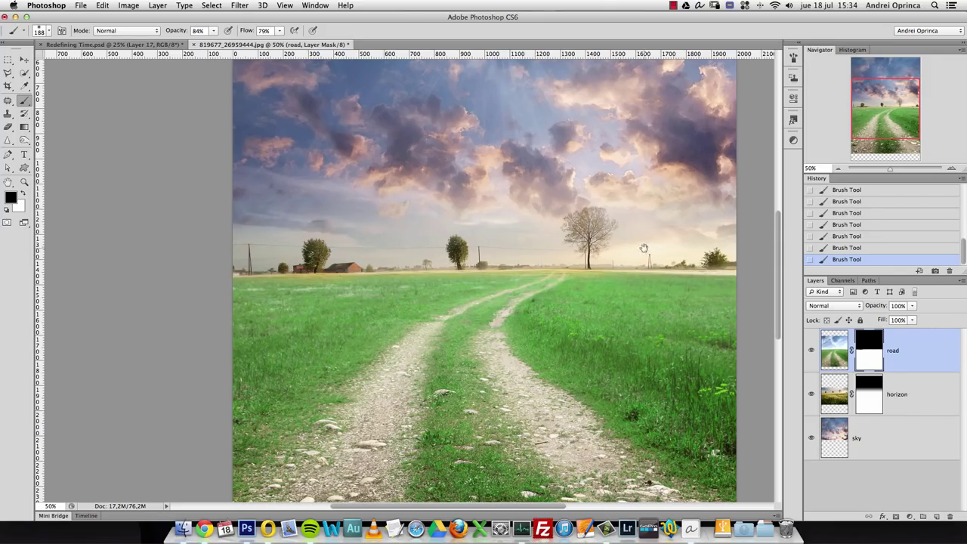
{"action": "scroll", "coordinate": [654, 234], "scroll_direction": "right", "scroll_amount": 3}
{"action": "key", "text": "super+z"}
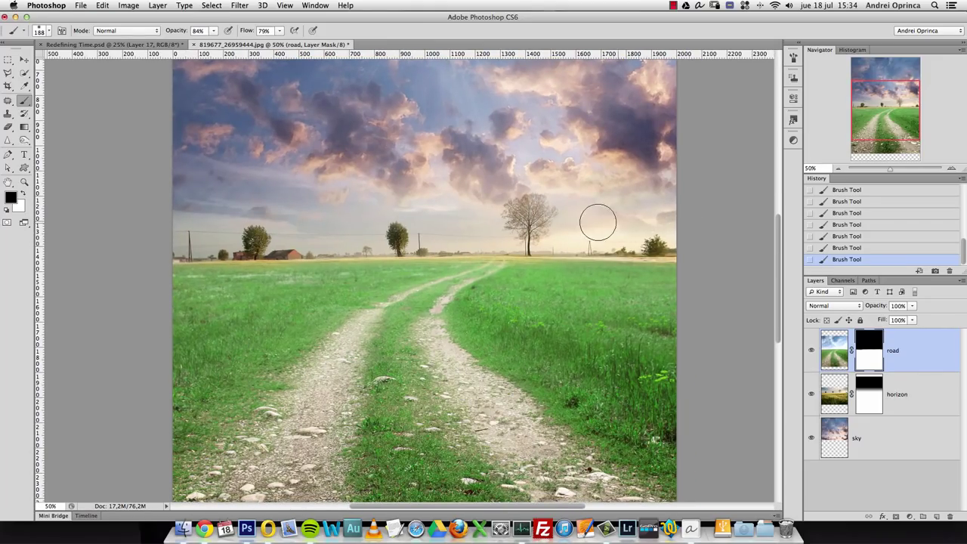
{"action": "key", "text": "x"}
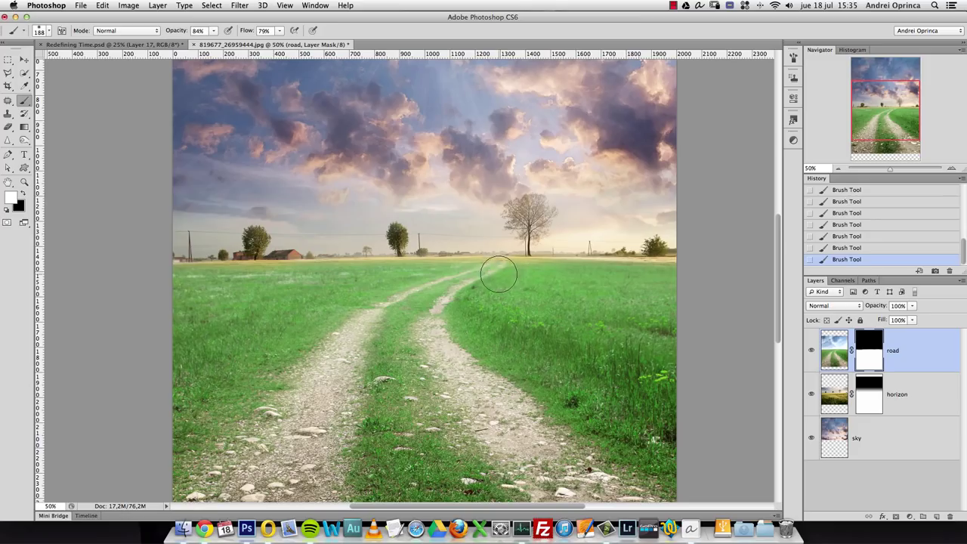
{"action": "key", "text": "x"}
Move the road layer straight down by about 8 px so its grass sits just below the tree line
{"action": "left_click", "coordinate": [24, 59]}
{"action": "left_click_drag", "start_coordinate": [413, 268], "coordinate": [415, 272]}
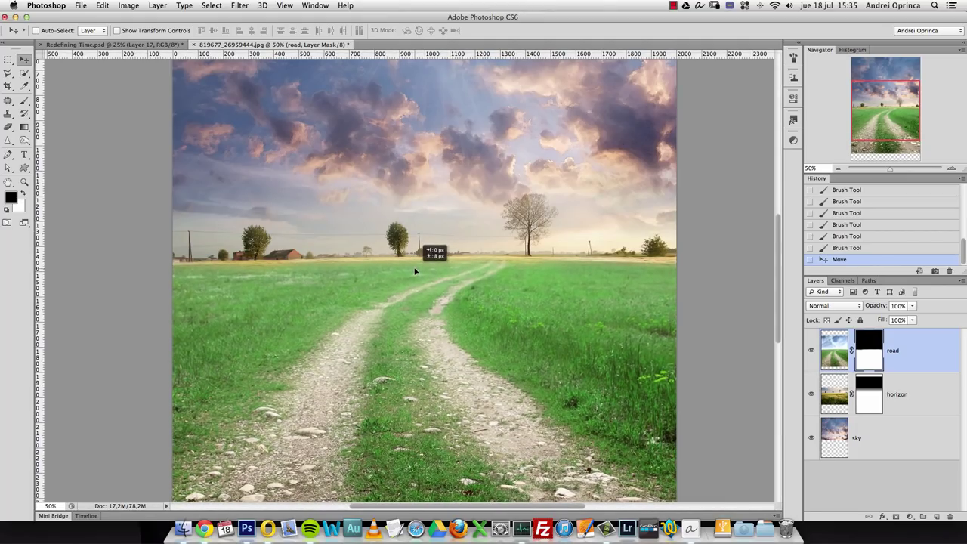
{"action": "left_click", "coordinate": [383, 251], "text": "alt+super"}
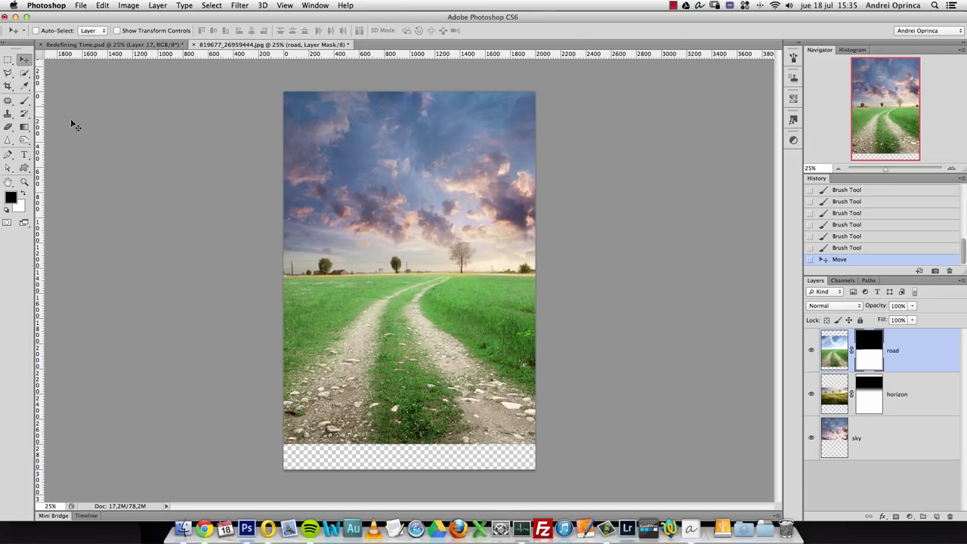
{"action": "left_click", "coordinate": [7, 86]}
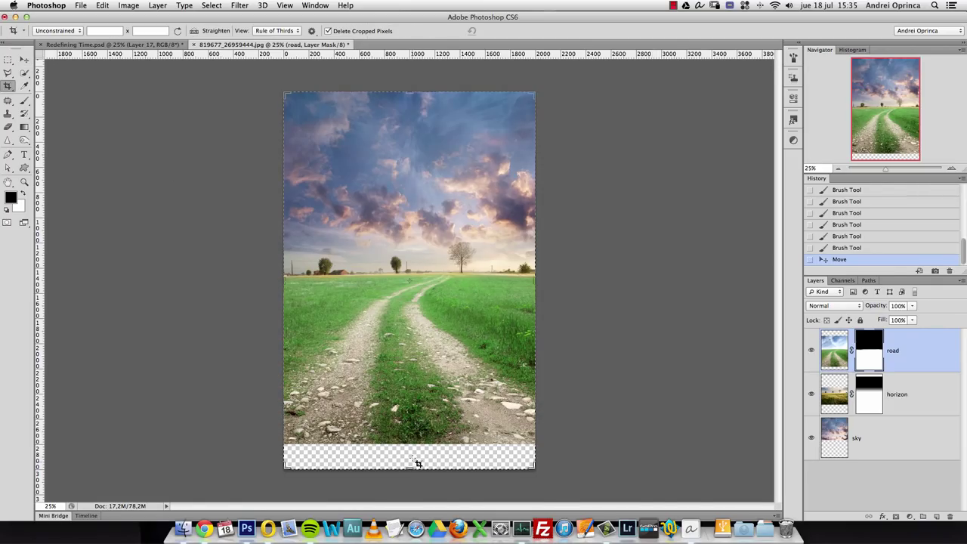
{"action": "left_click_drag", "start_coordinate": [409, 469], "coordinate": [408, 458]}
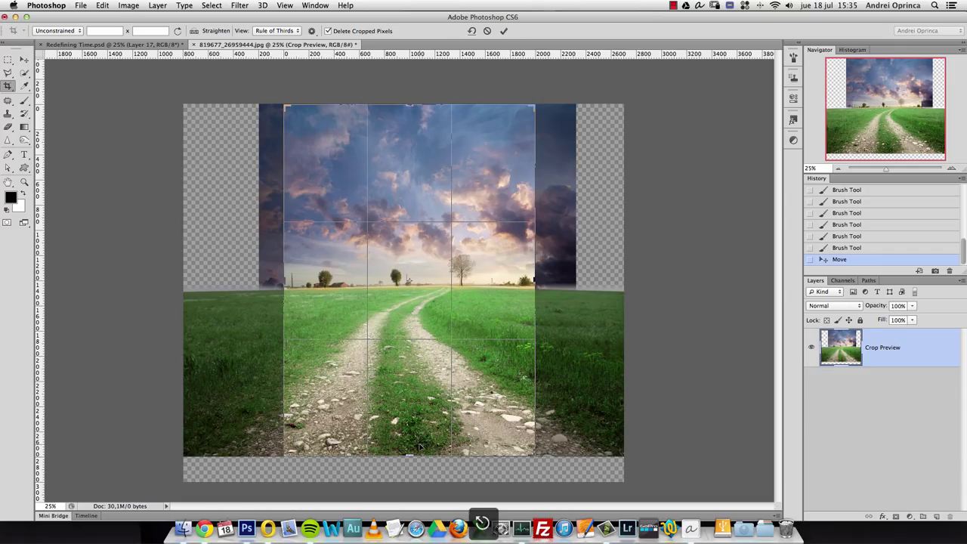
{"action": "key", "text": "v"}
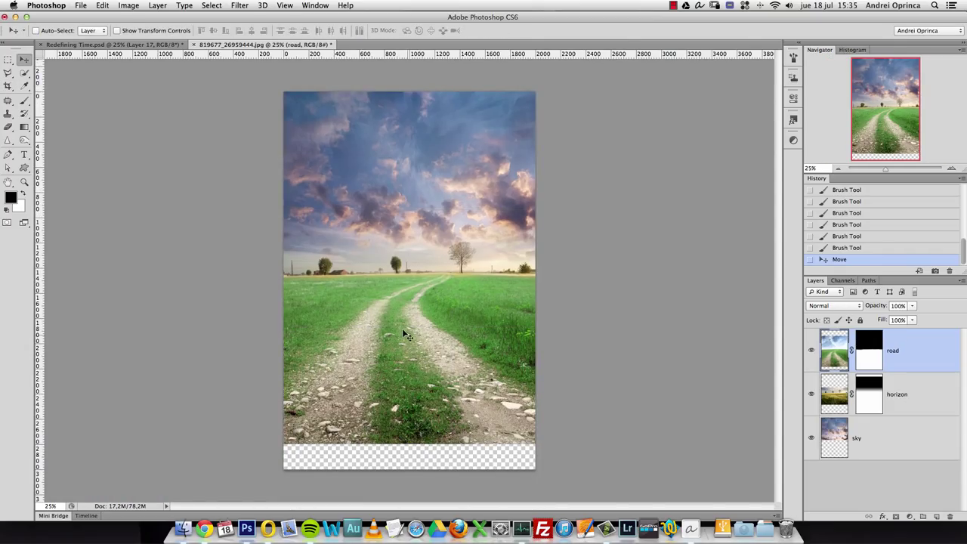
Try shifting the masked road layer sideways and down toward the canvas's lower edge, and undo the move
{"action": "left_click_drag", "start_coordinate": [411, 338], "coordinate": [428, 335]}
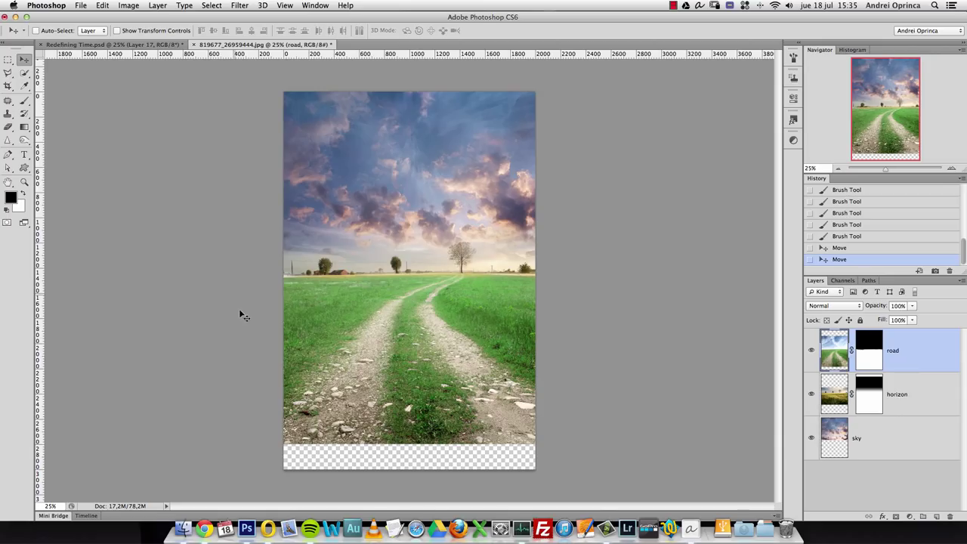
{"action": "key", "text": "shift+Down"}
{"action": "key", "text": "shift+Down"}
{"action": "key", "text": "shift+Down"}
{"action": "key", "text": "shift+Down"}
{"action": "key", "text": "shift+Down"}
{"action": "key", "text": "shift+Down"}
{"action": "key", "text": "shift+Down"}
{"action": "key", "text": "shift+Down"}
{"action": "key", "text": "shift+Down"}
{"action": "key", "text": "shift+Down"}
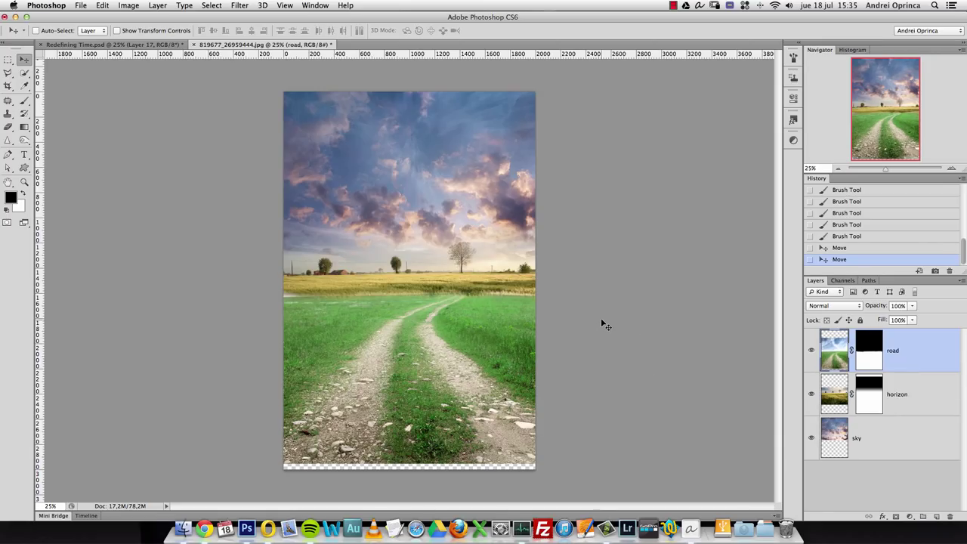
{"action": "key", "text": "super+z"}
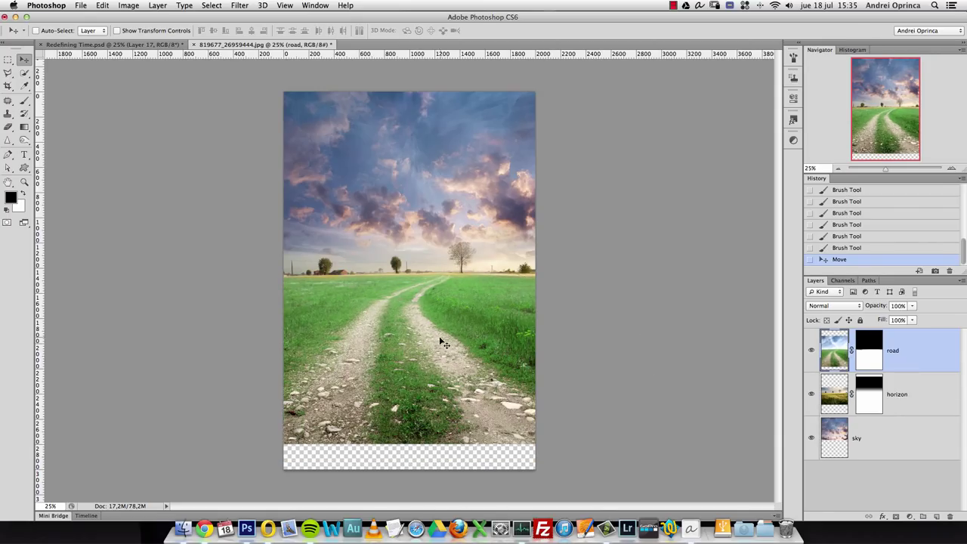
Convert the road layer with its mask into a smart object
{"action": "left_click", "coordinate": [7, 85]}
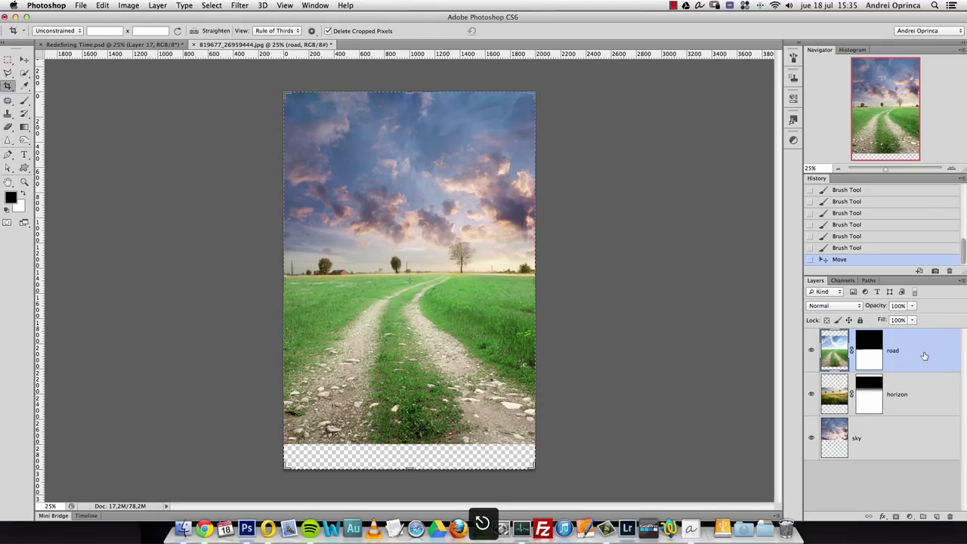
{"action": "left_click", "coordinate": [27, 62]}
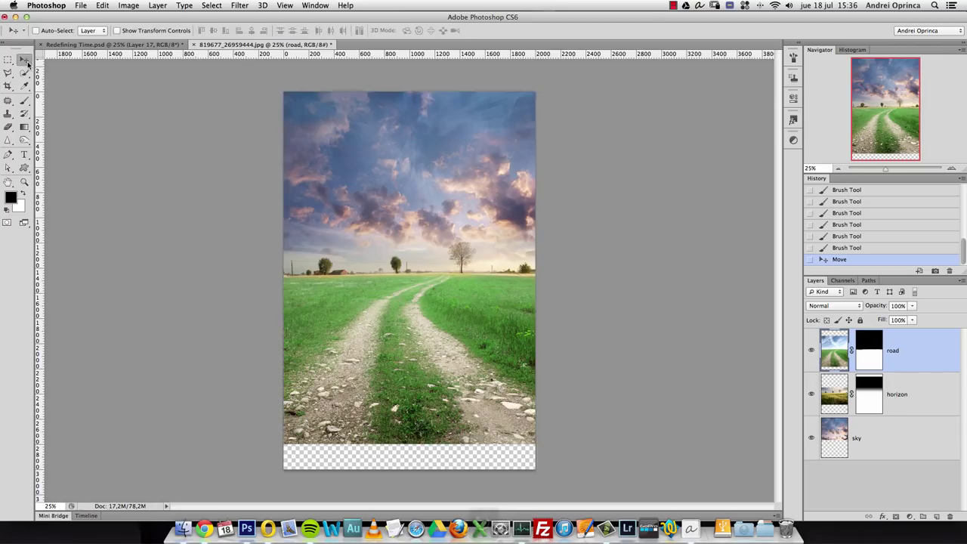
{"action": "right_click", "coordinate": [903, 350]}
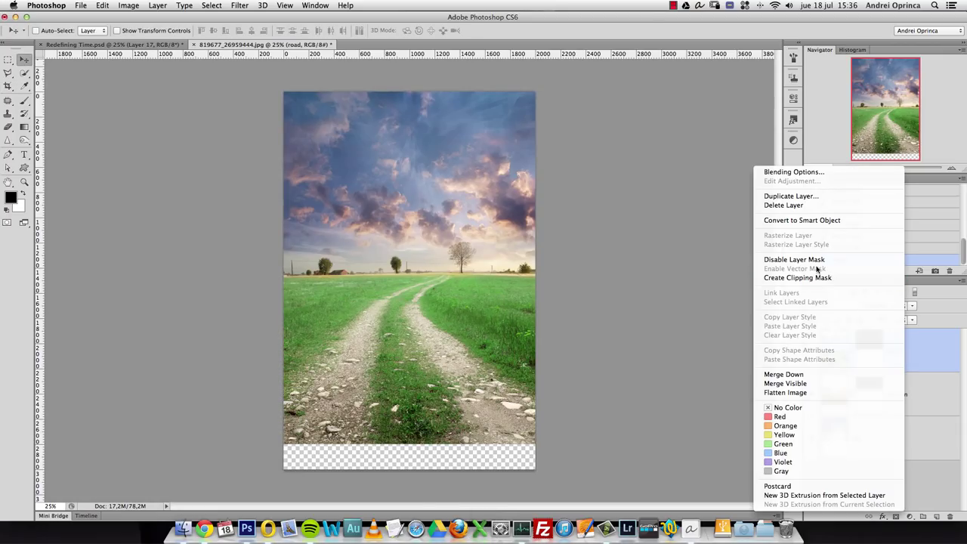
{"action": "left_click", "coordinate": [803, 220]}
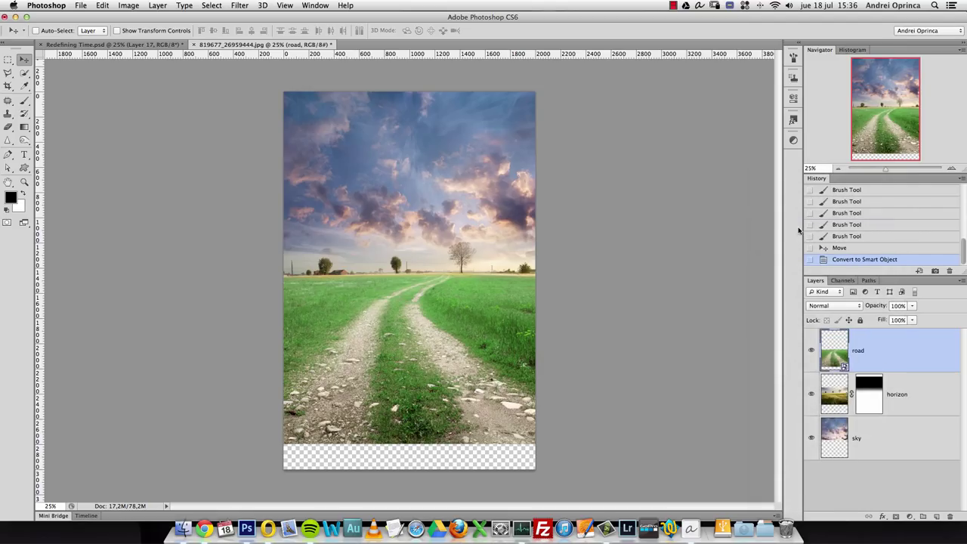
Crop the canvas's lower edge up to the end of the road image, removing the transparent strip
{"action": "key", "text": "c"}
{"action": "mouse_move", "coordinate": [409, 466]}
{"action": "left_mouse_down"}
{"action": "mouse_move", "coordinate": [412, 445]}
{"action": "mouse_move", "coordinate": [414, 456]}
{"action": "left_mouse_up"}
{"action": "key", "text": "Return"}
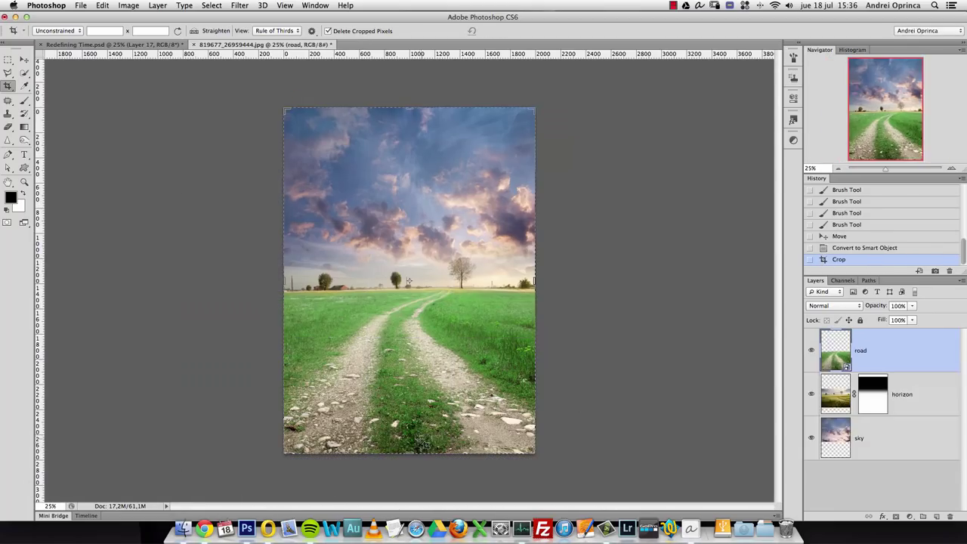
Try repositioning the road smart object, first with Free Transform and again with the Move tool, discarding both changes
{"action": "key", "text": "v"}
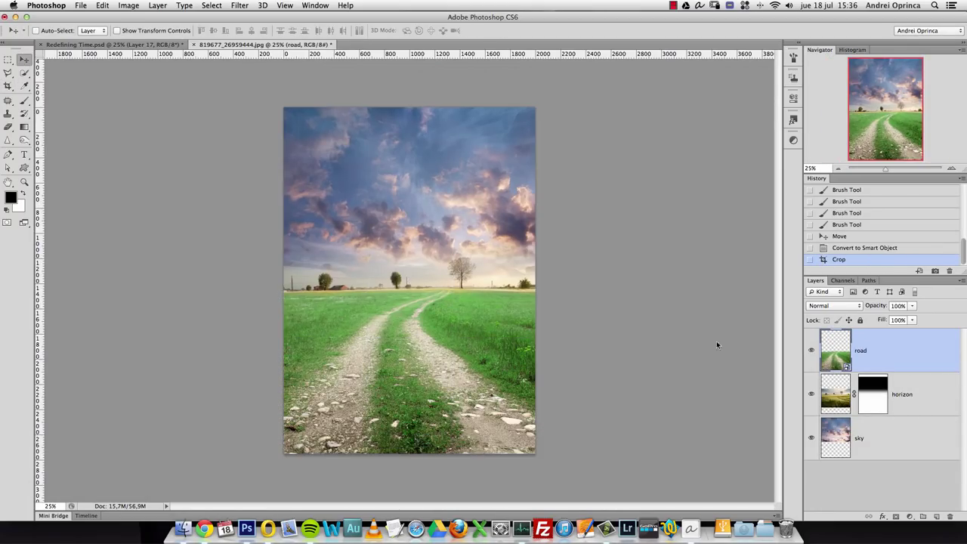
{"action": "key", "text": "super+t"}
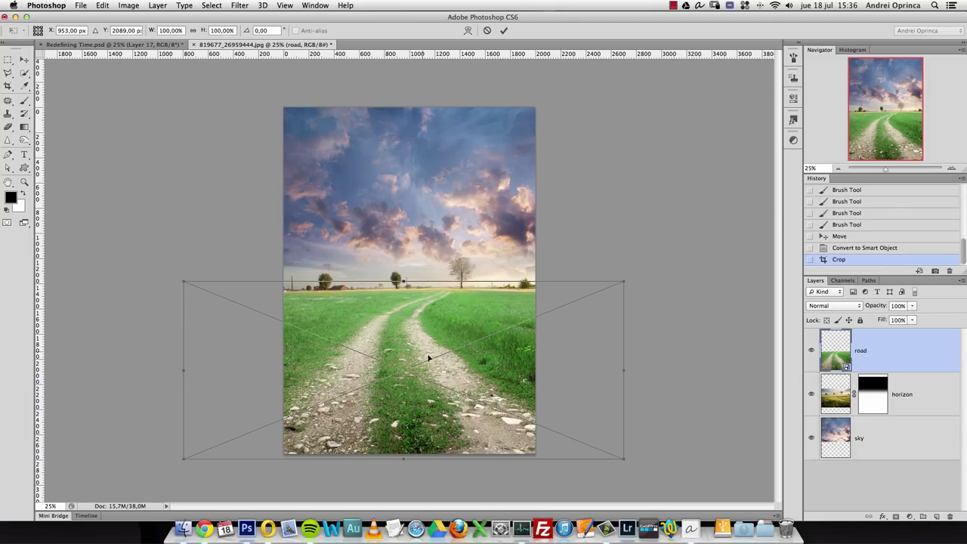
{"action": "left_click_drag", "start_coordinate": [372, 329], "coordinate": [483, 336]}
{"action": "key", "text": "Escape"}
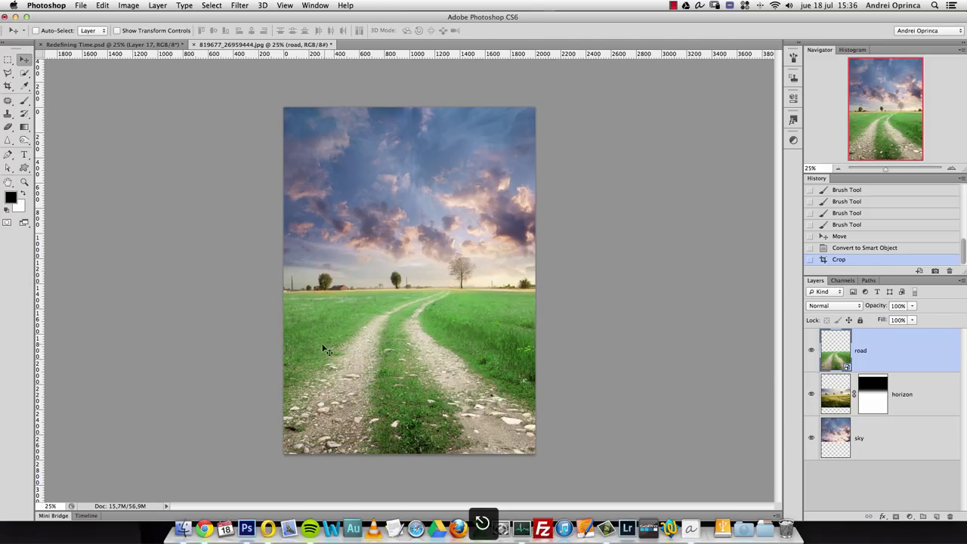
{"action": "left_click_drag", "start_coordinate": [443, 369], "coordinate": [468, 380]}
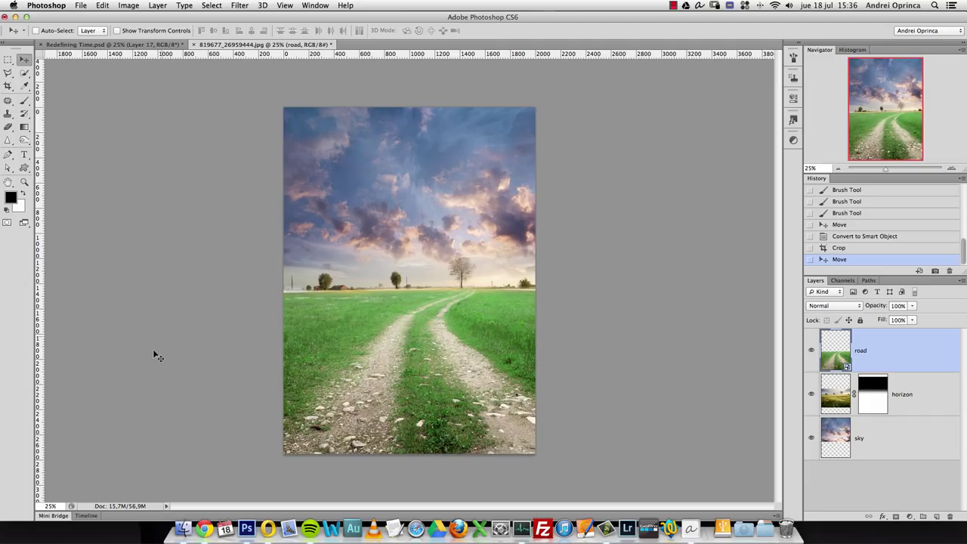
{"action": "key", "text": "super+z"}
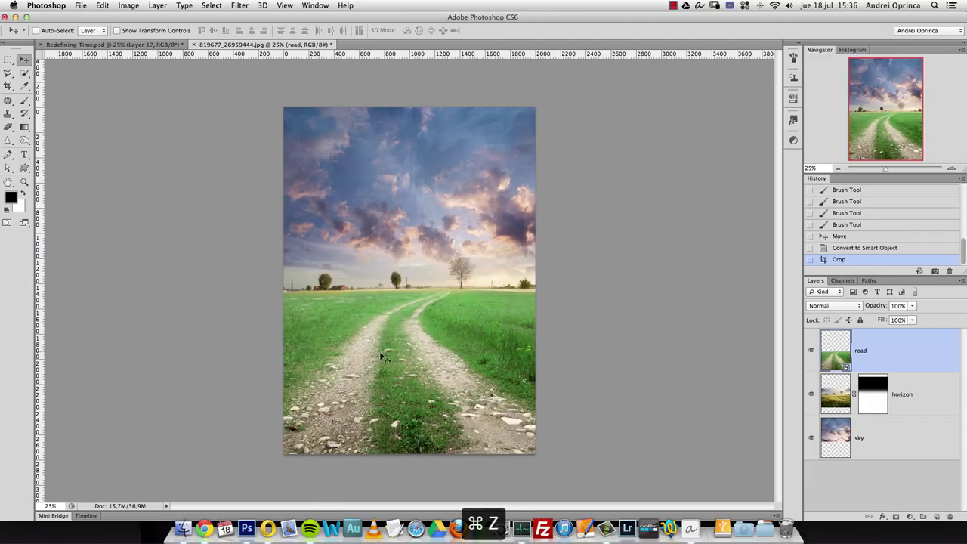
Add a new layer mask to the road smart object, and open its contents to check the original mask before closing them
{"action": "left_click", "coordinate": [294, 305], "text": "super"}
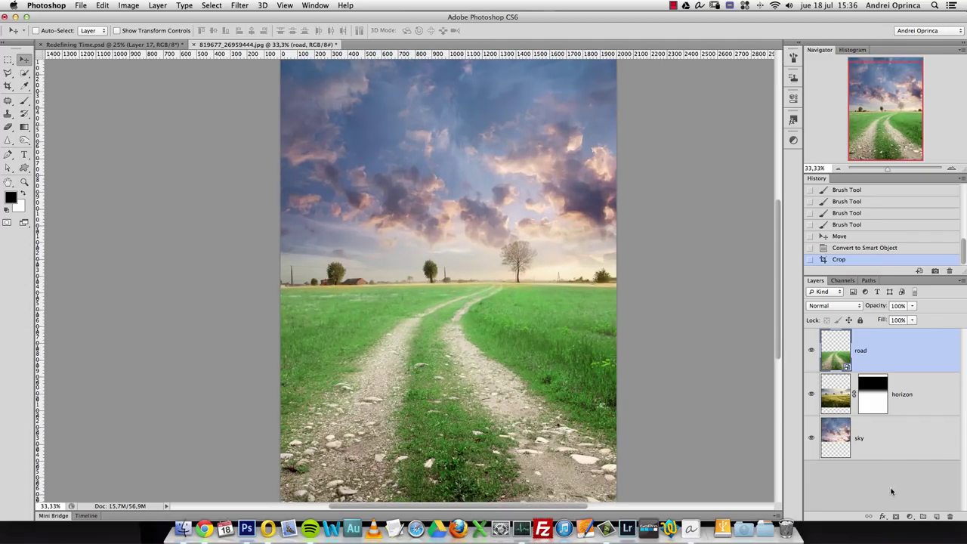
{"action": "left_click", "coordinate": [896, 516]}
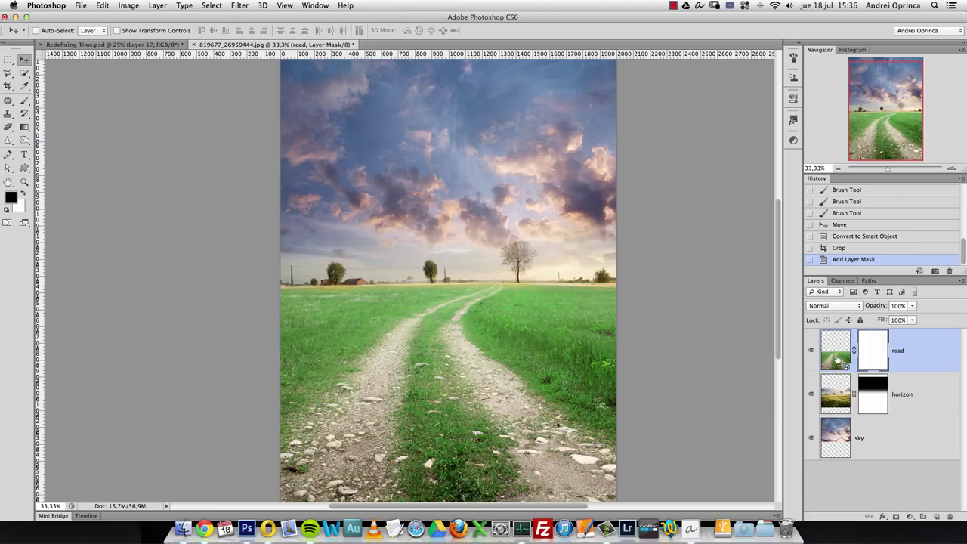
{"action": "double_click", "coordinate": [835, 359]}
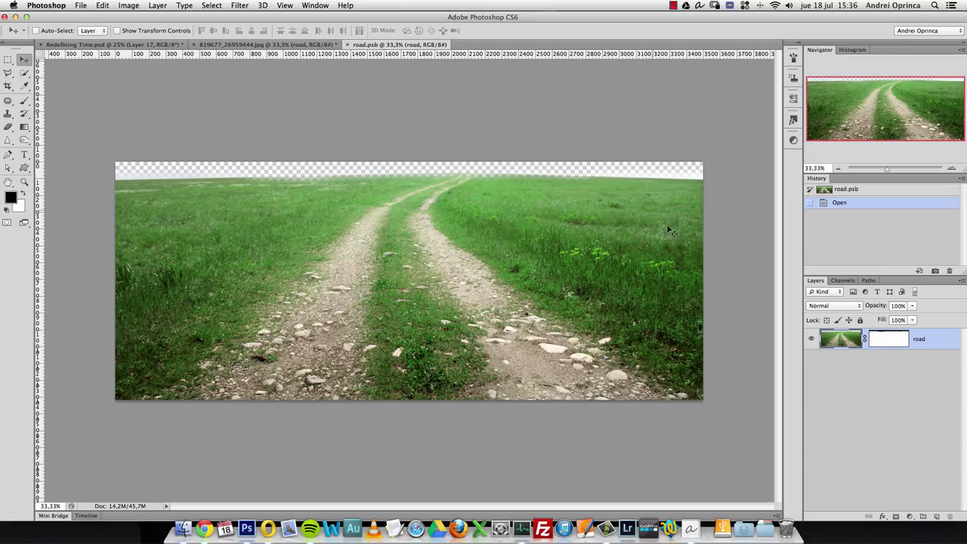
{"action": "left_click", "coordinate": [348, 45]}
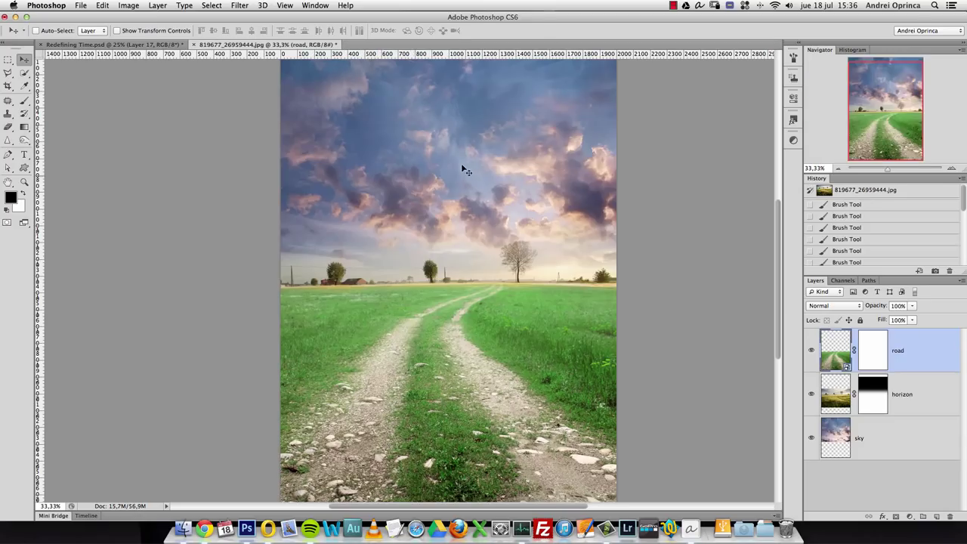
Paint a few black dabs on the new road mask near the horizon's tree line and nudge the road layer down slightly
{"action": "left_click", "coordinate": [863, 358]}
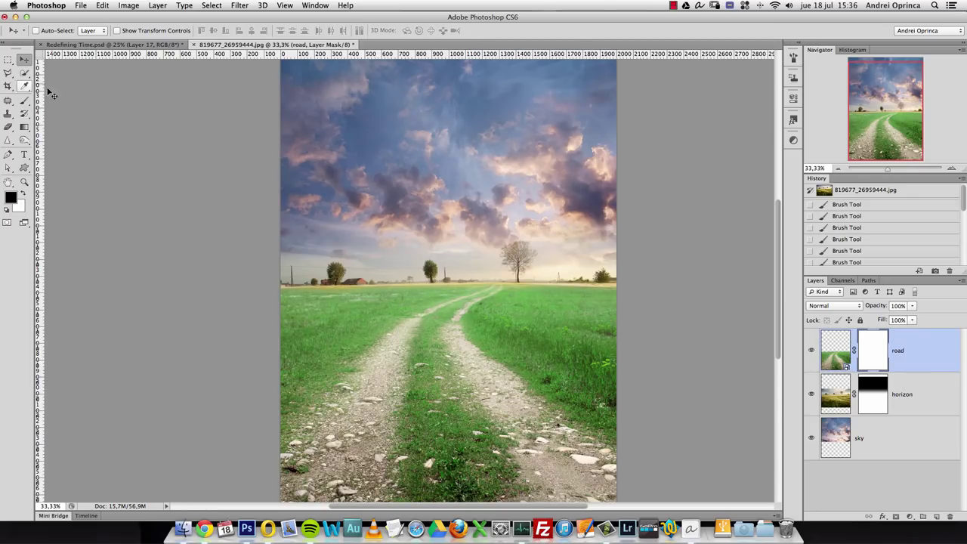
{"action": "left_click", "coordinate": [25, 100]}
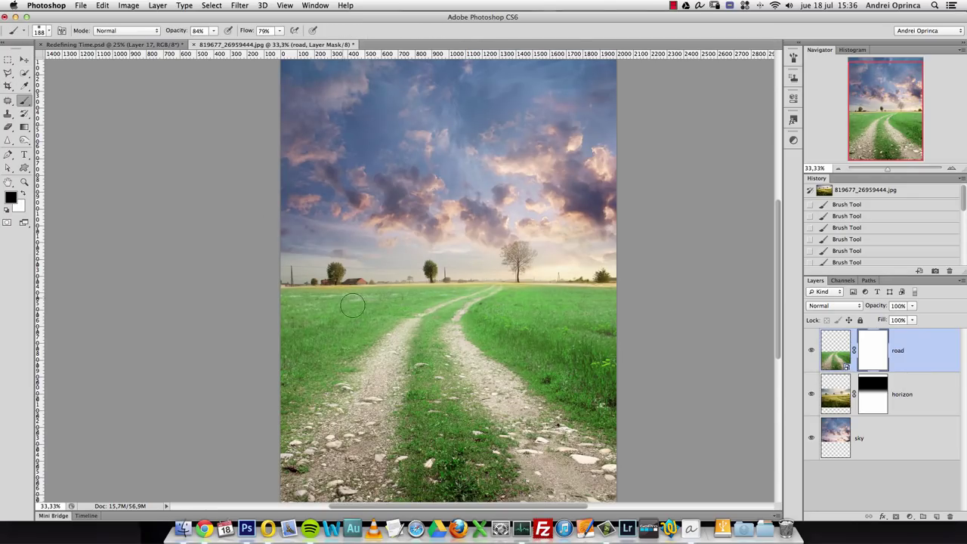
{"action": "left_click", "coordinate": [564, 254]}
{"action": "left_click", "coordinate": [609, 264]}
{"action": "left_click", "coordinate": [623, 269]}
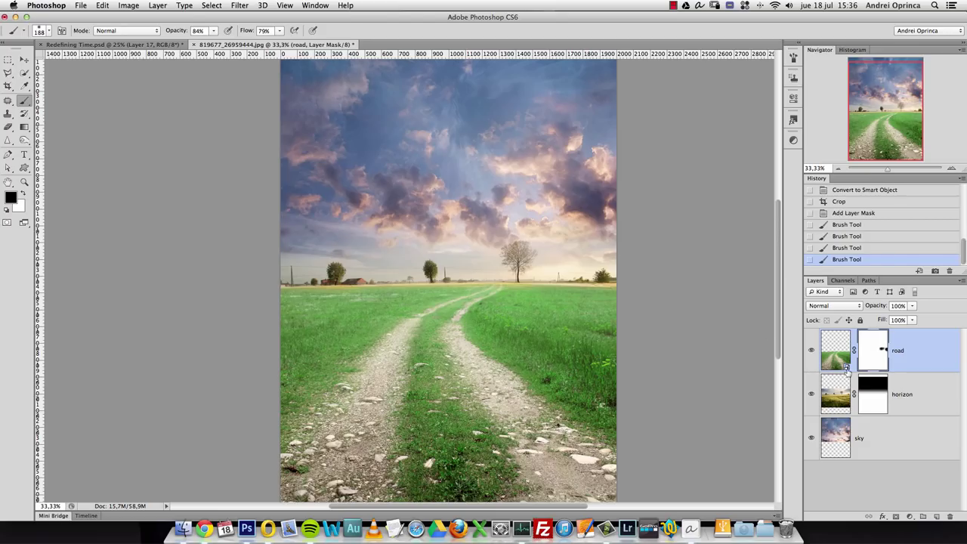
{"action": "left_click", "coordinate": [26, 62]}
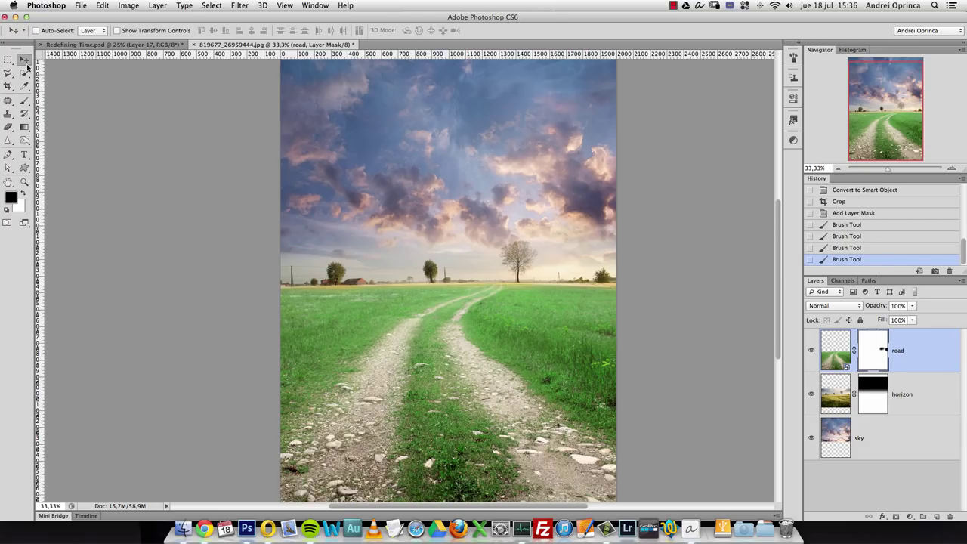
{"action": "key", "text": "Down"}
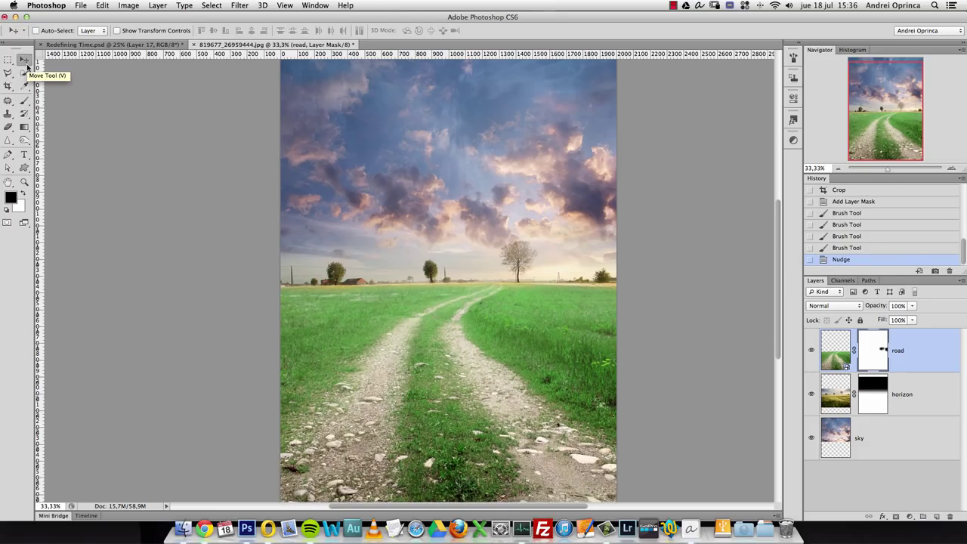
Add a Hue/Saturation adjustment layer above the road layer with Saturation set to -26
{"action": "left_click", "coordinate": [838, 169]}
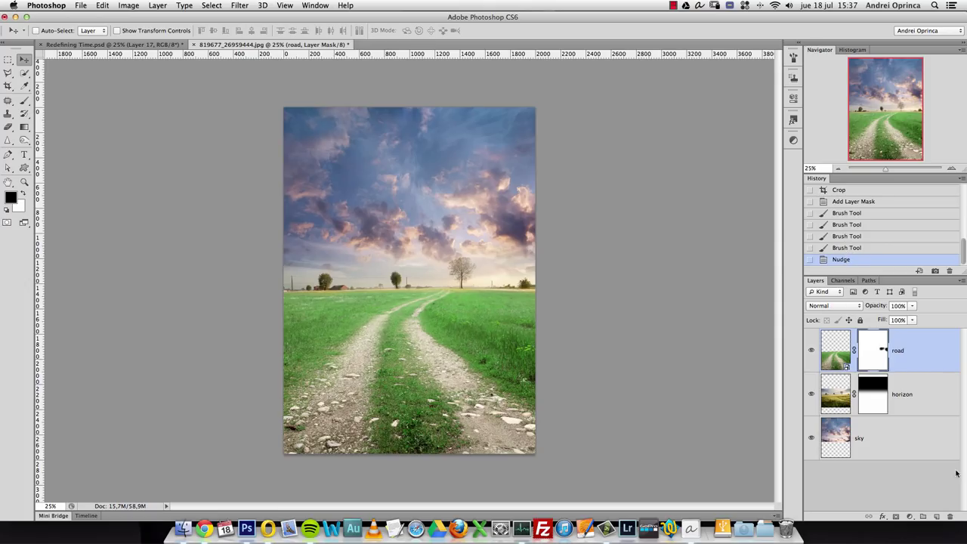
{"action": "left_click", "coordinate": [909, 516]}
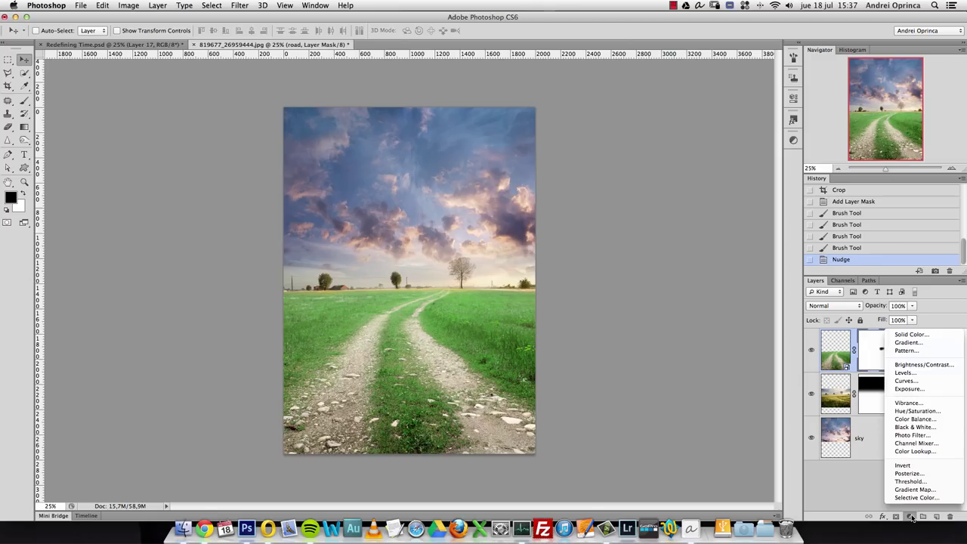
{"action": "left_click", "coordinate": [920, 412]}
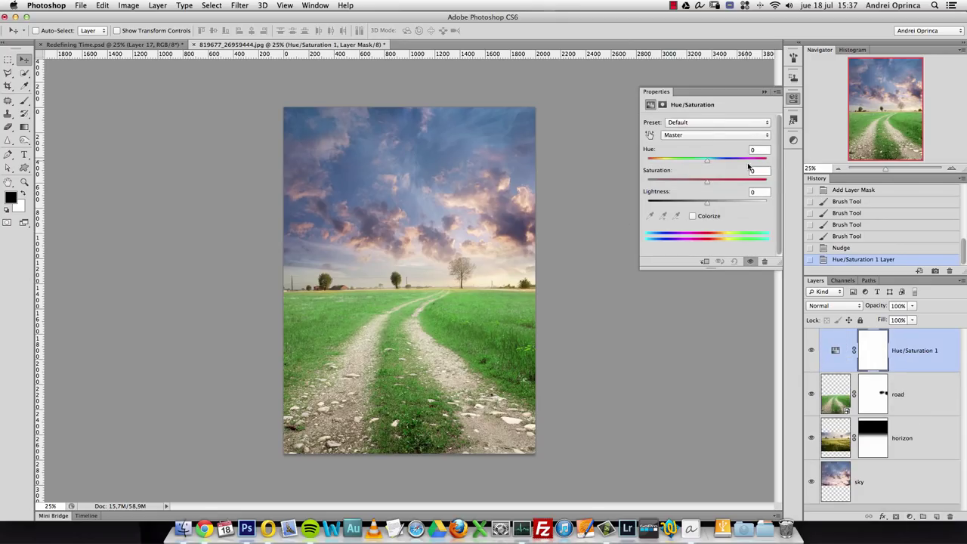
{"action": "left_click", "coordinate": [758, 172]}
{"action": "type", "text": "-26"}
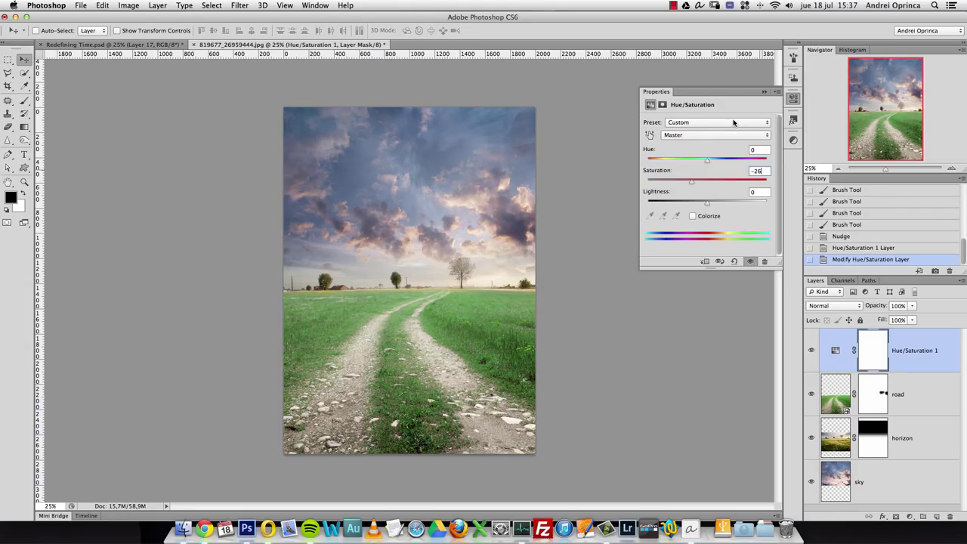
{"action": "left_click", "coordinate": [764, 93]}
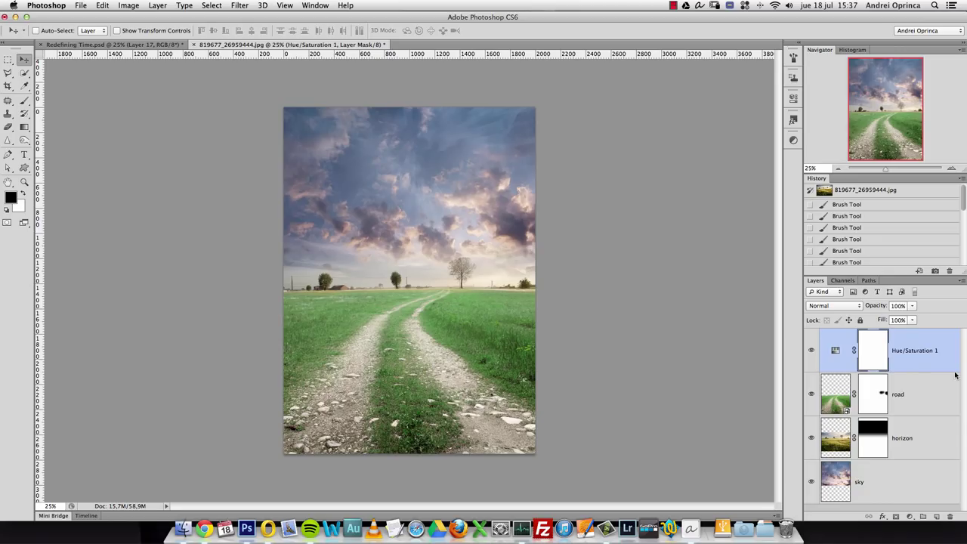
Add a Levels adjustment layer above Hue/Saturation and set its black input level to 13
{"action": "left_click", "coordinate": [911, 517]}
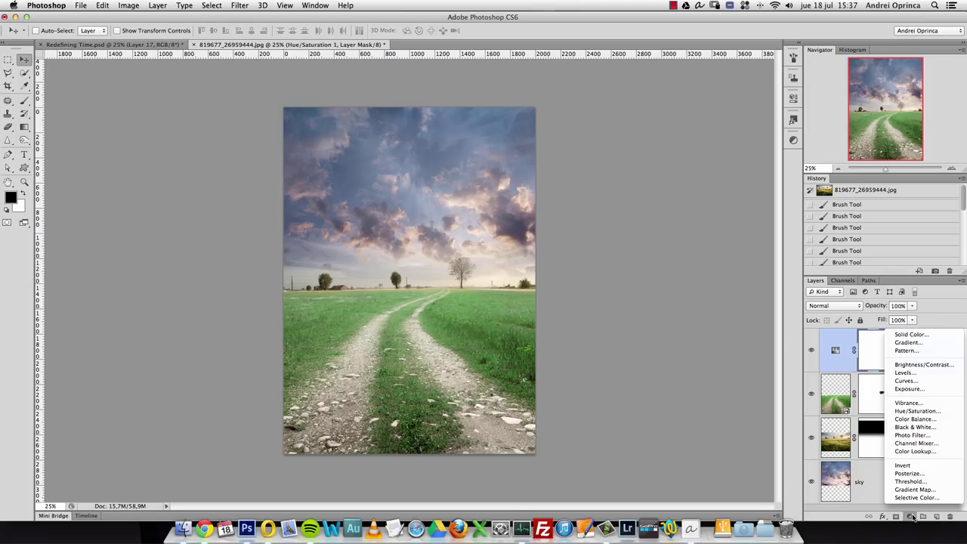
{"action": "left_click", "coordinate": [911, 374]}
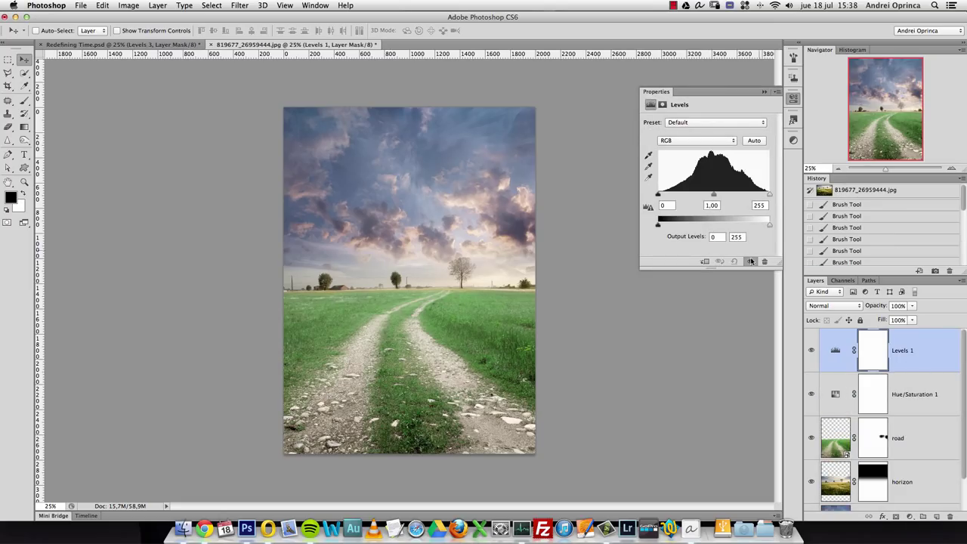
{"action": "left_click", "coordinate": [674, 205]}
{"action": "type", "text": "13"}
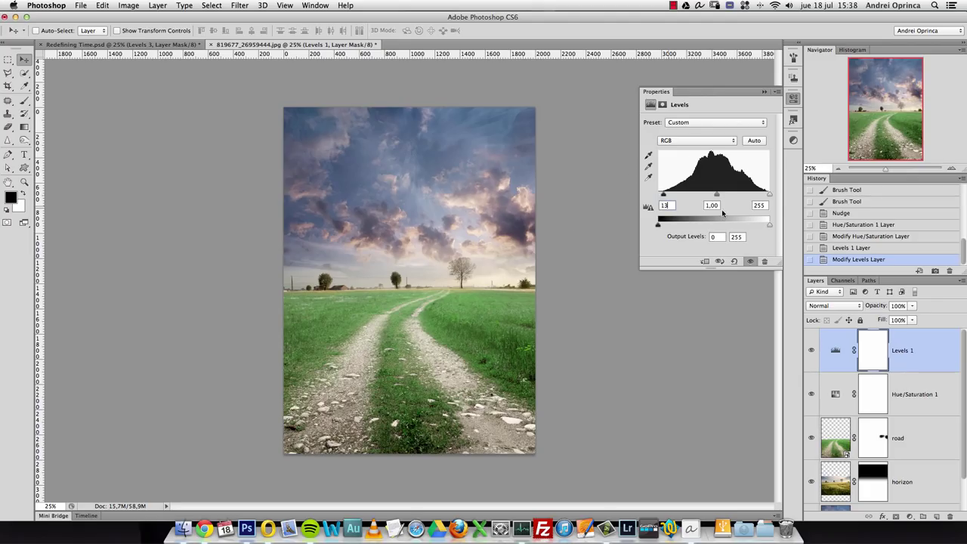
Set the Levels midtone input to 1.40, try a white input level of 233, and return it to 255
{"action": "left_click", "coordinate": [705, 205]}
{"action": "type", "text": "1,4"}
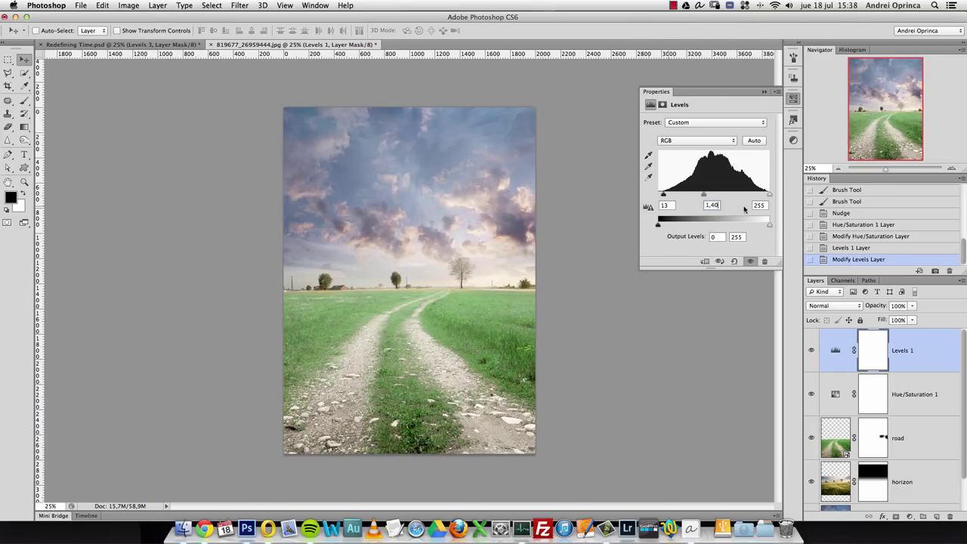
{"action": "left_click", "coordinate": [761, 205]}
{"action": "type", "text": "233"}
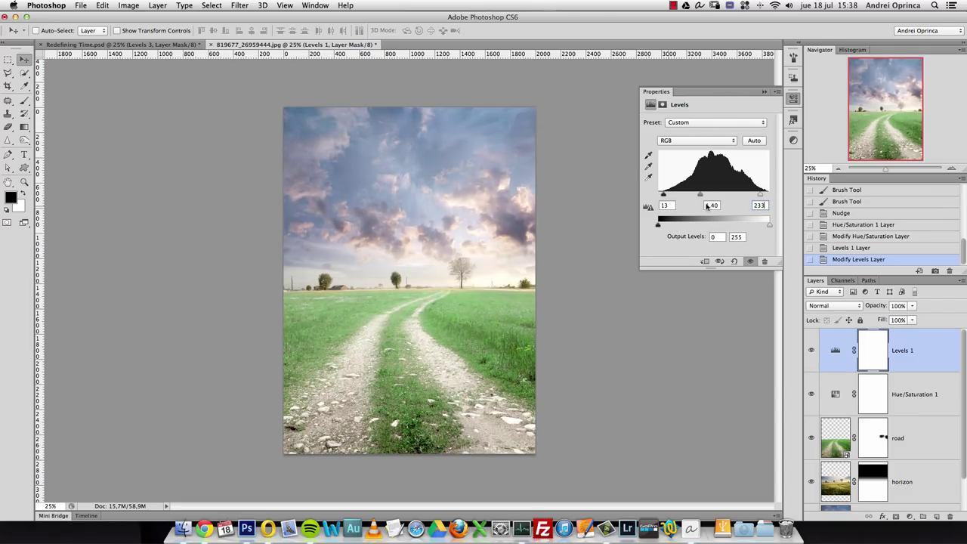
{"action": "left_click_drag", "start_coordinate": [761, 195], "coordinate": [780, 199]}
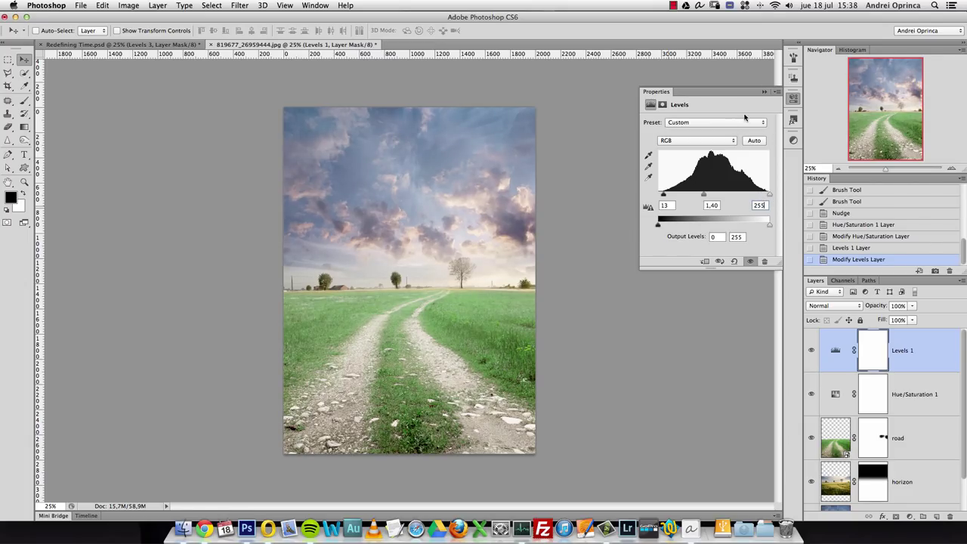
{"action": "left_click", "coordinate": [765, 91]}
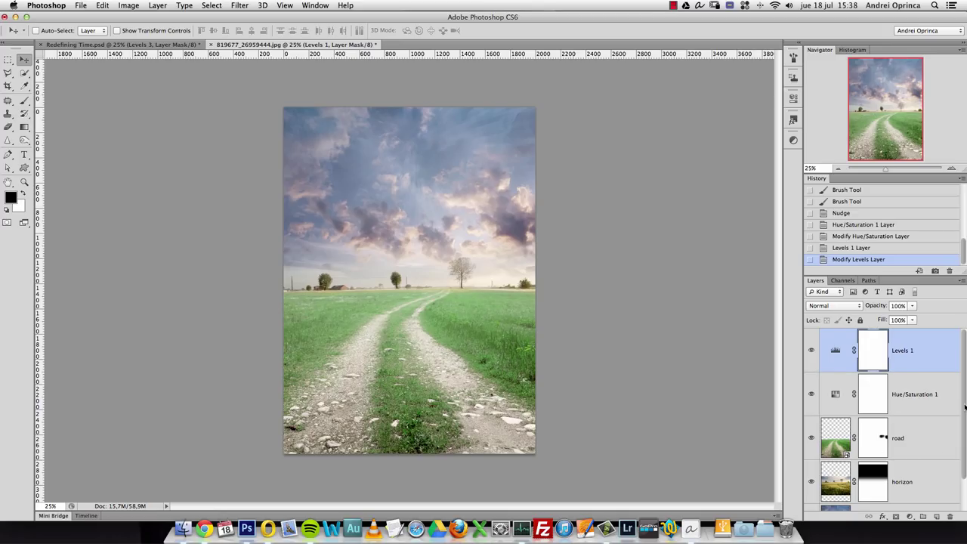
Add a Levels adjustment layer directly above the sky layer with black input 31 and midtone 0.93
{"action": "scroll", "coordinate": [964, 425], "scroll_direction": "down", "scroll_amount": 2}
{"action": "left_click", "coordinate": [920, 483]}
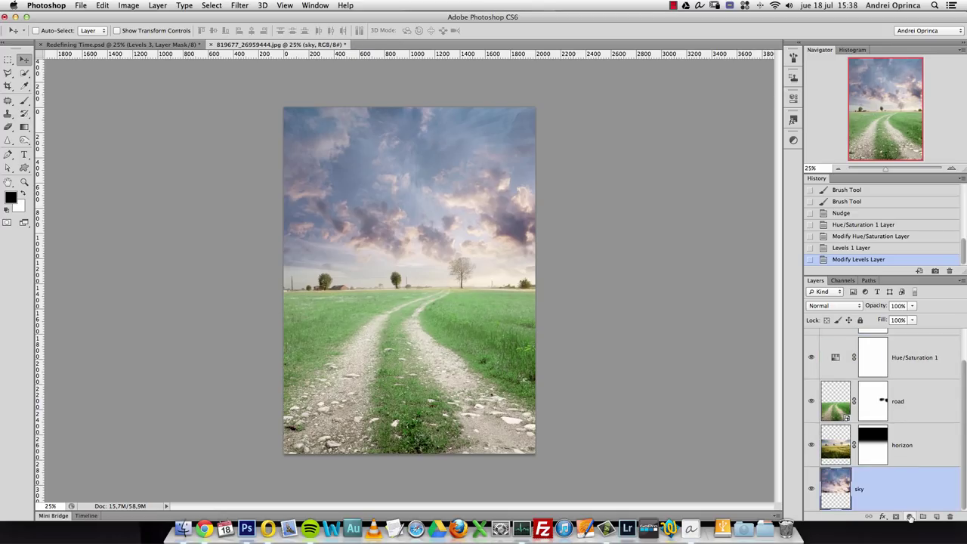
{"action": "left_click", "coordinate": [909, 517]}
{"action": "left_click", "coordinate": [907, 374]}
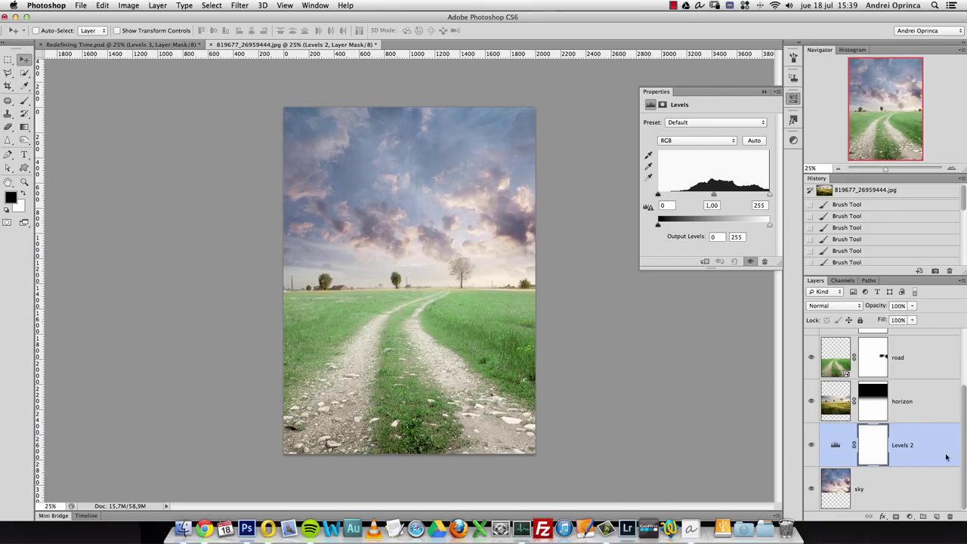
{"action": "left_click", "coordinate": [911, 486]}
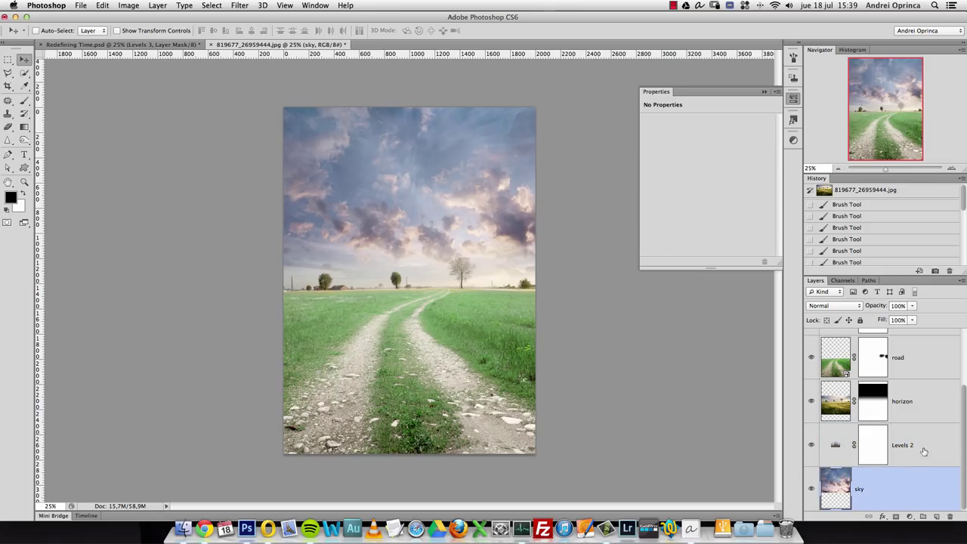
{"action": "left_click", "coordinate": [921, 455]}
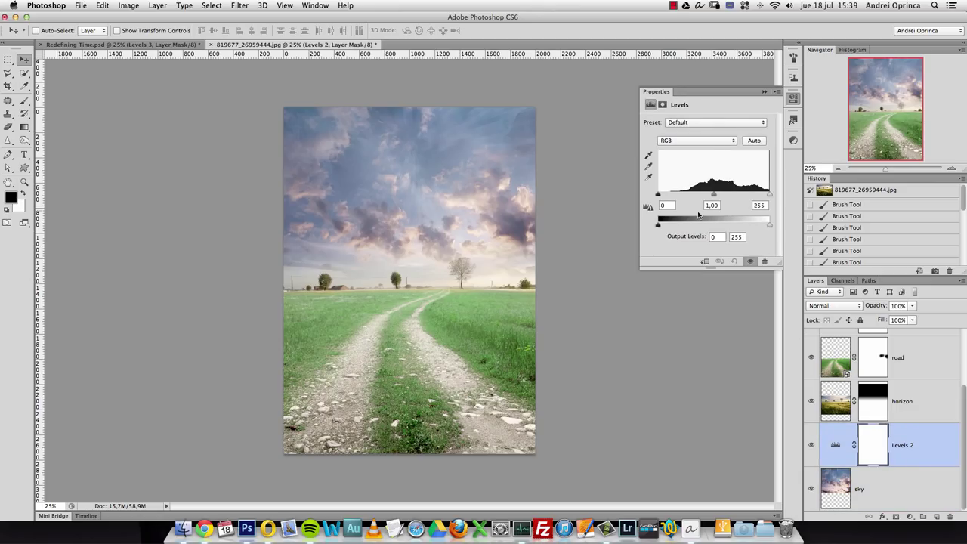
{"action": "left_click_drag", "start_coordinate": [659, 195], "coordinate": [671, 195]}
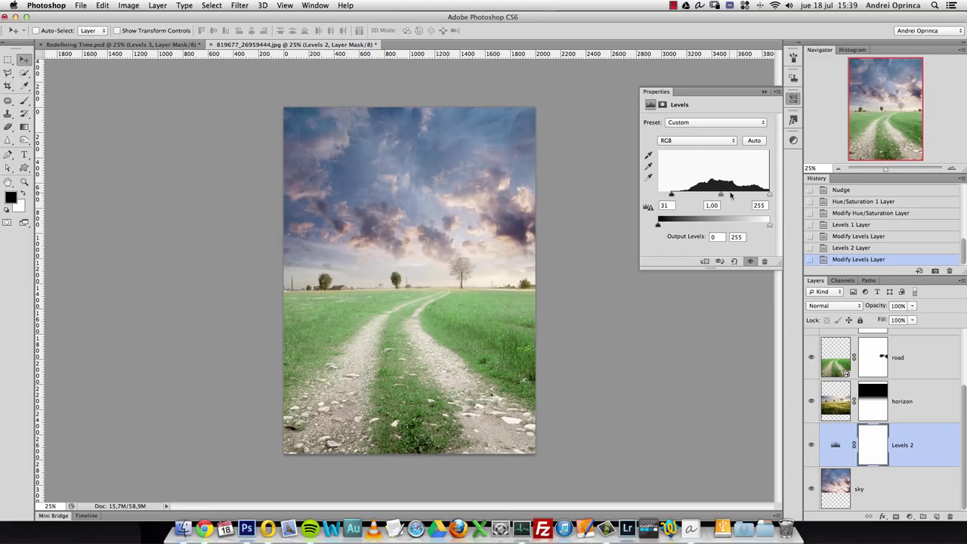
{"action": "left_click_drag", "start_coordinate": [720, 195], "coordinate": [723, 195]}
Raise the midtone input of the topmost Levels adjustment layer to 1.48
{"action": "scroll", "coordinate": [964, 401], "scroll_direction": "up", "scroll_amount": 2}
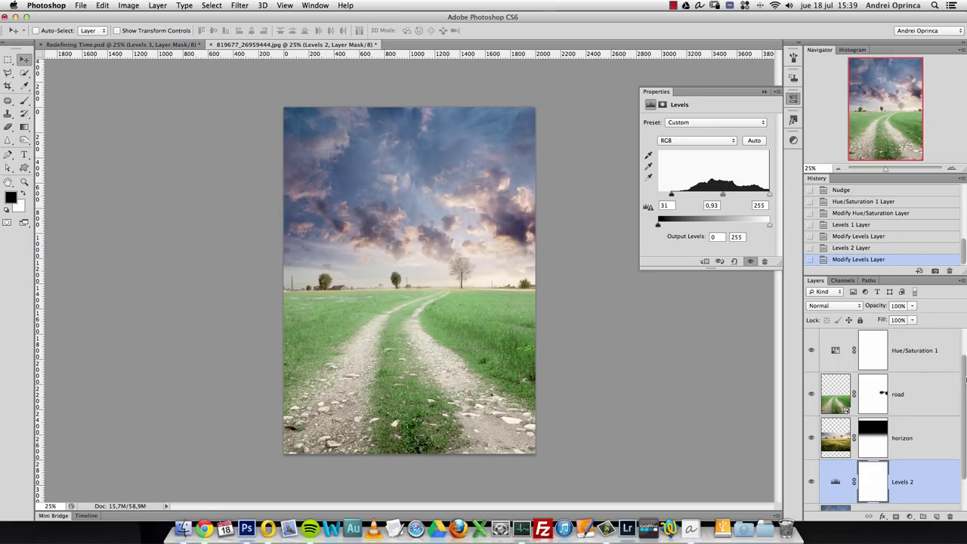
{"action": "scroll", "coordinate": [964, 370], "scroll_direction": "up", "scroll_amount": 2}
{"action": "left_click", "coordinate": [935, 357]}
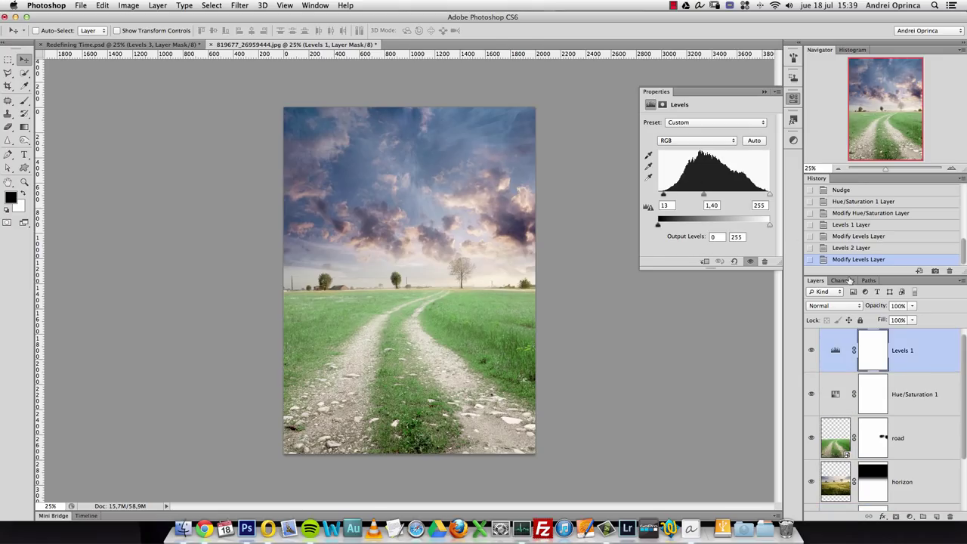
{"action": "left_click_drag", "start_coordinate": [706, 198], "coordinate": [702, 198]}
{"action": "left_click_drag", "start_coordinate": [769, 195], "coordinate": [768, 196]}
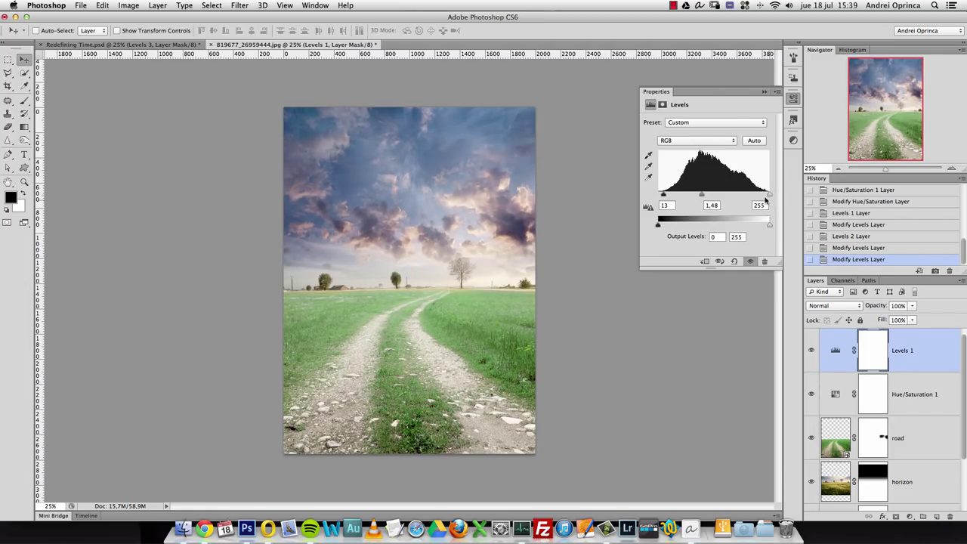
{"action": "left_click", "coordinate": [764, 92]}
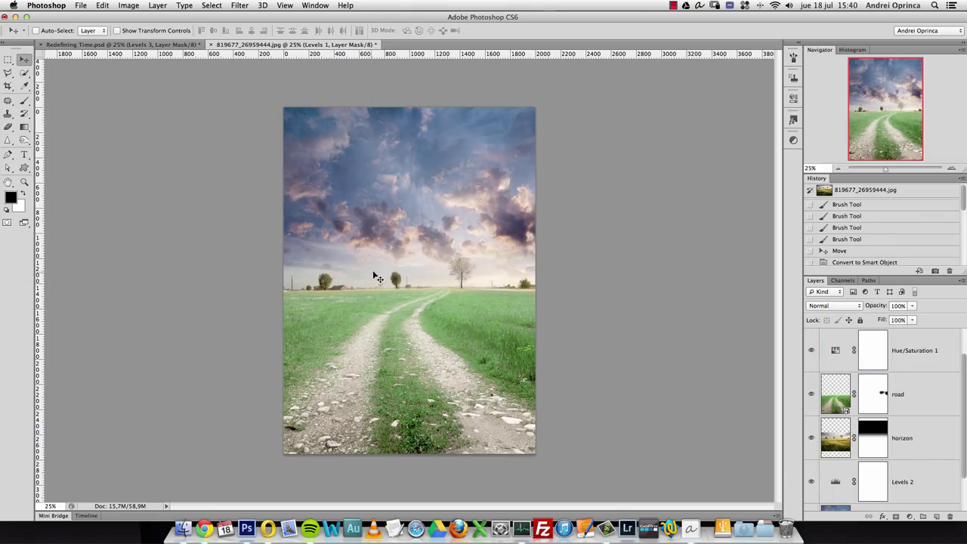
Try a Hue/Saturation adjustment clipped to the horizon layer with Saturation -13 and Lightness -30, and delete it
{"action": "left_click", "coordinate": [951, 168]}
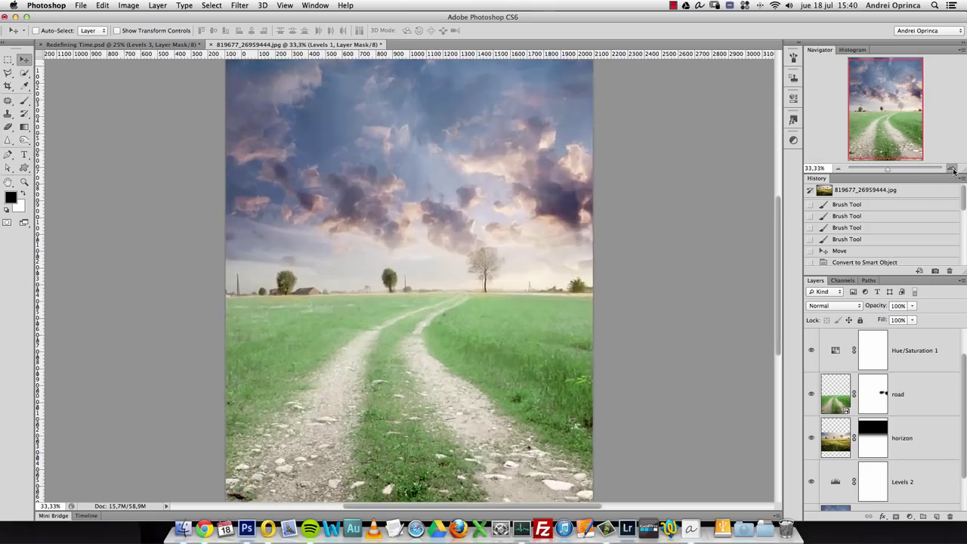
{"action": "left_click", "coordinate": [912, 446]}
{"action": "left_click", "coordinate": [909, 517]}
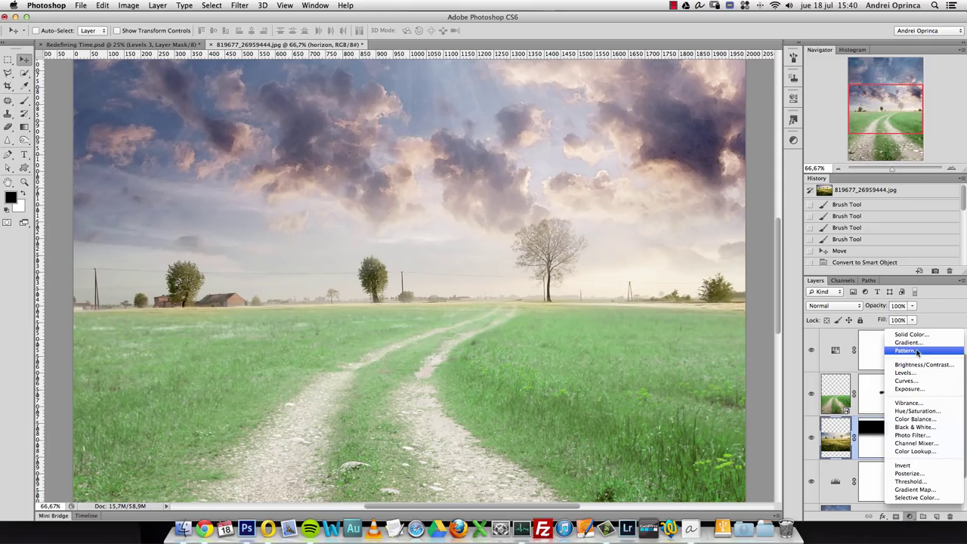
{"action": "left_click", "coordinate": [916, 412]}
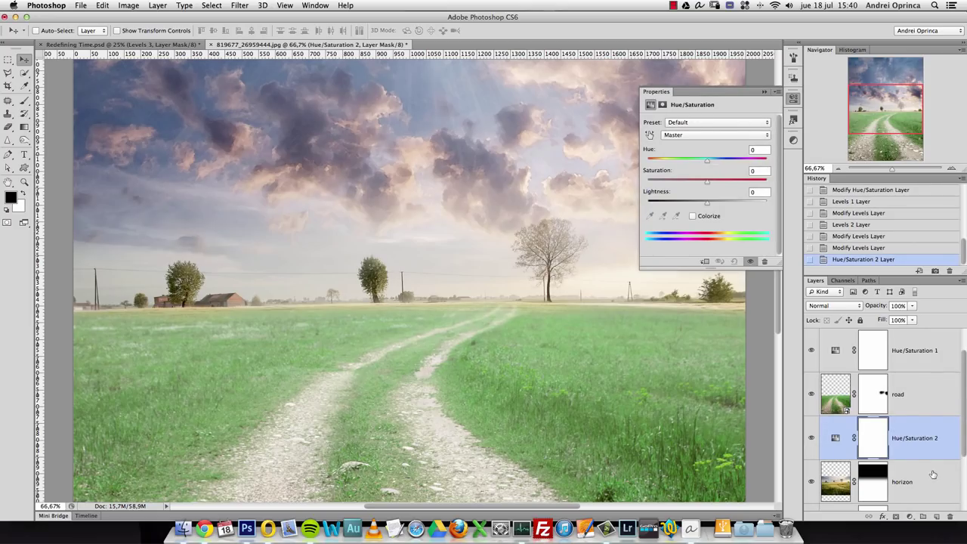
{"action": "left_click", "coordinate": [929, 458], "text": "alt"}
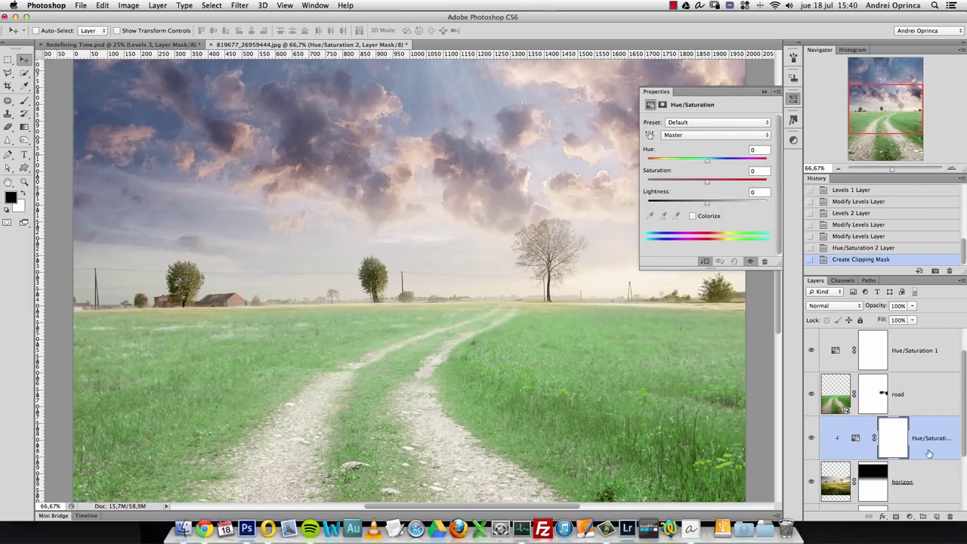
{"action": "left_click_drag", "start_coordinate": [707, 186], "coordinate": [689, 203]}
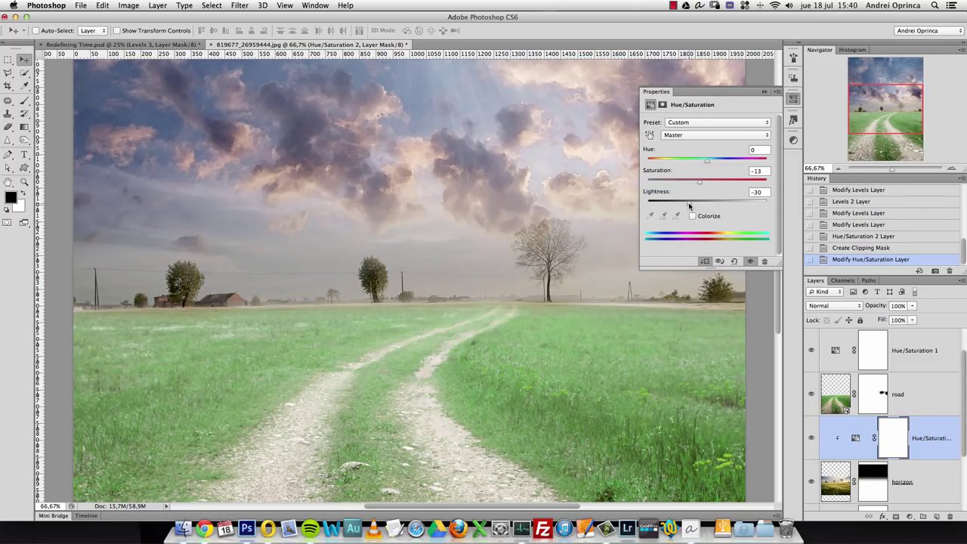
{"action": "left_click", "coordinate": [764, 91]}
{"action": "left_click_drag", "start_coordinate": [945, 455], "coordinate": [950, 516]}
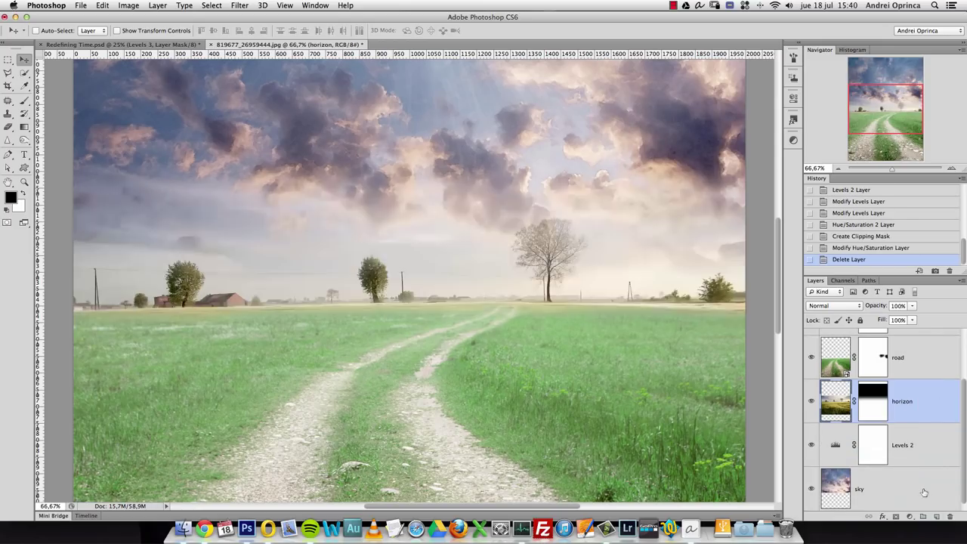
Select the road layer and nudge it slightly upward toward the horizon line
{"action": "key", "text": "super+minus"}
{"action": "key", "text": "alt+bracketright"}
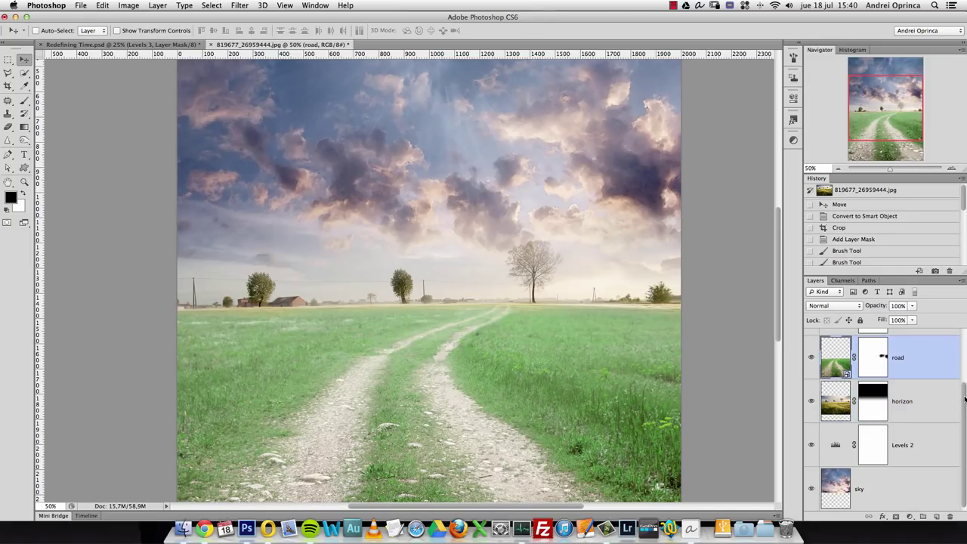
{"action": "scroll", "coordinate": [963, 400], "scroll_direction": "up", "scroll_amount": 2}
{"action": "key", "text": "Up"}
{"action": "key", "text": "Up"}
{"action": "key", "text": "Up"}
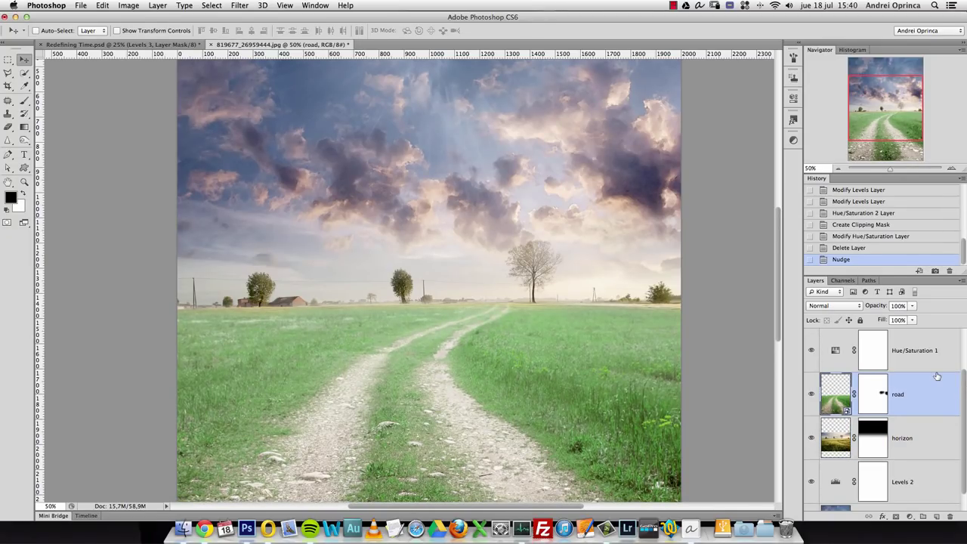
{"action": "left_click_drag", "start_coordinate": [964, 386], "coordinate": [964, 360]}
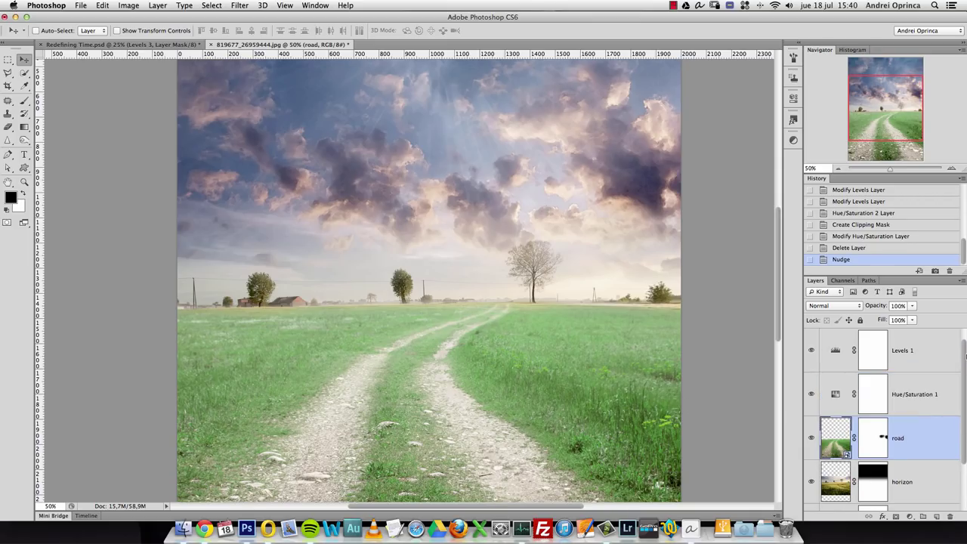
Paint black on the road layer mask along the horizon around the bare tree and to its right
{"action": "left_click", "coordinate": [860, 437]}
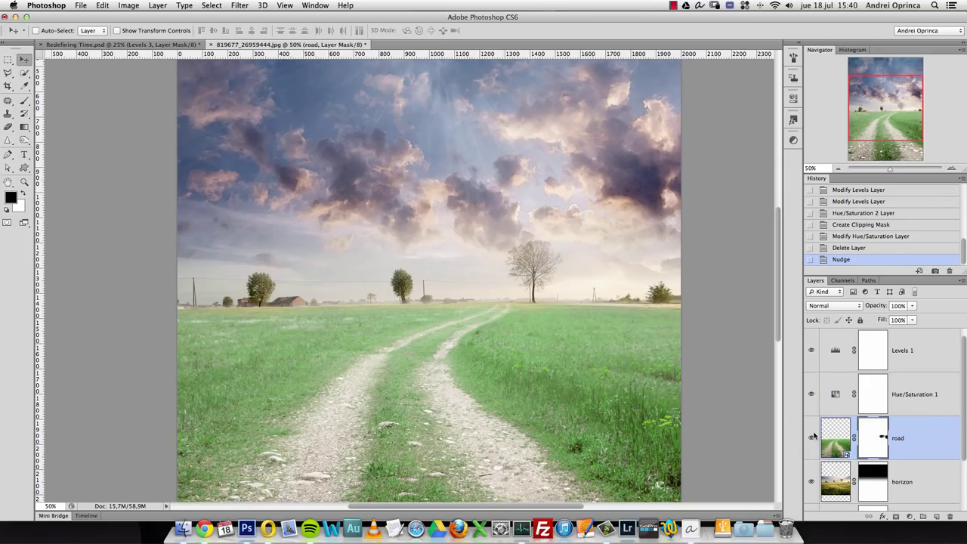
{"action": "key", "text": "b"}
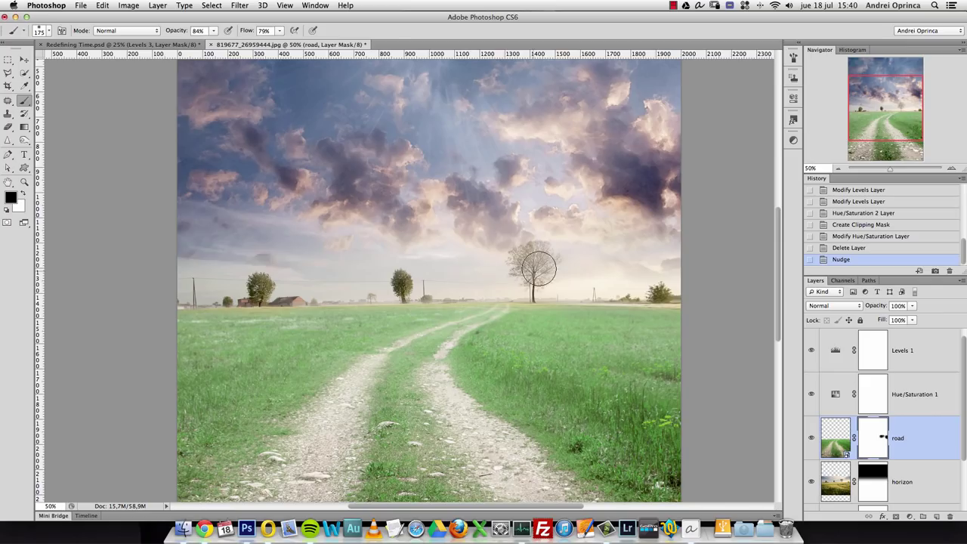
{"action": "left_click_drag", "start_coordinate": [524, 278], "coordinate": [492, 279]}
{"action": "mouse_move", "coordinate": [495, 280]}
{"action": "left_mouse_down"}
{"action": "mouse_move", "coordinate": [509, 281]}
{"action": "mouse_move", "coordinate": [481, 286]}
{"action": "mouse_move", "coordinate": [627, 281]}
{"action": "left_mouse_up"}
{"action": "left_click_drag", "start_coordinate": [605, 279], "coordinate": [611, 280]}
Paint black on the road mask from the middle tree to the farmhouse with a smaller brush, and switch the foreground color to white
{"action": "key", "text": "bracketleft"}
{"action": "key", "text": "bracketleft"}
{"action": "key", "text": "bracketleft"}
{"action": "key", "text": "bracketleft"}
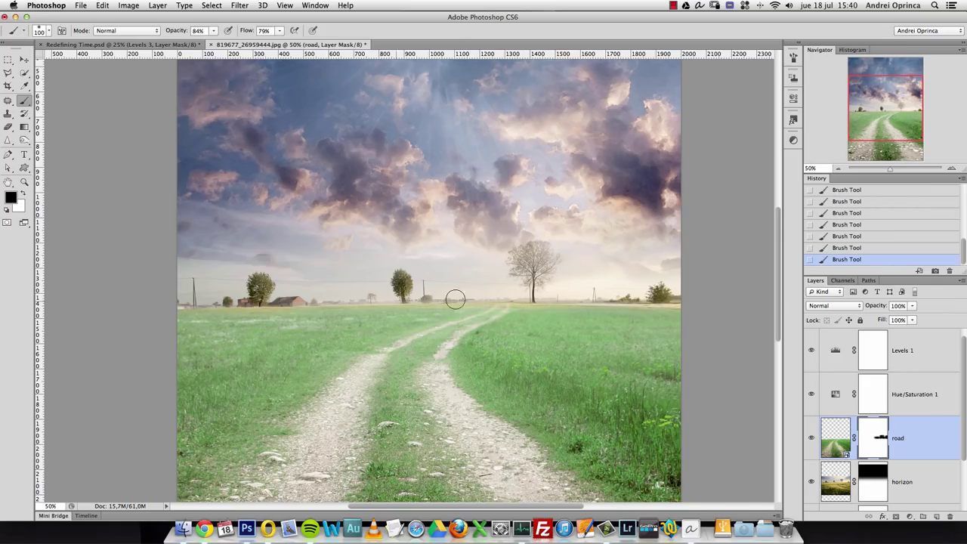
{"action": "left_click_drag", "start_coordinate": [413, 286], "coordinate": [292, 291]}
{"action": "scroll", "coordinate": [293, 291], "scroll_direction": "up", "scroll_amount": 4}
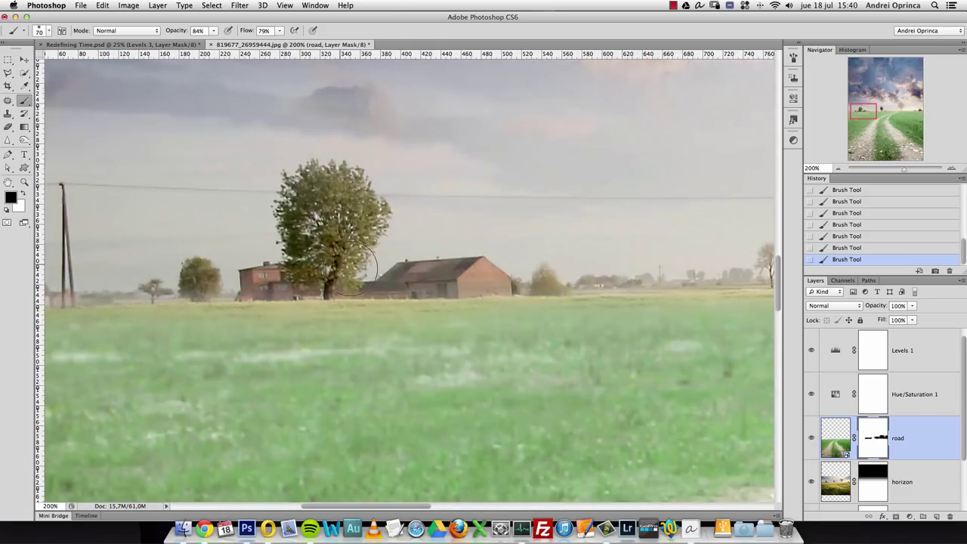
{"action": "key", "text": "x"}
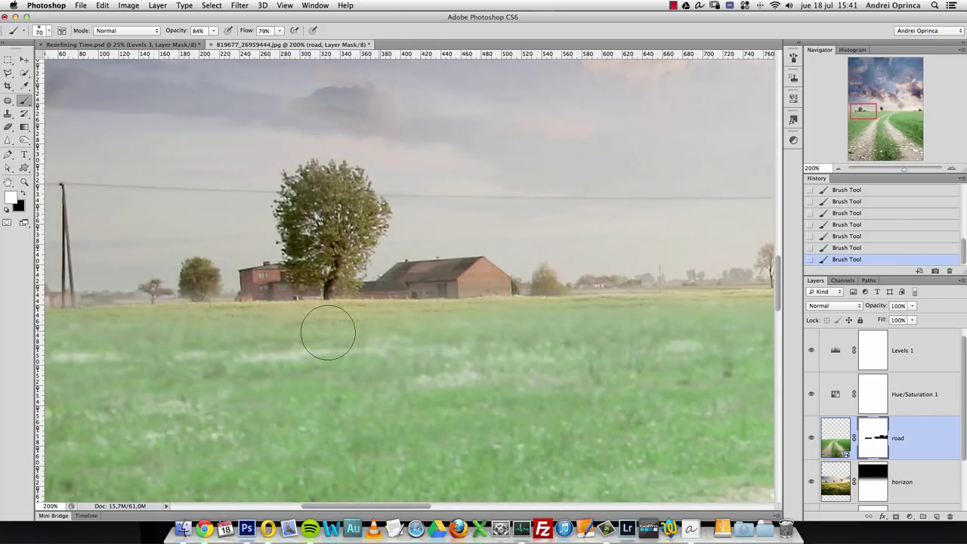
{"action": "scroll", "coordinate": [413, 281], "scroll_direction": "down", "scroll_amount": 3}
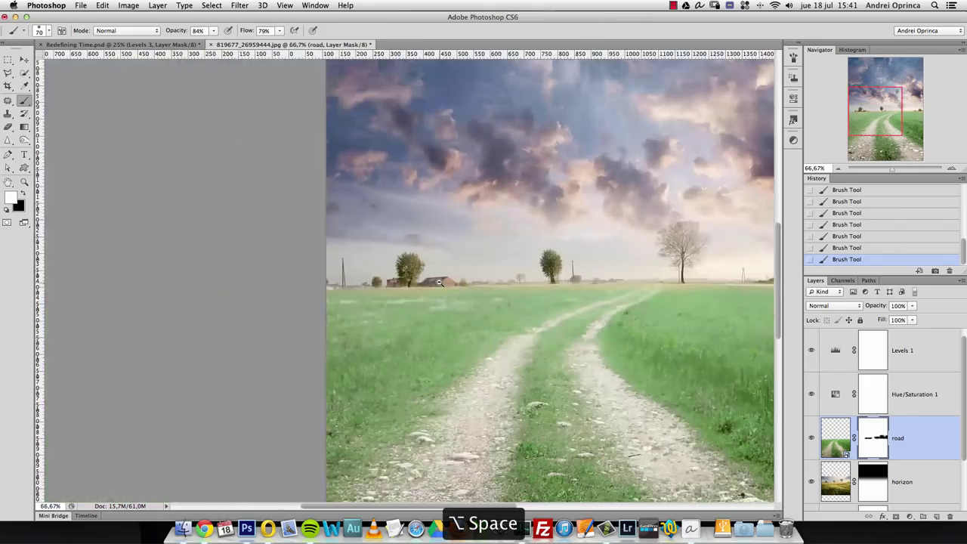
{"action": "left_click_drag", "start_coordinate": [499, 266], "coordinate": [335, 255]}
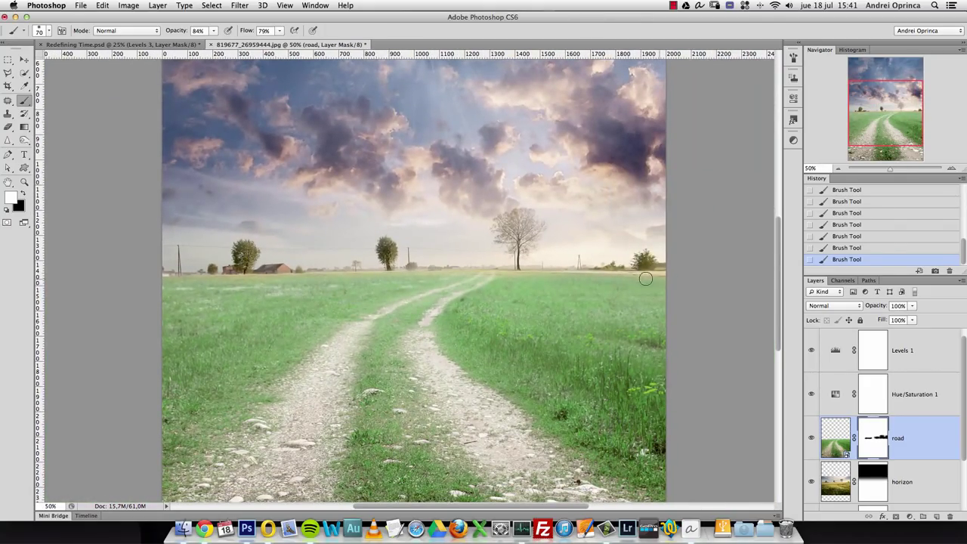
{"action": "scroll", "coordinate": [559, 302], "scroll_direction": "down", "scroll_amount": 1}
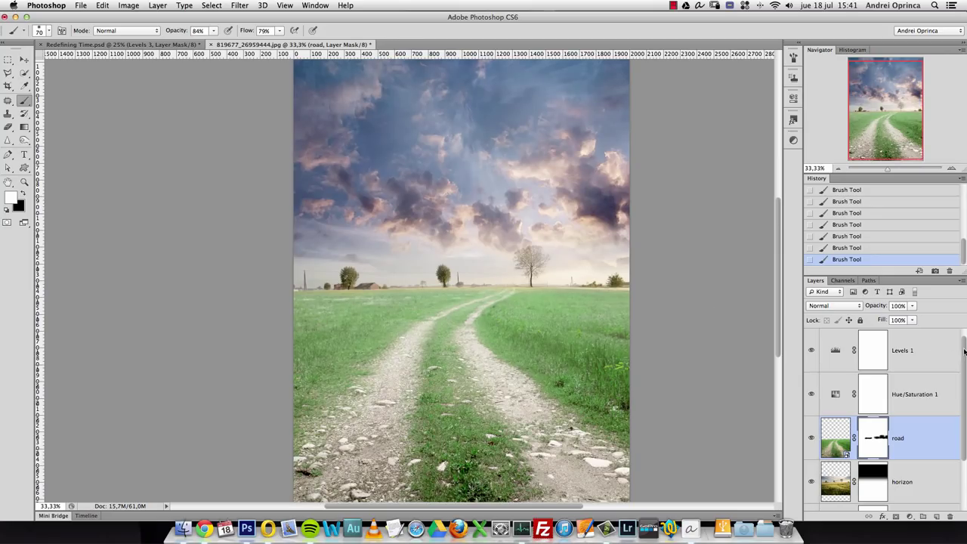
Add a Solid Color fill layer above the Levels 1 layer with the dark blue color #122730
{"action": "left_click", "coordinate": [940, 350]}
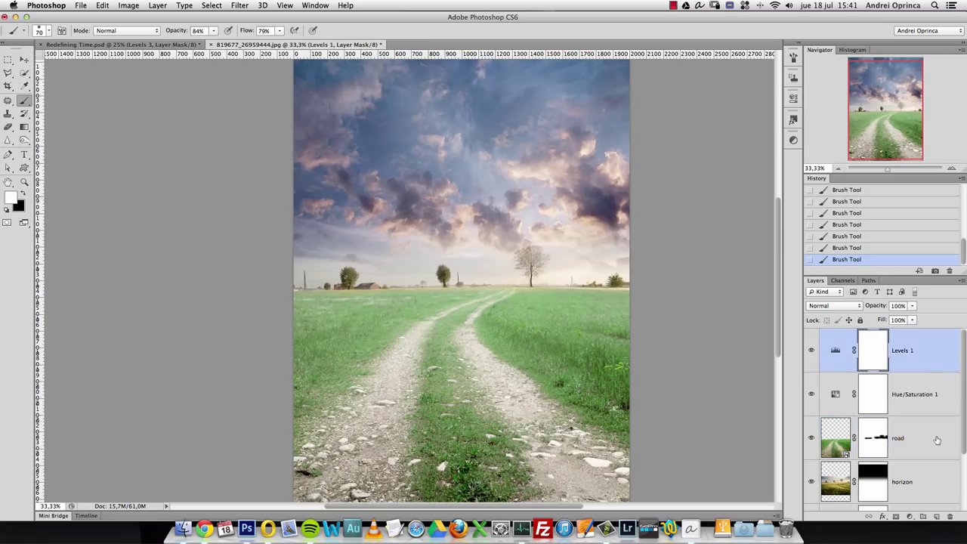
{"action": "left_click", "coordinate": [910, 517]}
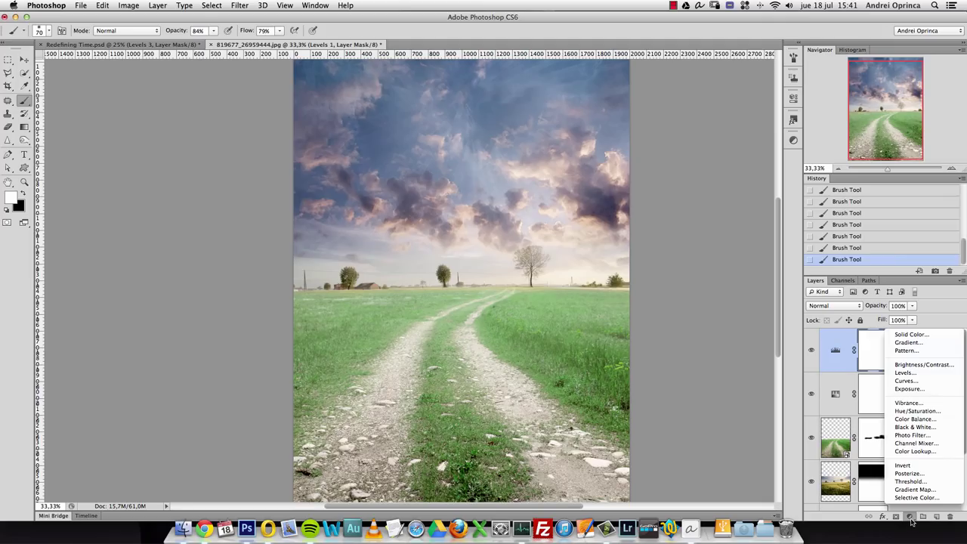
{"action": "left_click", "coordinate": [912, 334]}
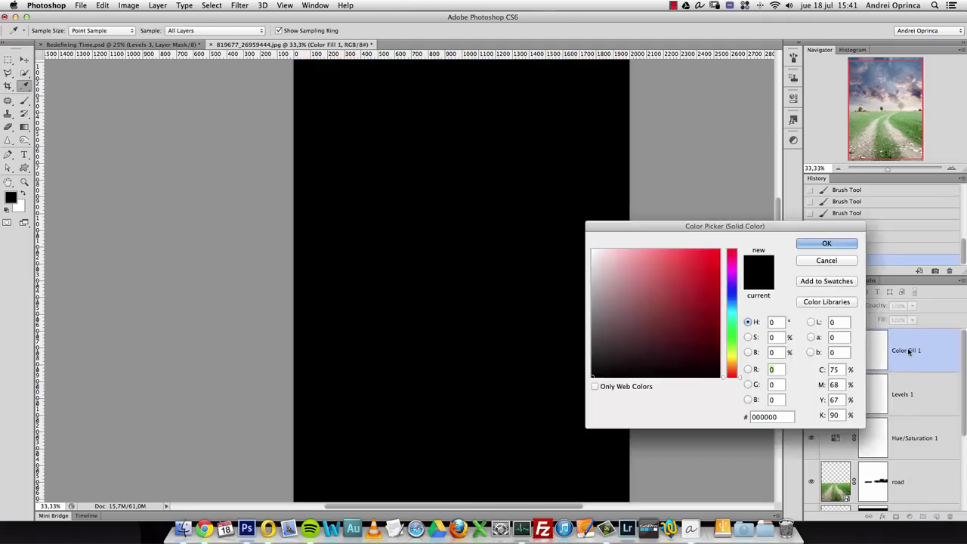
{"action": "left_click_drag", "start_coordinate": [769, 225], "coordinate": [689, 175]}
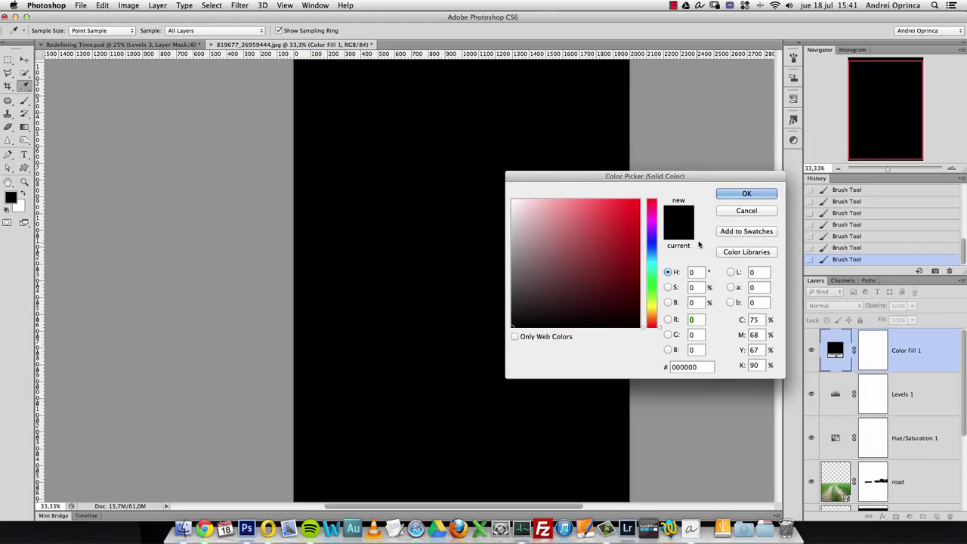
{"action": "left_click", "coordinate": [651, 256]}
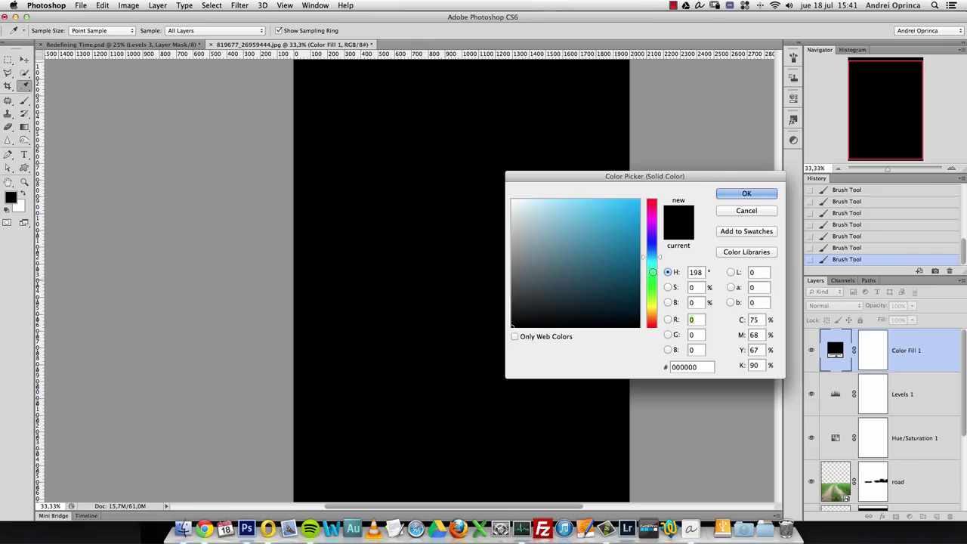
{"action": "left_click", "coordinate": [585, 294]}
{"action": "left_click", "coordinate": [593, 303]}
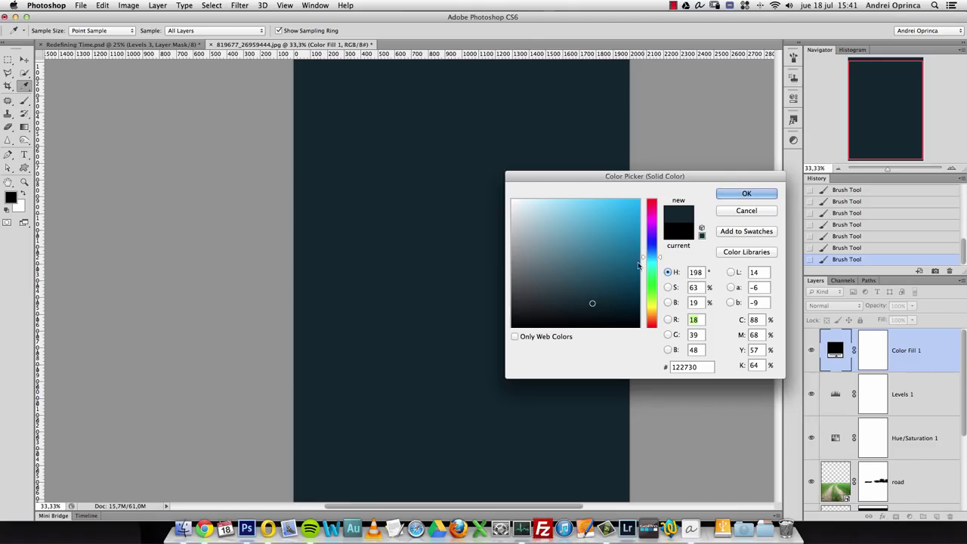
{"action": "left_click", "coordinate": [736, 199]}
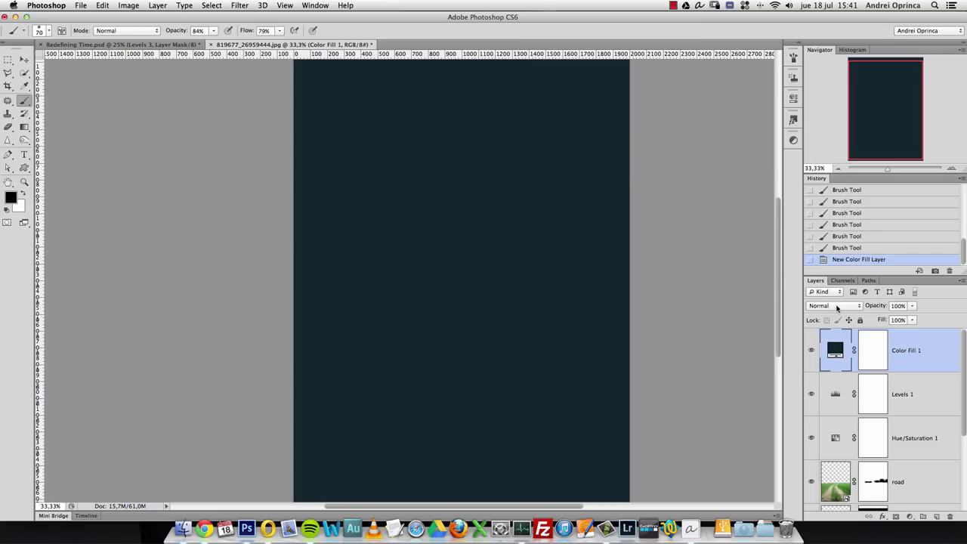
Set the color fill layer's blend mode to Exclusion and compare the image with and without the layer
{"action": "left_click", "coordinate": [836, 306]}
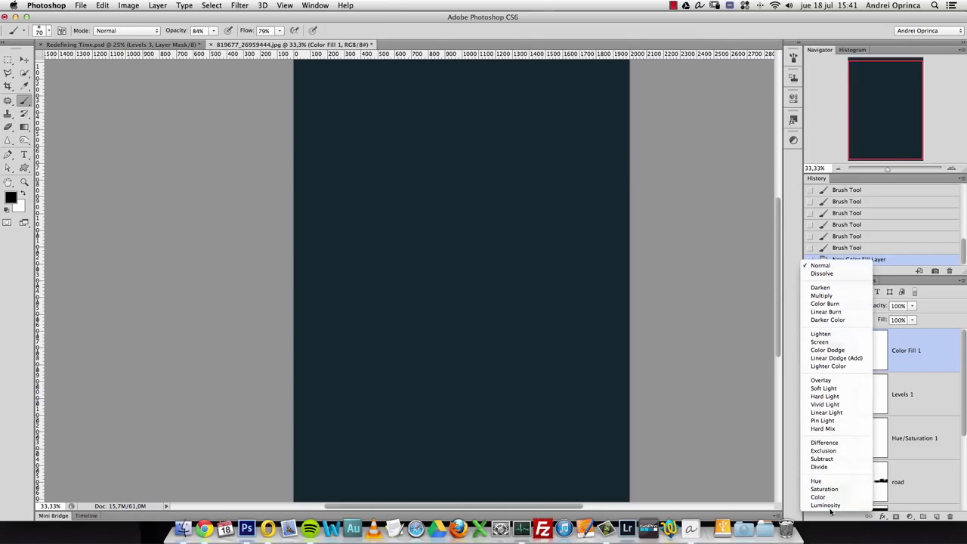
{"action": "left_click", "coordinate": [822, 458]}
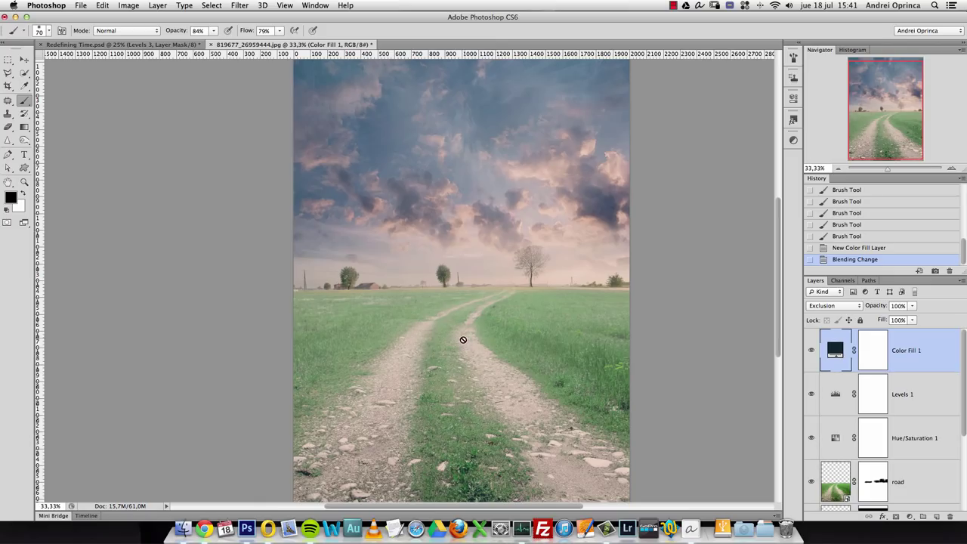
{"action": "left_click", "coordinate": [814, 351]}
{"action": "left_click", "coordinate": [811, 353]}
{"action": "left_click", "coordinate": [810, 355]}
{"action": "left_click", "coordinate": [812, 353]}
{"action": "left_click", "coordinate": [813, 352]}
{"action": "left_click", "coordinate": [814, 351]}
Try black (#000000) as the fill layer's color and compare the image with and without the layer
{"action": "double_click", "coordinate": [833, 349]}
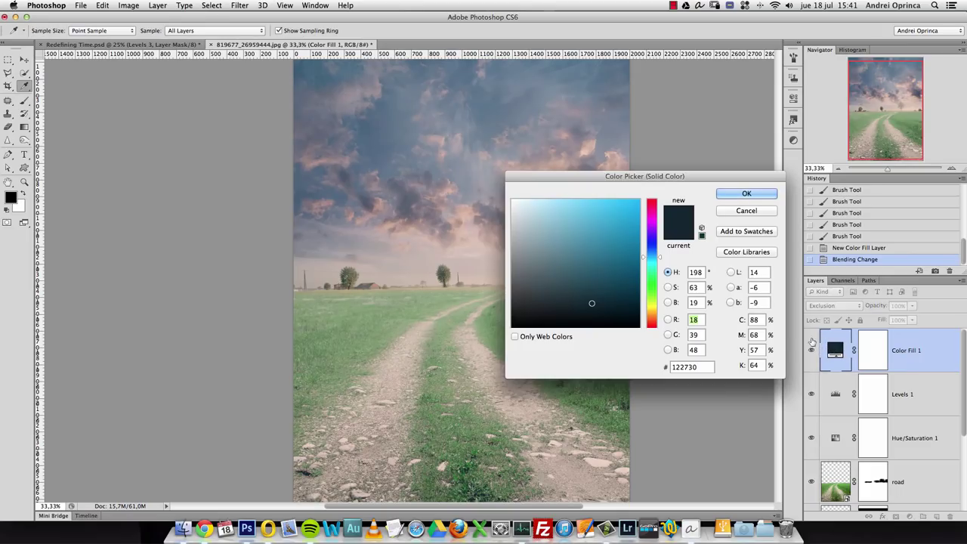
{"action": "left_click", "coordinate": [575, 311]}
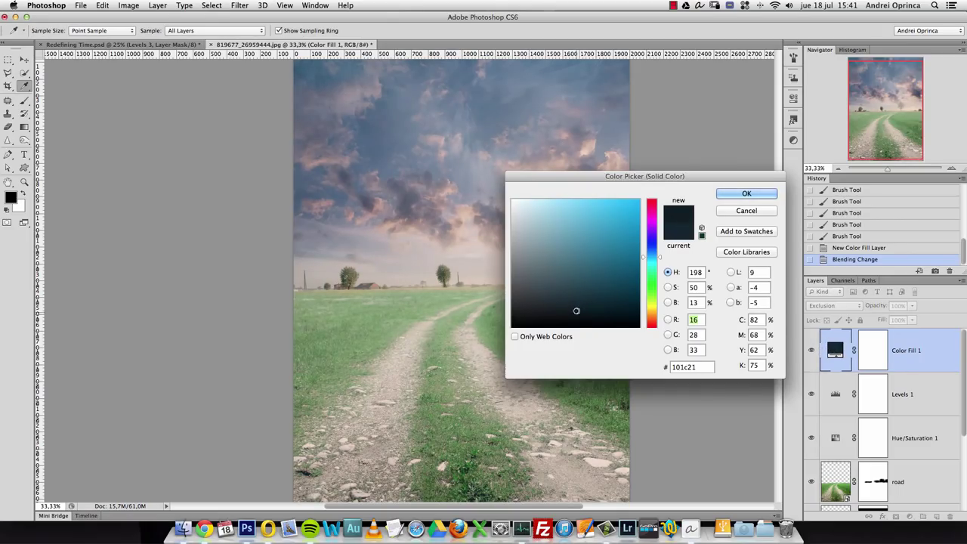
{"action": "mouse_move", "coordinate": [580, 317]}
{"action": "left_mouse_down"}
{"action": "mouse_move", "coordinate": [584, 300]}
{"action": "mouse_move", "coordinate": [568, 313]}
{"action": "mouse_move", "coordinate": [582, 315]}
{"action": "mouse_move", "coordinate": [587, 335]}
{"action": "left_mouse_up"}
{"action": "left_click_drag", "start_coordinate": [631, 190], "coordinate": [672, 127]}
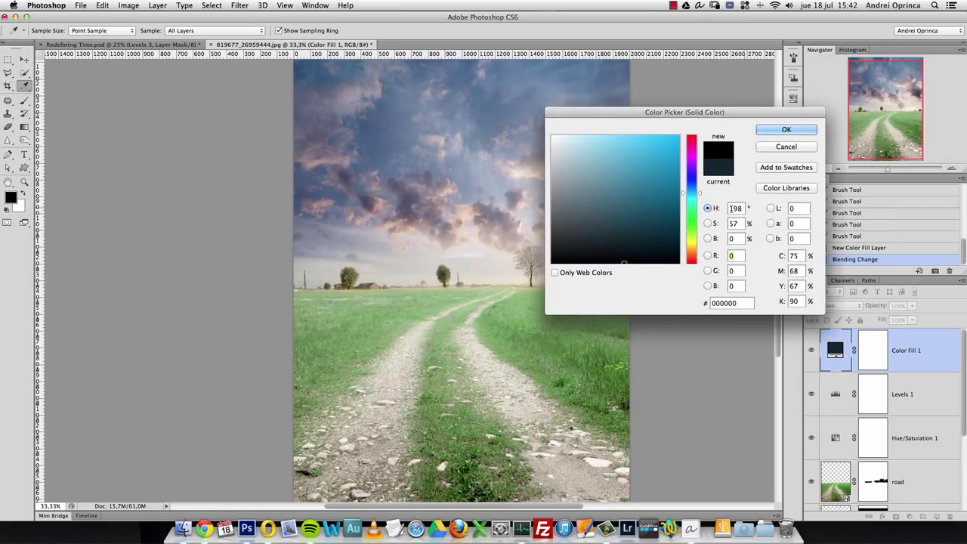
{"action": "left_click", "coordinate": [788, 130]}
{"action": "left_click", "coordinate": [811, 350]}
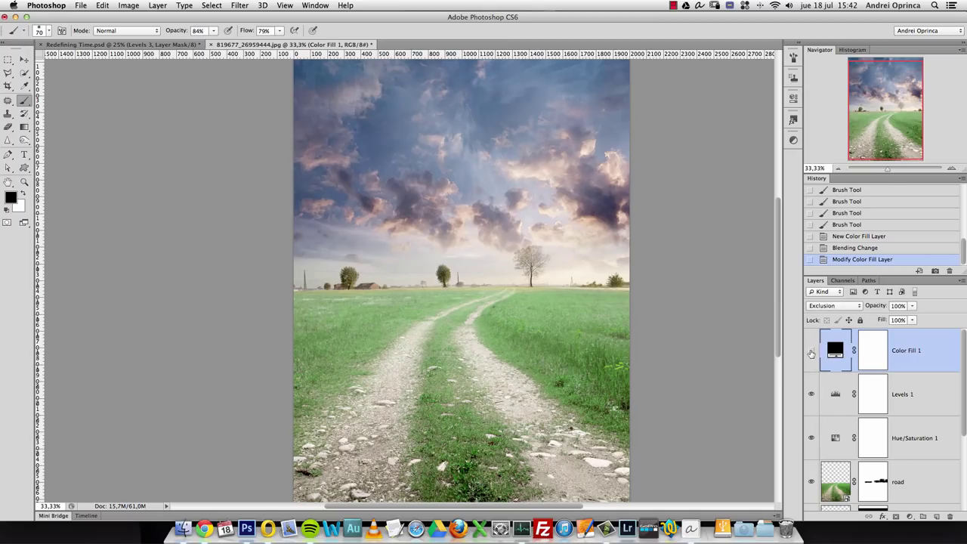
{"action": "left_click", "coordinate": [813, 351]}
Recolor the fill layer to a very dark blue with hue 198 and compare the image with and without it
{"action": "double_click", "coordinate": [834, 351]}
{"action": "left_click", "coordinate": [691, 192]}
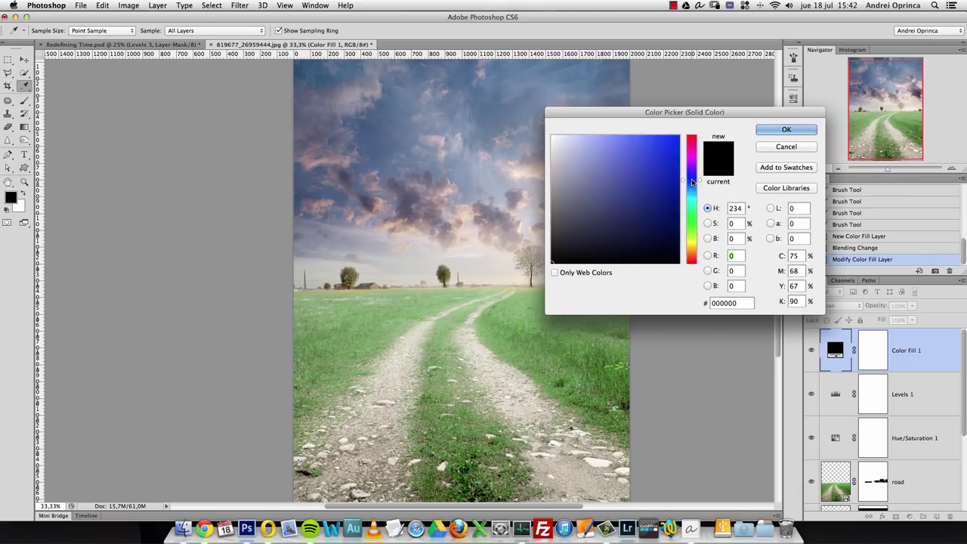
{"action": "mouse_move", "coordinate": [633, 234]}
{"action": "left_mouse_down"}
{"action": "mouse_move", "coordinate": [626, 251]}
{"action": "mouse_move", "coordinate": [627, 178]}
{"action": "left_mouse_up"}
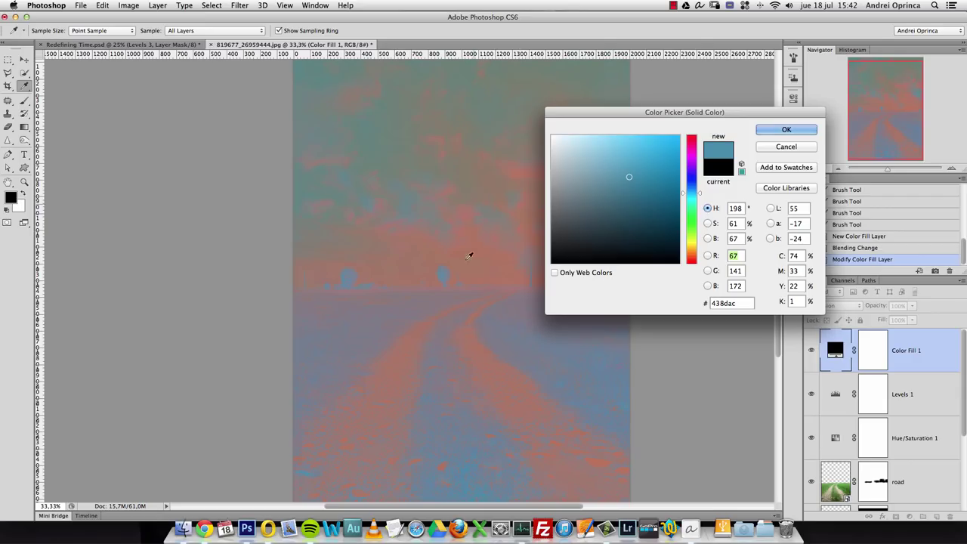
{"action": "left_click_drag", "start_coordinate": [624, 241], "coordinate": [630, 248]}
{"action": "left_click", "coordinate": [785, 130]}
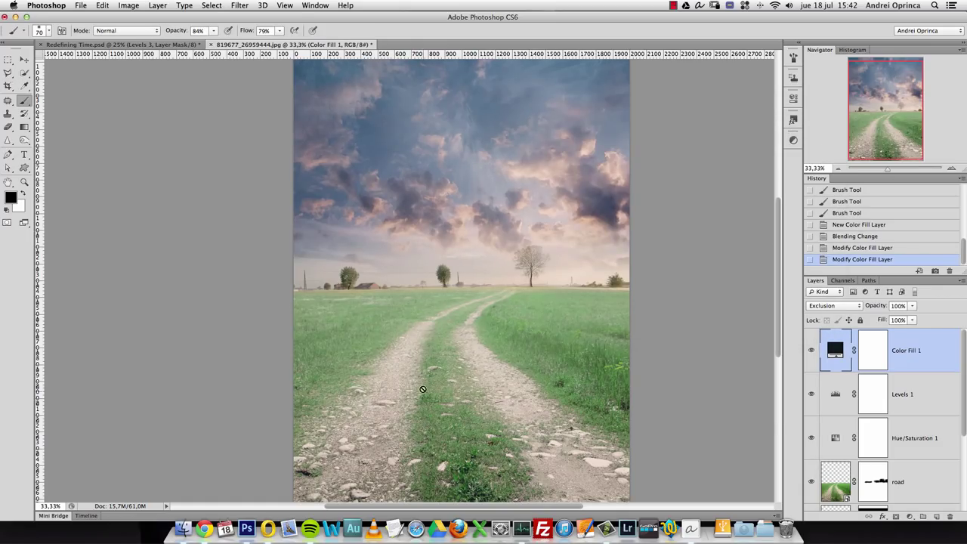
{"action": "left_click", "coordinate": [810, 352]}
{"action": "left_click", "coordinate": [809, 352]}
Set the Saturation of the Hue/Saturation 1 adjustment layer to -32
{"action": "left_click", "coordinate": [842, 443]}
{"action": "key", "text": "x"}
{"action": "double_click", "coordinate": [834, 444]}
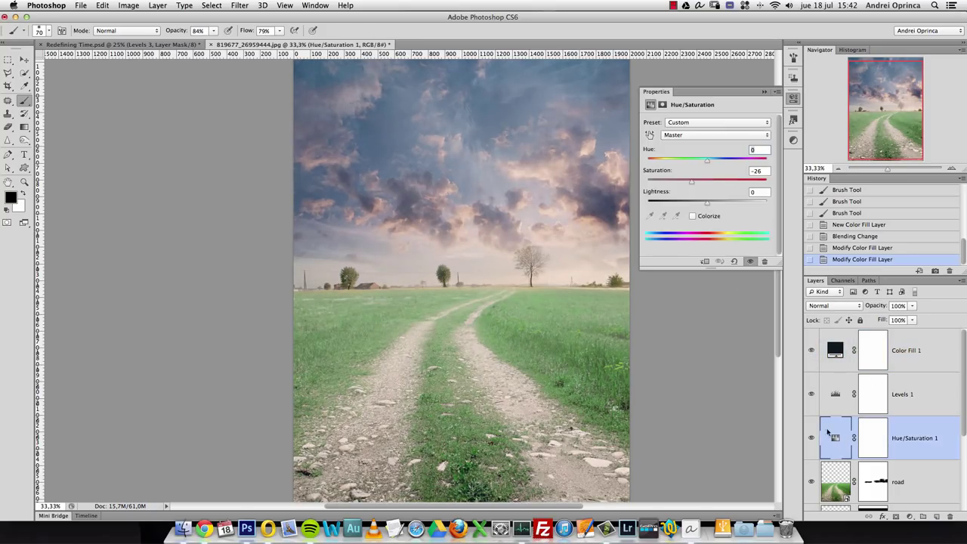
{"action": "left_click_drag", "start_coordinate": [691, 184], "coordinate": [680, 184]}
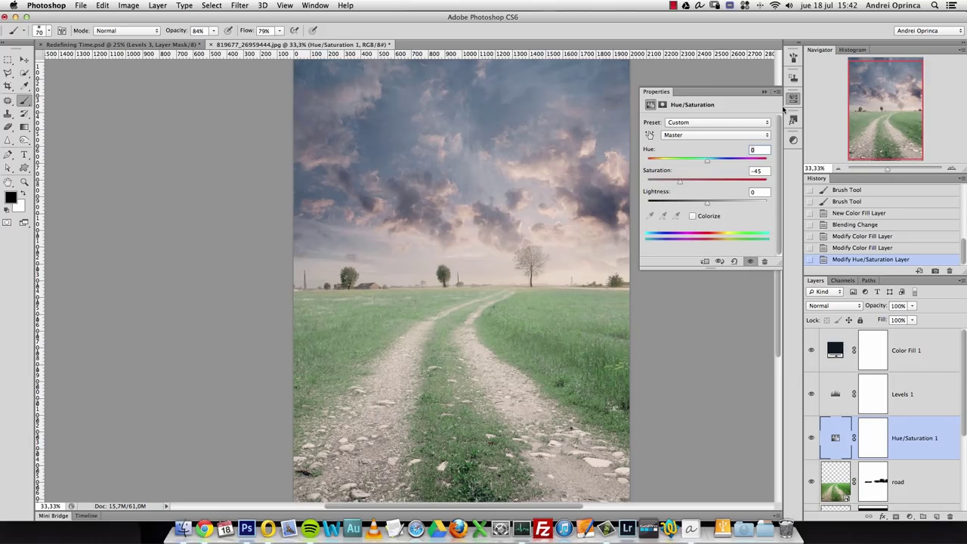
{"action": "key", "text": "Tab"}
{"action": "type", "text": "-32"}
{"action": "left_click", "coordinate": [764, 91]}
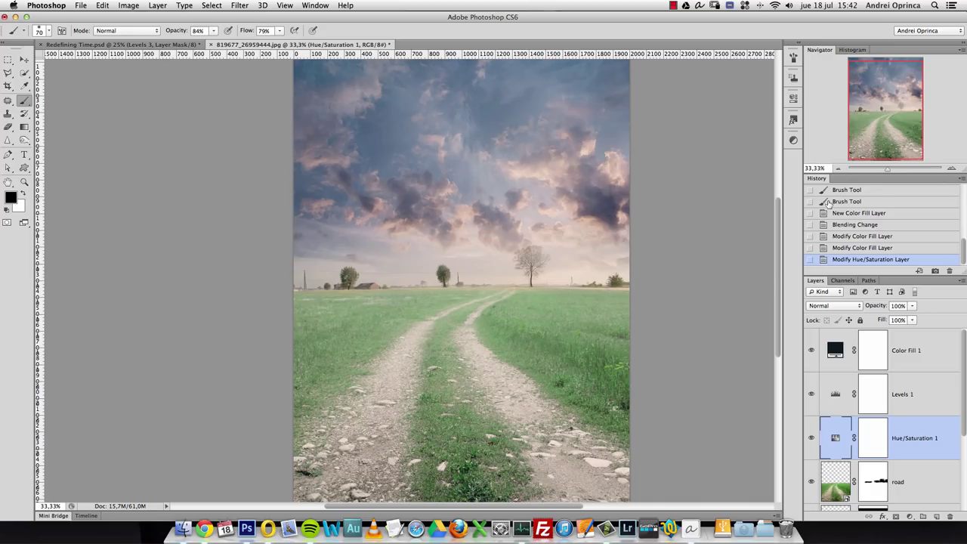
Open the stock photo Male_Stock_28_by_birdsistersstock.jpg from the Stock folder
{"action": "left_click", "coordinate": [838, 168]}
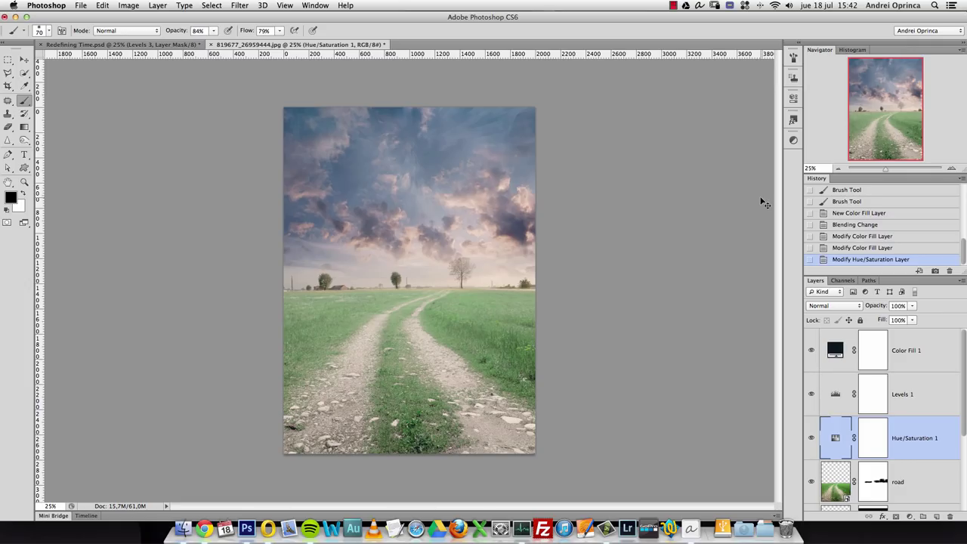
{"action": "key", "text": "super+o"}
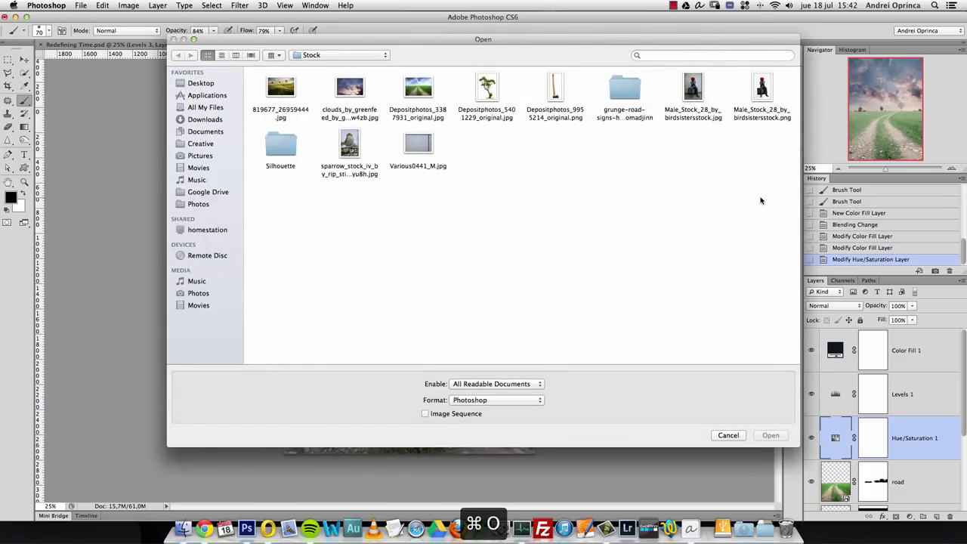
{"action": "left_click", "coordinate": [698, 91]}
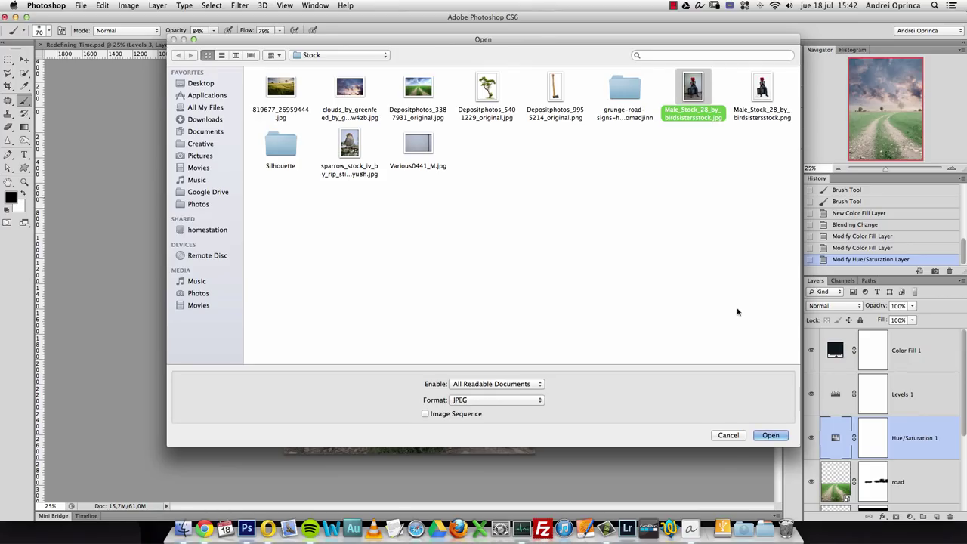
{"action": "left_click", "coordinate": [769, 436]}
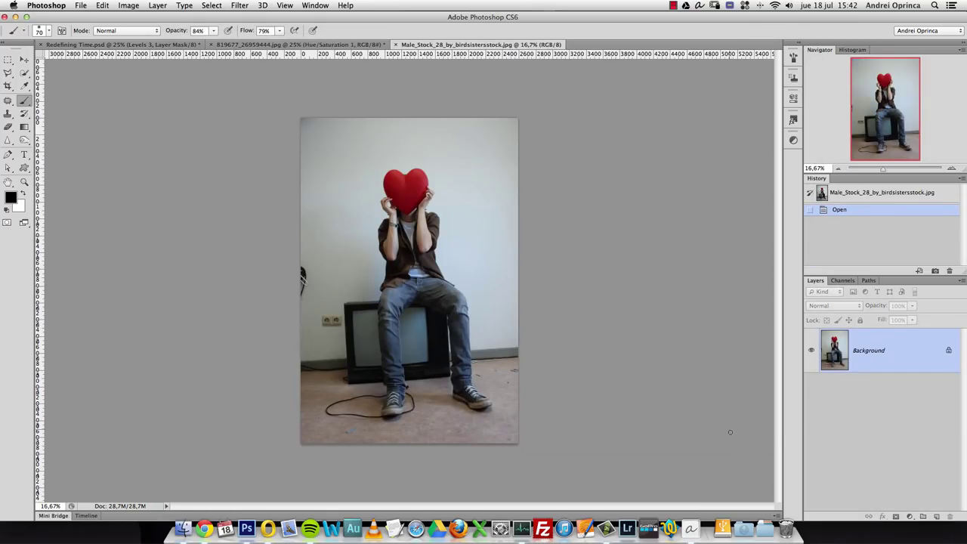
Activate the Pen tool in Path mode for tracing the seated man
{"action": "left_click", "coordinate": [950, 167]}
{"action": "left_click", "coordinate": [950, 168]}
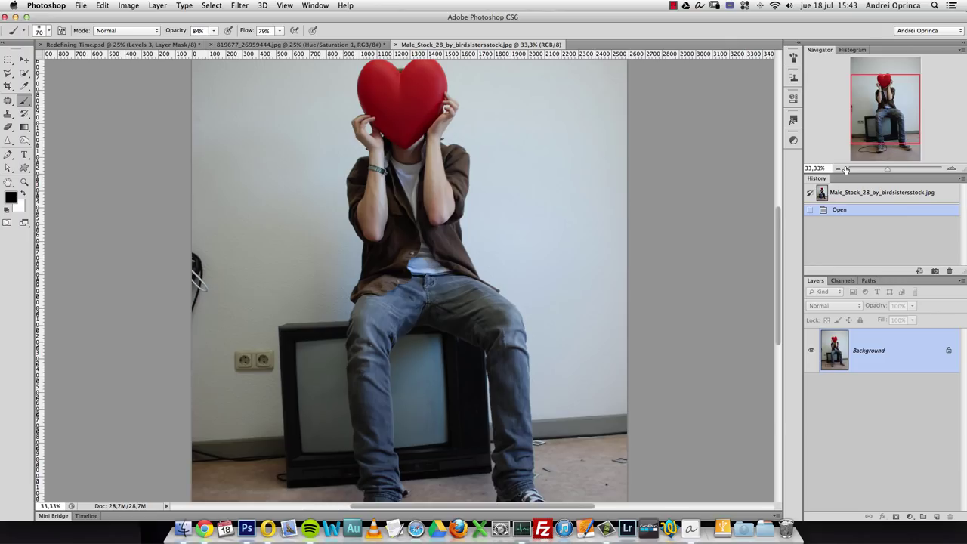
{"action": "left_click_drag", "start_coordinate": [891, 123], "coordinate": [888, 144]}
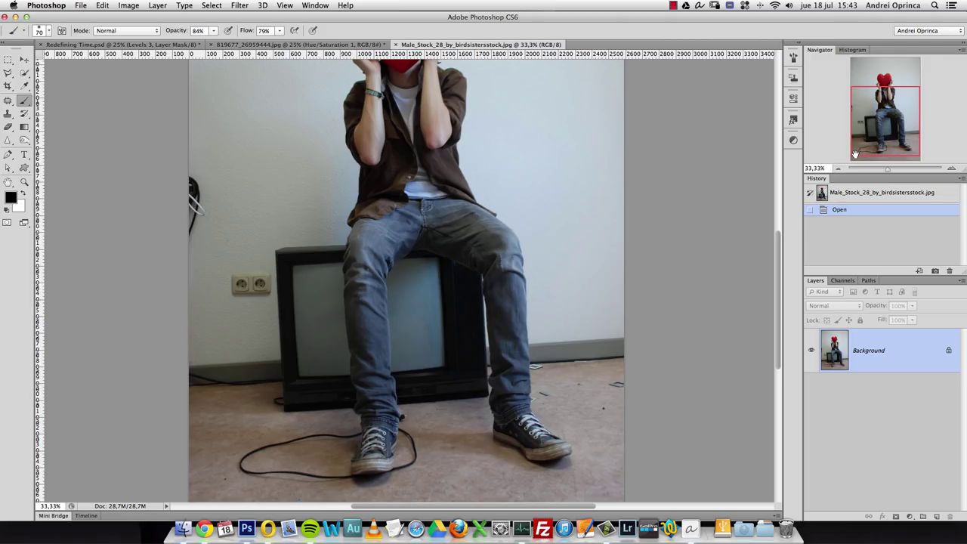
{"action": "left_click_drag", "start_coordinate": [7, 155], "coordinate": [42, 157]}
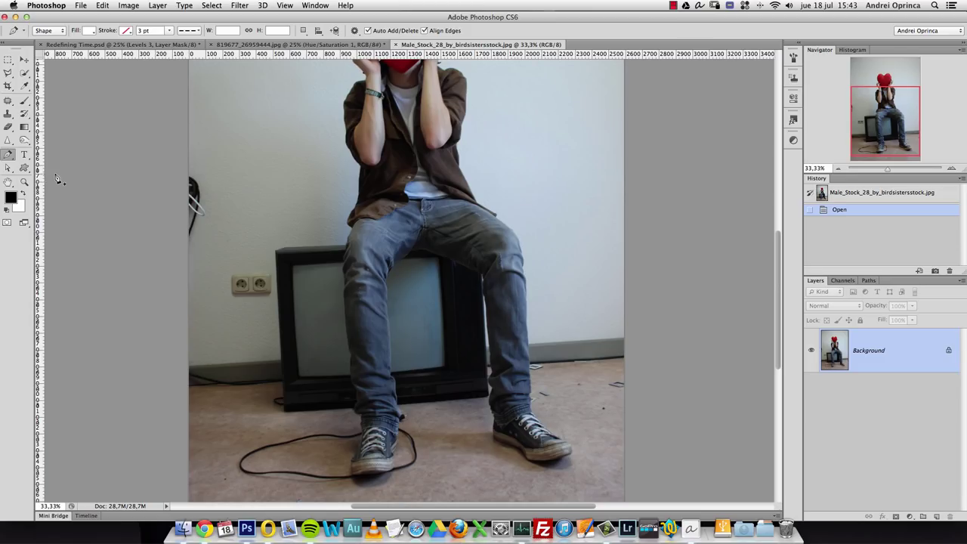
{"action": "left_click", "coordinate": [559, 319], "text": "super"}
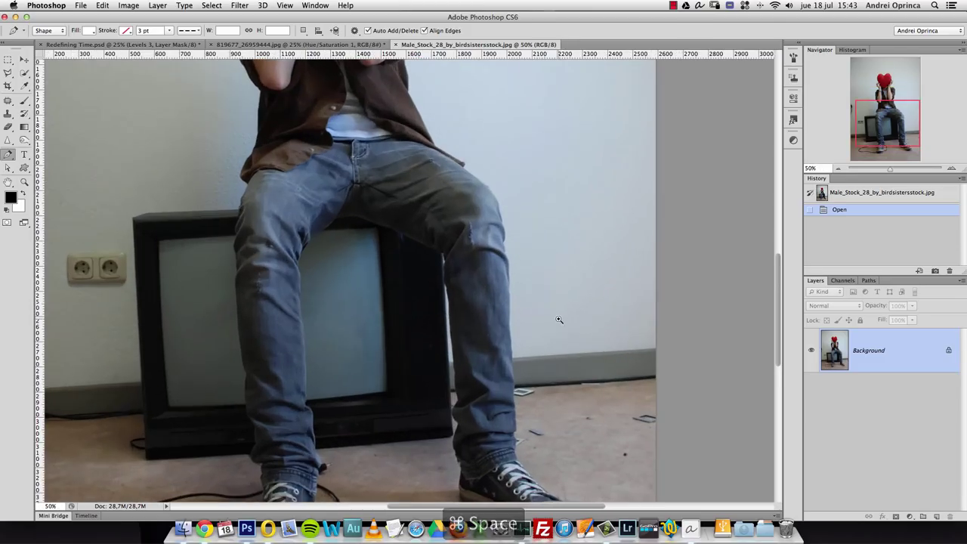
{"action": "left_click", "coordinate": [559, 319], "text": "super"}
{"action": "left_click", "coordinate": [61, 34]}
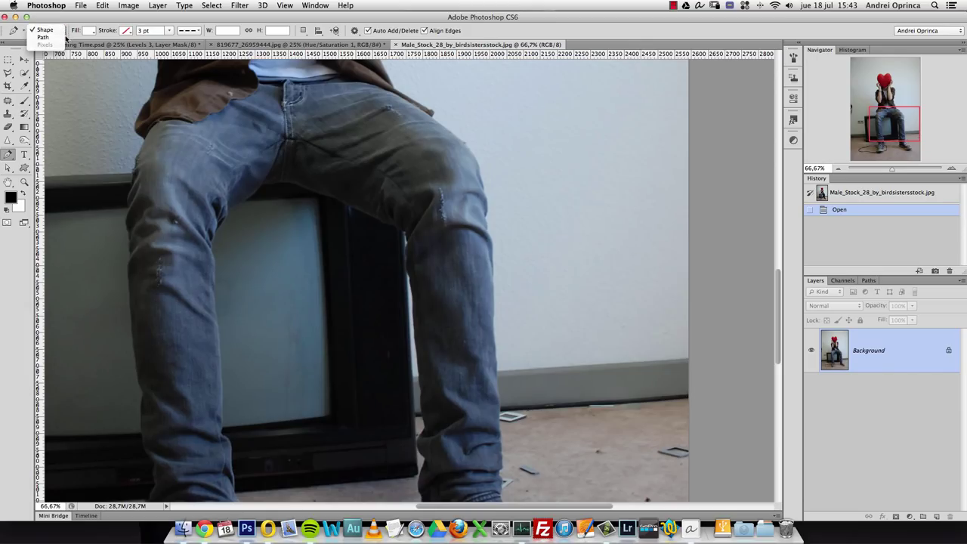
{"action": "left_click", "coordinate": [43, 37]}
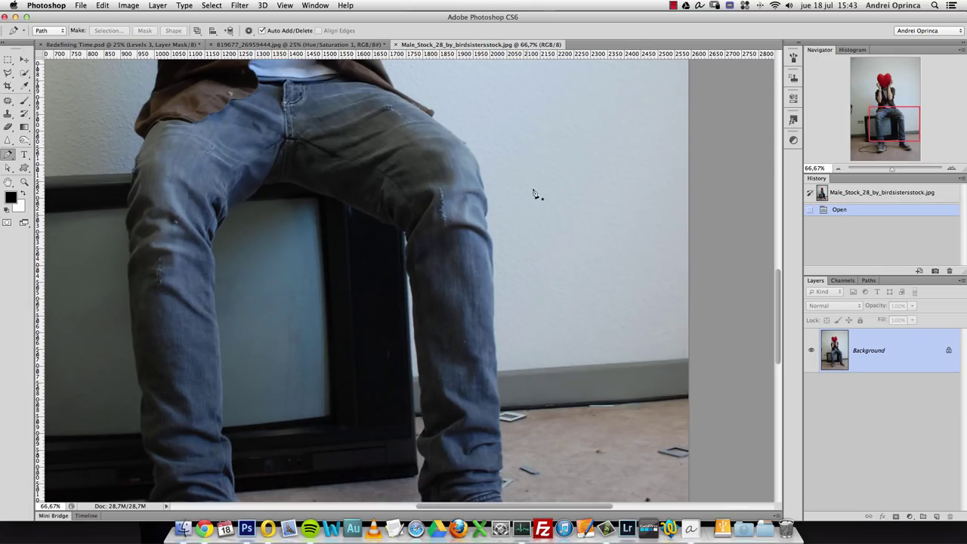
Start a path at the bent knee beside the bare wall and trace its outer edge to just below the knee
{"action": "left_click", "coordinate": [483, 162], "text": "super"}
{"action": "left_click", "coordinate": [480, 163], "text": "super"}
{"action": "left_click", "coordinate": [456, 144]}
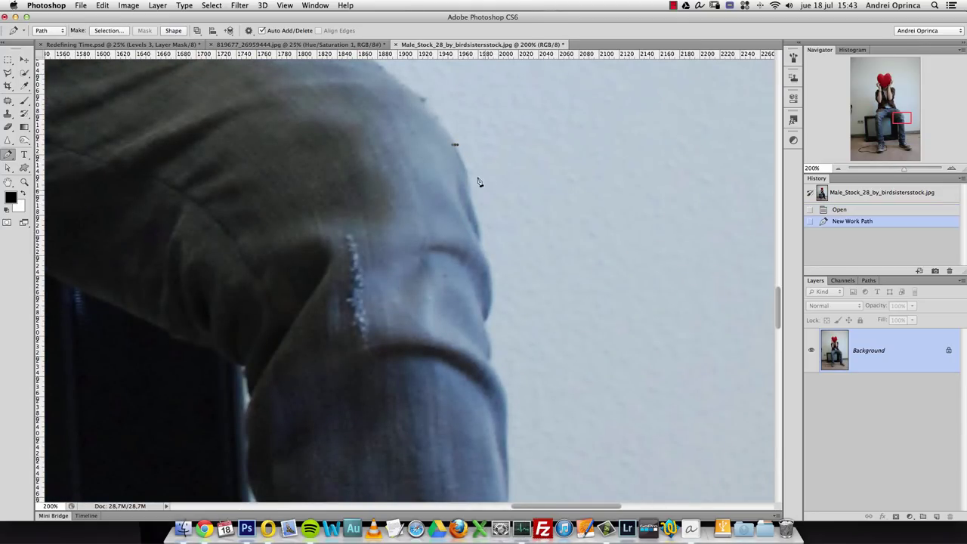
{"action": "left_click", "coordinate": [477, 222]}
{"action": "left_click", "coordinate": [492, 278]}
{"action": "left_click", "coordinate": [480, 326]}
{"action": "left_click", "coordinate": [489, 360]}
{"action": "left_click", "coordinate": [488, 370]}
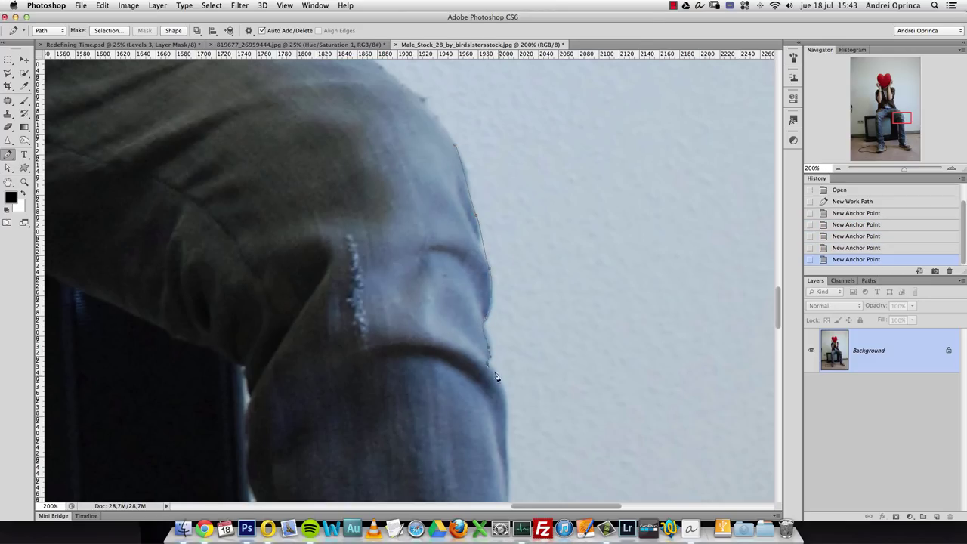
{"action": "left_click", "coordinate": [510, 431]}
{"action": "scroll", "coordinate": [512, 410], "scroll_direction": "down", "scroll_amount": 5}
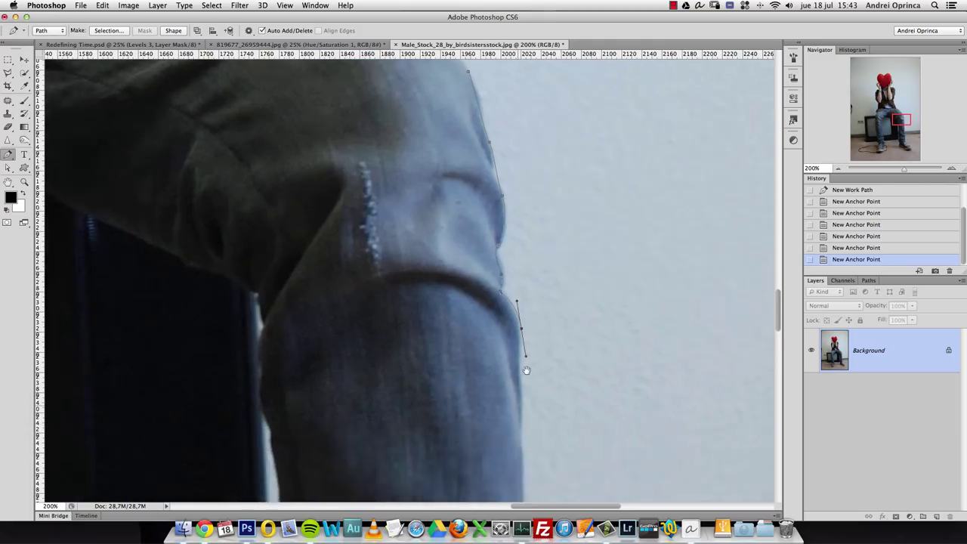
{"action": "key", "text": "super+r"}
{"action": "left_click", "coordinate": [549, 385]}
{"action": "key", "text": "super+z"}
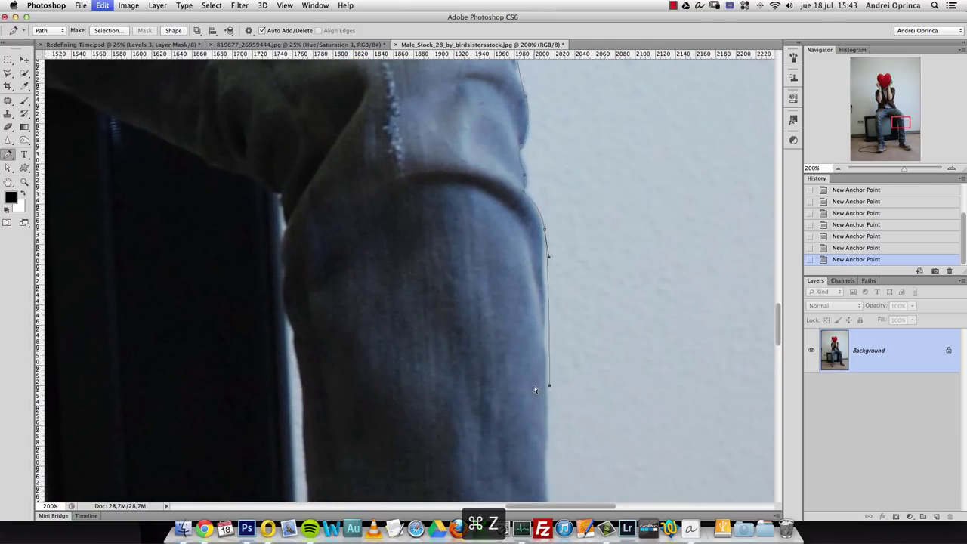
{"action": "key", "text": "alt+super+z"}
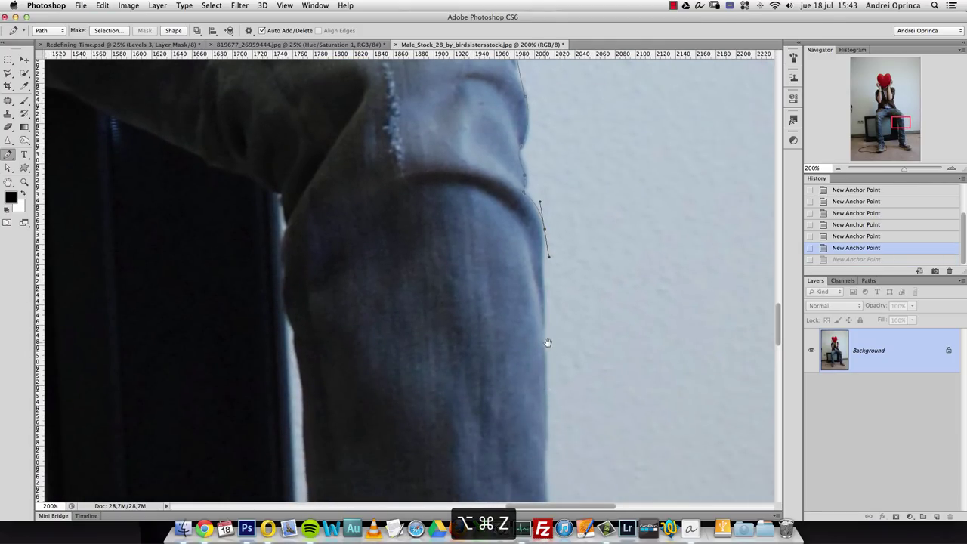
Extend the pen path down the outer edge of the shin to just above the baseboard
{"action": "scroll", "coordinate": [553, 349], "scroll_direction": "down", "scroll_amount": 4}
{"action": "left_click_drag", "start_coordinate": [514, 346], "coordinate": [515, 382]}
{"action": "scroll", "coordinate": [520, 295], "scroll_direction": "down", "scroll_amount": 5}
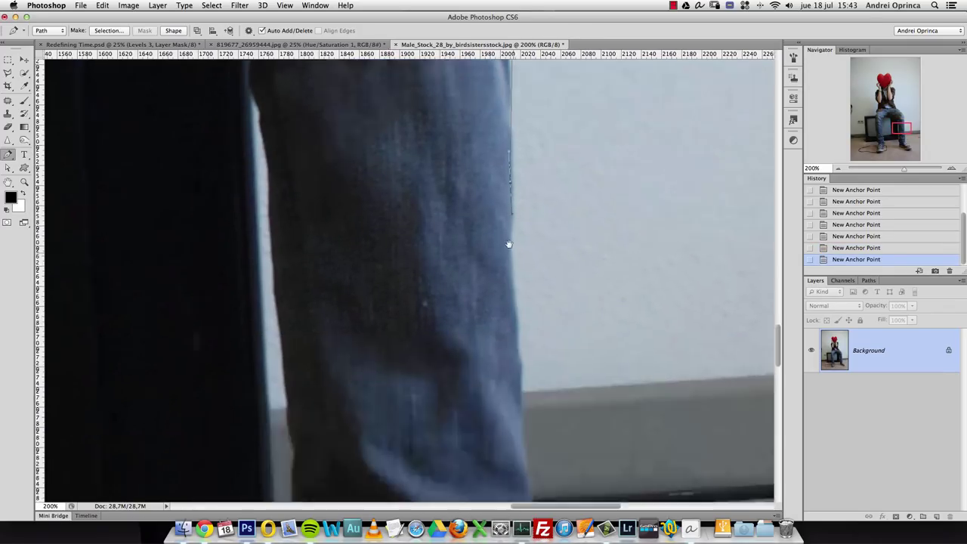
{"action": "left_click_drag", "start_coordinate": [498, 313], "coordinate": [504, 335]}
{"action": "key", "text": "super+z"}
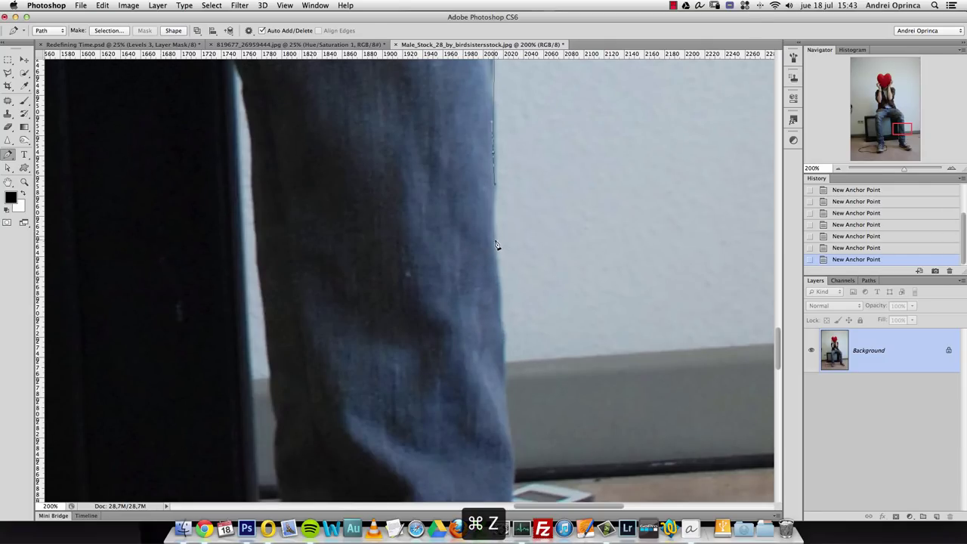
{"action": "left_click", "coordinate": [496, 243]}
{"action": "left_click", "coordinate": [497, 279]}
{"action": "left_click", "coordinate": [502, 320]}
{"action": "left_click", "coordinate": [499, 351]}
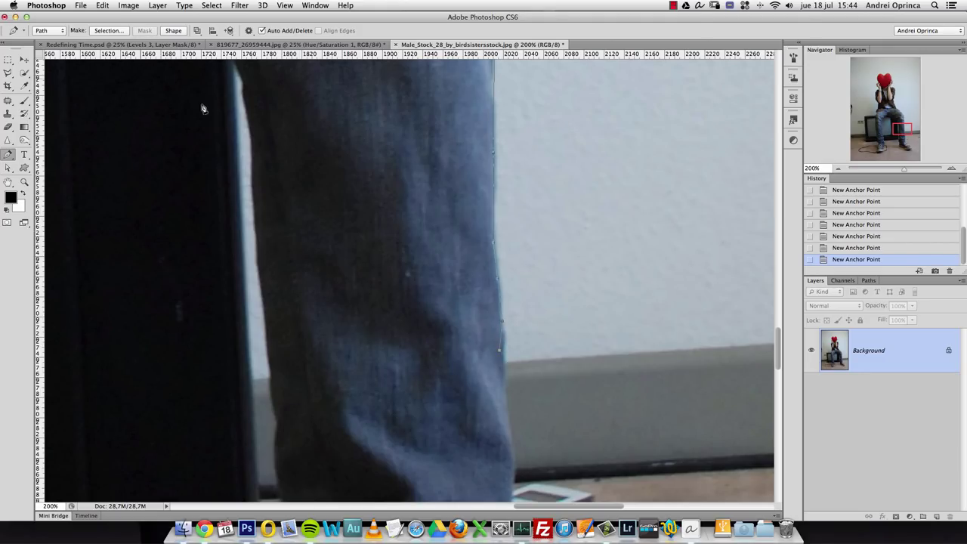
Switch to the Polygonal Lasso tool and undo the last anchor points placed along the shin
{"action": "left_click_drag", "start_coordinate": [7, 73], "coordinate": [47, 89]}
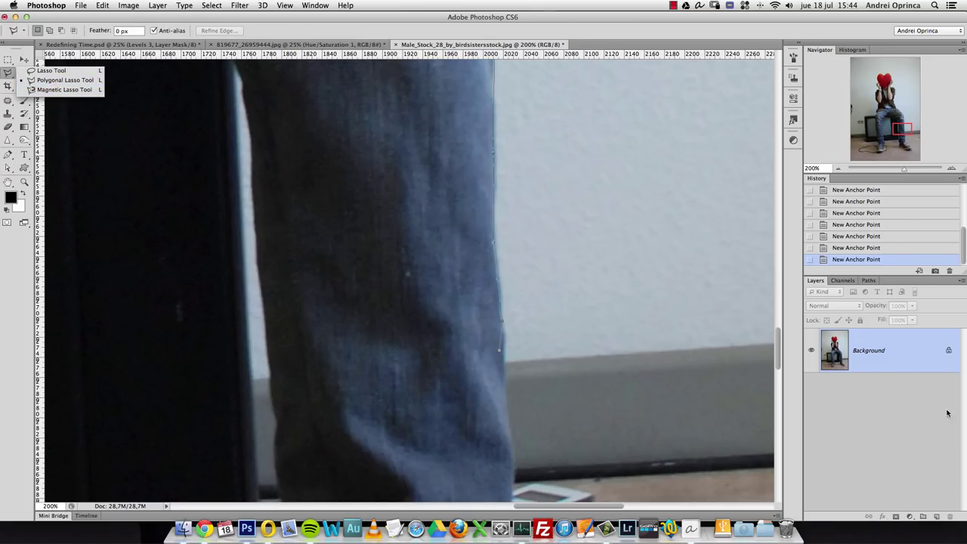
{"action": "left_click", "coordinate": [58, 81]}
{"action": "key", "text": "super+z"}
{"action": "key", "text": "alt+super+z"}
{"action": "key", "text": "alt+super+z"}
{"action": "key", "text": "alt+super+z"}
{"action": "key", "text": "alt+super+z"}
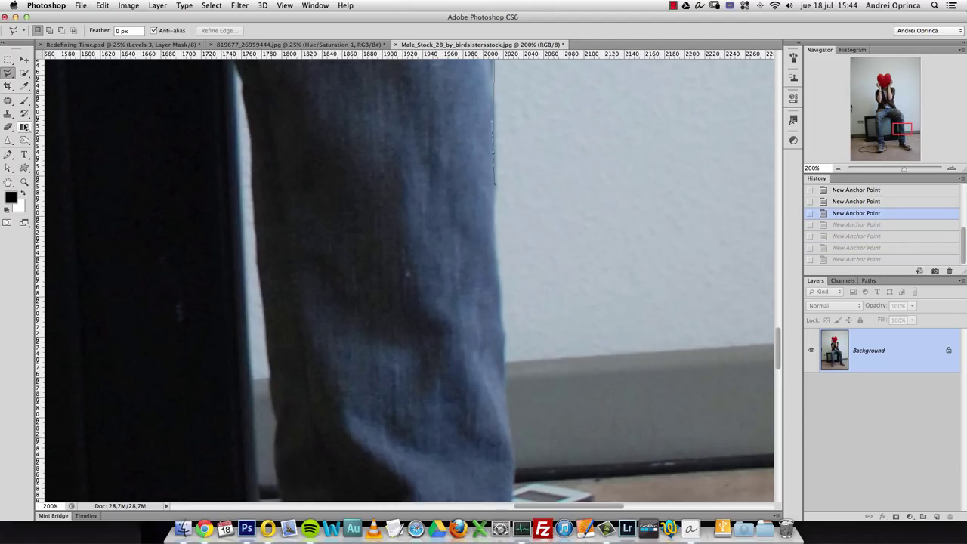
Reactivate the Pen tool and retrace the outer edge of the shin down past the top of the baseboard
{"action": "left_click", "coordinate": [7, 154]}
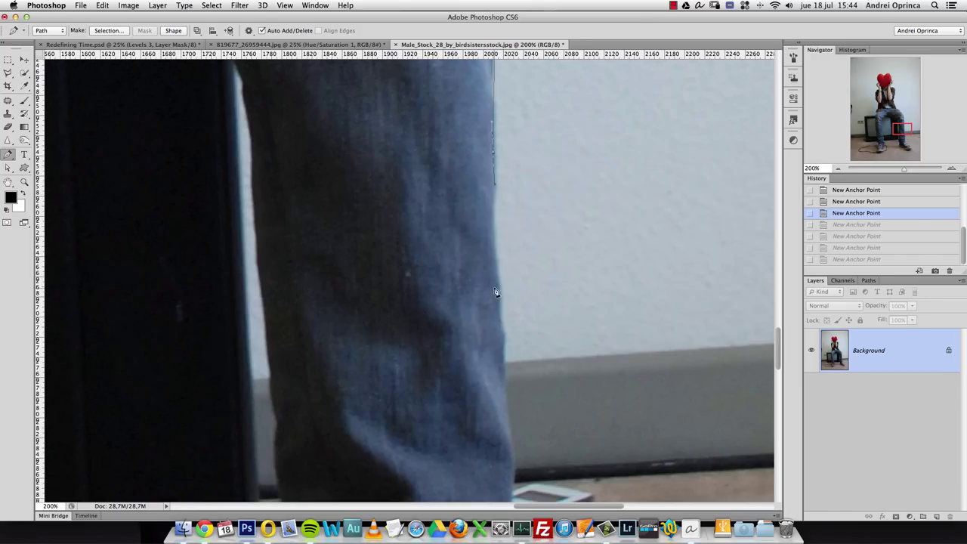
{"action": "key", "text": "shift+super+z"}
{"action": "key", "text": "shift+super+z"}
{"action": "key", "text": "shift+super+z"}
{"action": "key", "text": "shift+super+z"}
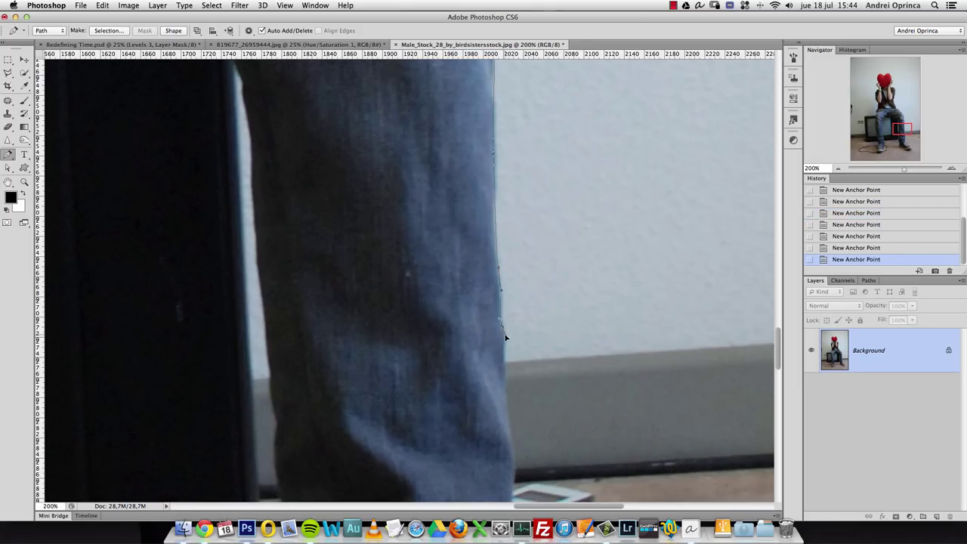
{"action": "left_click", "coordinate": [500, 363]}
Continue the path down the lower trouser leg to the fabric folds above the cuff
{"action": "scroll", "coordinate": [506, 395], "scroll_direction": "down", "scroll_amount": 5}
{"action": "scroll", "coordinate": [507, 395], "scroll_direction": "right", "scroll_amount": 2}
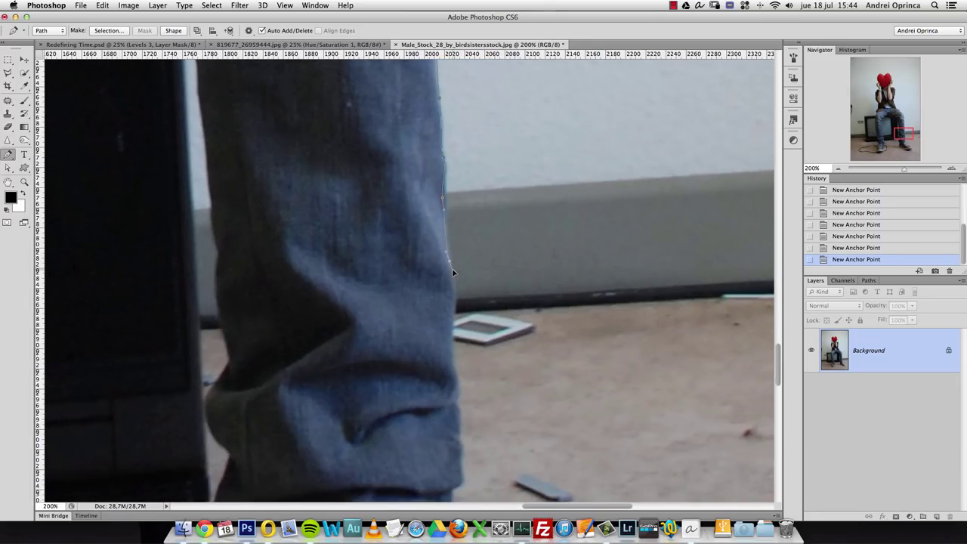
{"action": "left_click", "coordinate": [452, 335]}
{"action": "scroll", "coordinate": [454, 349], "scroll_direction": "down", "scroll_amount": 3}
{"action": "scroll", "coordinate": [454, 350], "scroll_direction": "right", "scroll_amount": 1}
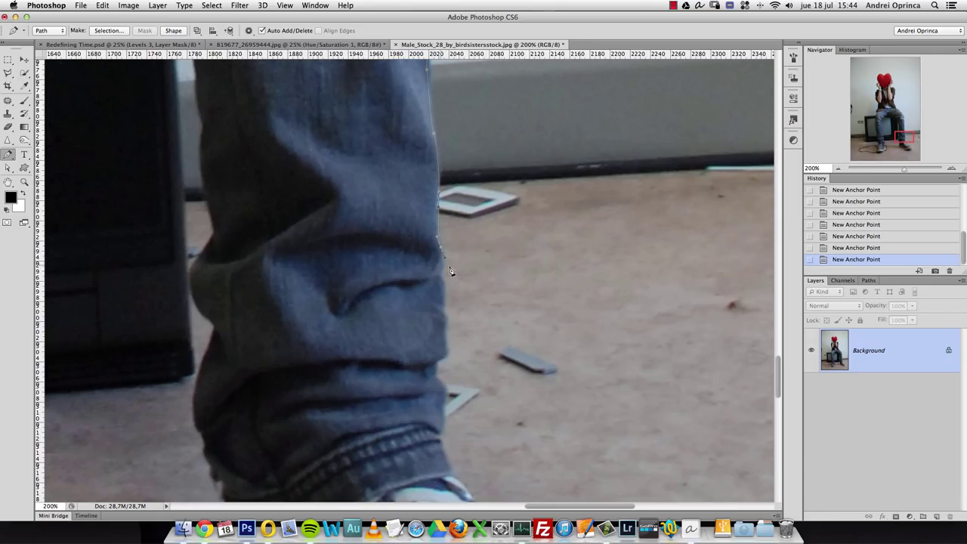
{"action": "scroll", "coordinate": [462, 272], "scroll_direction": "down", "scroll_amount": 2}
{"action": "scroll", "coordinate": [438, 259], "scroll_direction": "left", "scroll_amount": 1}
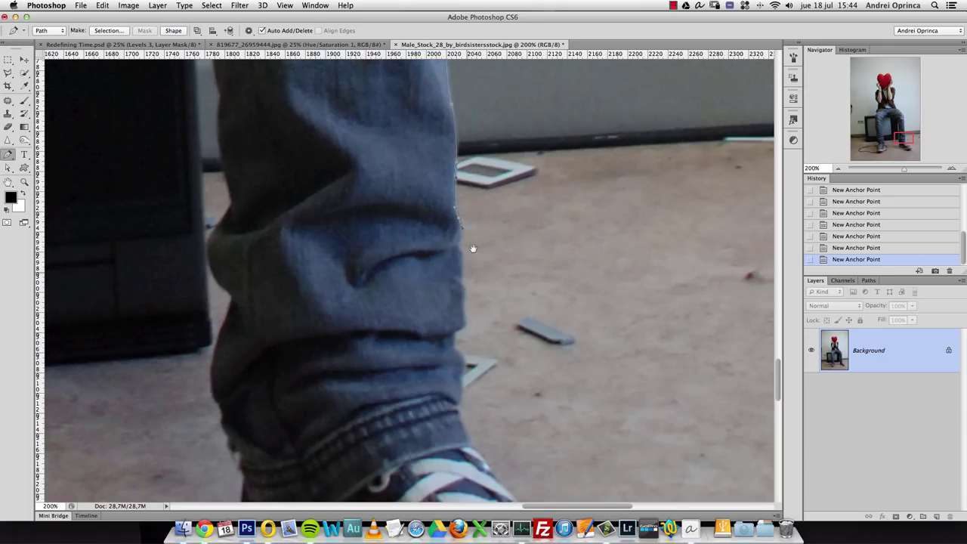
{"action": "scroll", "coordinate": [468, 311], "scroll_direction": "down", "scroll_amount": 3}
{"action": "scroll", "coordinate": [453, 287], "scroll_direction": "right", "scroll_amount": 1}
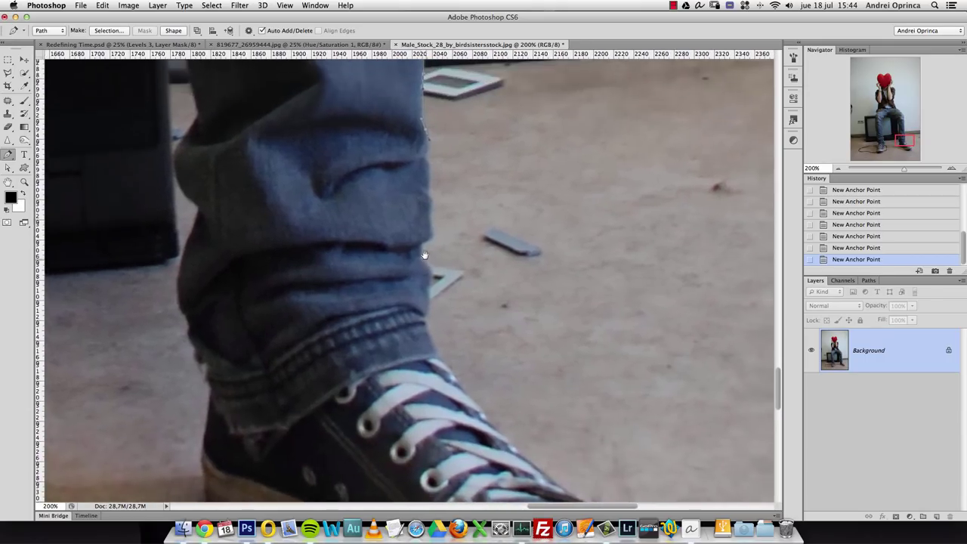
{"action": "scroll", "coordinate": [426, 268], "scroll_direction": "up", "scroll_amount": 1}
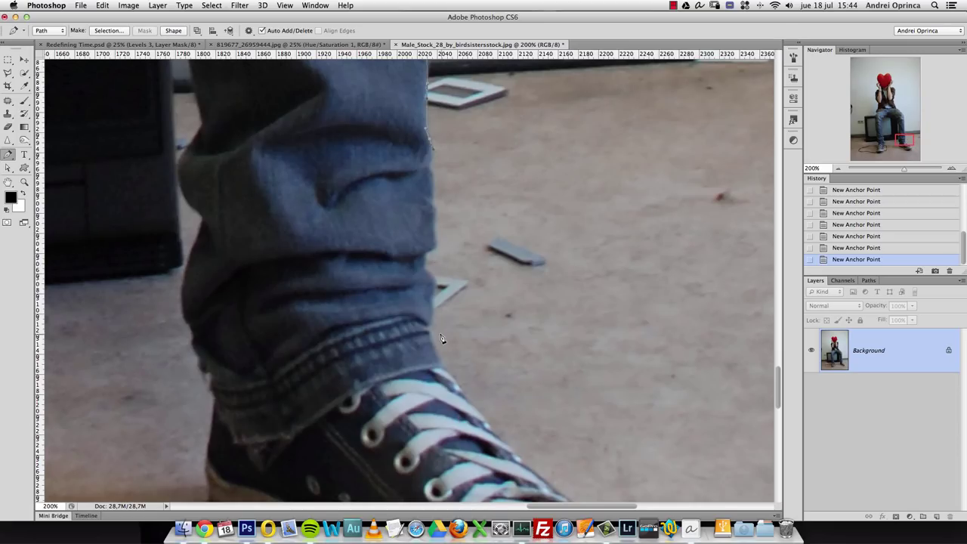
Convert the path along the leg into a new anti-aliased selection with a feather radius of 0 pixels
{"action": "left_click", "coordinate": [424, 277], "text": "alt"}
{"action": "left_click", "coordinate": [425, 277], "text": "alt"}
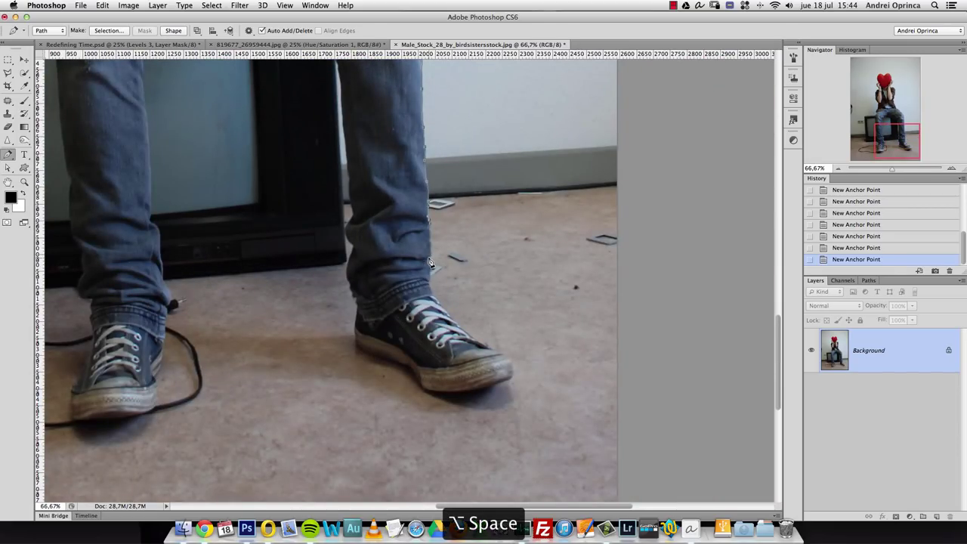
{"action": "left_click", "coordinate": [451, 307], "text": "alt"}
{"action": "left_click", "coordinate": [452, 307], "text": "alt"}
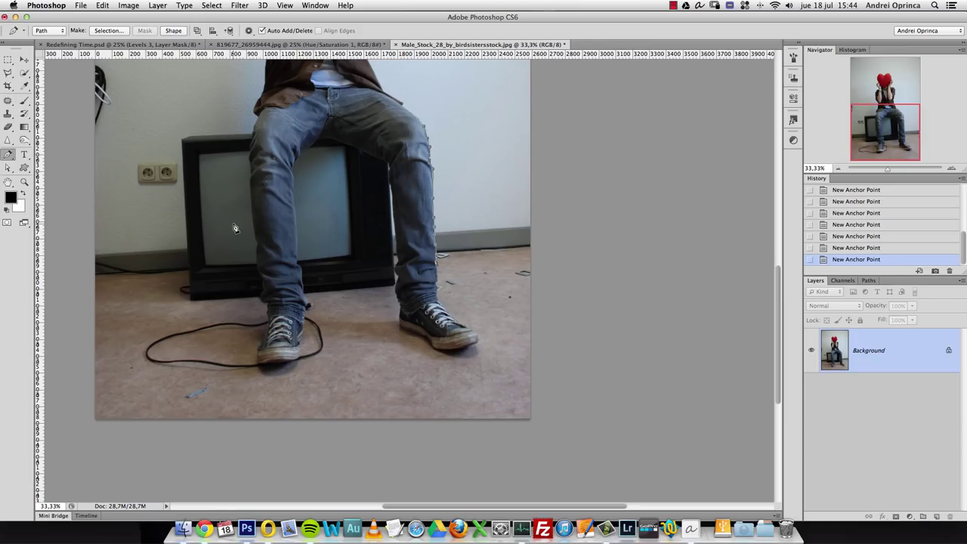
{"action": "left_click_drag", "start_coordinate": [252, 230], "coordinate": [310, 321]}
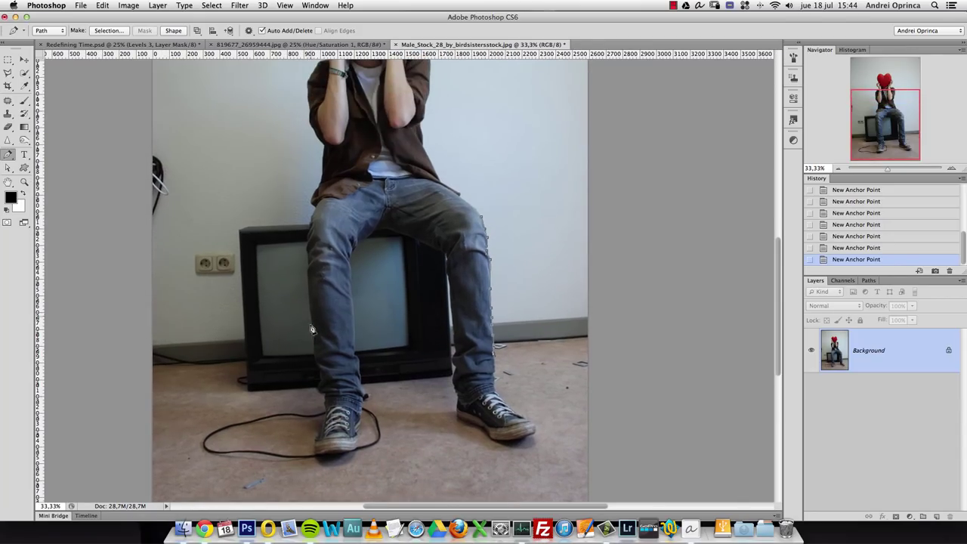
{"action": "right_click", "coordinate": [479, 215]}
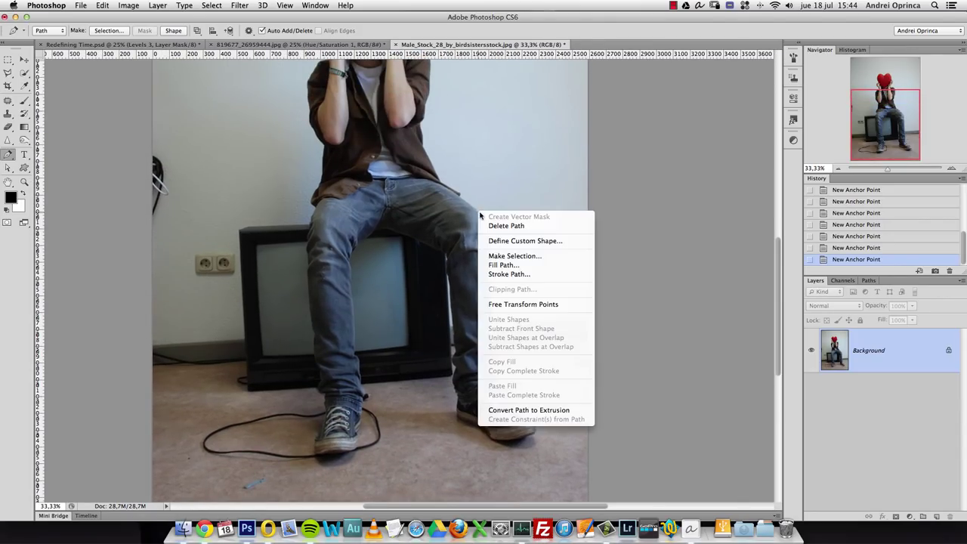
{"action": "left_click", "coordinate": [512, 261]}
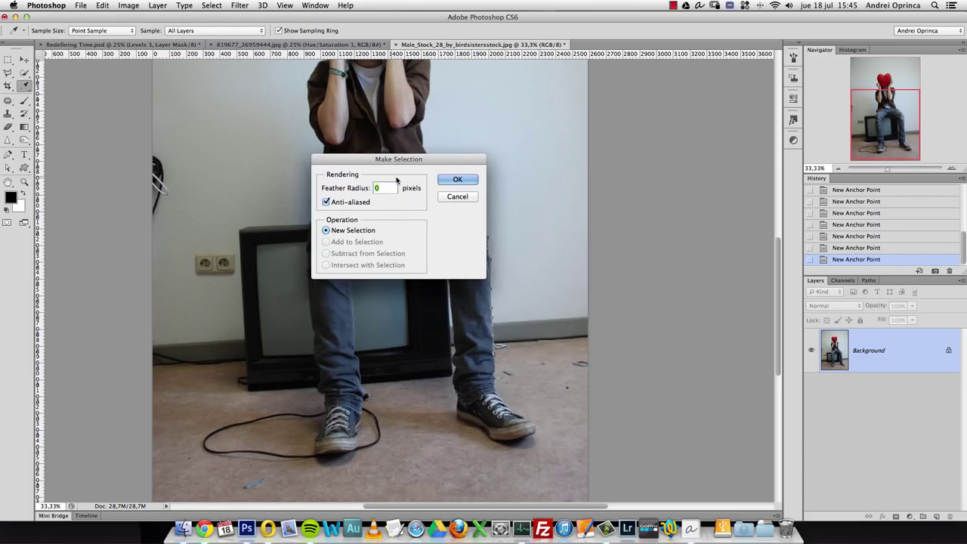
{"action": "left_click", "coordinate": [458, 180]}
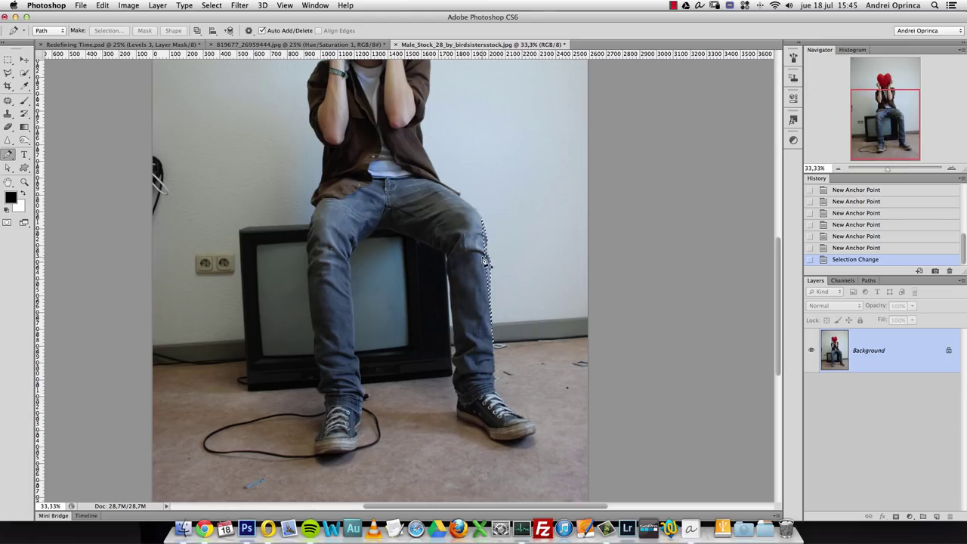
Try masking the photo with the leg selection, and clear the selection
{"action": "left_click", "coordinate": [896, 516]}
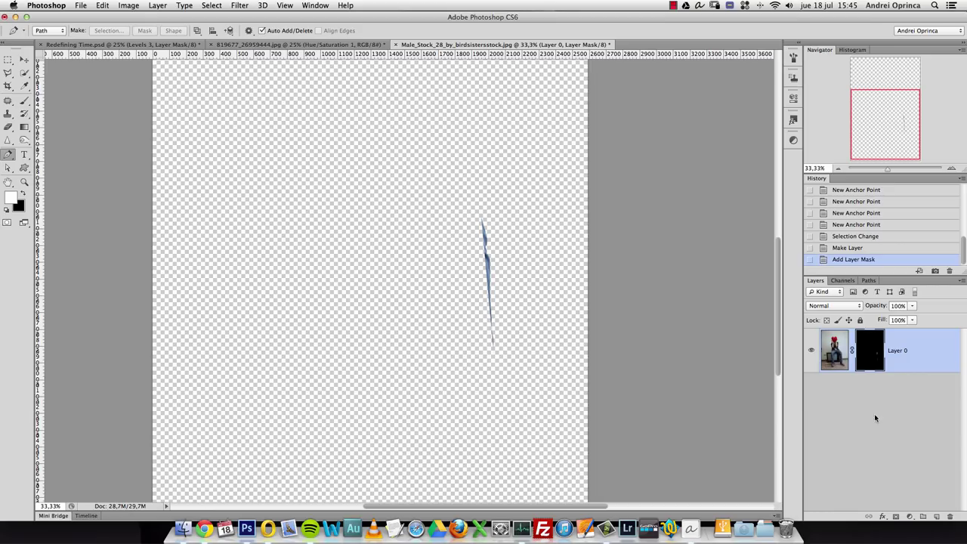
{"action": "key", "text": "cmd+z"}
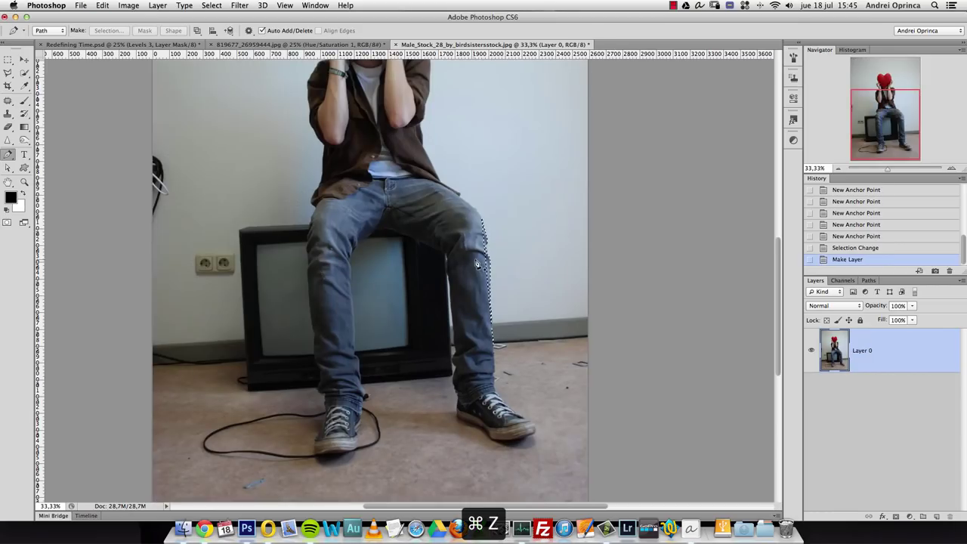
{"action": "key", "text": "cmd+d"}
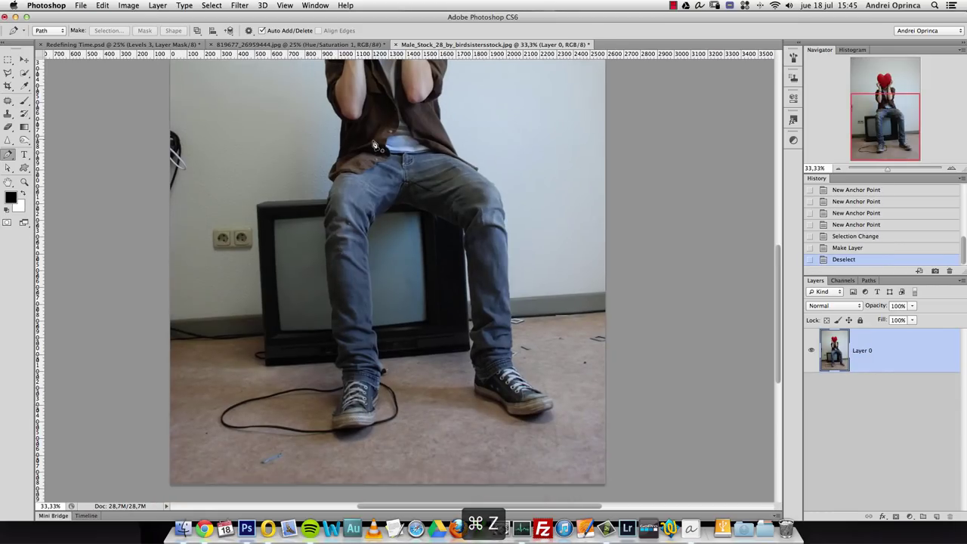
Close the stock JPG without saving and open the cut-out version Male_Stock_28_by_birdsistersstock.png from the Stock folder
{"action": "left_click", "coordinate": [395, 45]}
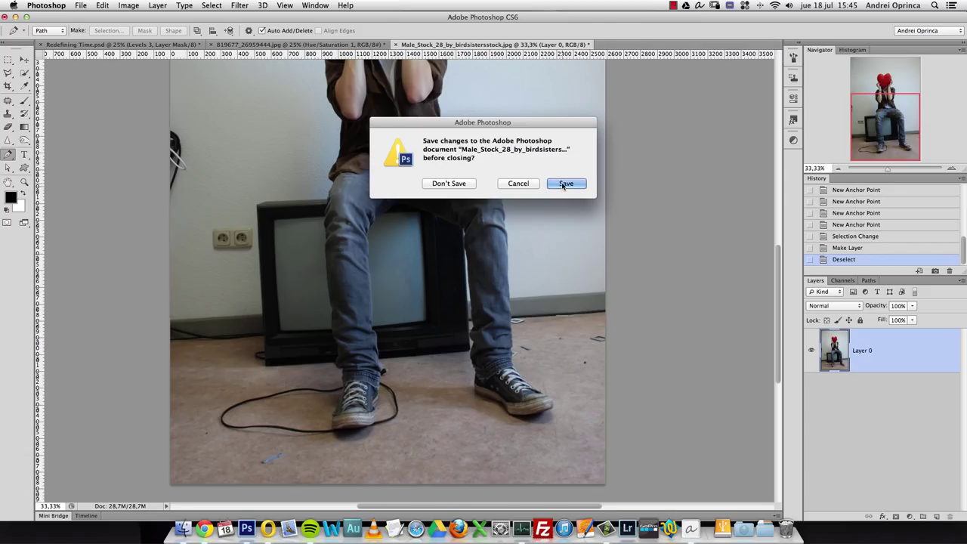
{"action": "left_click", "coordinate": [466, 183]}
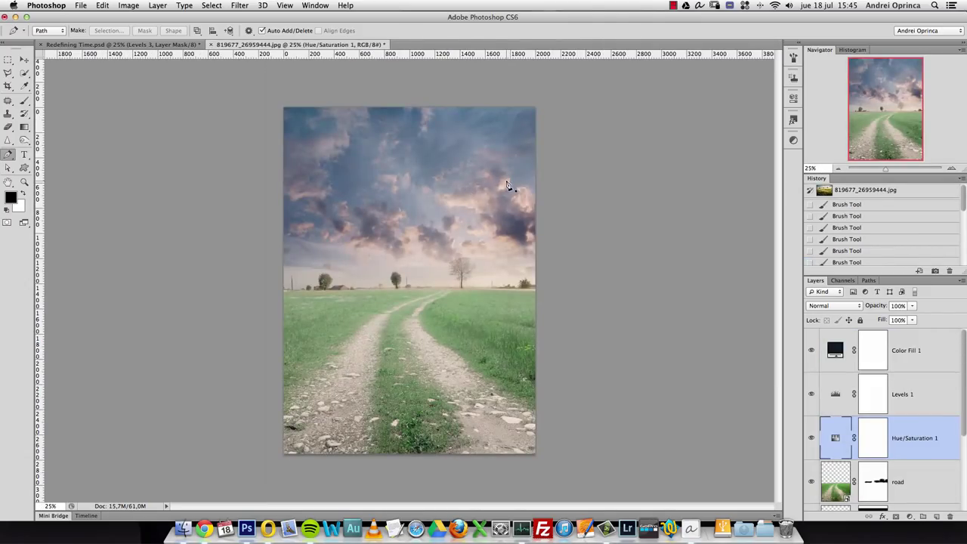
{"action": "key", "text": "super+o"}
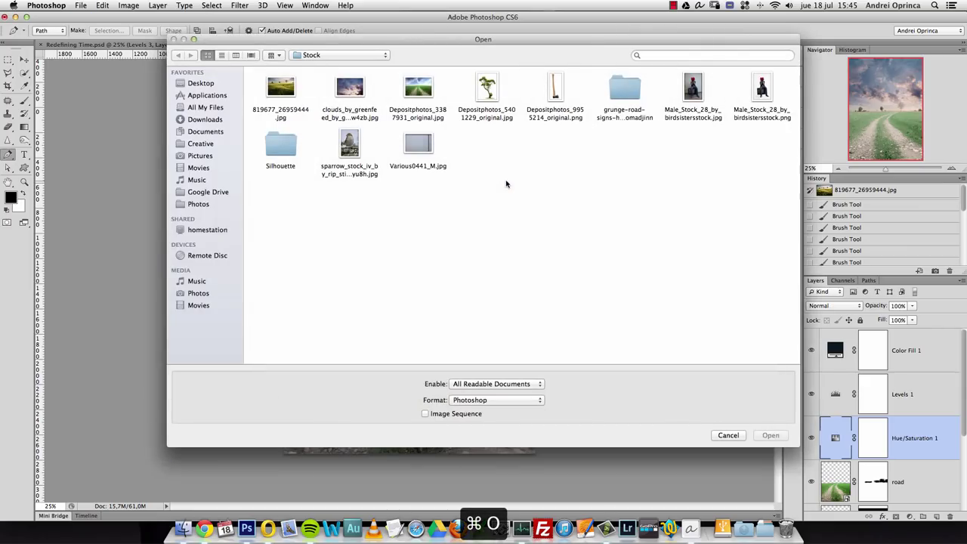
{"action": "left_click", "coordinate": [762, 97]}
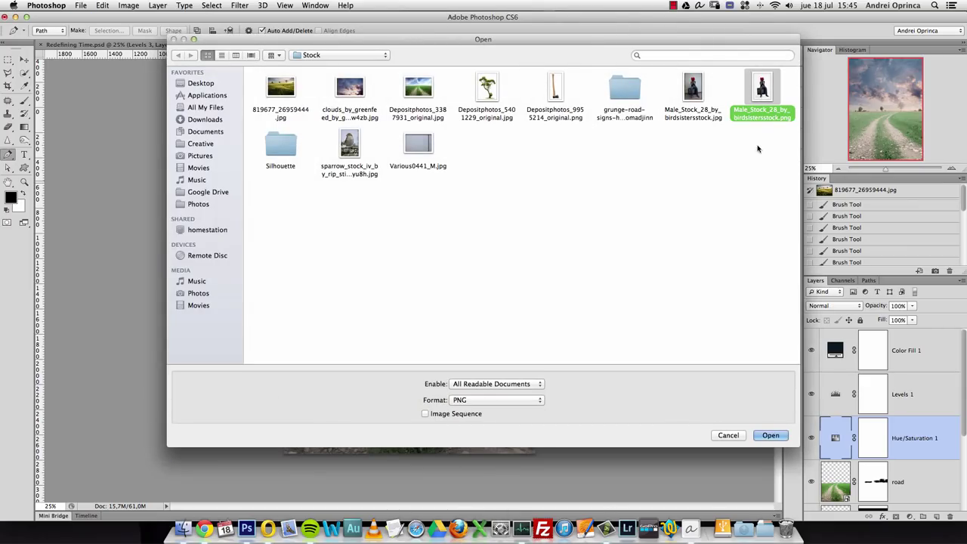
{"action": "left_click", "coordinate": [770, 435]}
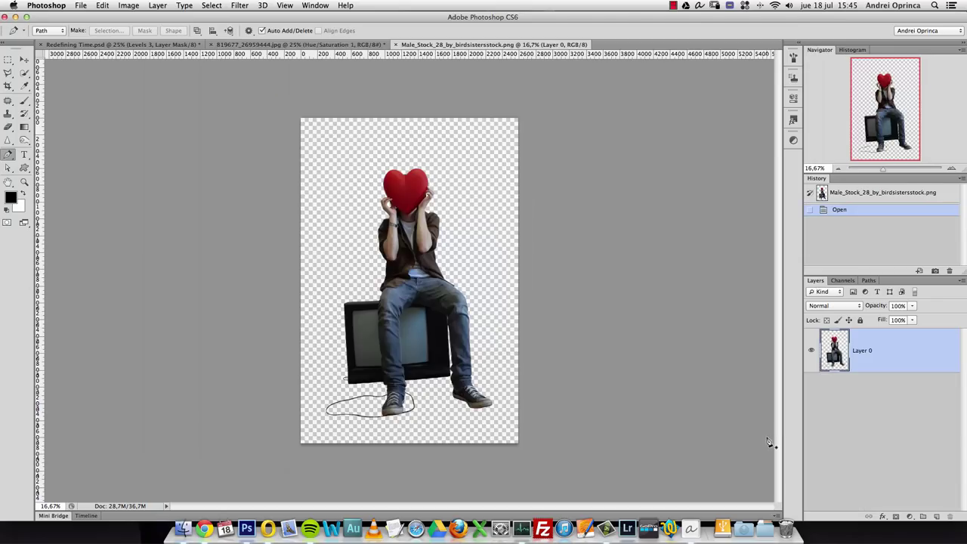
Examine the cut-out's edges around the legs, shoes, TV and cable, and compare it with the figure in Redefining Time.psd
{"action": "key", "text": "super+1"}
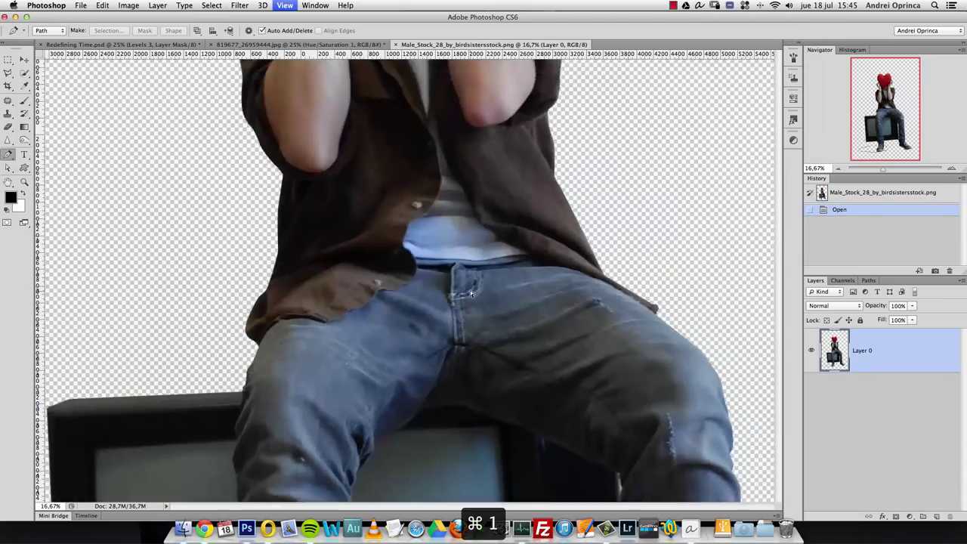
{"action": "scroll", "coordinate": [547, 324], "scroll_direction": "down", "scroll_amount": 15}
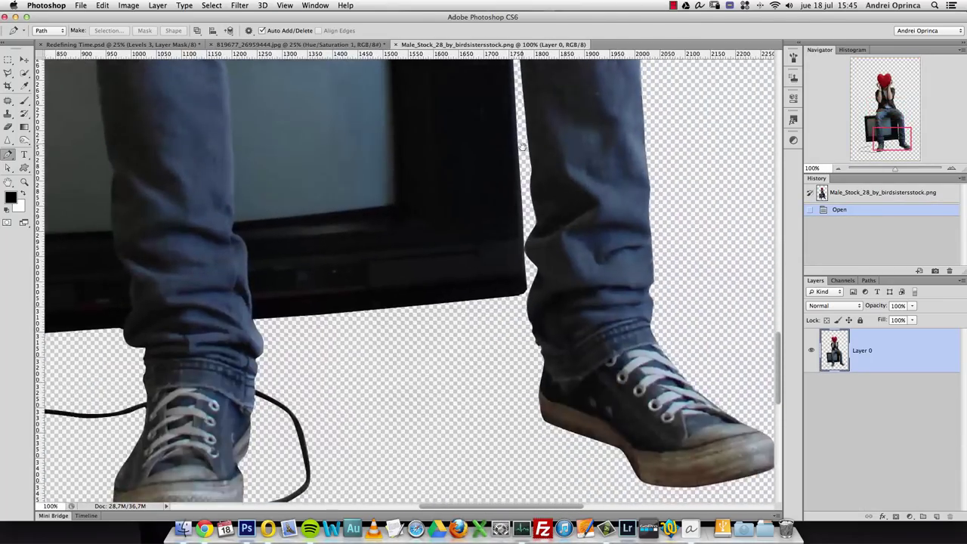
{"action": "scroll", "coordinate": [646, 428], "scroll_direction": "down", "scroll_amount": 3}
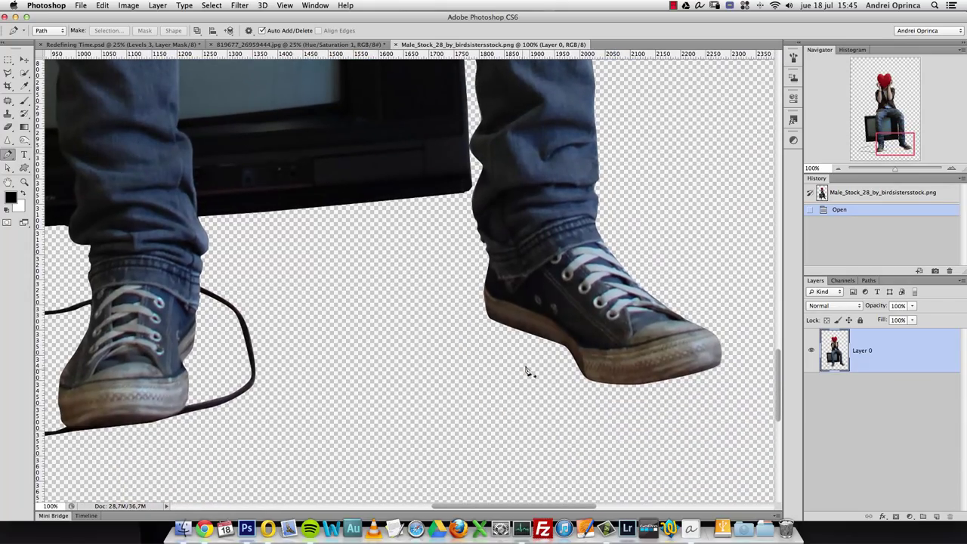
{"action": "scroll", "coordinate": [373, 371], "scroll_direction": "left", "scroll_amount": 5}
{"action": "scroll", "coordinate": [469, 363], "scroll_direction": "left", "scroll_amount": 5}
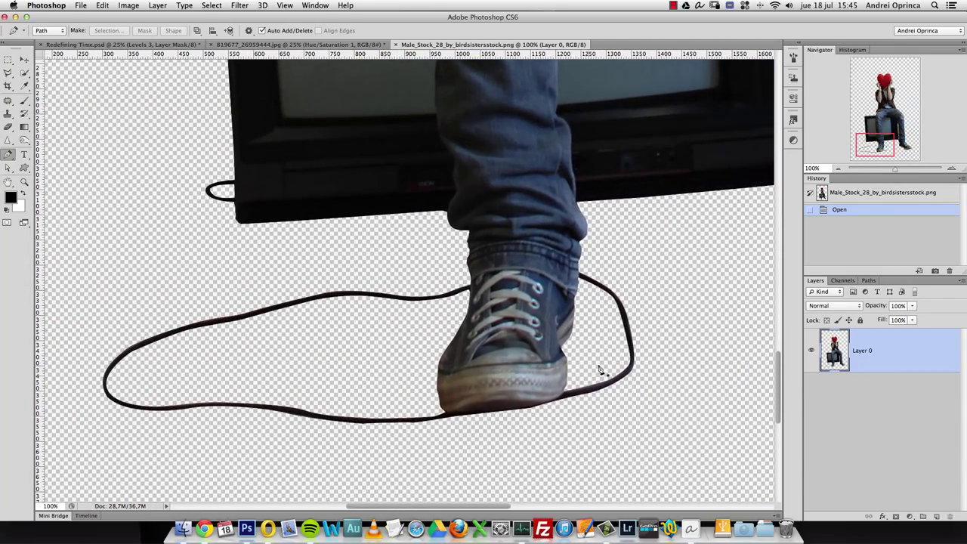
{"action": "left_click", "coordinate": [446, 223], "text": "alt"}
{"action": "left_click", "coordinate": [445, 223], "text": "alt"}
{"action": "left_click_drag", "start_coordinate": [453, 181], "coordinate": [490, 340]}
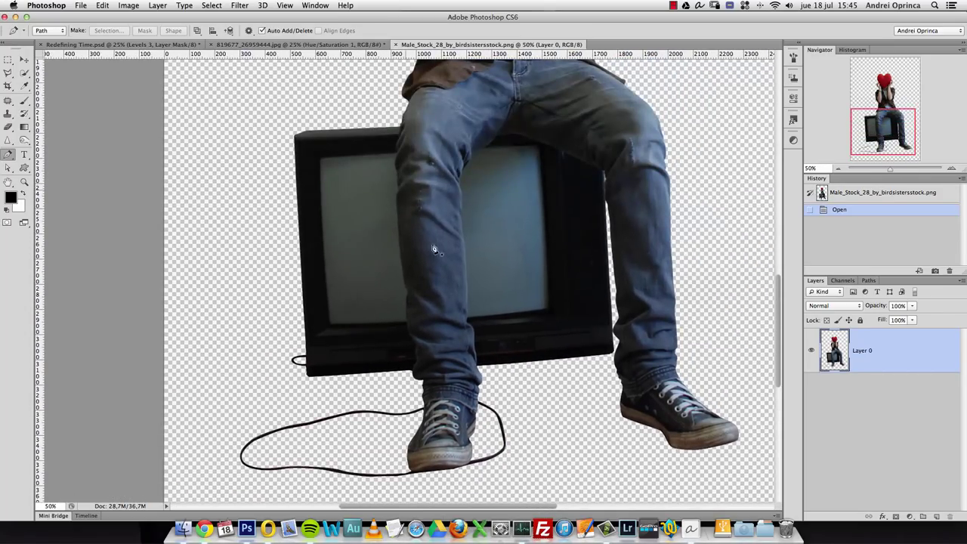
{"action": "left_click", "coordinate": [140, 45]}
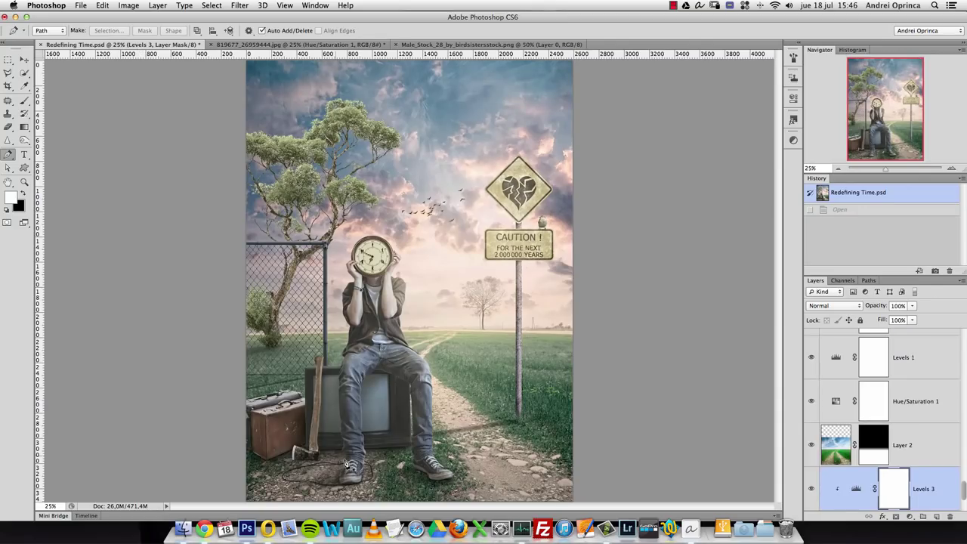
{"action": "left_click", "coordinate": [479, 45]}
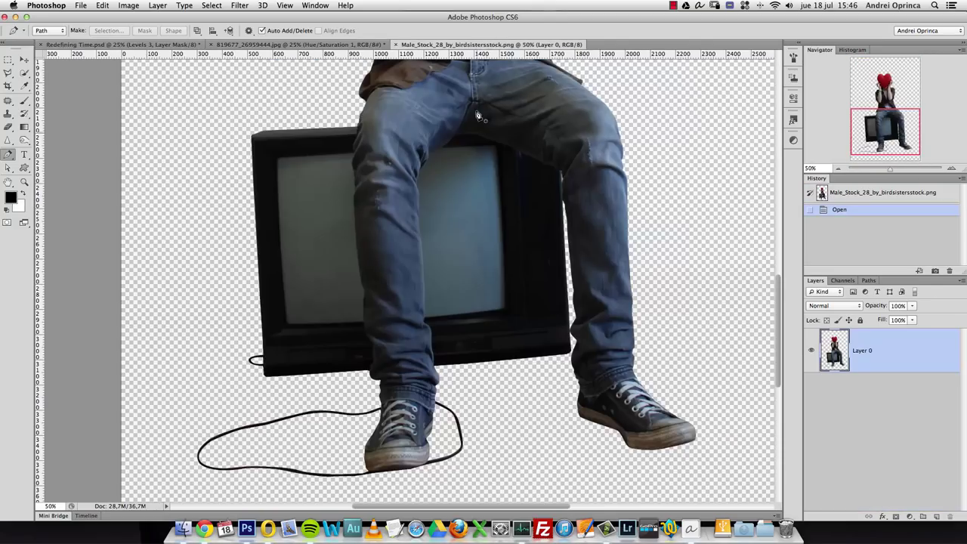
Copy the entire canvas of the cut-out seated man image and close its PNG document
{"action": "left_click", "coordinate": [488, 230], "text": "alt"}
{"action": "left_click", "coordinate": [488, 230], "text": "alt"}
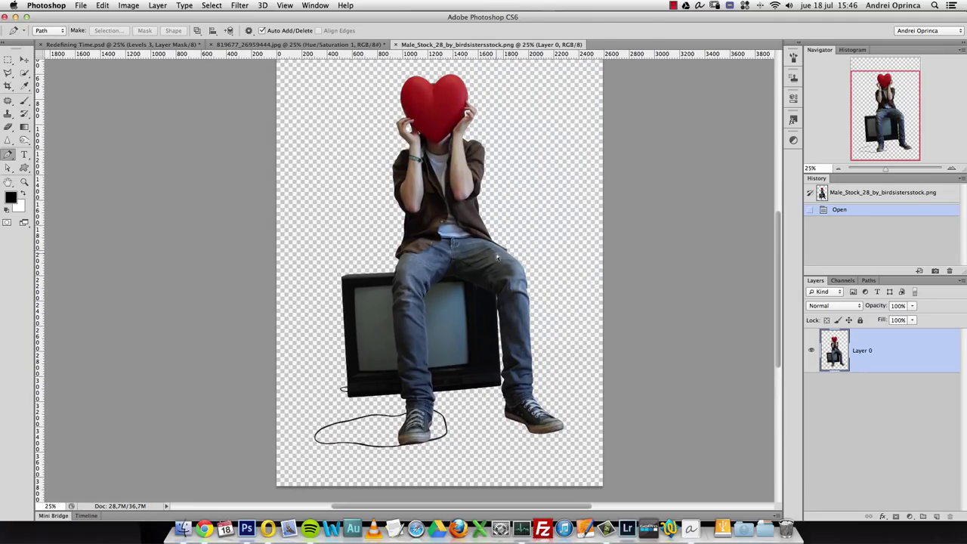
{"action": "key", "text": "super+a"}
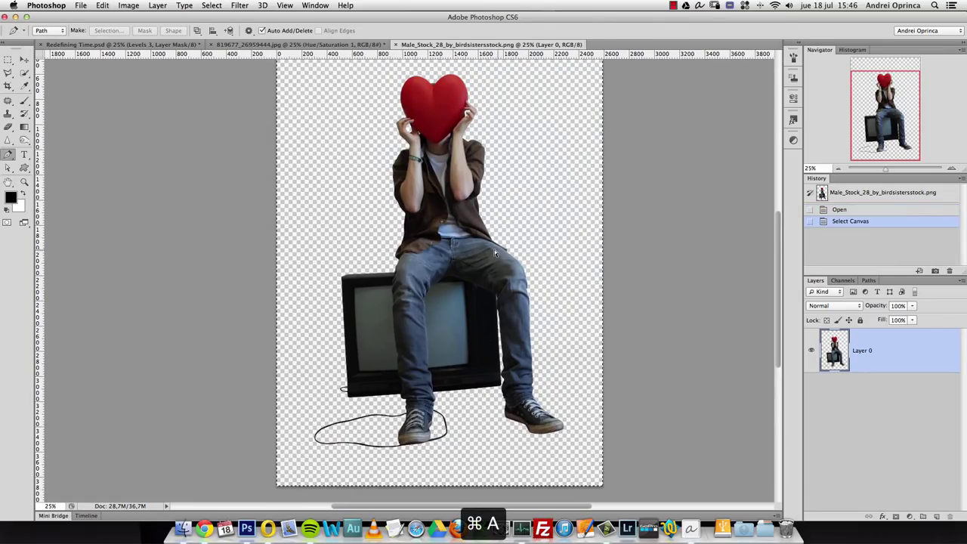
{"action": "key", "text": "super+w"}
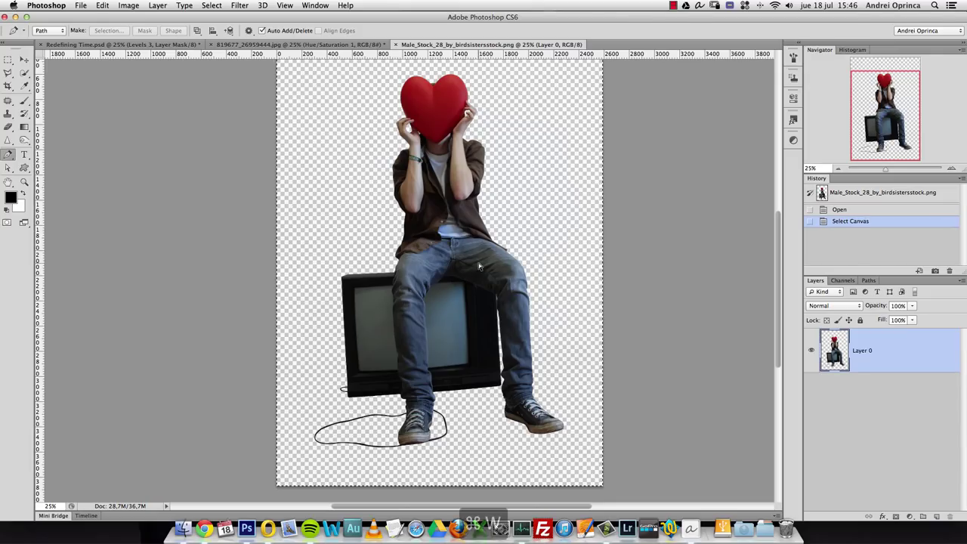
Paste the cut-out man above the Color Fill 1 layer in 819677_26959444.jpg and move him up until his shoes reach the road
{"action": "key", "text": "ctrl+Tab"}
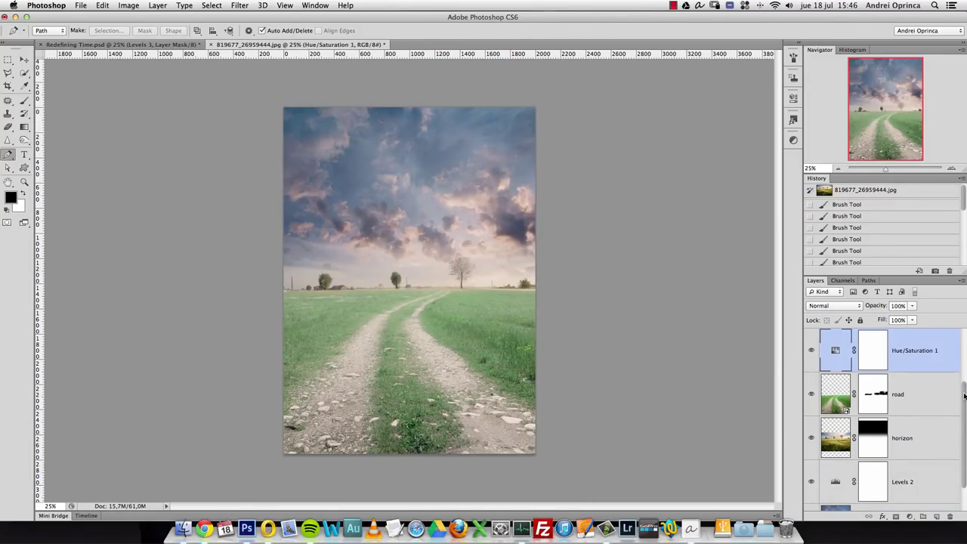
{"action": "scroll", "coordinate": [964, 396], "scroll_direction": "up", "scroll_amount": 3}
{"action": "left_click", "coordinate": [952, 370]}
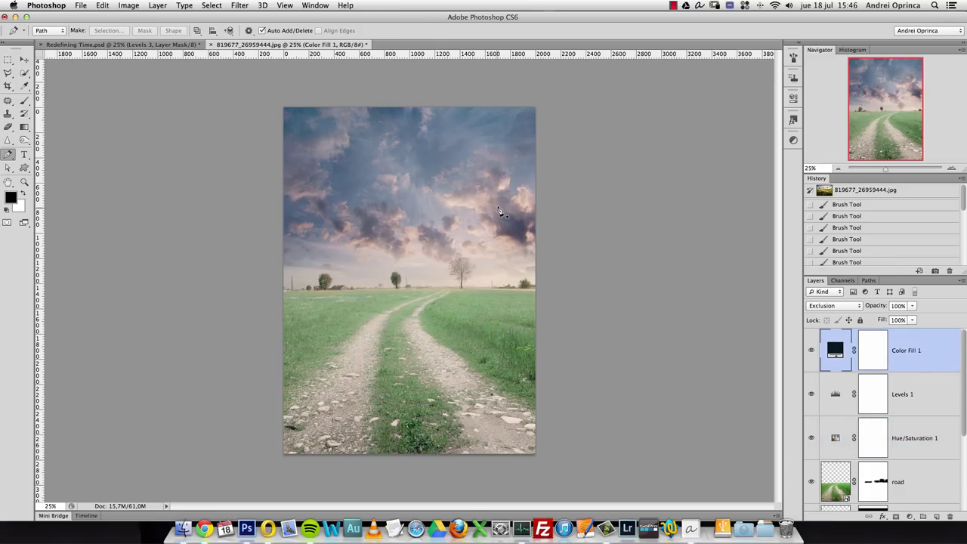
{"action": "key", "text": "super+v"}
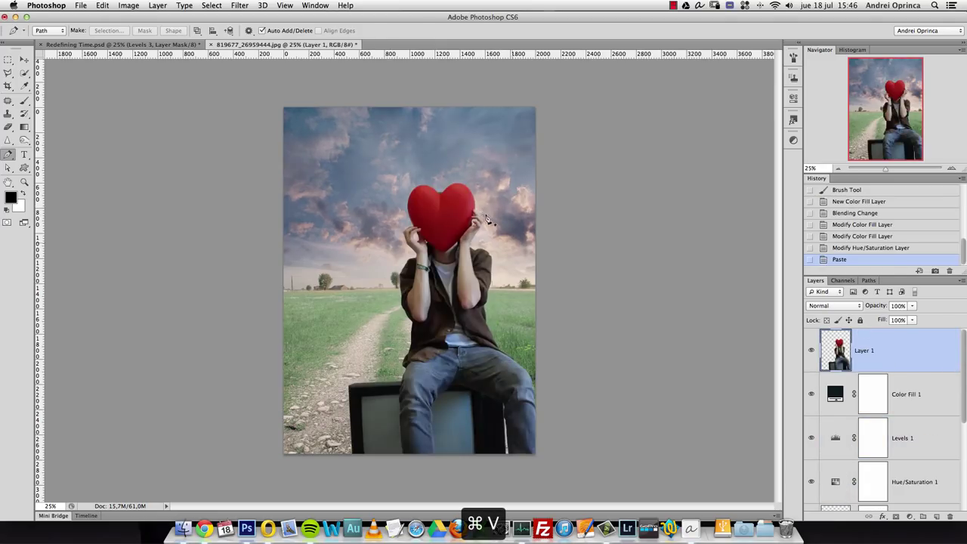
{"action": "key", "text": "v"}
{"action": "left_click_drag", "start_coordinate": [454, 326], "coordinate": [420, 247]}
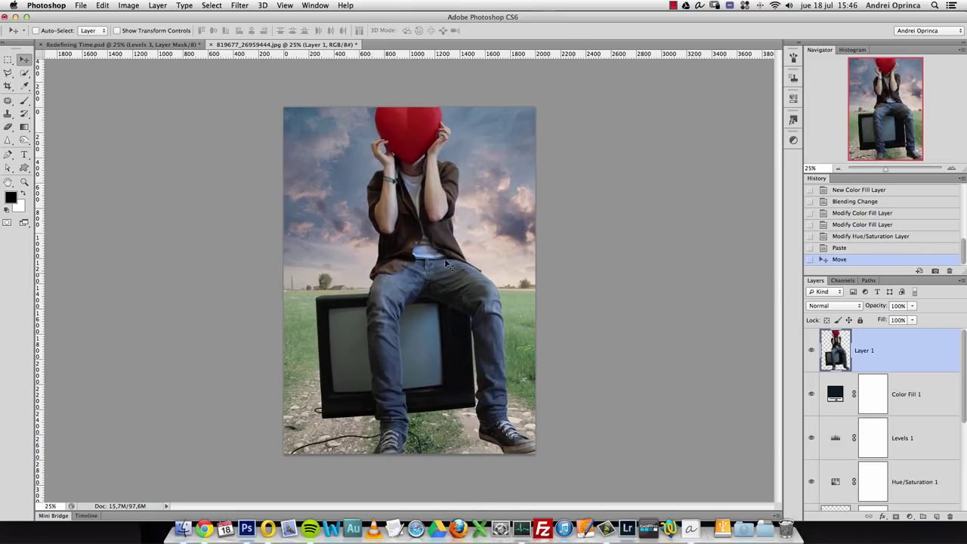
Convert the pasted man's layer to a smart object and scale it proportionally to 60%
{"action": "right_click", "coordinate": [892, 349]}
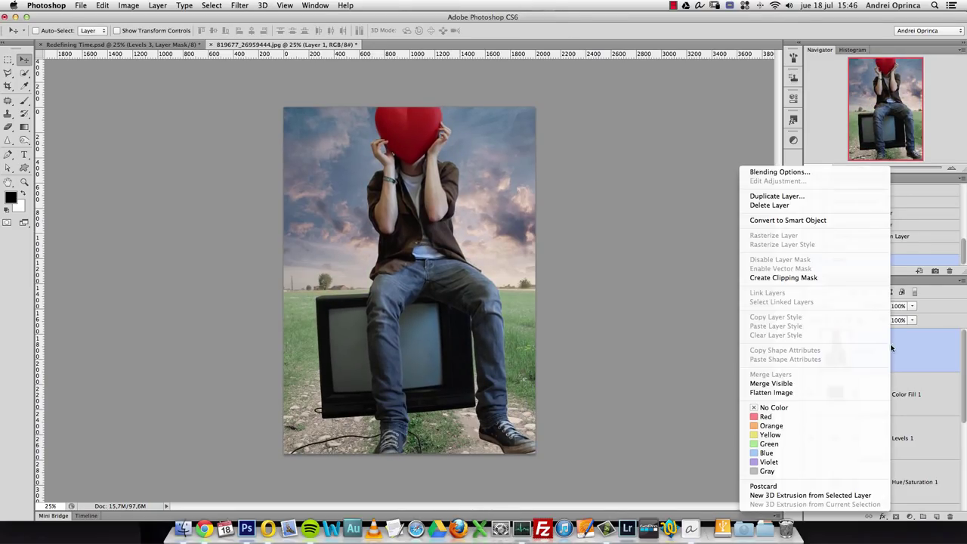
{"action": "left_click", "coordinate": [818, 220]}
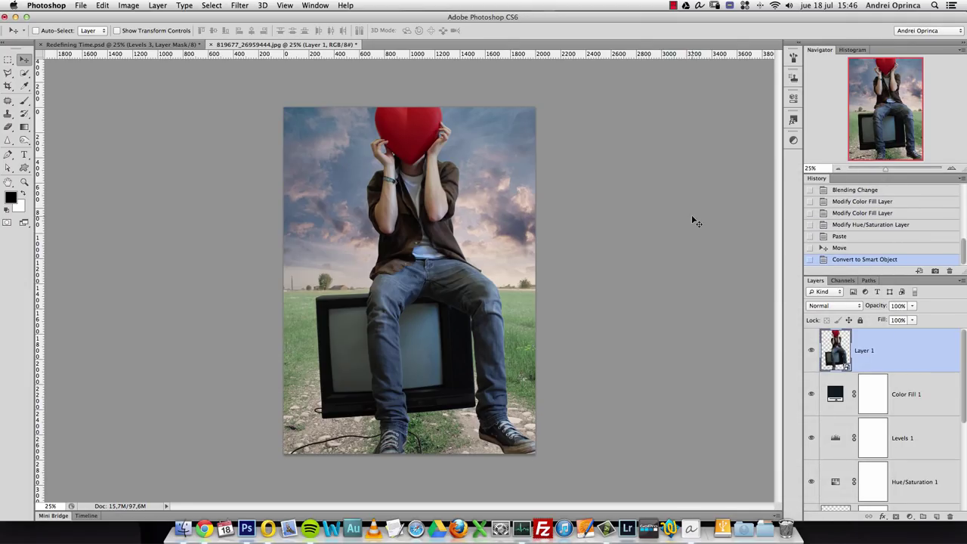
{"action": "key", "text": "super+t"}
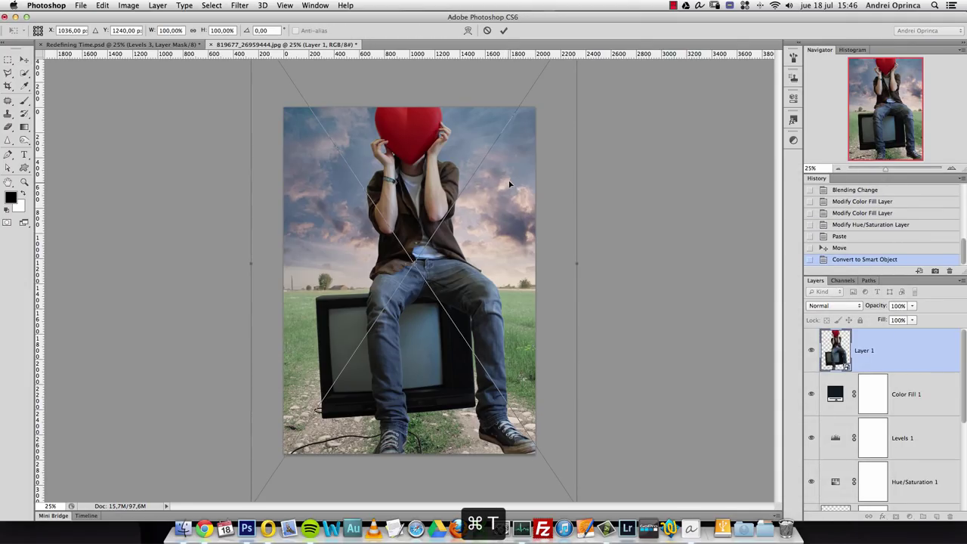
{"action": "left_click", "coordinate": [193, 30]}
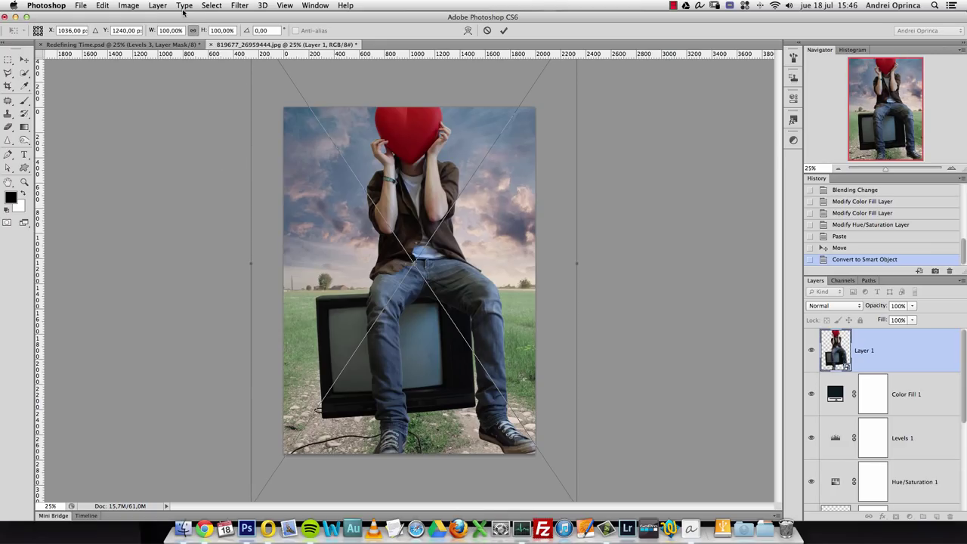
{"action": "left_click", "coordinate": [170, 31]}
{"action": "type", "text": "60"}
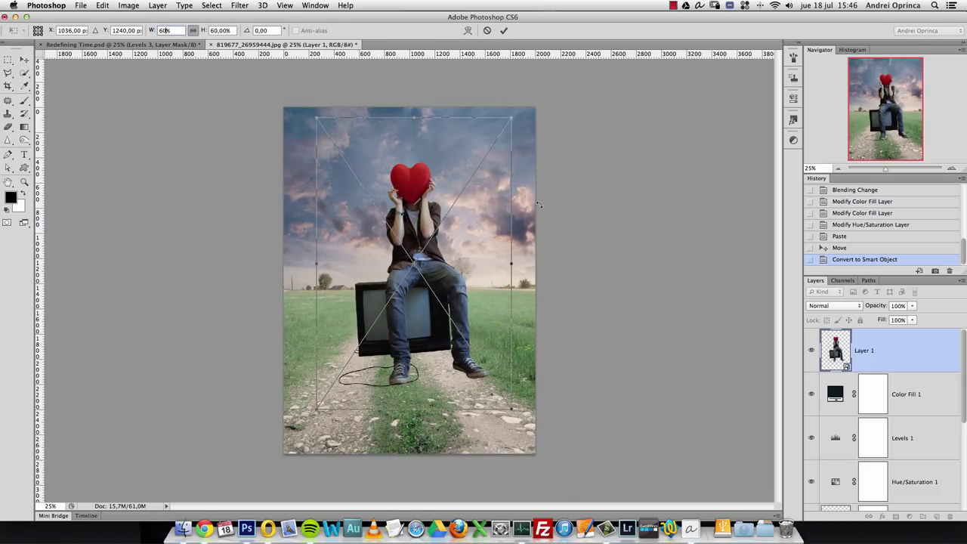
Scale the seated man layer to 55%, rotate it about 2.33 degrees and place it over the start of the dirt path
{"action": "key", "text": "Return"}
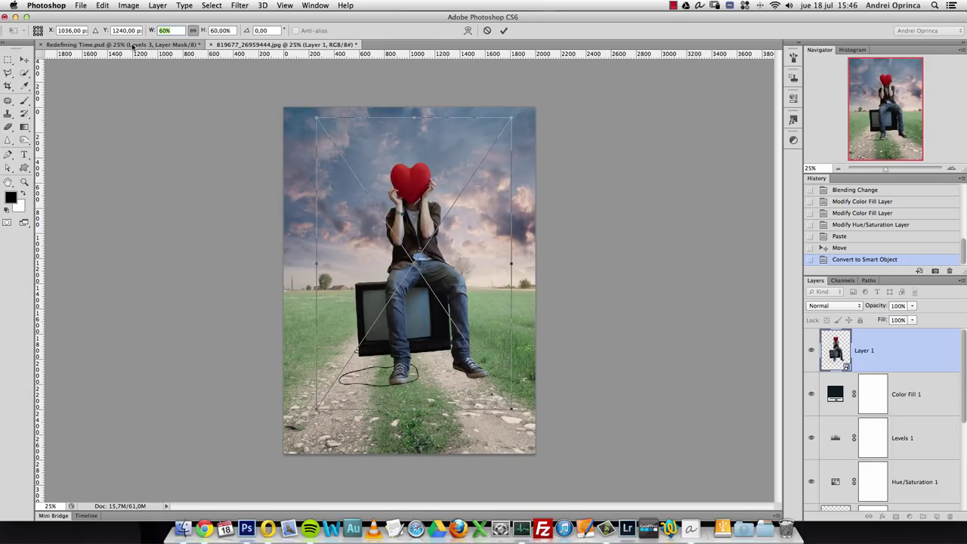
{"action": "type", "text": "5"}
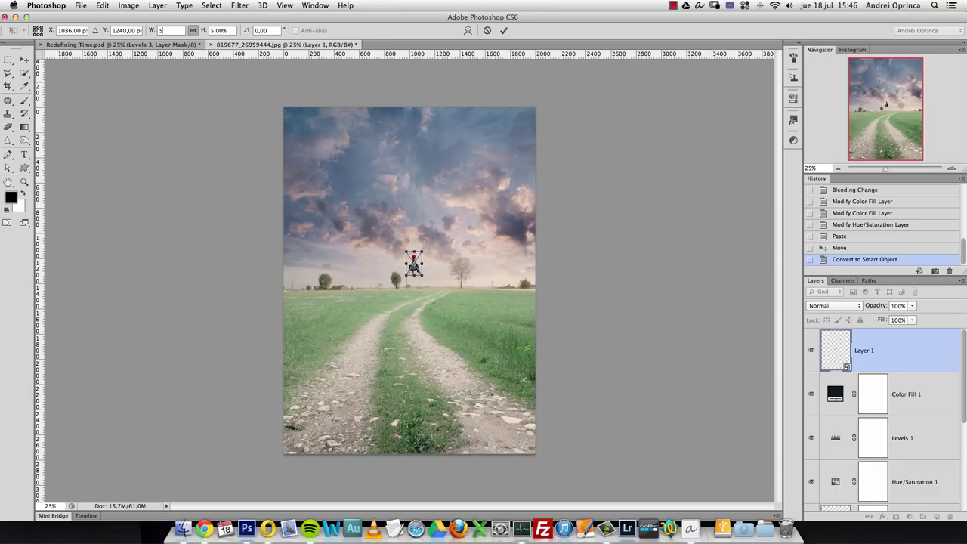
{"action": "type", "text": "5"}
{"action": "left_click_drag", "start_coordinate": [454, 269], "coordinate": [415, 315]}
{"action": "left_click_drag", "start_coordinate": [488, 168], "coordinate": [482, 178]}
{"action": "left_click_drag", "start_coordinate": [386, 303], "coordinate": [408, 296]}
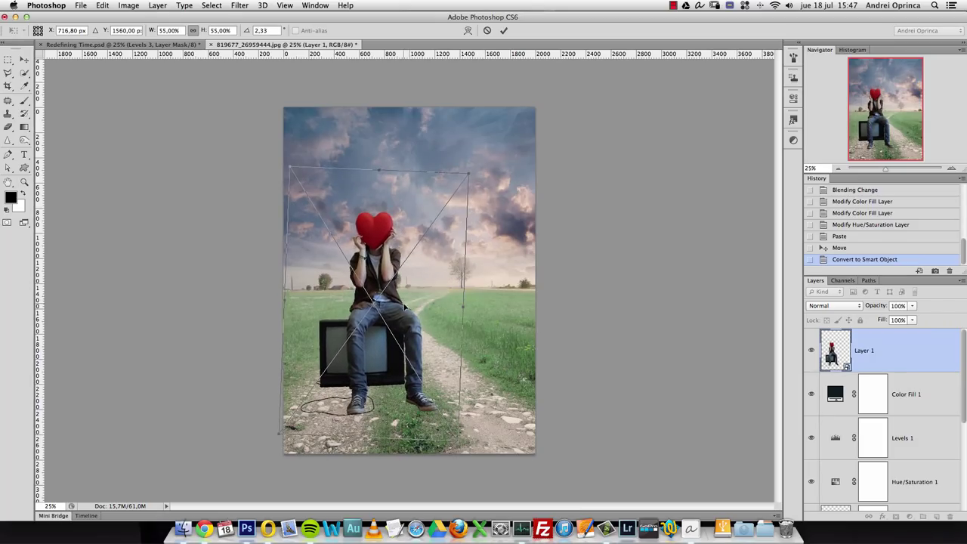
{"action": "key", "text": "Return"}
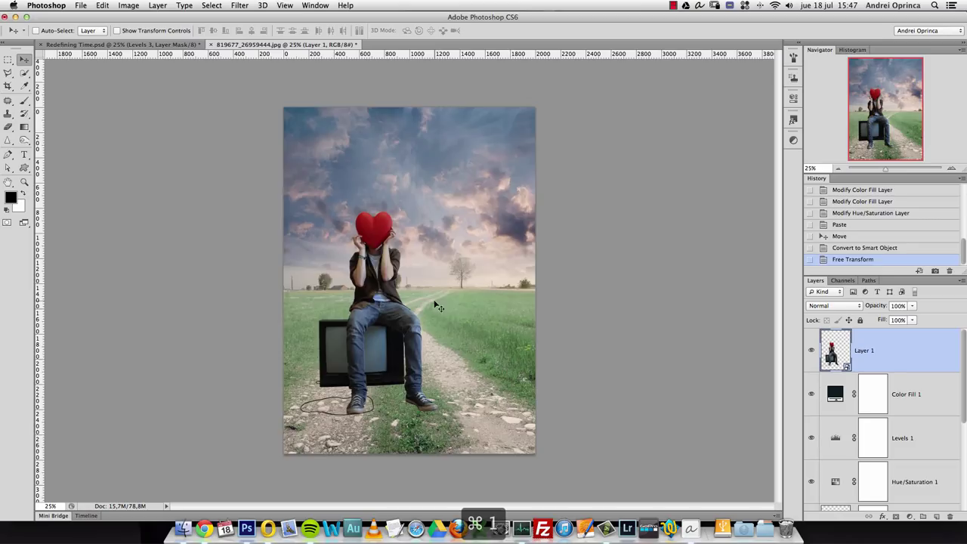
Nudge the seated man slightly on the path and check the edges of the television at 100% magnification
{"action": "key", "text": "super+1"}
{"action": "mouse_move", "coordinate": [536, 296]}
{"action": "left_mouse_down"}
{"action": "mouse_move", "coordinate": [543, 243]}
{"action": "mouse_move", "coordinate": [555, 258]}
{"action": "mouse_move", "coordinate": [553, 305]}
{"action": "left_mouse_up"}
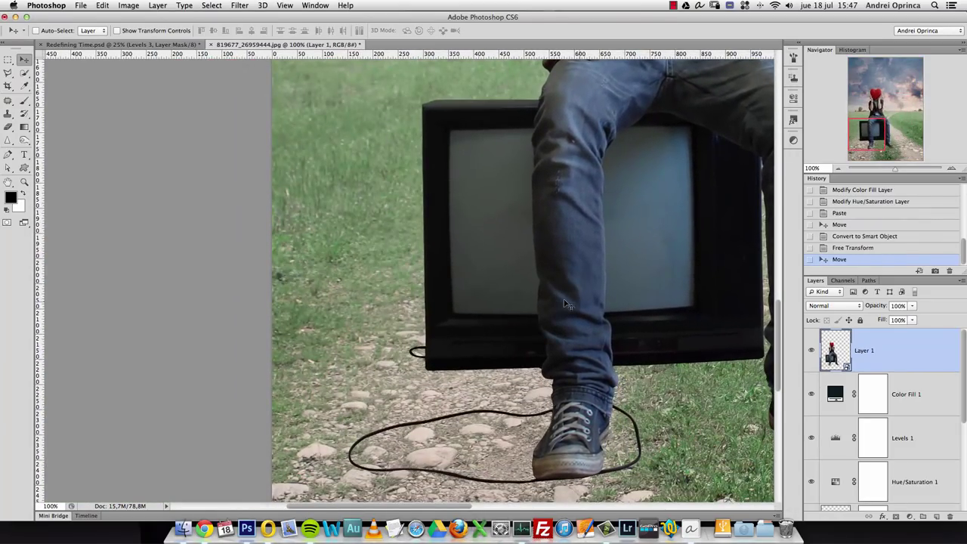
{"action": "scroll", "coordinate": [536, 276], "scroll_direction": "up", "scroll_amount": 3}
{"action": "scroll", "coordinate": [491, 310], "scroll_direction": "right", "scroll_amount": 1}
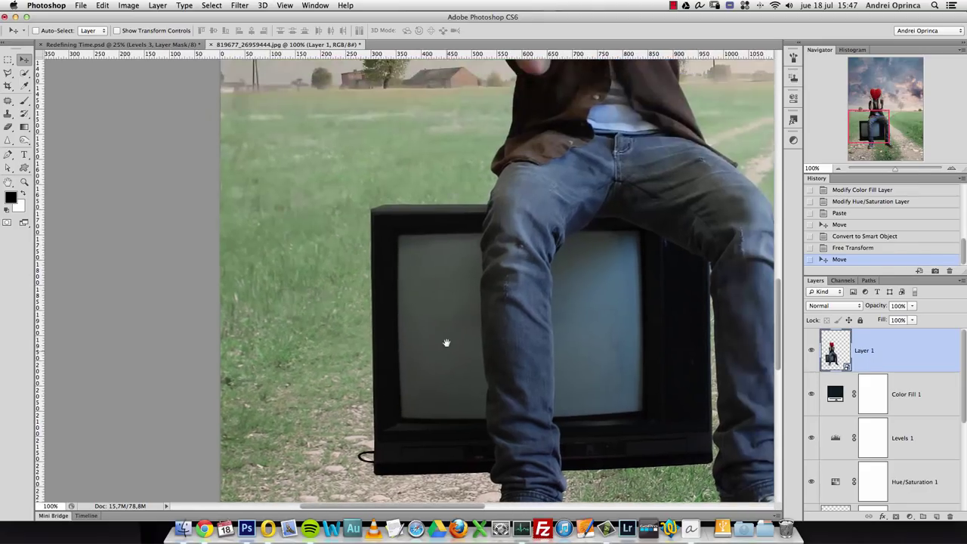
{"action": "left_click_drag", "start_coordinate": [533, 246], "coordinate": [545, 261]}
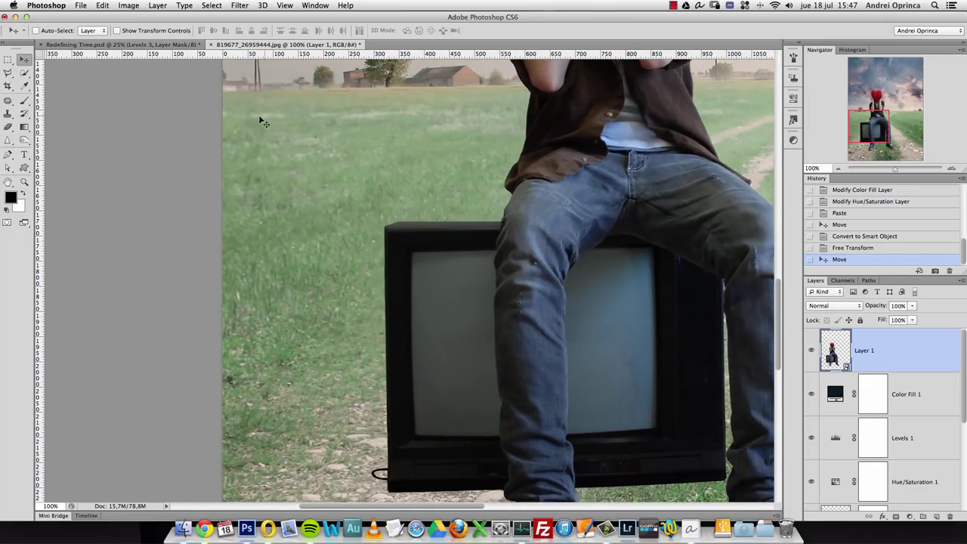
Preview a 1 px black outside stroke on Layer 1 to check the cutout for stray pixels
{"action": "double_click", "coordinate": [901, 353]}
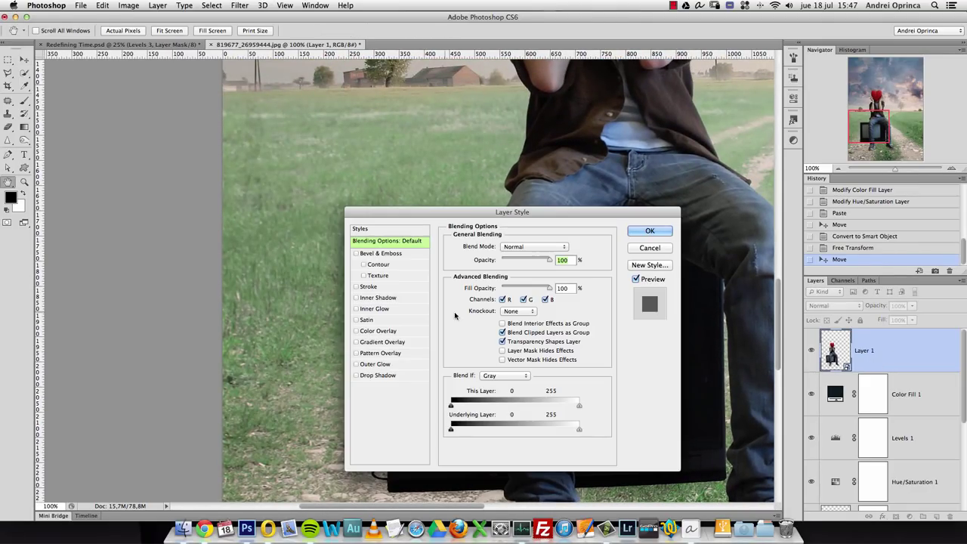
{"action": "left_click", "coordinate": [368, 287]}
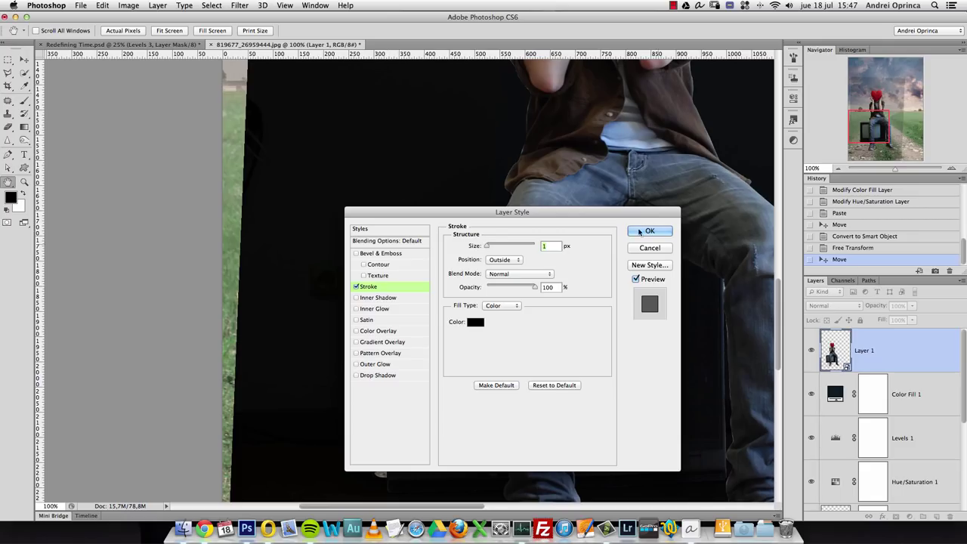
{"action": "key", "text": "Return"}
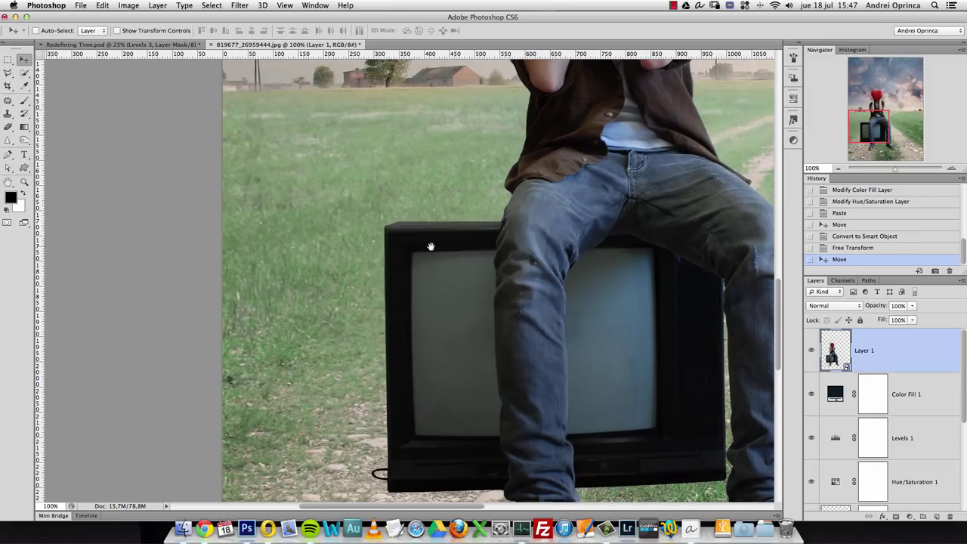
Open the contents of the Layer 1 smart object and check them for leftover pixels with a 1 px outside stroke preview
{"action": "left_click_drag", "start_coordinate": [445, 251], "coordinate": [524, 323]}
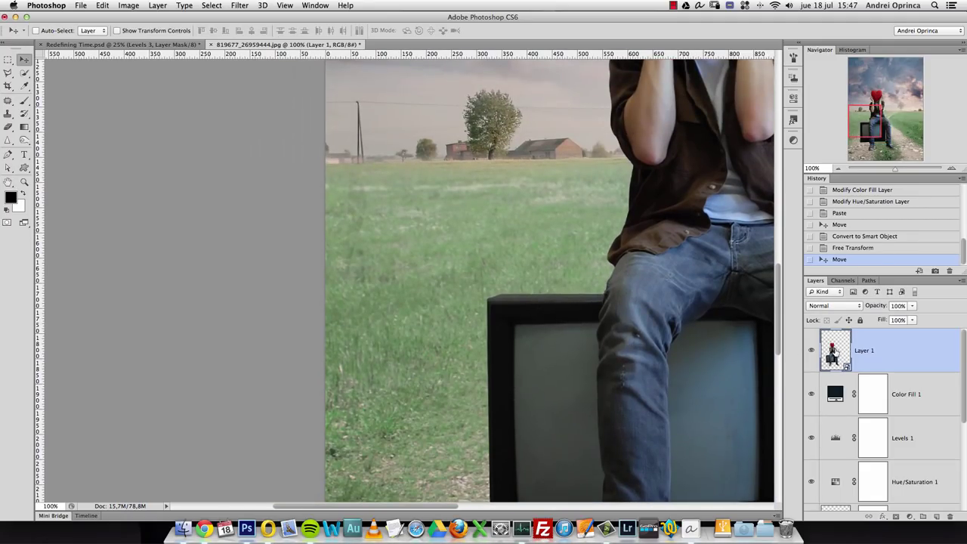
{"action": "double_click", "coordinate": [834, 352]}
{"action": "scroll", "coordinate": [325, 218], "scroll_direction": "up", "scroll_amount": 2}
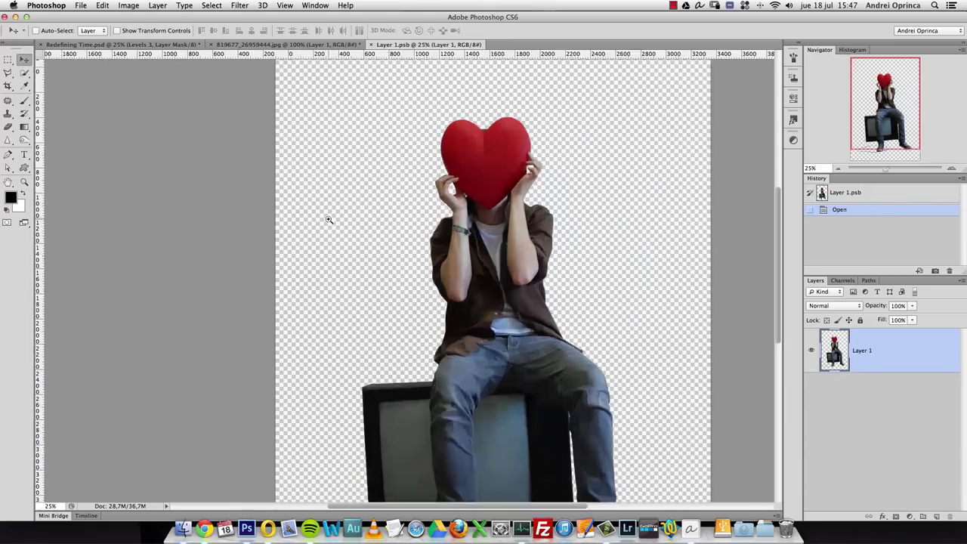
{"action": "double_click", "coordinate": [871, 357]}
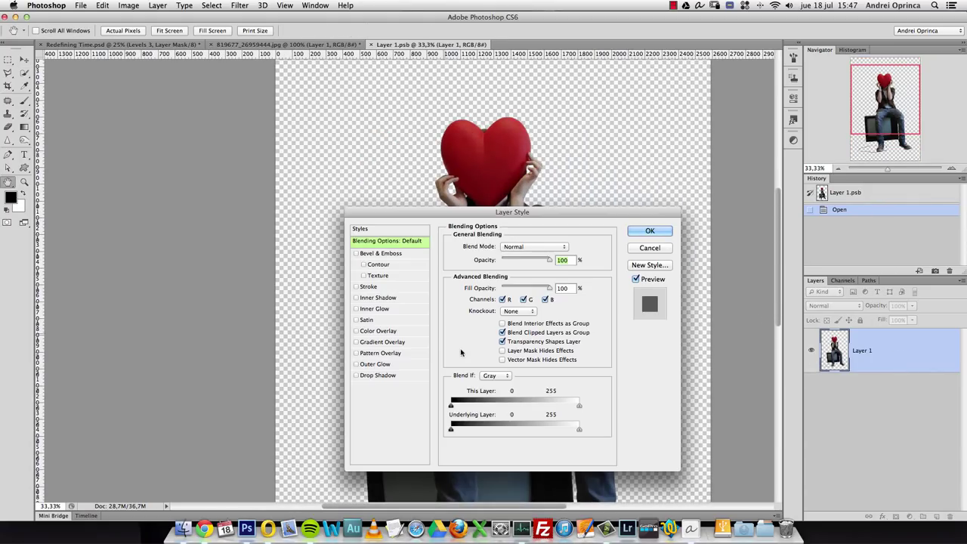
{"action": "left_click", "coordinate": [369, 287]}
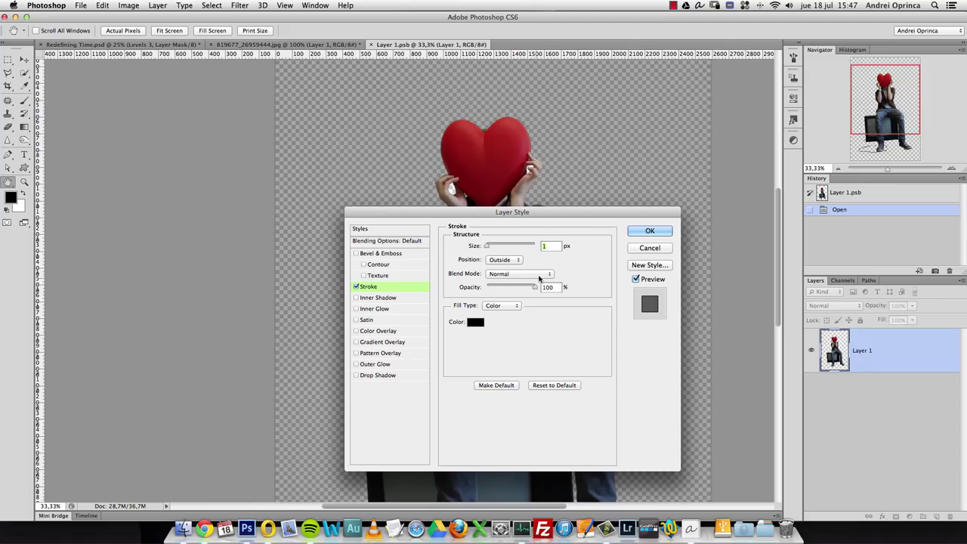
{"action": "key", "text": "Escape"}
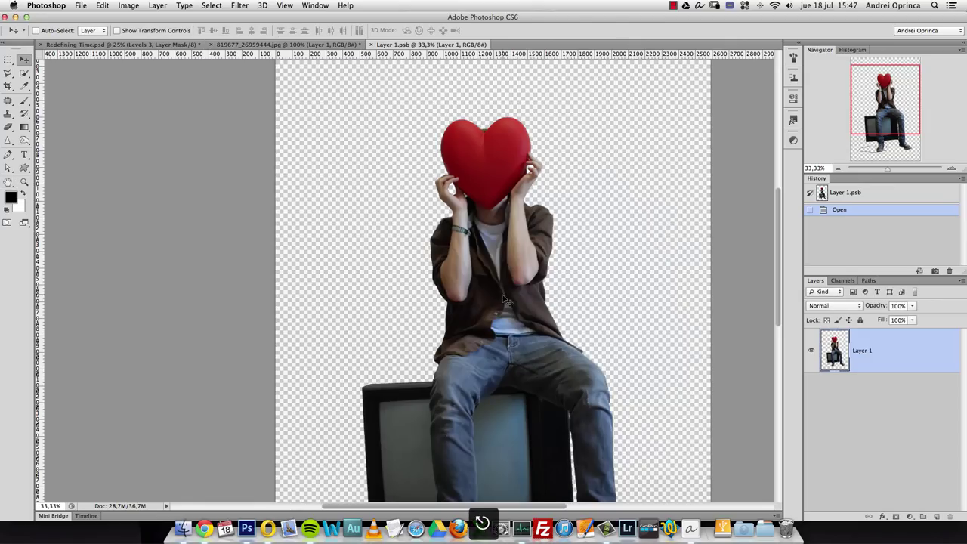
Load the outline of the man and television as a selection, keeping the layer's blend mode at Normal
{"action": "left_click", "coordinate": [833, 363], "text": "super"}
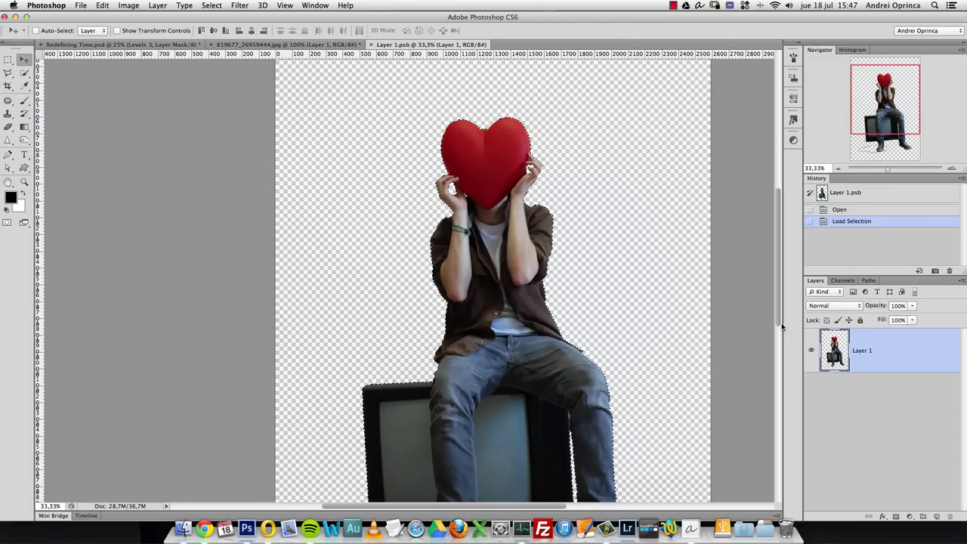
{"action": "left_click", "coordinate": [411, 295], "text": "alt"}
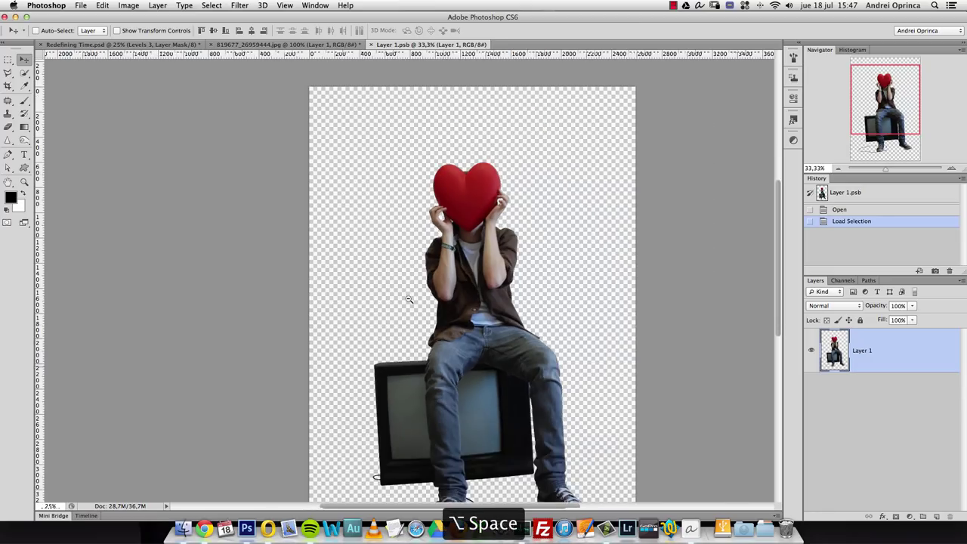
{"action": "left_click_drag", "start_coordinate": [601, 393], "coordinate": [600, 355]}
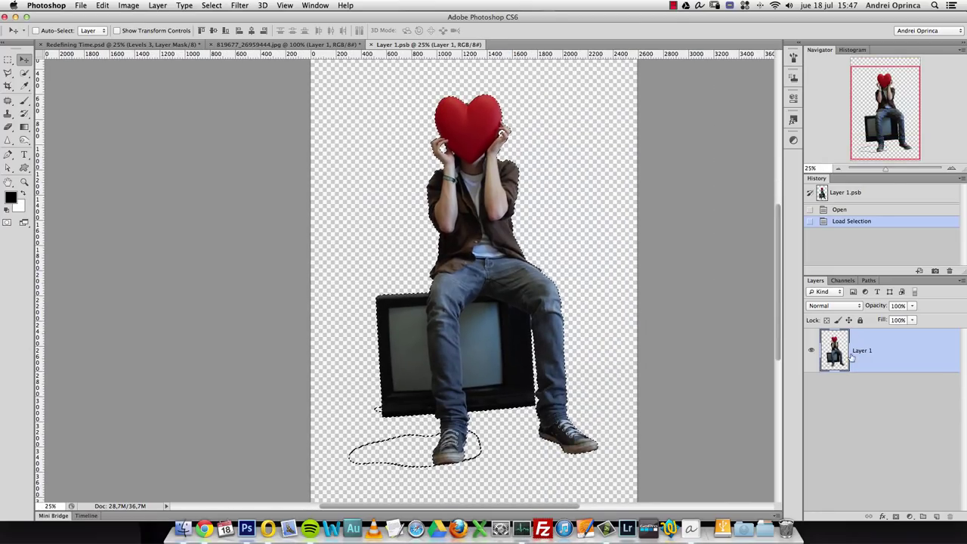
{"action": "key", "text": "alt+shift+i"}
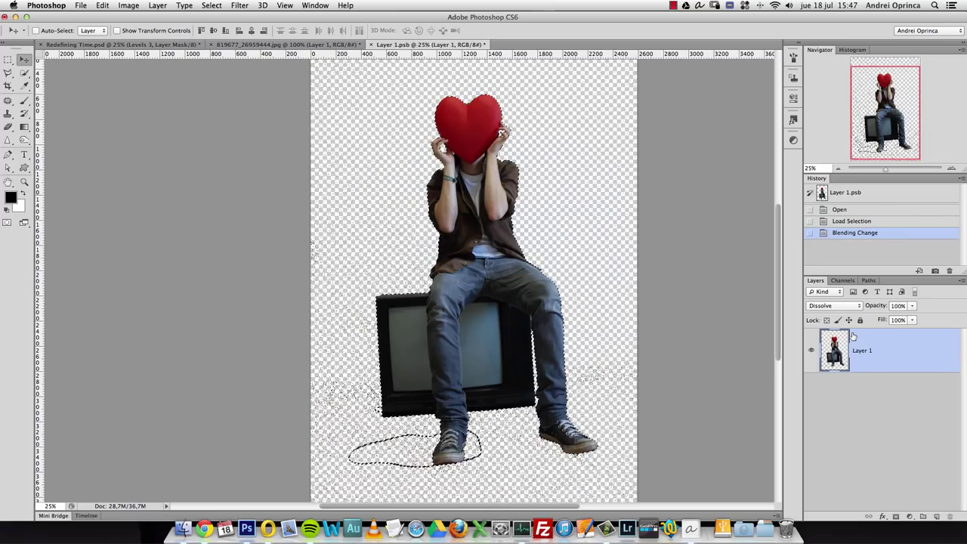
{"action": "left_click", "coordinate": [852, 220]}
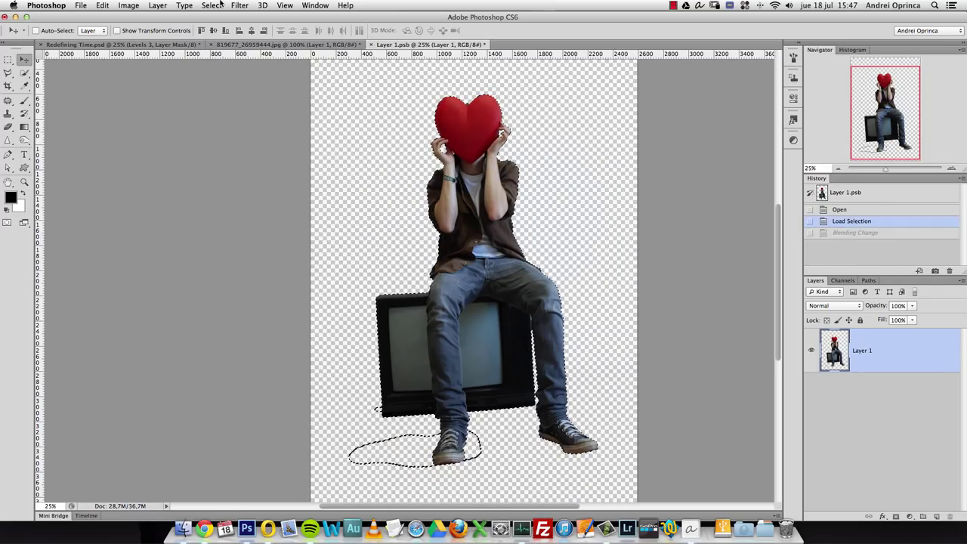
Invert the selection, clear the area around the figure repeatedly to remove faint leftover pixels, and deselect
{"action": "left_click", "coordinate": [220, 5]}
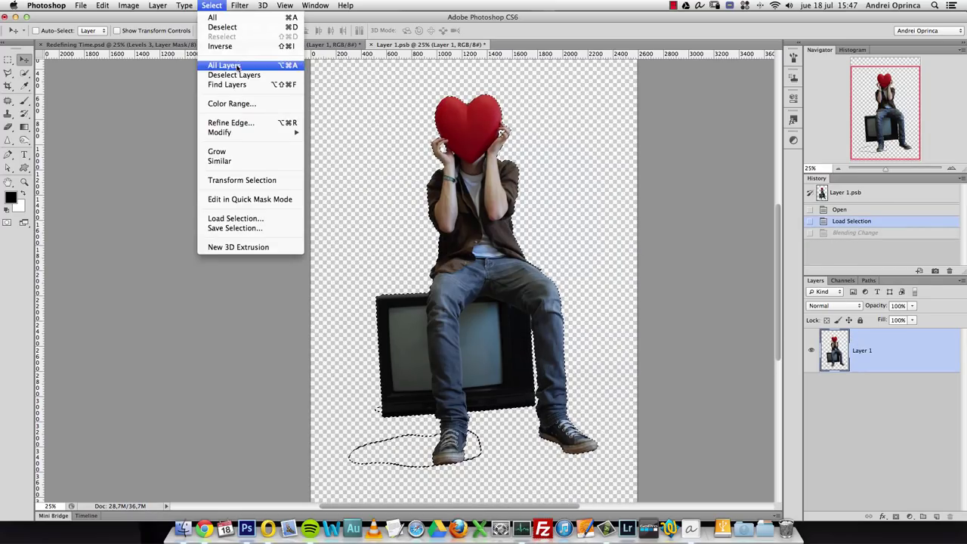
{"action": "left_click", "coordinate": [227, 46]}
{"action": "key", "text": "BackSpace"}
{"action": "key", "text": "BackSpace"}
{"action": "key", "text": "BackSpace"}
{"action": "key", "text": "BackSpace"}
{"action": "key", "text": "BackSpace"}
{"action": "key", "text": "BackSpace"}
{"action": "key", "text": "BackSpace"}
{"action": "key", "text": "BackSpace"}
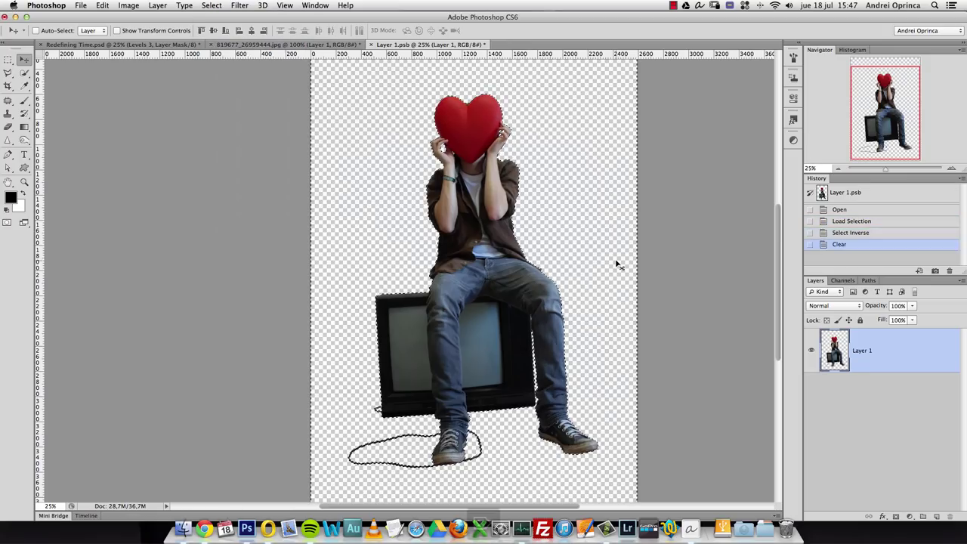
{"action": "key", "text": "super+d"}
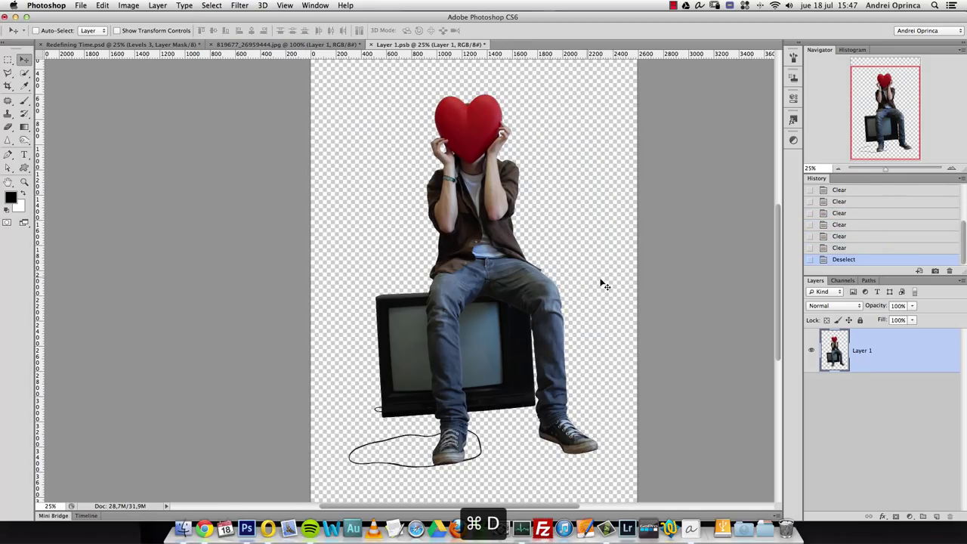
Close Layer 1.psb and save its changes back into the composite
{"action": "key", "text": "super+w"}
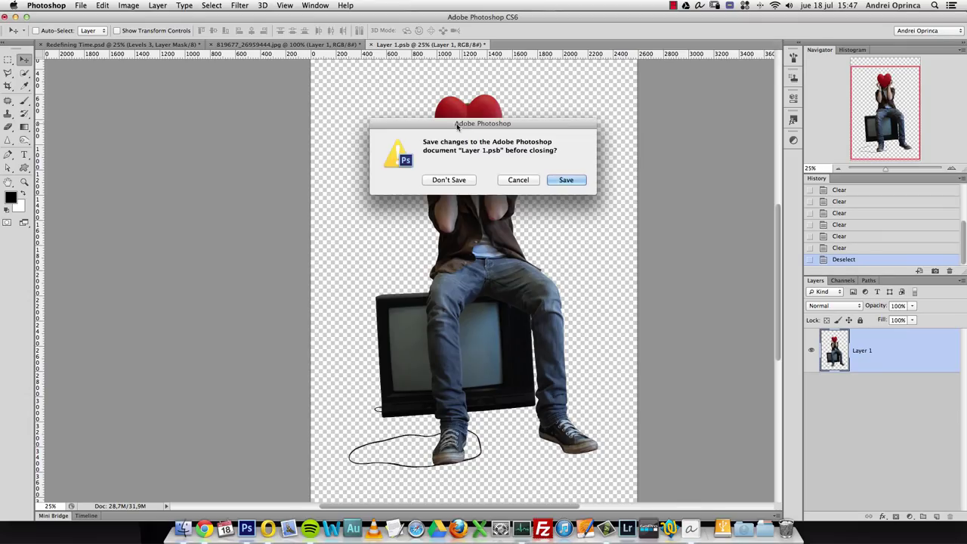
{"action": "left_click", "coordinate": [565, 181]}
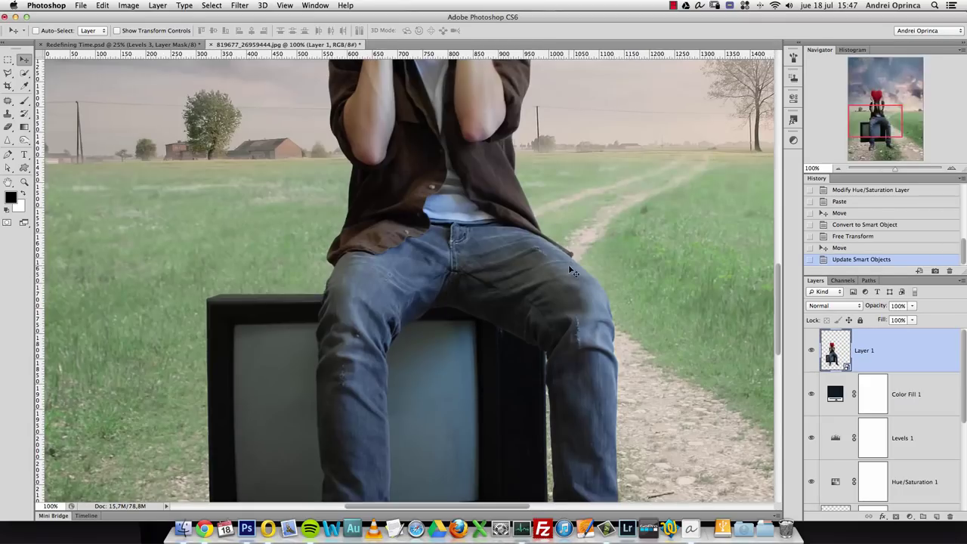
{"action": "scroll", "coordinate": [504, 302], "scroll_direction": "down", "scroll_amount": 1}
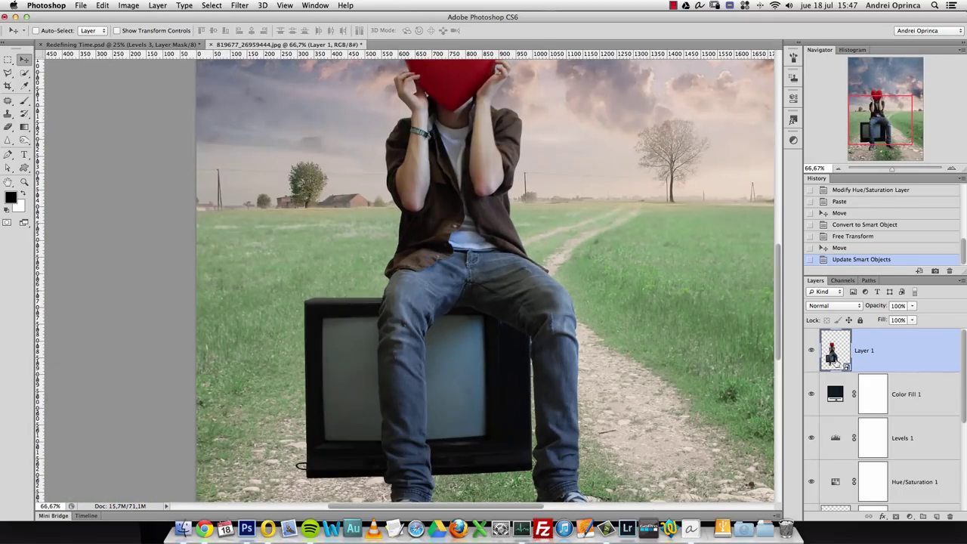
Reposition the seated man lower in the foreground so his feet rest on the stony path, with his head just above the horizon
{"action": "left_click_drag", "start_coordinate": [343, 254], "coordinate": [393, 281]}
{"action": "scroll", "coordinate": [449, 388], "scroll_direction": "down", "scroll_amount": 3}
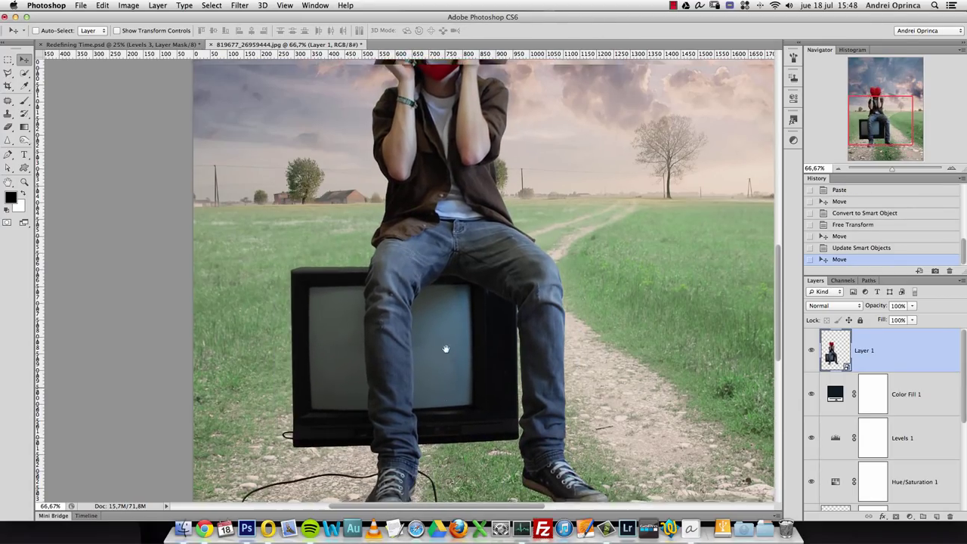
{"action": "mouse_move", "coordinate": [448, 313]}
{"action": "left_mouse_down"}
{"action": "mouse_move", "coordinate": [434, 327]}
{"action": "mouse_move", "coordinate": [452, 305]}
{"action": "left_mouse_up"}
{"action": "key", "text": "super+minus"}
{"action": "key", "text": "super+minus"}
{"action": "key", "text": "super+minus"}
{"action": "left_click_drag", "start_coordinate": [408, 330], "coordinate": [405, 351]}
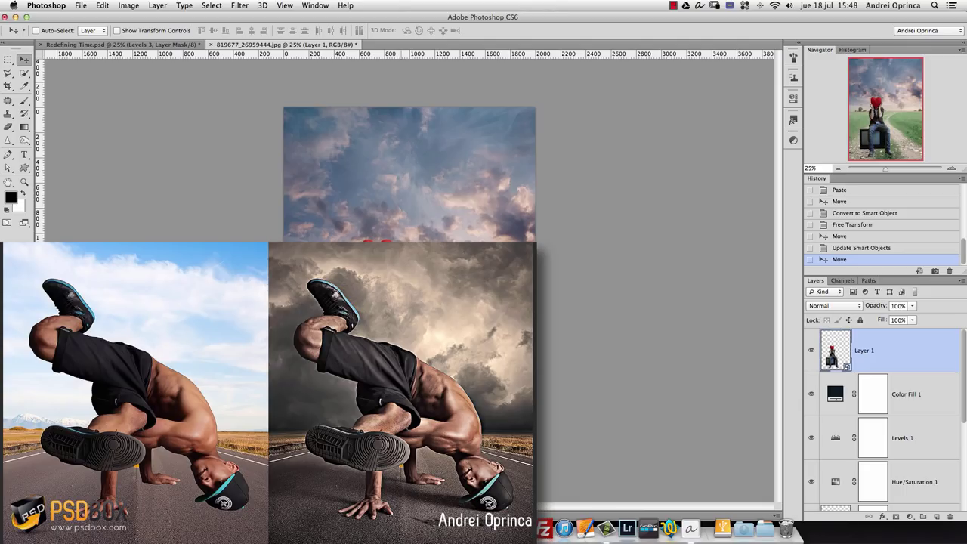
{"action": "left_click_drag", "start_coordinate": [386, 376], "coordinate": [391, 326]}
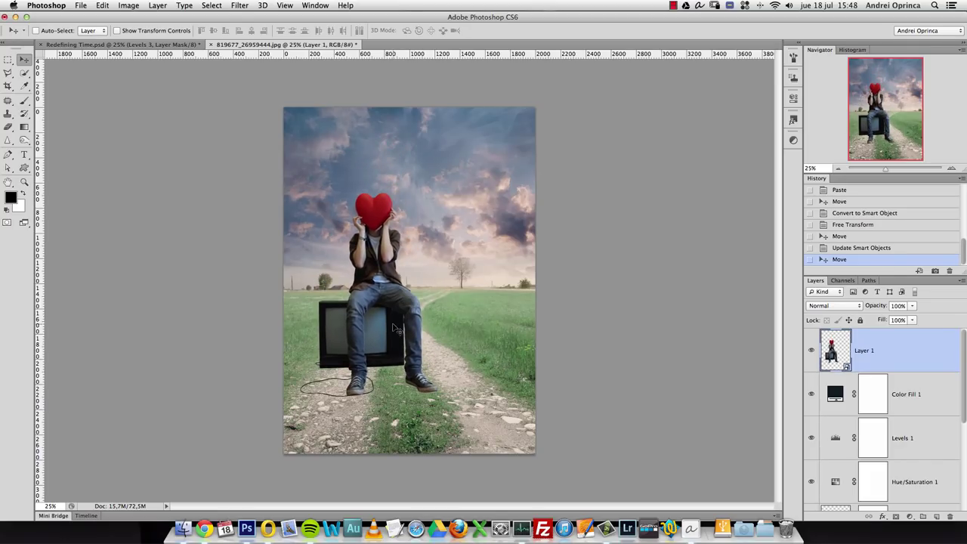
{"action": "mouse_move", "coordinate": [392, 330]}
{"action": "left_mouse_down"}
{"action": "mouse_move", "coordinate": [379, 360]}
{"action": "mouse_move", "coordinate": [381, 342]}
{"action": "mouse_move", "coordinate": [399, 353]}
{"action": "mouse_move", "coordinate": [393, 347]}
{"action": "left_mouse_up"}
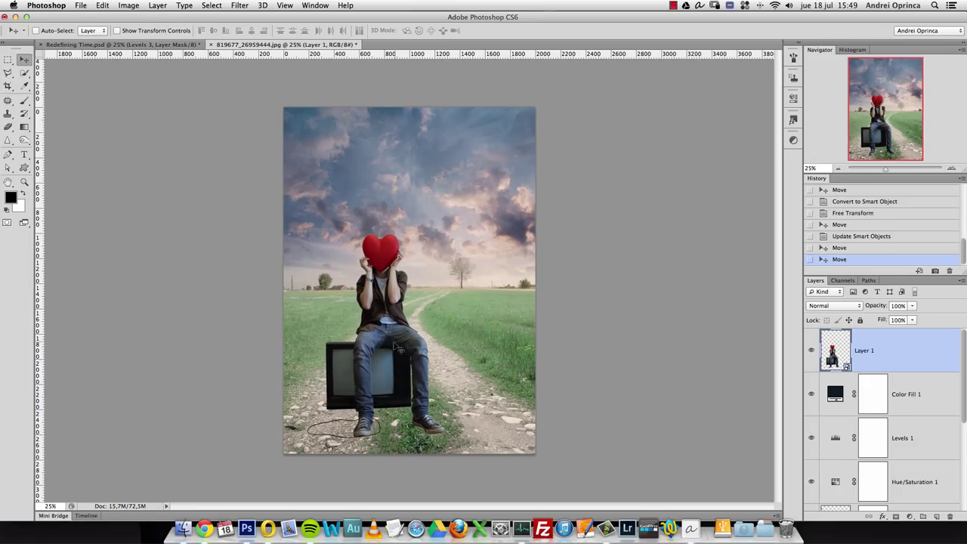
Rename the seated man's layer as "model"
{"action": "double_click", "coordinate": [867, 350]}
{"action": "type", "text": "model"}
{"action": "key", "text": "Return"}
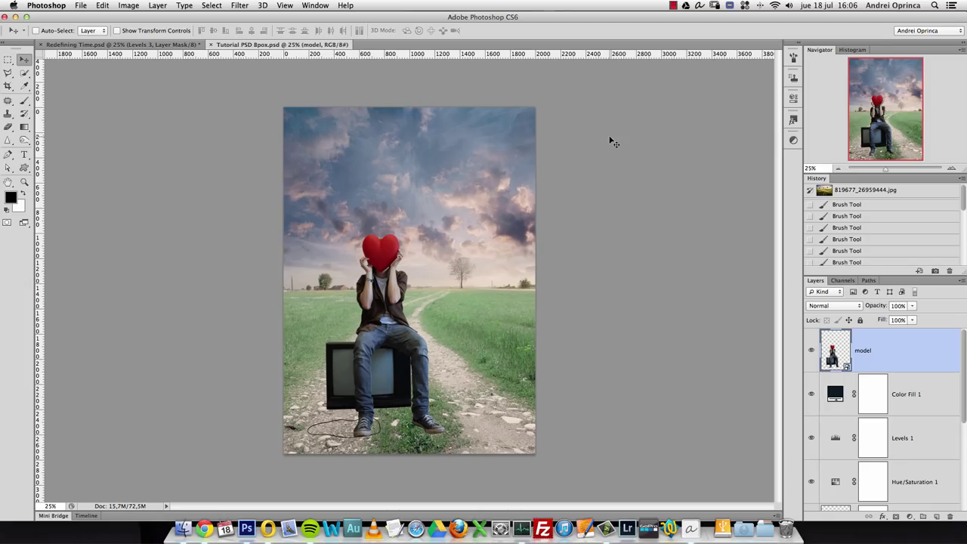
Open the chain-link fence photo Various0441_M.jpg from the Stock folder
{"action": "key", "text": "super+o"}
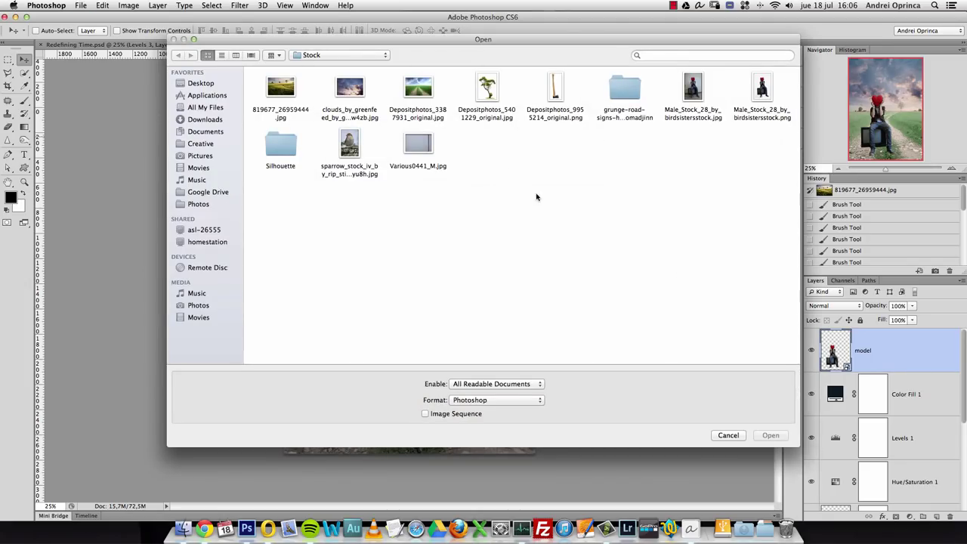
{"action": "left_click", "coordinate": [422, 154]}
{"action": "left_click", "coordinate": [769, 436]}
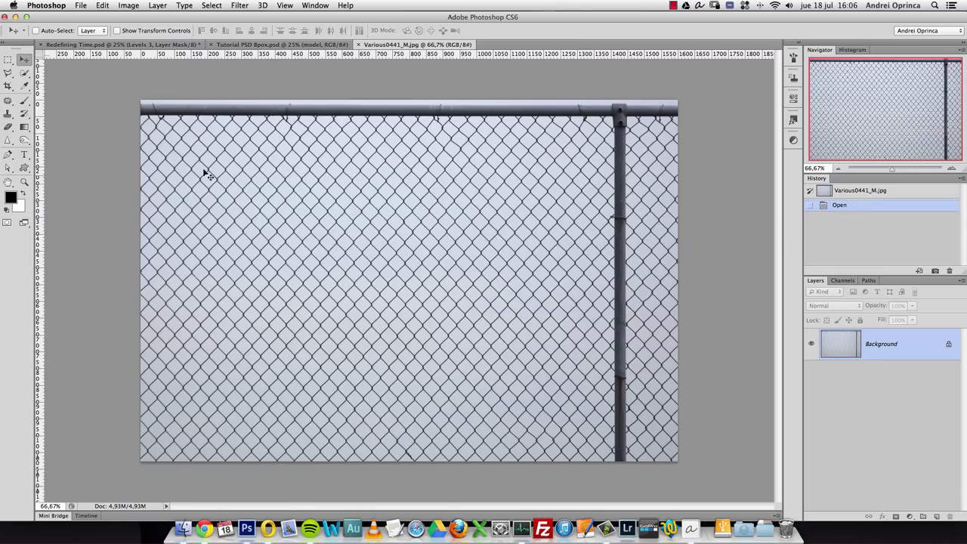
{"action": "left_click", "coordinate": [952, 170]}
{"action": "left_click", "coordinate": [952, 170]}
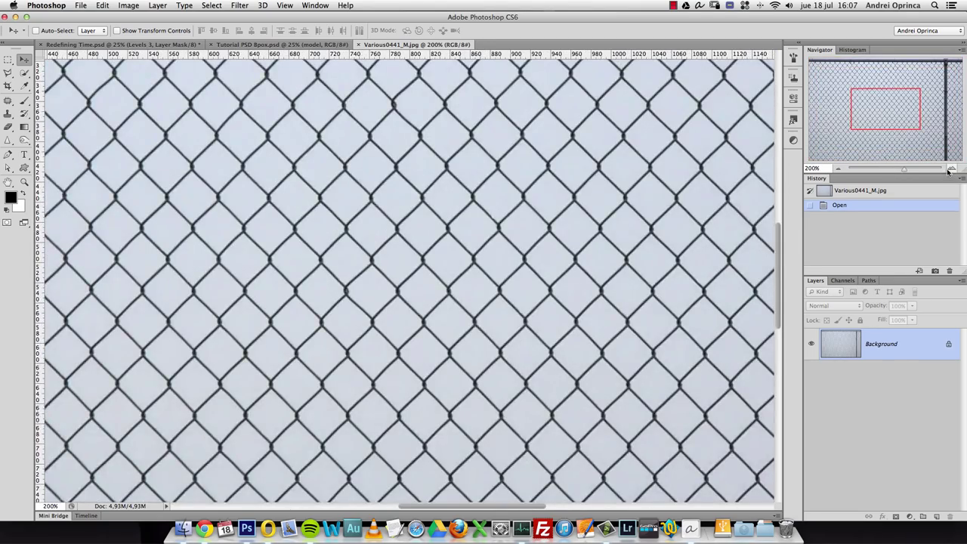
{"action": "left_click_drag", "start_coordinate": [901, 125], "coordinate": [872, 122]}
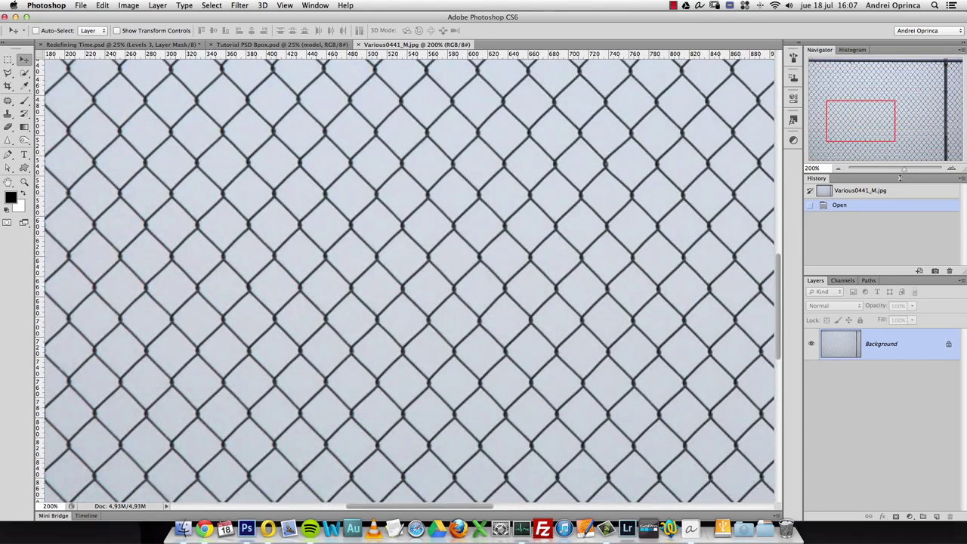
Try selecting a single mesh opening in the fence photo with the Magic Wand at tolerance 20 and inspect the selection
{"action": "left_click", "coordinate": [837, 169]}
{"action": "left_click", "coordinate": [837, 169]}
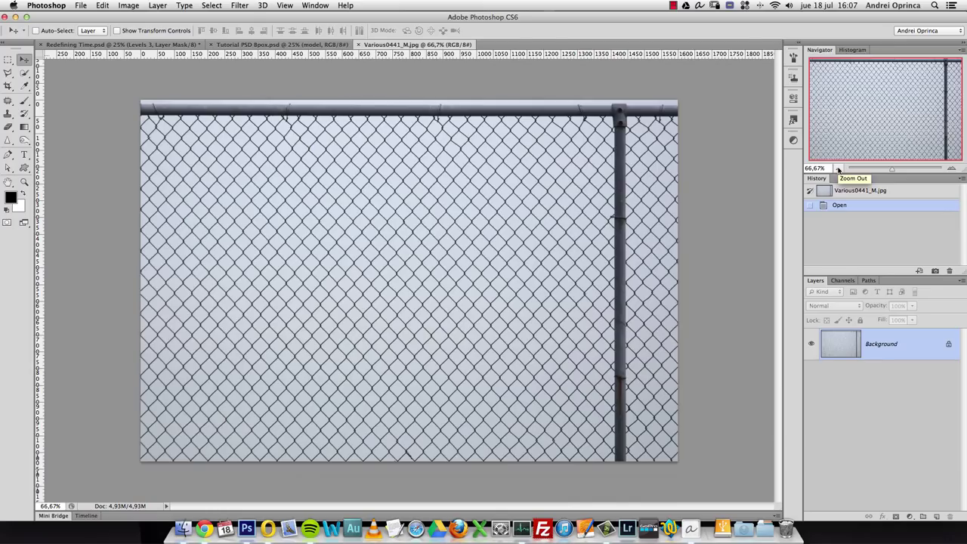
{"action": "left_click", "coordinate": [25, 76]}
{"action": "left_click_drag", "start_coordinate": [24, 75], "coordinate": [59, 83]}
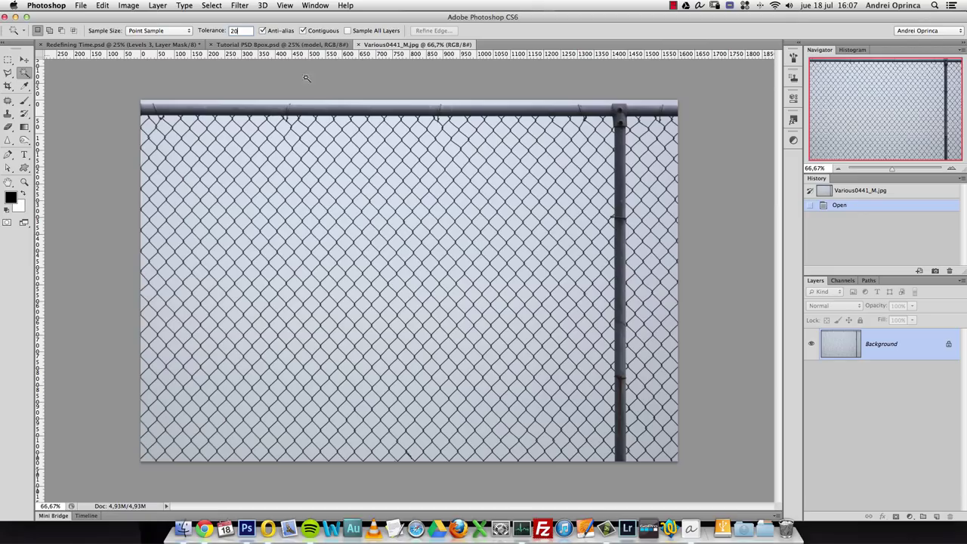
{"action": "left_click", "coordinate": [321, 195]}
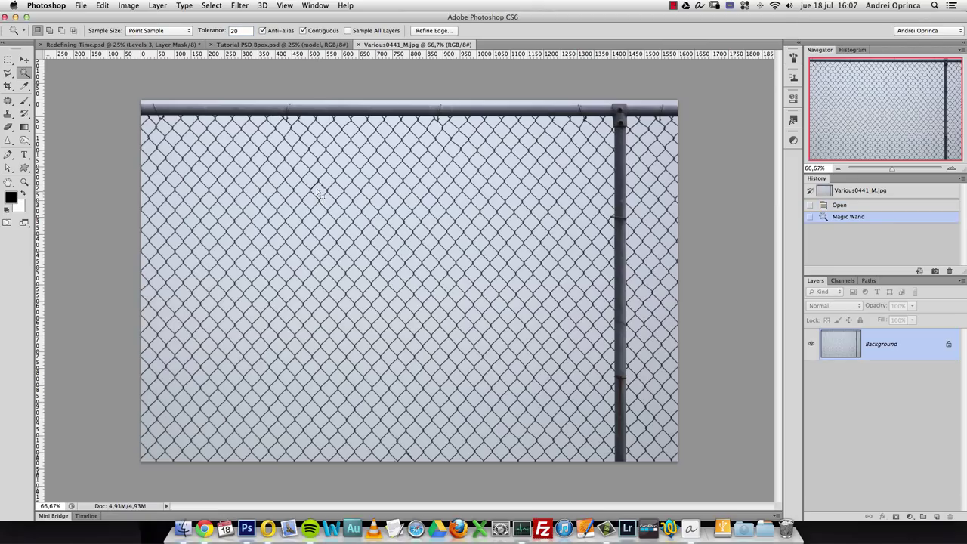
{"action": "left_click", "coordinate": [952, 169]}
{"action": "left_click", "coordinate": [952, 168]}
{"action": "left_click_drag", "start_coordinate": [292, 144], "coordinate": [563, 355]}
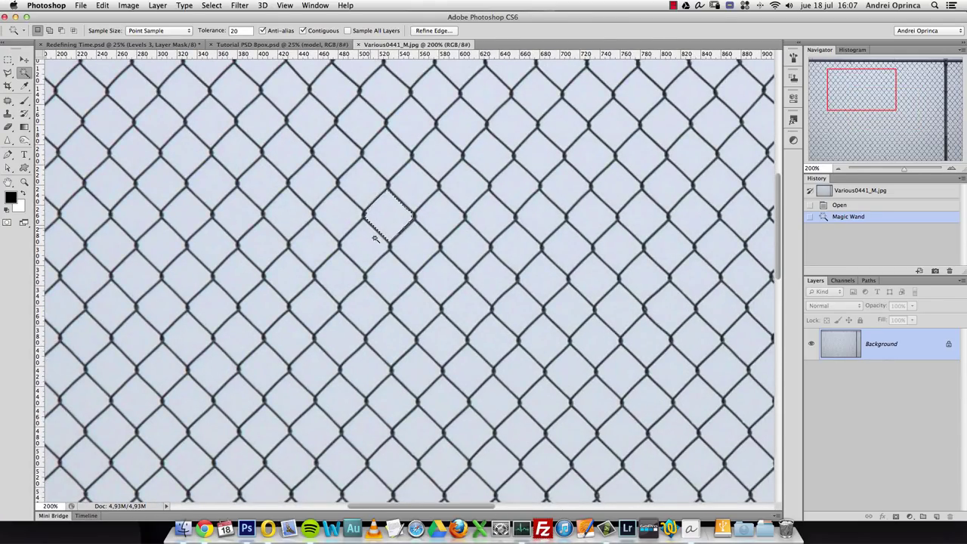
{"action": "left_click", "coordinate": [835, 169]}
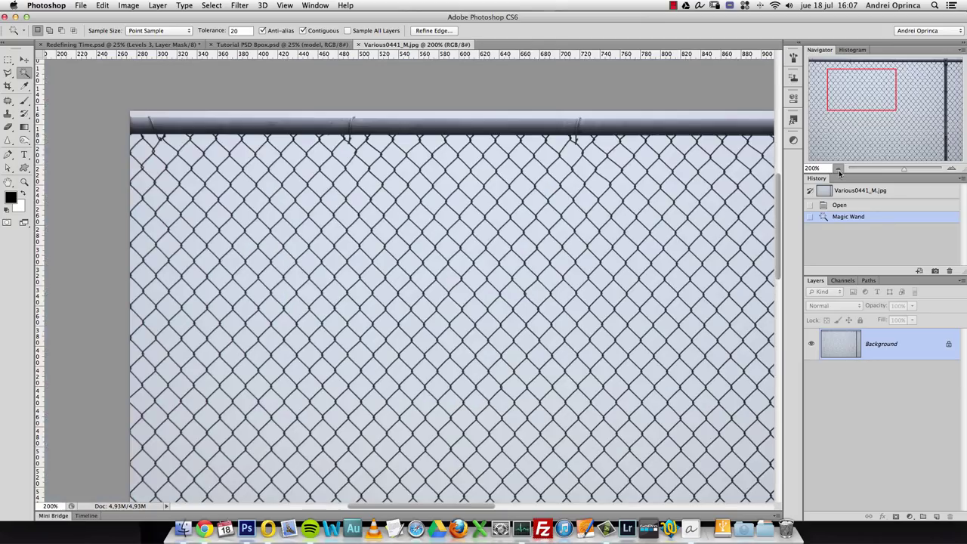
{"action": "left_click_drag", "start_coordinate": [581, 312], "coordinate": [533, 242]}
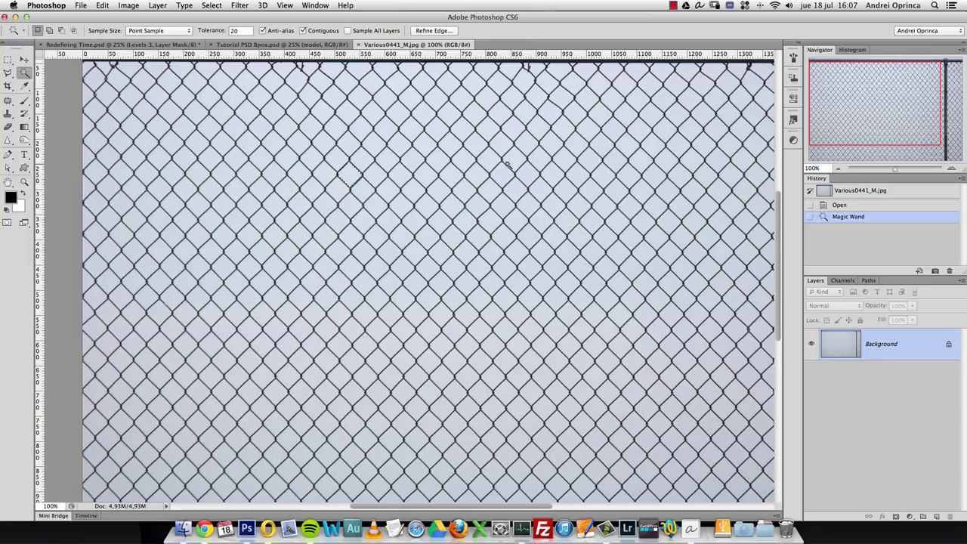
{"action": "left_click", "coordinate": [837, 169]}
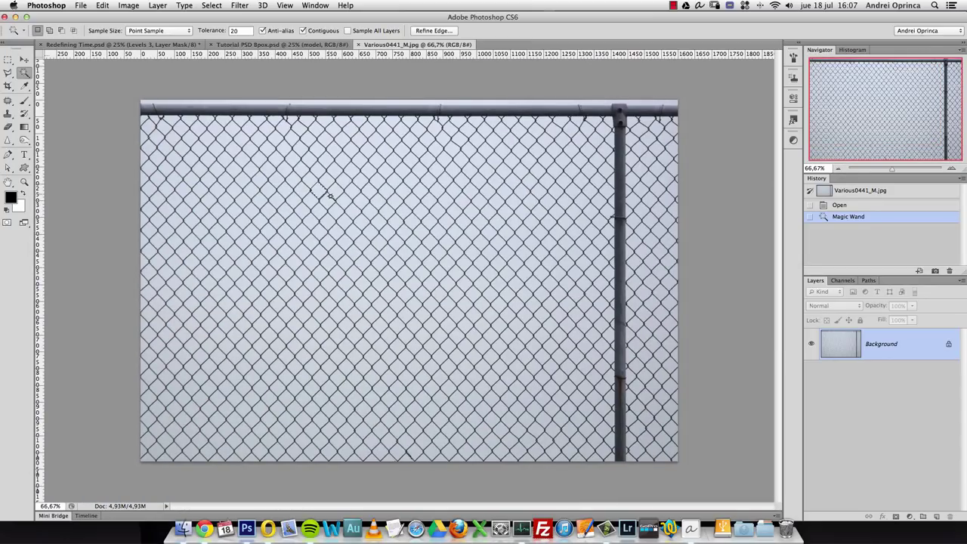
Clear the selection, turn off Contiguous for the Magic Wand and sample the pale background behind the fence
{"action": "left_click", "coordinate": [303, 31]}
{"action": "left_click", "coordinate": [251, 87]}
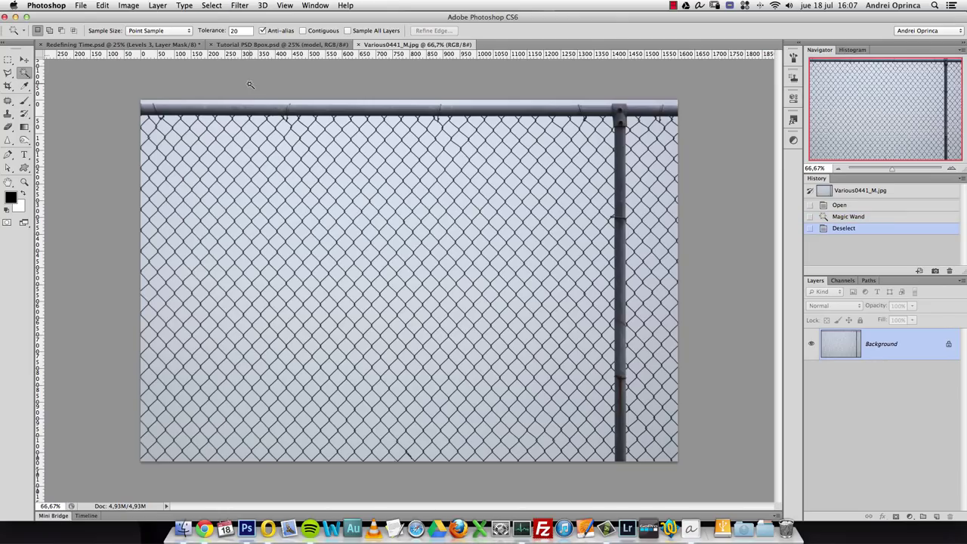
{"action": "left_click", "coordinate": [348, 213]}
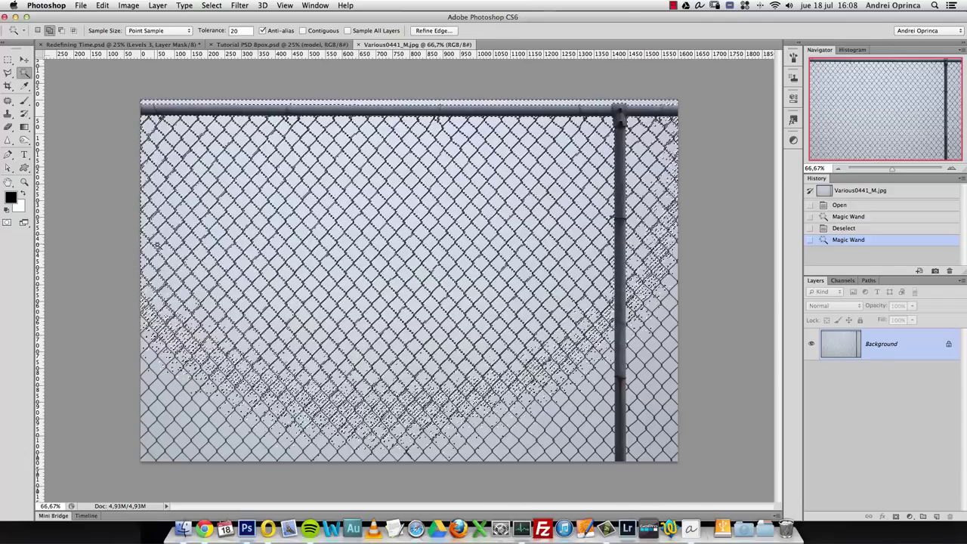
Add the unselected background in the lower corners and the middle of the fence photo to the Magic Wand selection
{"action": "key", "text": "shift"}
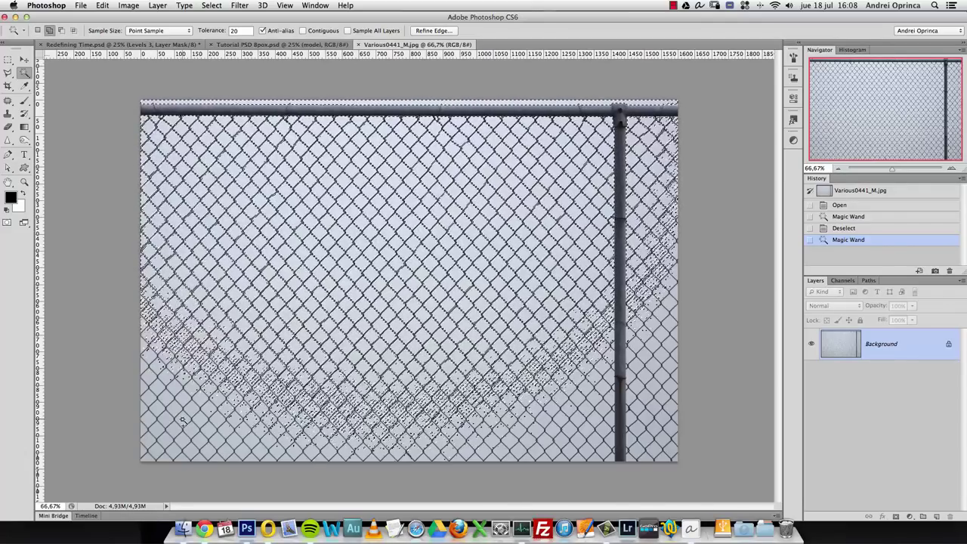
{"action": "left_click", "coordinate": [182, 419], "text": "shift"}
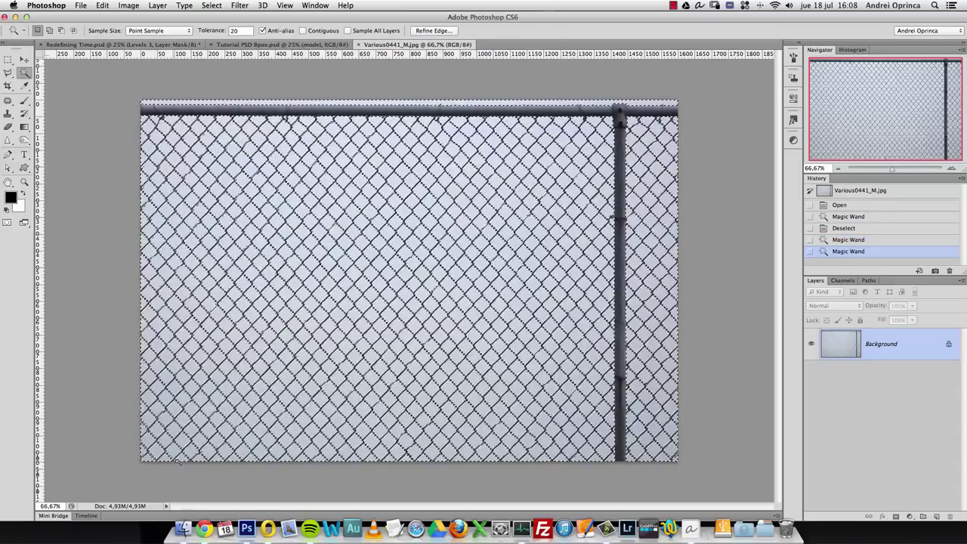
{"action": "left_click", "coordinate": [155, 451], "text": "shift"}
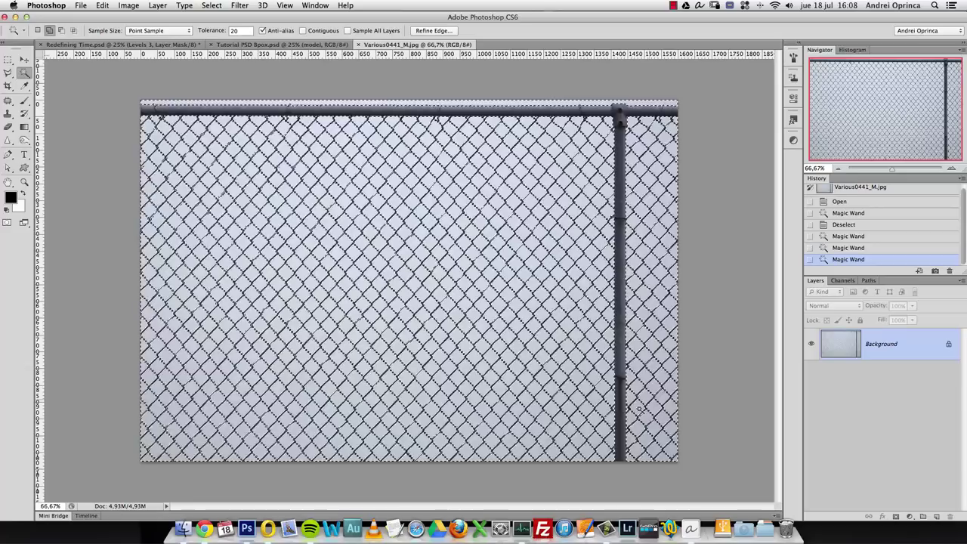
{"action": "left_click", "coordinate": [663, 417], "text": "shift"}
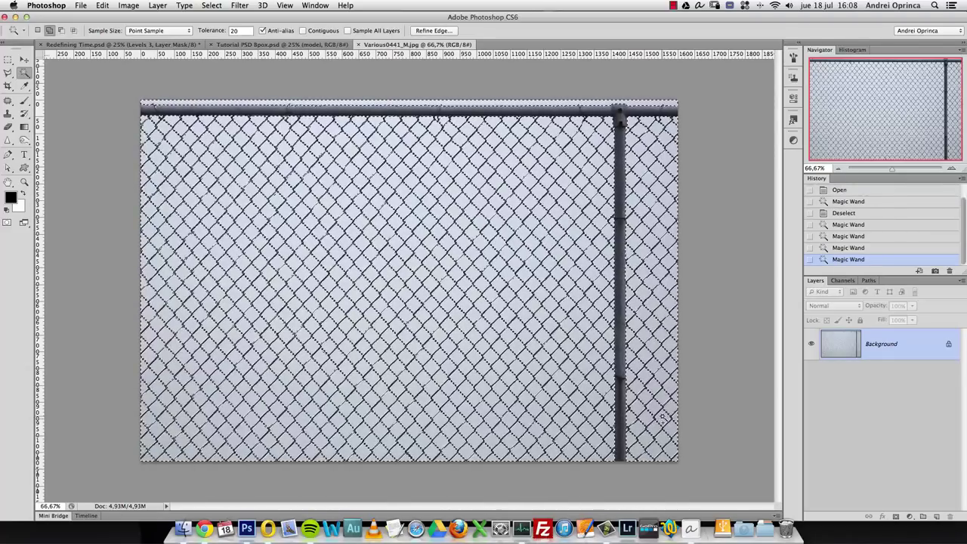
{"action": "left_click", "coordinate": [360, 306], "text": "shift"}
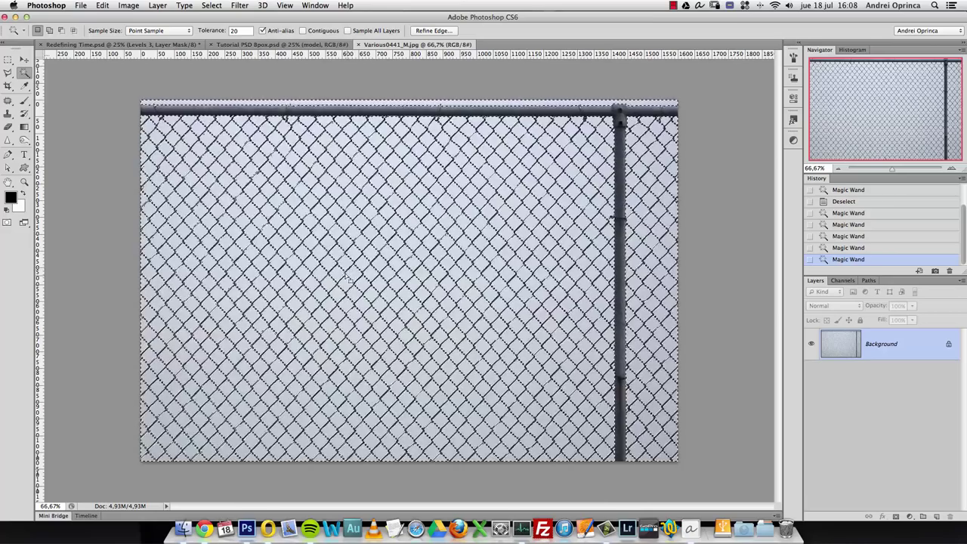
Subtract the stray selection along the middle of the top rail with the Quick Selection tool at brush size 13
{"action": "scroll", "coordinate": [453, 102], "scroll_direction": "up", "scroll_amount": 3}
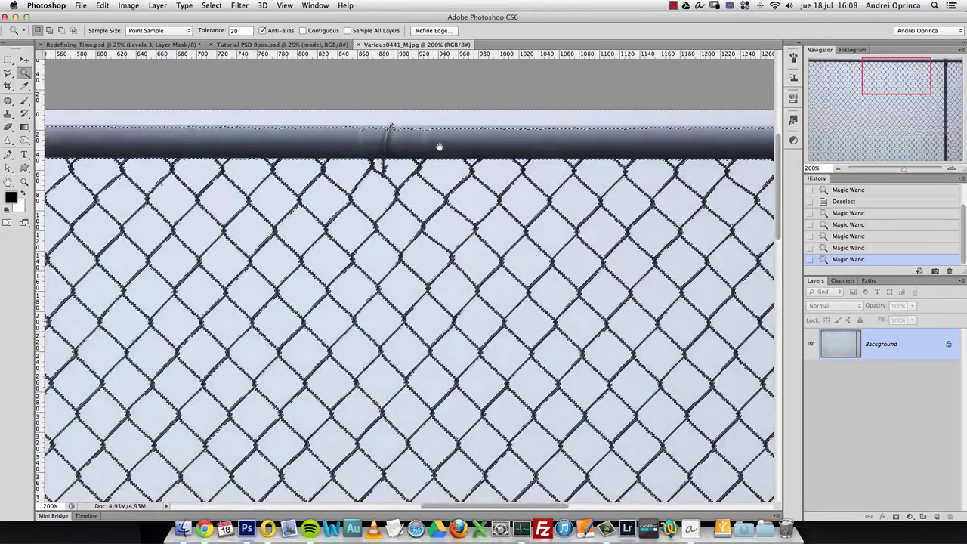
{"action": "left_click_drag", "start_coordinate": [576, 190], "coordinate": [490, 298]}
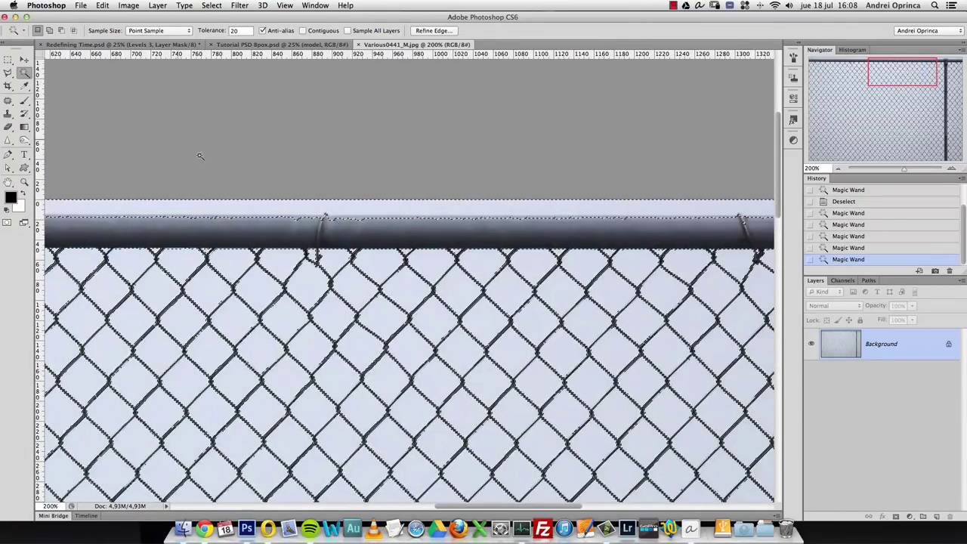
{"action": "left_click", "coordinate": [26, 73]}
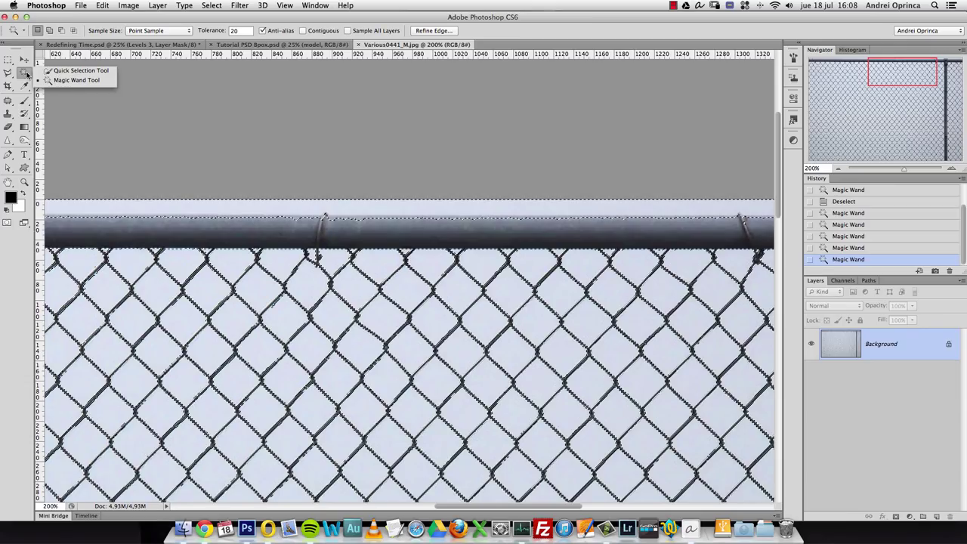
{"action": "left_click", "coordinate": [76, 70]}
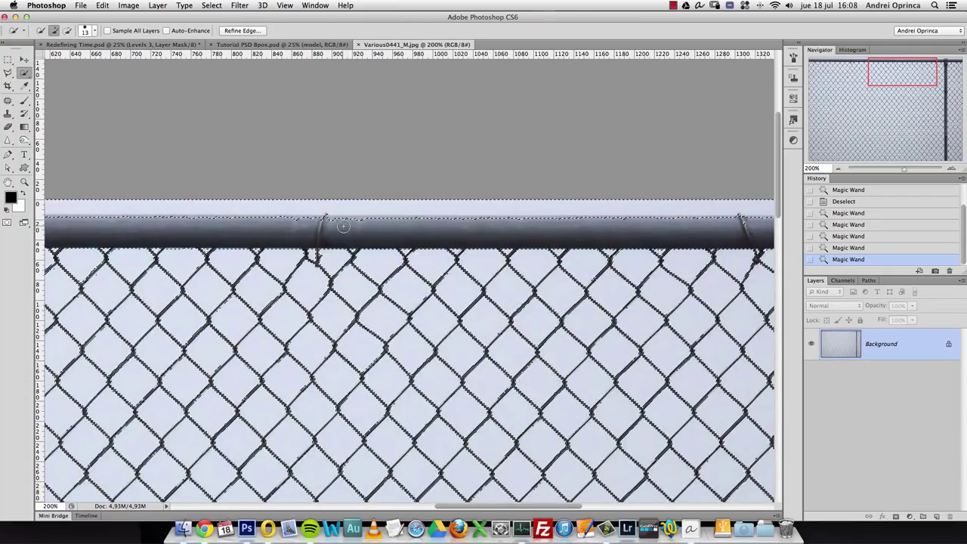
{"action": "key", "text": "alt"}
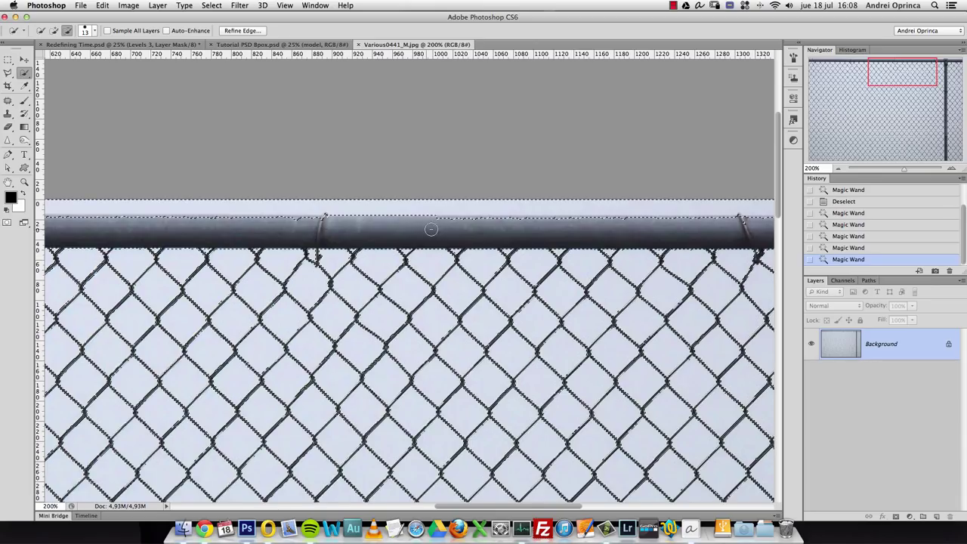
{"action": "left_click_drag", "start_coordinate": [456, 230], "coordinate": [465, 227]}
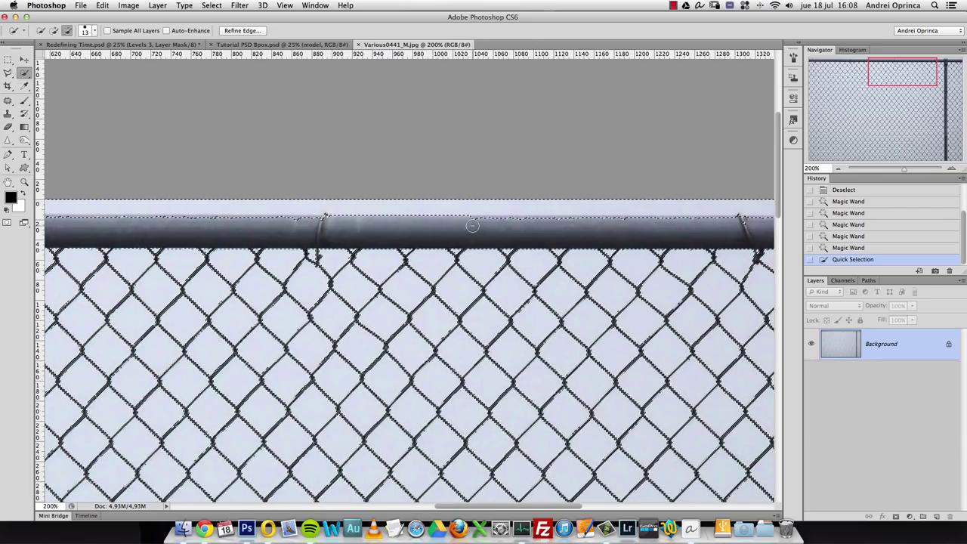
{"action": "left_click", "coordinate": [513, 231], "text": "alt"}
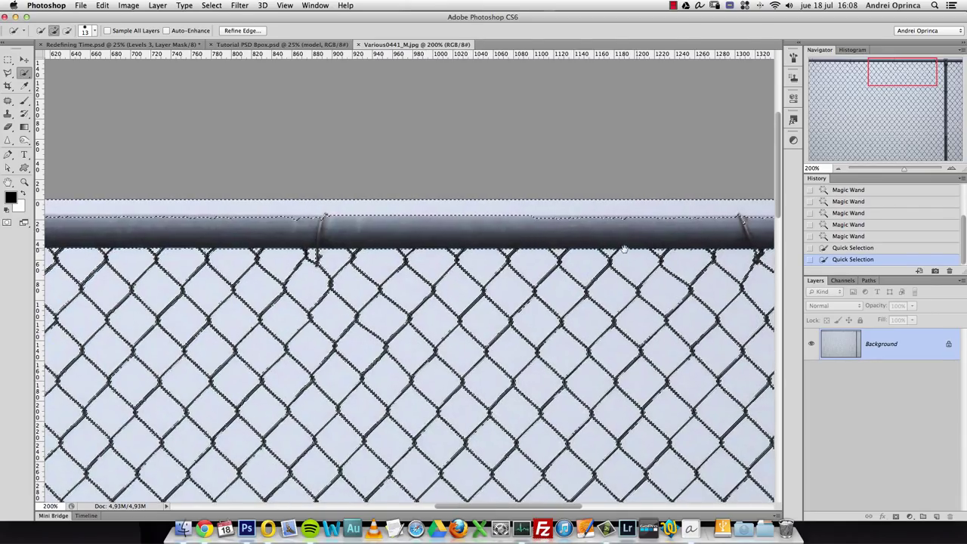
Subtract the stray selected edges of the top rail on both sides of its central wire tie
{"action": "scroll", "coordinate": [453, 219], "scroll_direction": "right", "scroll_amount": 10}
{"action": "scroll", "coordinate": [428, 214], "scroll_direction": "down", "scroll_amount": 1}
{"action": "key", "text": "alt"}
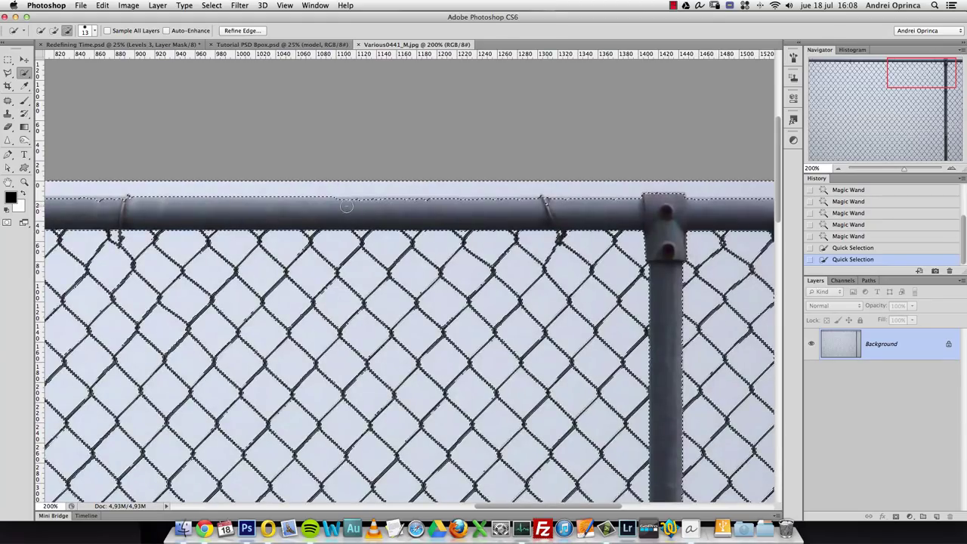
{"action": "left_click", "coordinate": [381, 208], "text": "alt"}
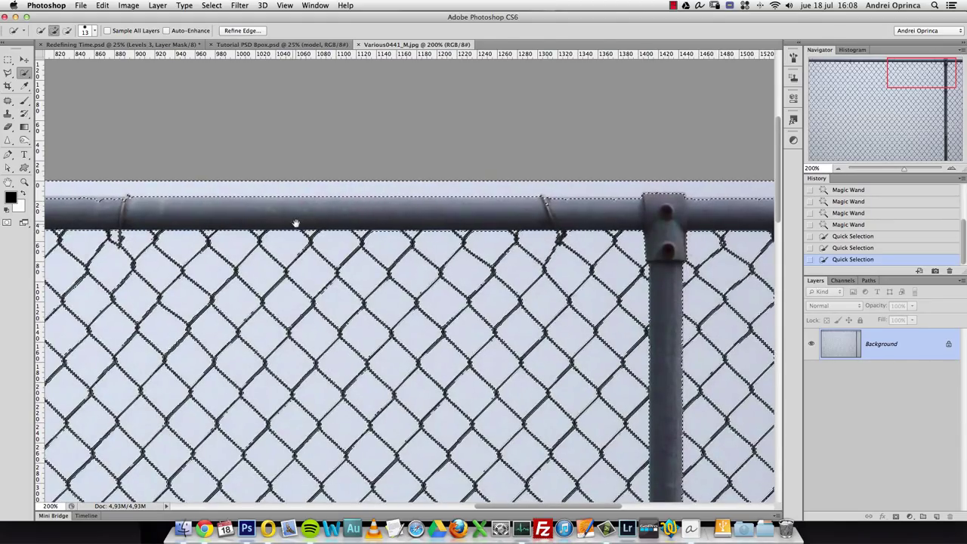
{"action": "left_click_drag", "start_coordinate": [342, 220], "coordinate": [522, 252]}
{"action": "key", "text": "alt"}
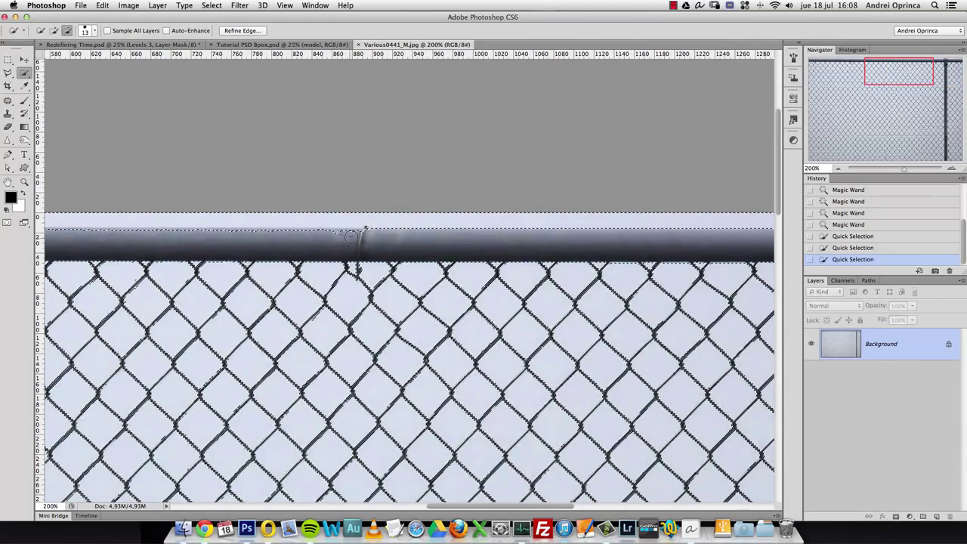
{"action": "left_click", "coordinate": [328, 236], "text": "alt"}
Continue removing stray selection from the upper edge of the rail, working toward the photo's left end
{"action": "left_click_drag", "start_coordinate": [274, 244], "coordinate": [408, 237]}
{"action": "key", "text": "alt"}
{"action": "left_click_drag", "start_coordinate": [250, 244], "coordinate": [442, 237]}
{"action": "key", "text": "alt"}
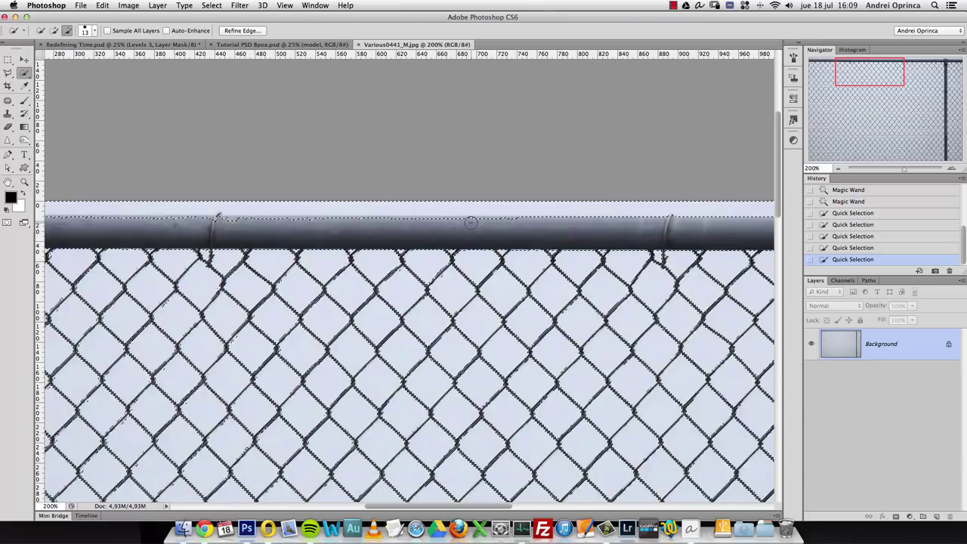
{"action": "left_click", "coordinate": [435, 227], "text": "alt"}
{"action": "left_click_drag", "start_coordinate": [280, 237], "coordinate": [460, 234]}
{"action": "key", "text": "alt"}
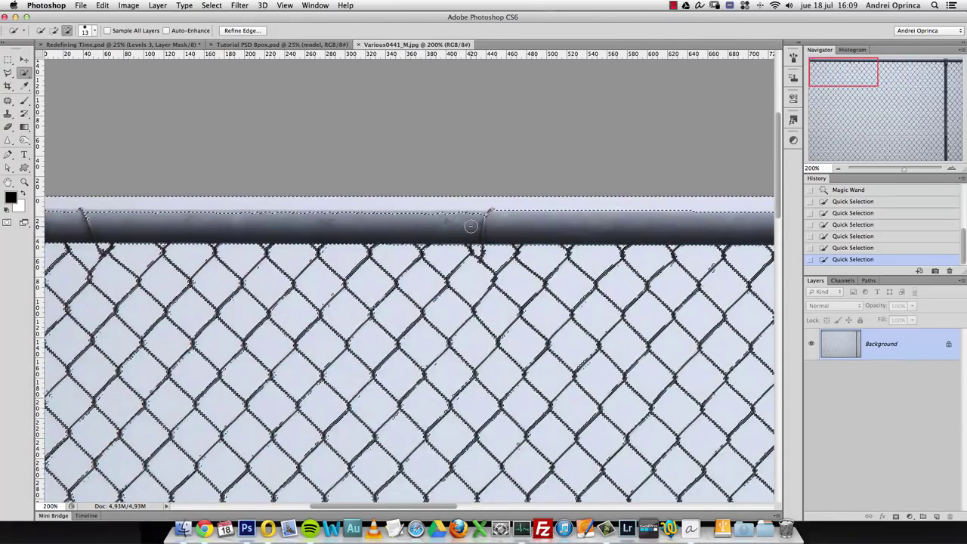
{"action": "left_click", "coordinate": [404, 222], "text": "alt"}
Trim the selection along the rail's left end, undoing the stroke that deselects the background strip above it
{"action": "left_click_drag", "start_coordinate": [313, 227], "coordinate": [458, 228]}
{"action": "left_click", "coordinate": [503, 221], "text": "alt"}
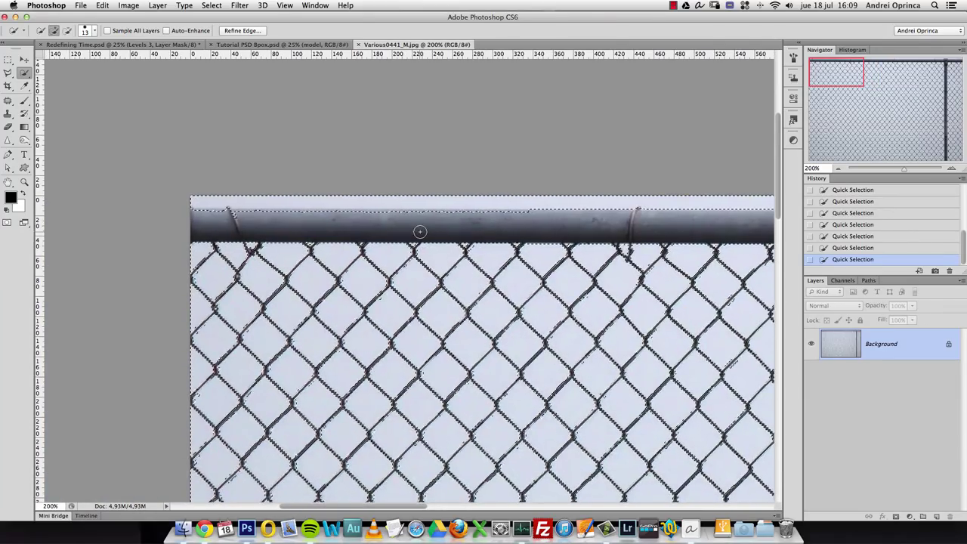
{"action": "key", "text": "alt"}
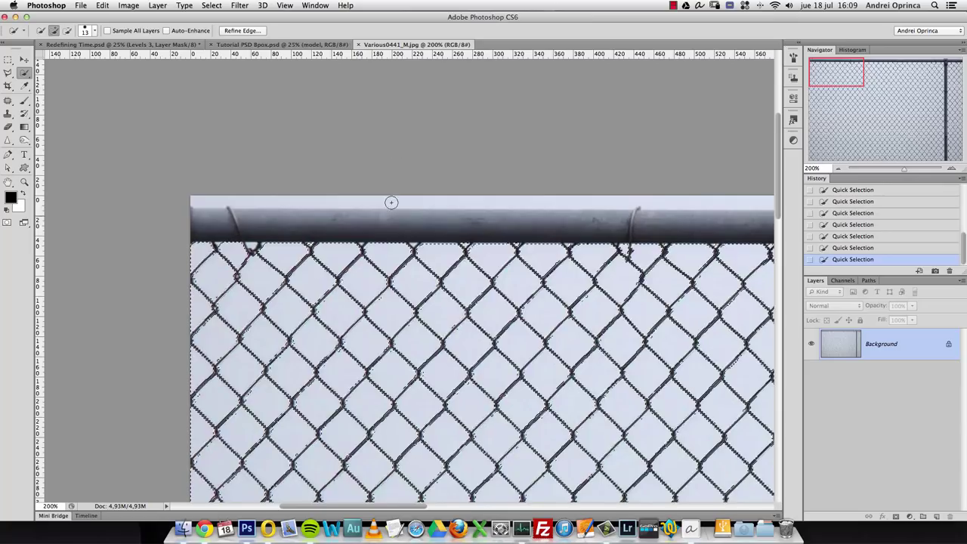
{"action": "key", "text": "super+z"}
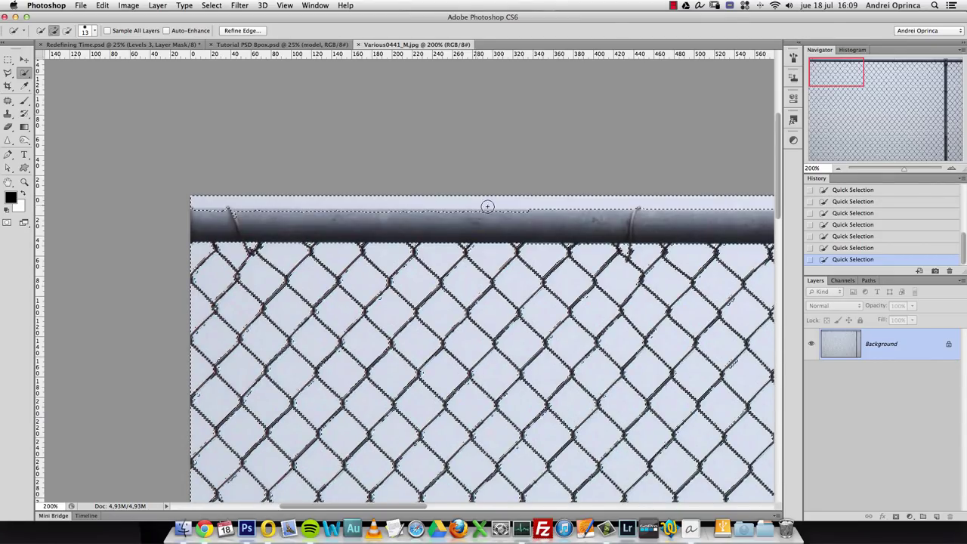
{"action": "key", "text": "alt"}
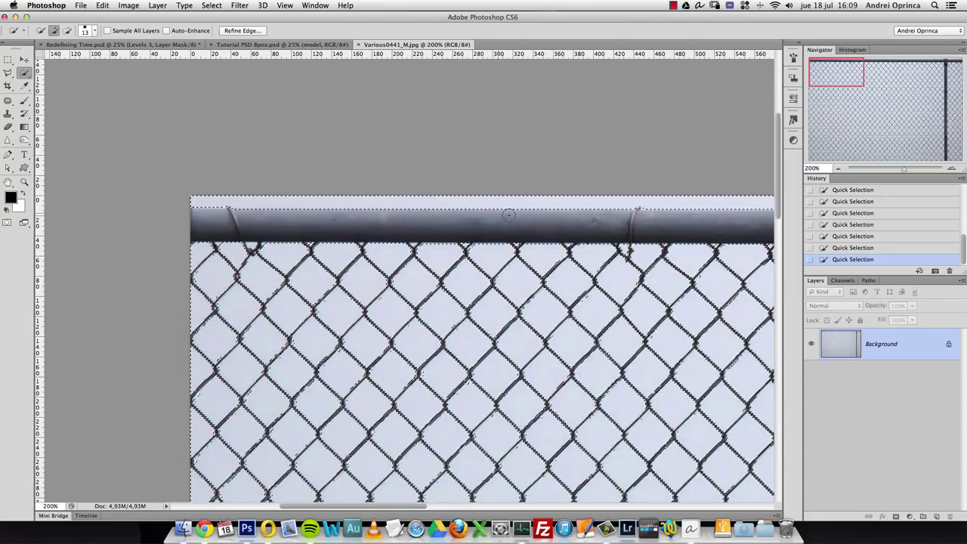
Try to subtract the rail edge around the post bracket from the selection, and undo that stroke
{"action": "scroll", "coordinate": [604, 221], "scroll_direction": "right", "scroll_amount": 15}
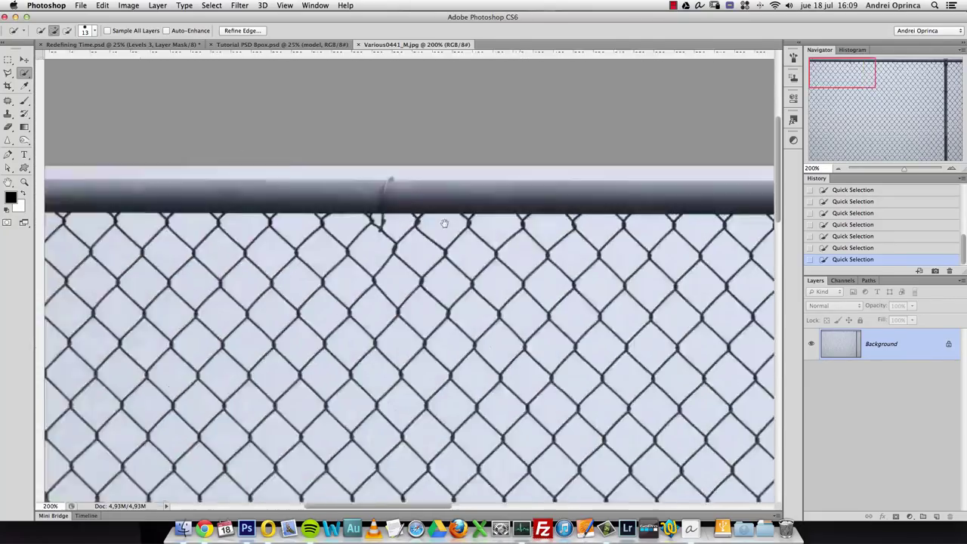
{"action": "scroll", "coordinate": [588, 220], "scroll_direction": "right", "scroll_amount": 10}
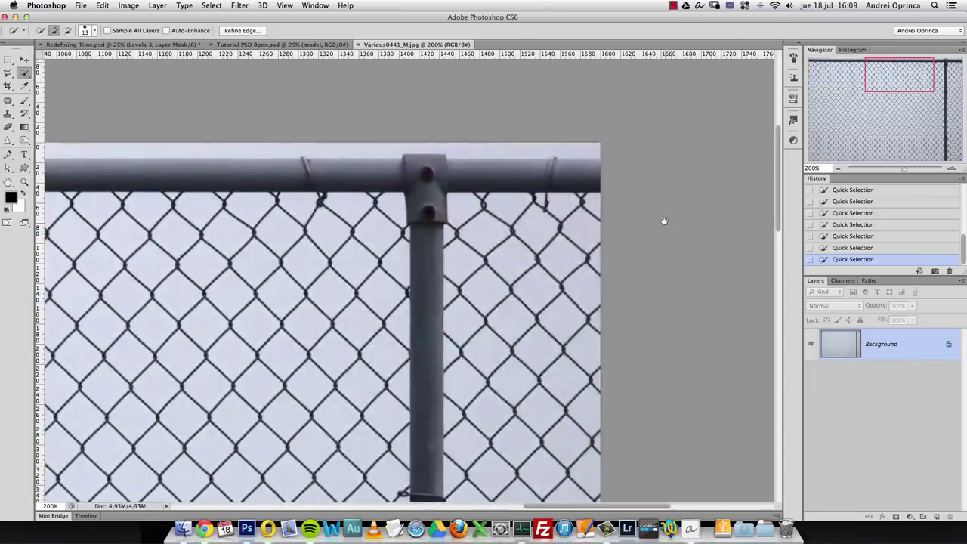
{"action": "scroll", "coordinate": [672, 218], "scroll_direction": "left", "scroll_amount": 4}
{"action": "key", "text": "super+r"}
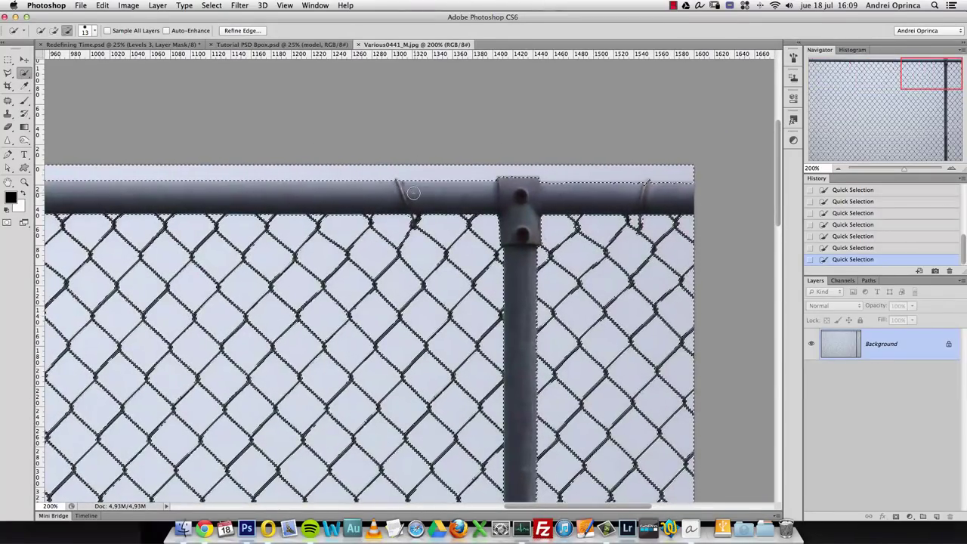
{"action": "left_click_drag", "start_coordinate": [471, 191], "coordinate": [550, 192]}
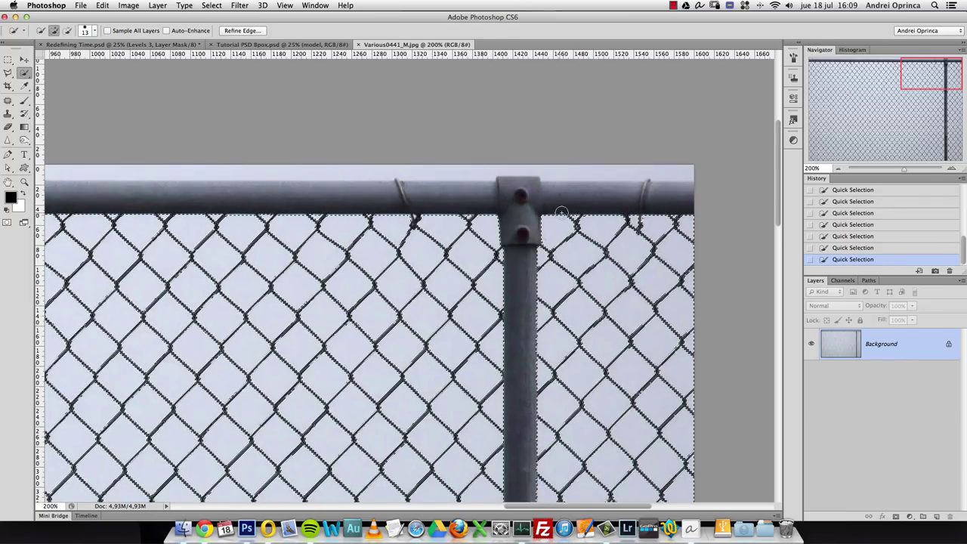
{"action": "key", "text": "super+z"}
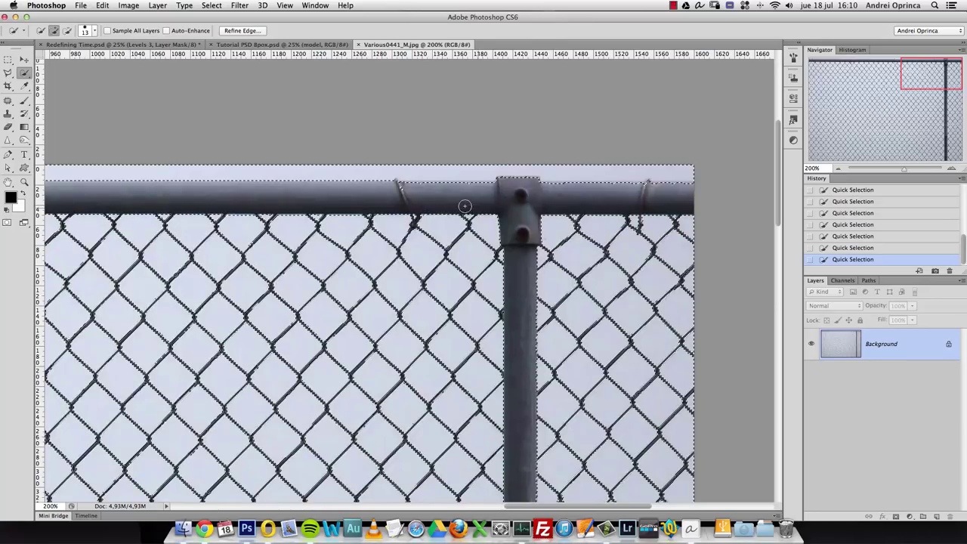
Examine the selection edge along the top rail toward the photo's left end, reducing the selection brush size to 4 px
{"action": "key", "text": "alt"}
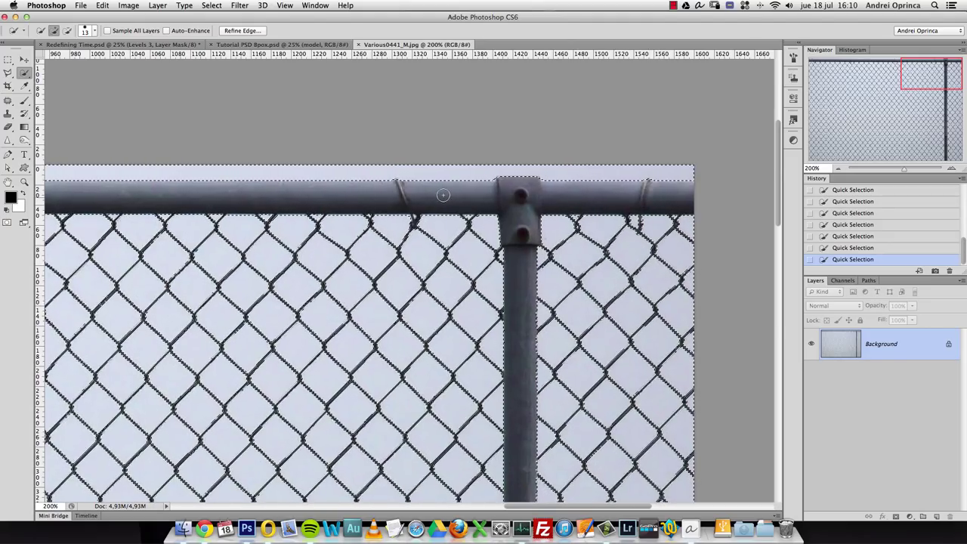
{"action": "scroll", "coordinate": [422, 243], "scroll_direction": "left", "scroll_amount": 10}
{"action": "scroll", "coordinate": [421, 243], "scroll_direction": "up", "scroll_amount": 2}
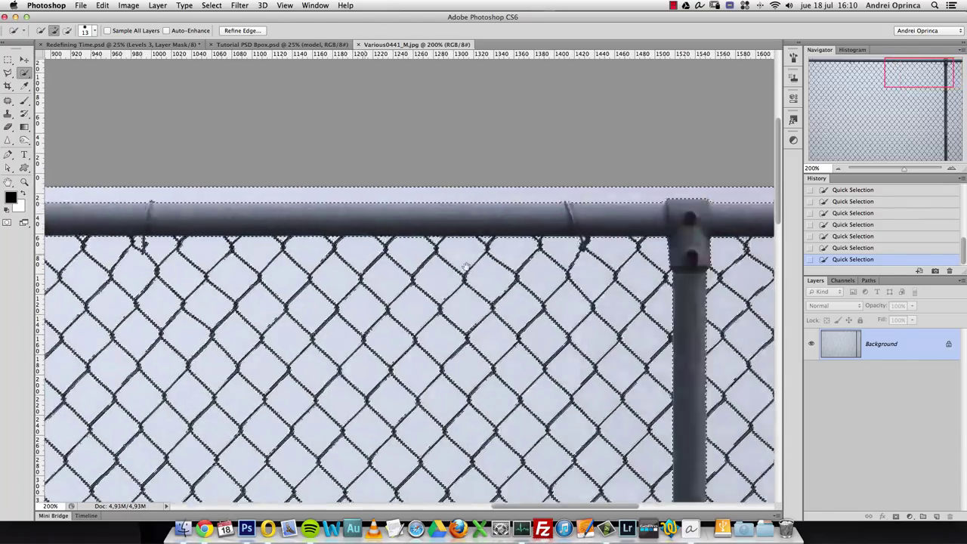
{"action": "scroll", "coordinate": [323, 241], "scroll_direction": "left", "scroll_amount": 15}
{"action": "scroll", "coordinate": [324, 241], "scroll_direction": "up", "scroll_amount": 2}
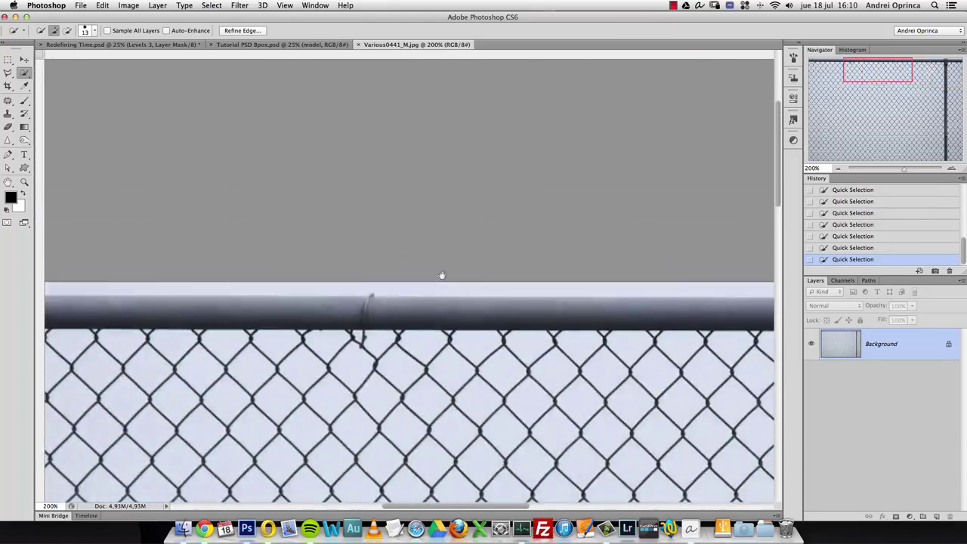
{"action": "scroll", "coordinate": [453, 321], "scroll_direction": "left", "scroll_amount": 4}
{"action": "key", "text": "bracketleft"}
{"action": "key", "text": "bracketleft"}
{"action": "key", "text": "bracketleft"}
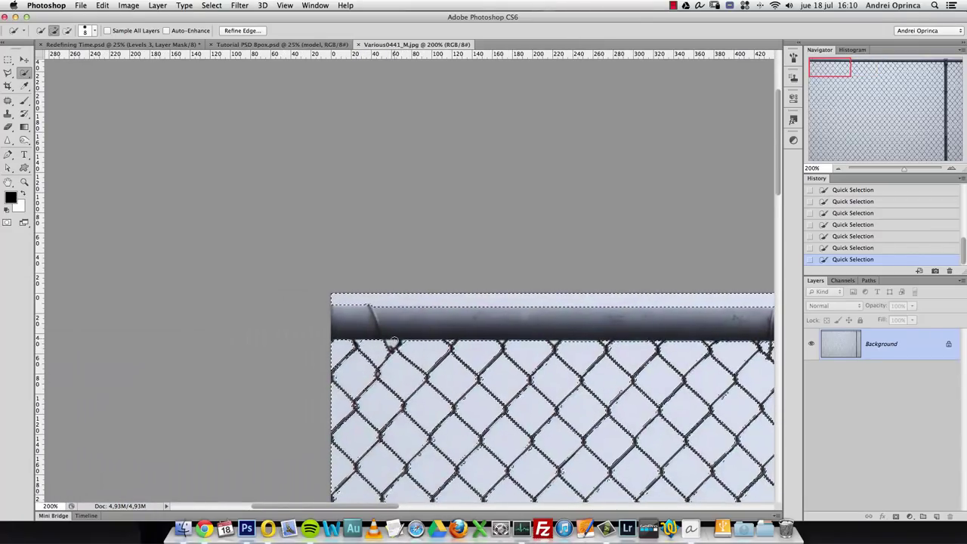
{"action": "scroll", "coordinate": [393, 345], "scroll_direction": "up", "scroll_amount": 1}
{"action": "key", "text": "bracketleft"}
{"action": "scroll", "coordinate": [394, 346], "scroll_direction": "up", "scroll_amount": 4}
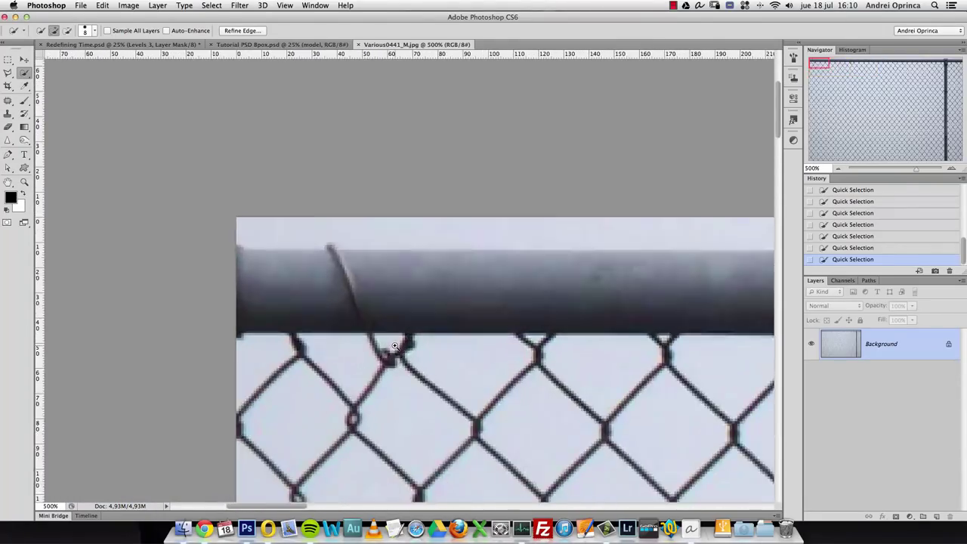
{"action": "key", "text": "bracketleft"}
{"action": "key", "text": "bracketleft"}
{"action": "key", "text": "bracketleft"}
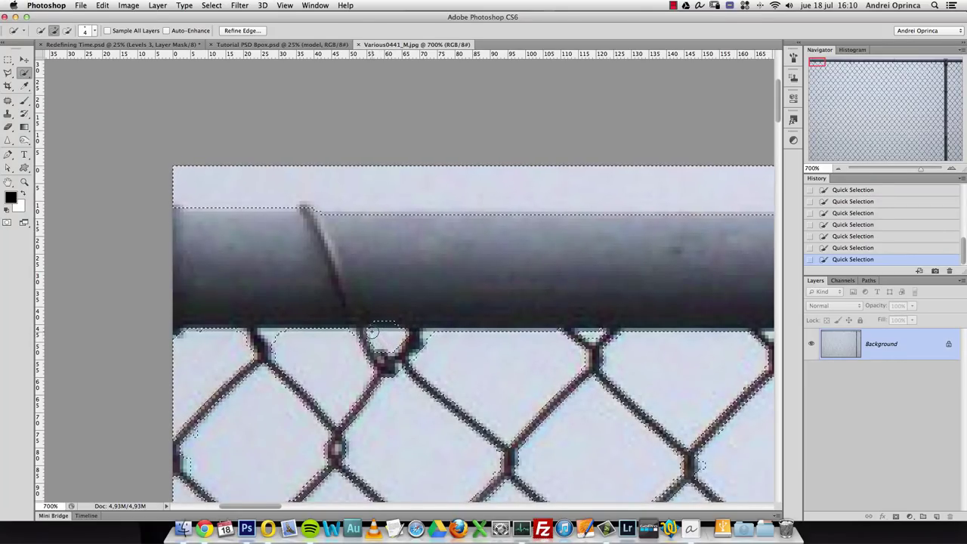
Add a layer mask from the selection and invert it to isolate the fence from its background
{"action": "key", "text": "alt+space"}
{"action": "left_click", "coordinate": [449, 325]}
{"action": "left_click", "coordinate": [453, 325]}
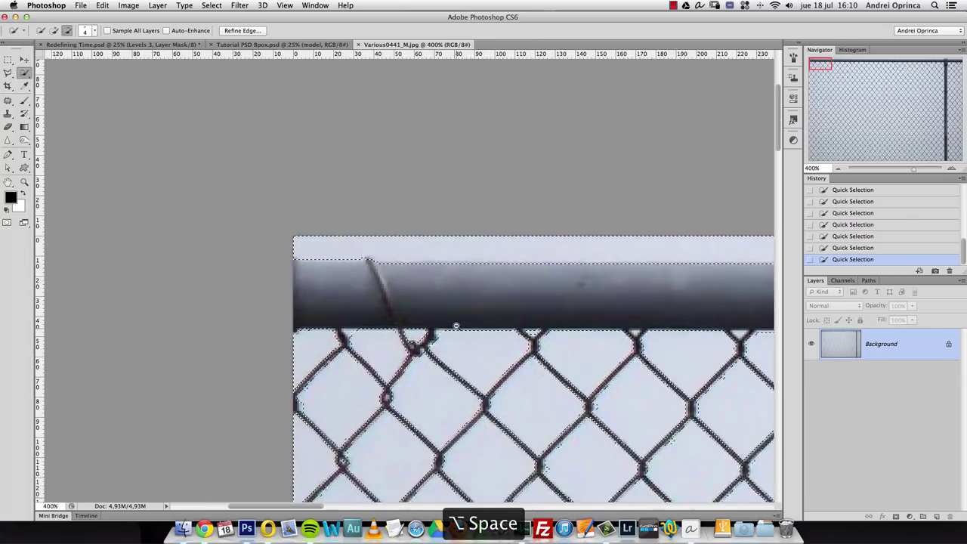
{"action": "left_click", "coordinate": [453, 324]}
{"action": "left_click", "coordinate": [453, 325]}
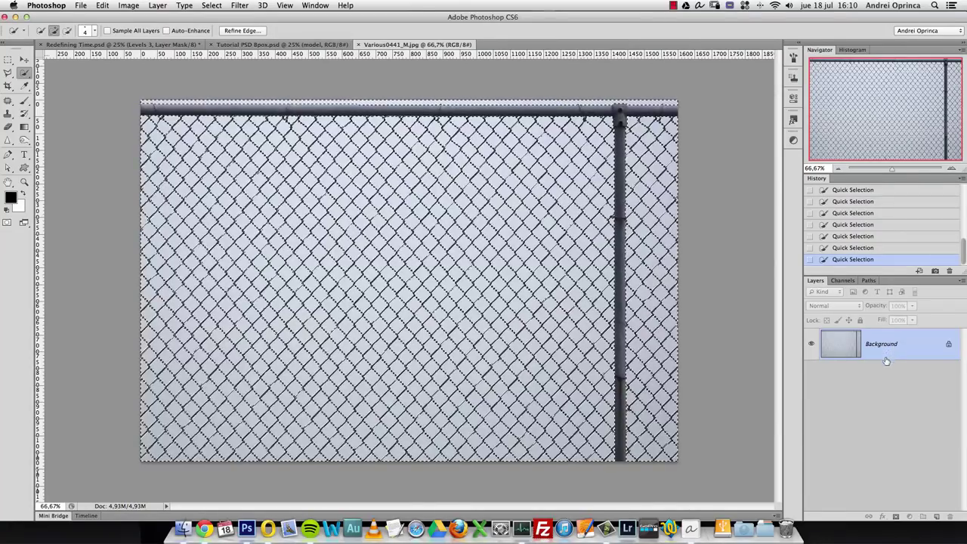
{"action": "left_click", "coordinate": [897, 517]}
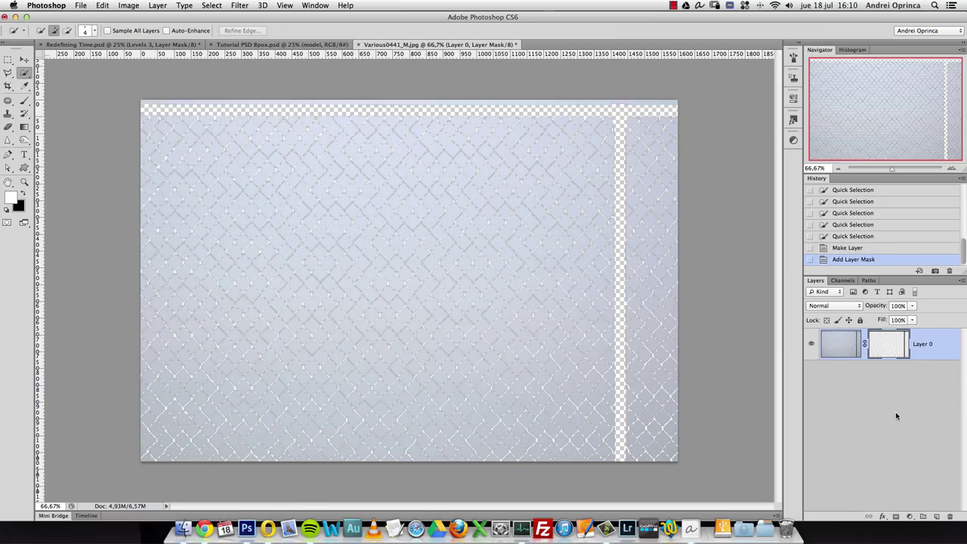
{"action": "key", "text": "super+i"}
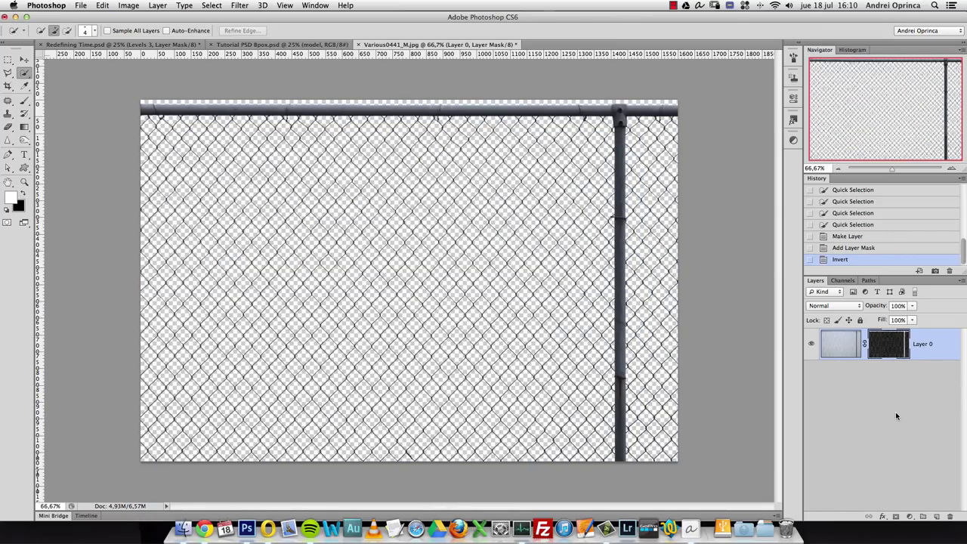
Bring the masked fence into Tutorial PSD Bpox.psd and raise it so its rail sits above the heart
{"action": "left_click", "coordinate": [23, 60]}
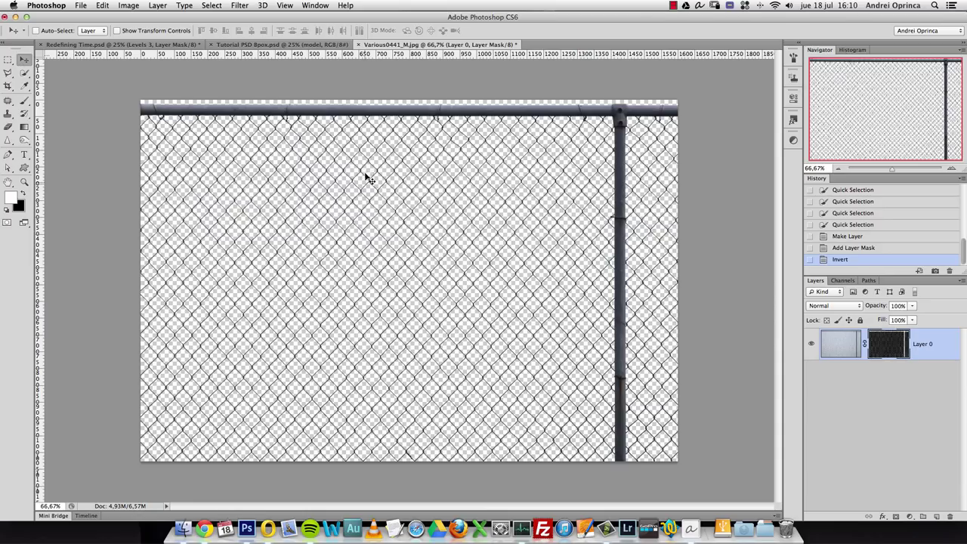
{"action": "left_click_drag", "start_coordinate": [362, 184], "coordinate": [309, 173]}
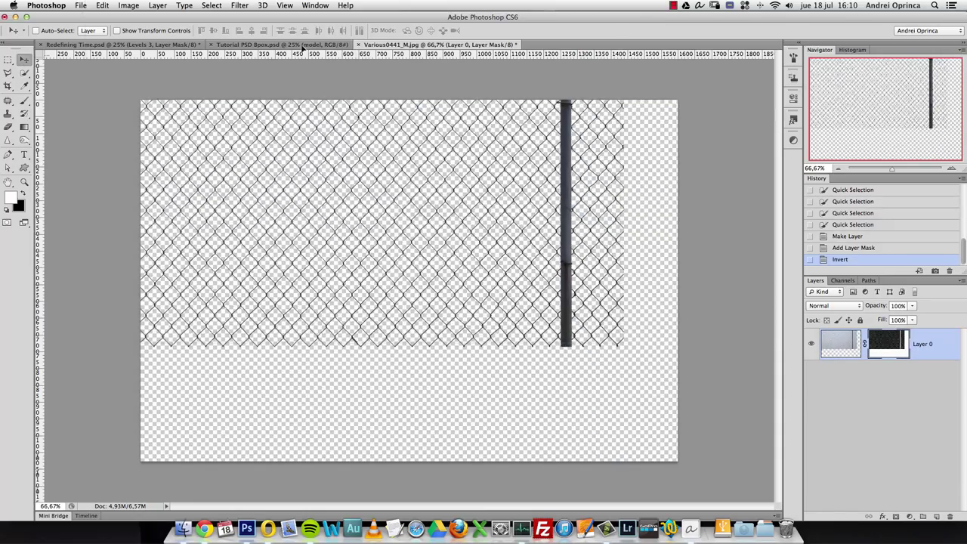
{"action": "left_click", "coordinate": [300, 47]}
{"action": "left_click_drag", "start_coordinate": [301, 47], "coordinate": [359, 251]}
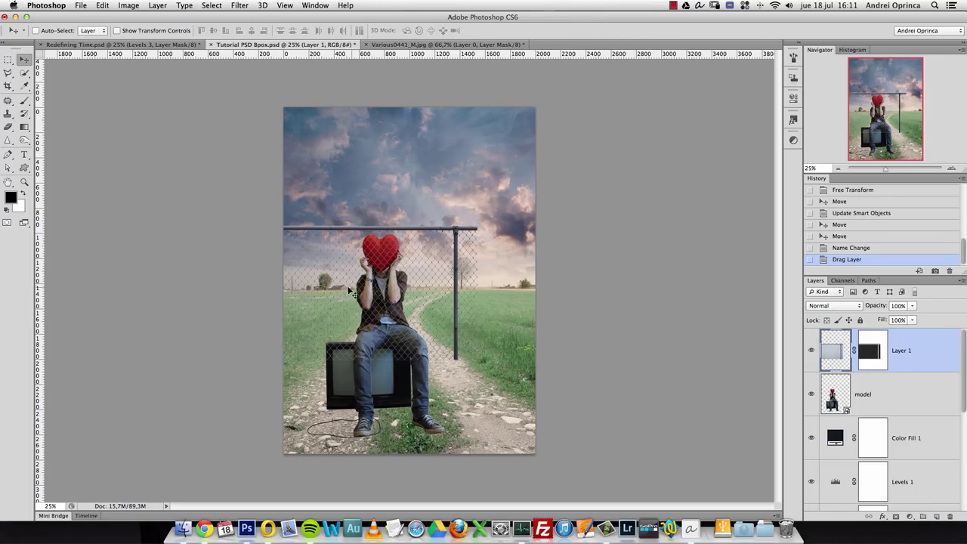
{"action": "left_click_drag", "start_coordinate": [423, 302], "coordinate": [412, 274]}
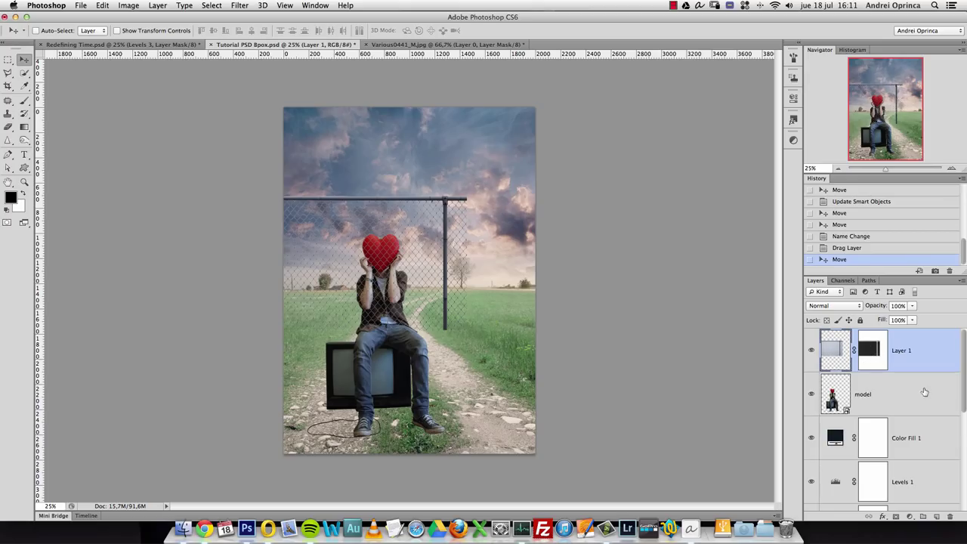
Place the fence layer beneath the model layer and shift it so the post stands behind the television at the image's left side
{"action": "left_click_drag", "start_coordinate": [936, 363], "coordinate": [918, 417]}
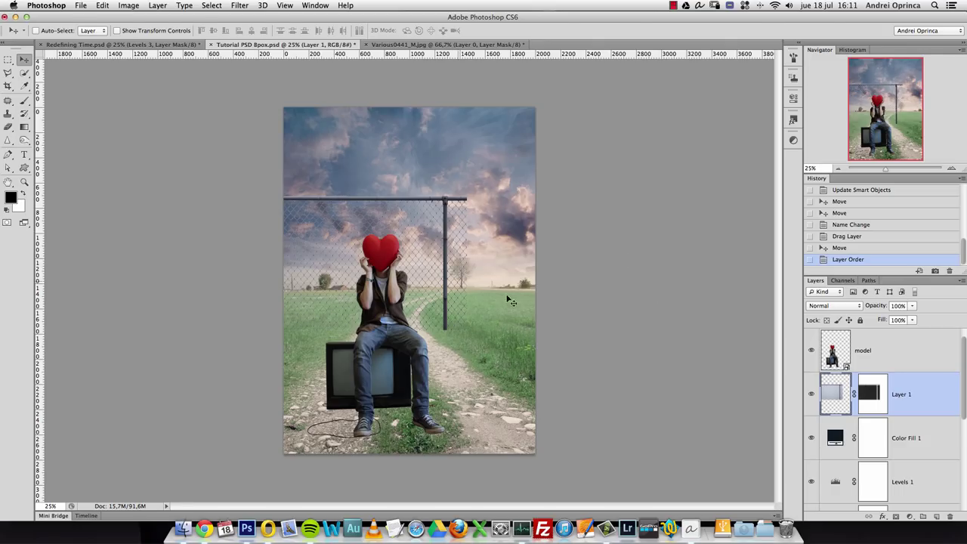
{"action": "left_click_drag", "start_coordinate": [433, 266], "coordinate": [329, 291]}
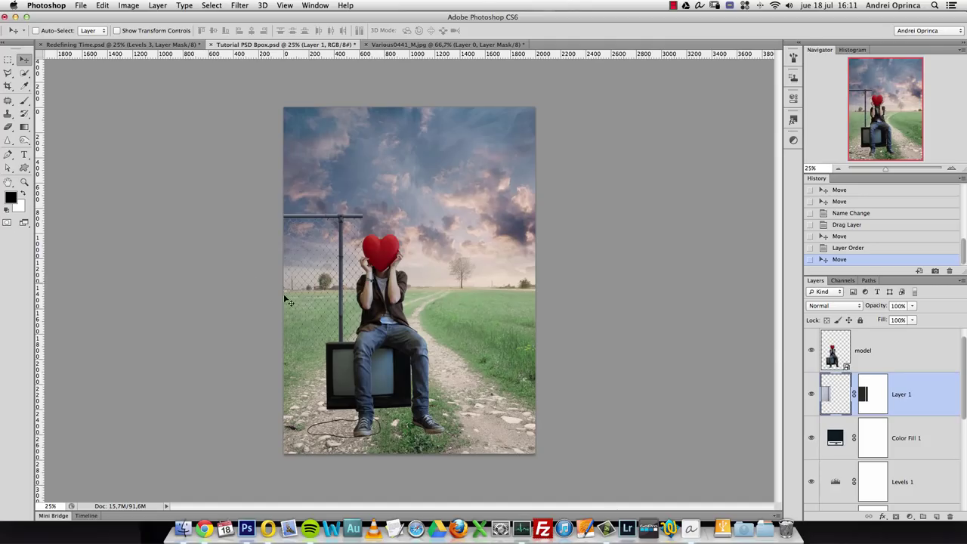
{"action": "left_click", "coordinate": [318, 302], "text": "super"}
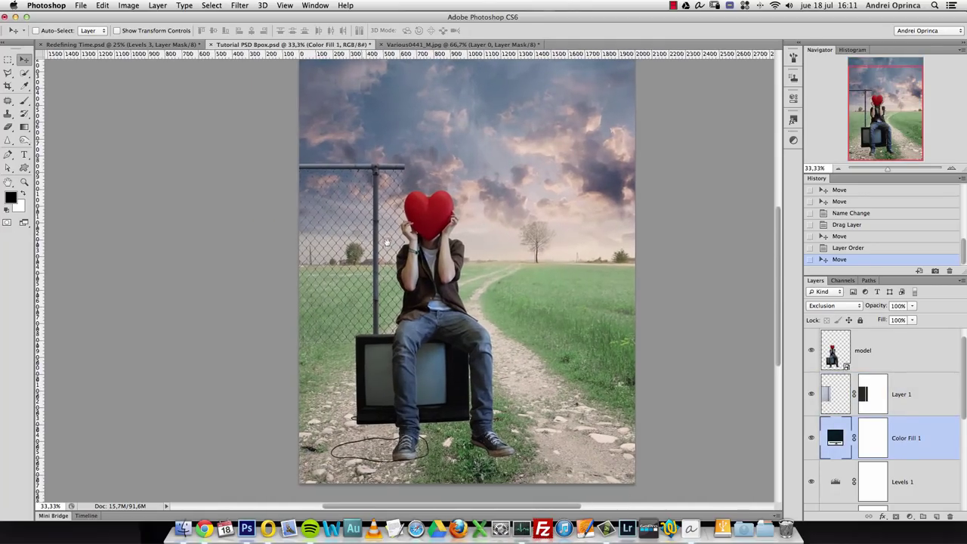
{"action": "left_click_drag", "start_coordinate": [371, 242], "coordinate": [380, 248]}
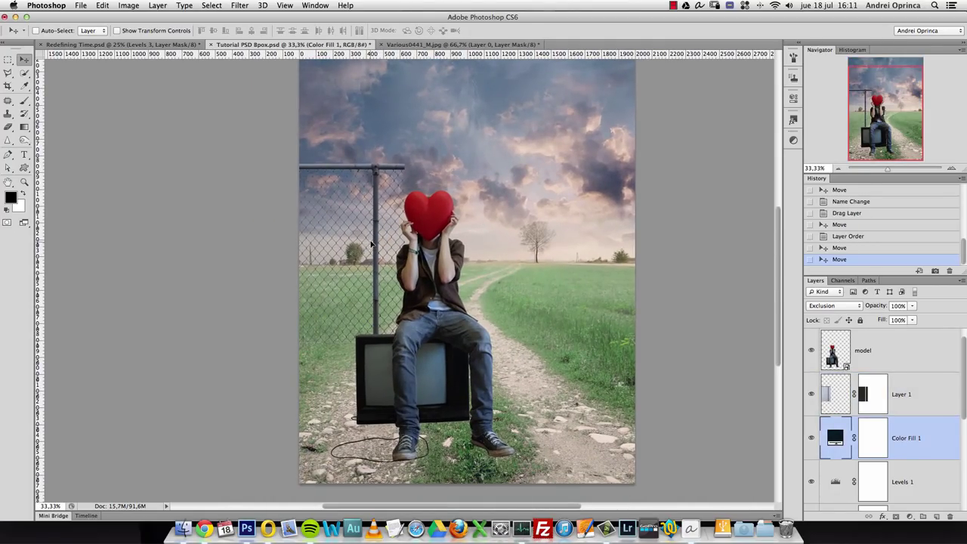
{"action": "key", "text": "alt+bracketright"}
{"action": "mouse_move", "coordinate": [385, 283]}
{"action": "left_mouse_down"}
{"action": "mouse_move", "coordinate": [387, 304]}
{"action": "mouse_move", "coordinate": [358, 307]}
{"action": "mouse_move", "coordinate": [392, 300]}
{"action": "left_mouse_up"}
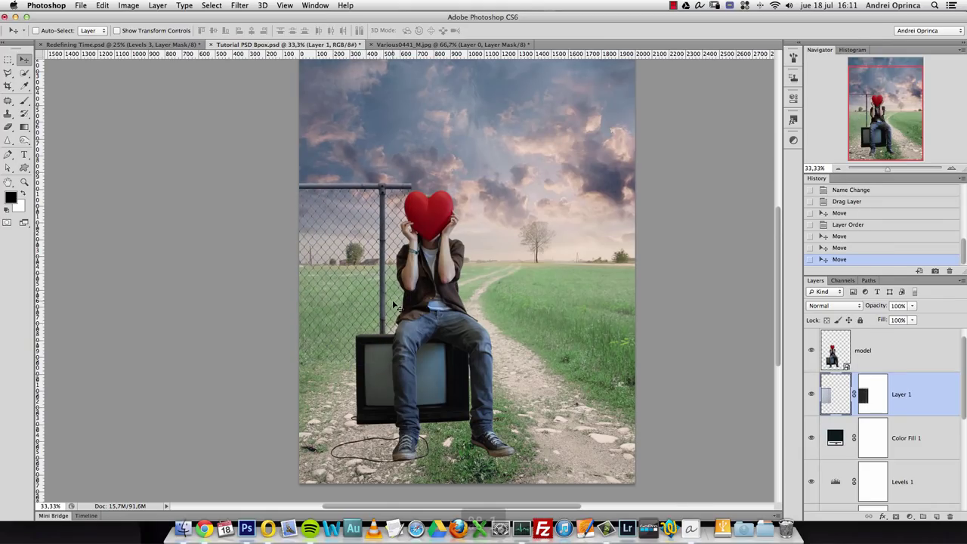
Examine the fence's mesh, top rail and post bracket up close for cutout quality against the sky
{"action": "key", "text": "super+1"}
{"action": "scroll", "coordinate": [408, 332], "scroll_direction": "up", "scroll_amount": 5}
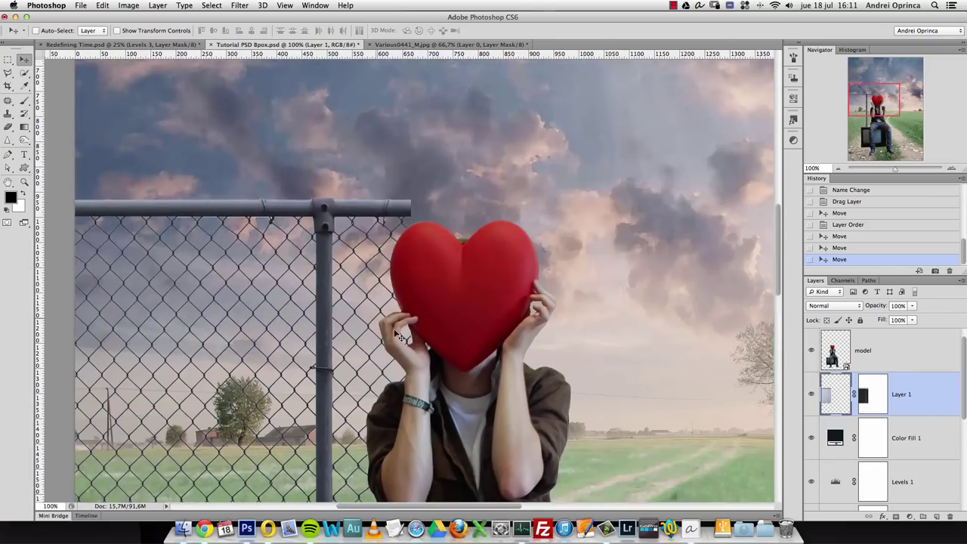
{"action": "left_click", "coordinate": [214, 228], "text": "super"}
{"action": "left_click", "coordinate": [215, 228], "text": "super"}
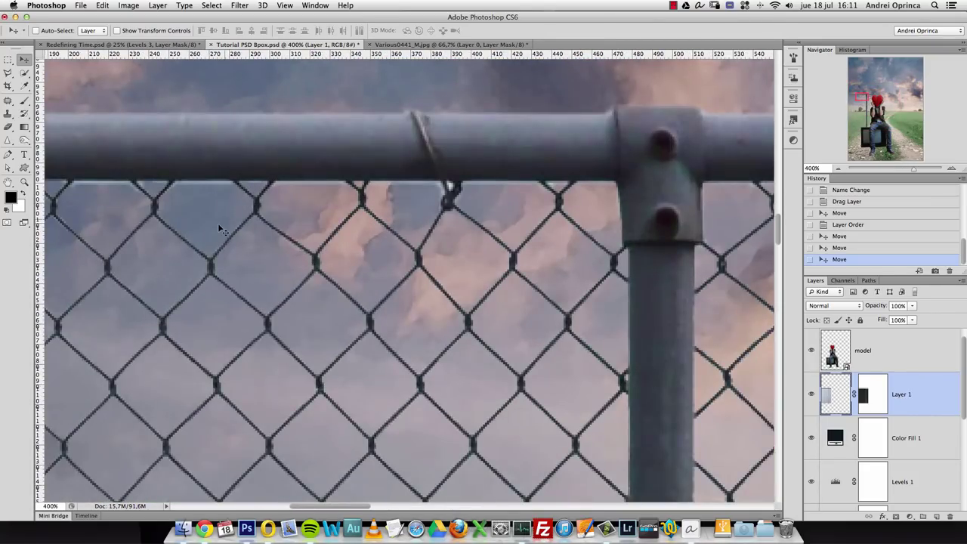
{"action": "left_click_drag", "start_coordinate": [280, 220], "coordinate": [456, 267]}
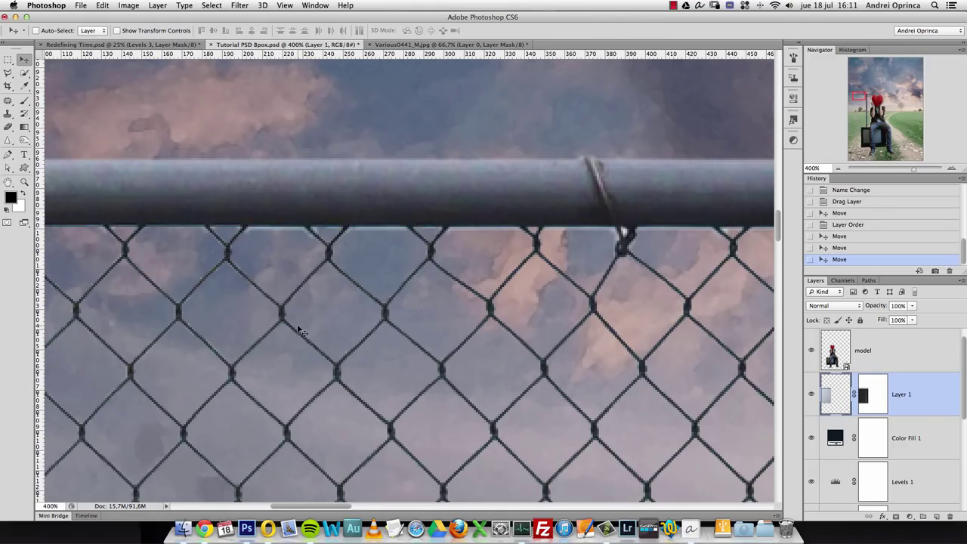
{"action": "left_click", "coordinate": [435, 309], "text": "alt"}
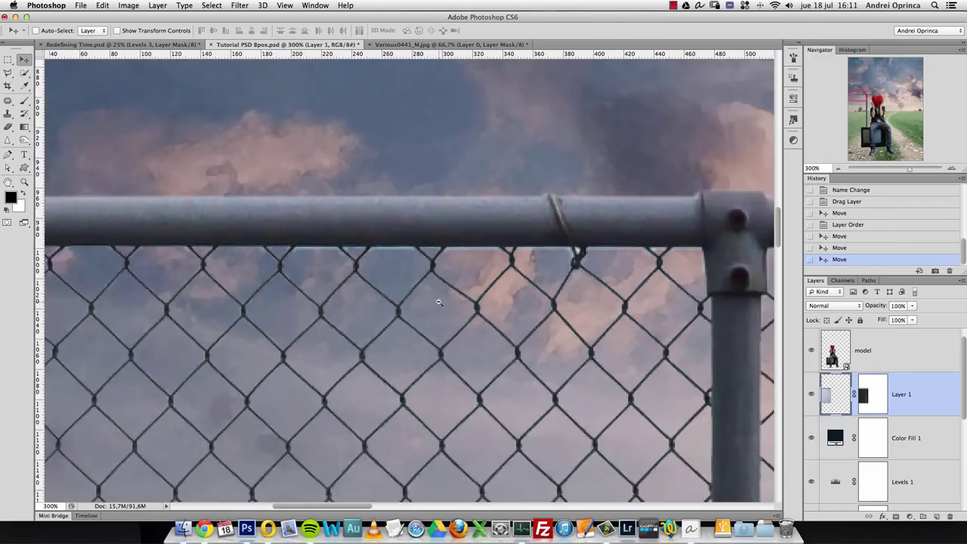
{"action": "scroll", "coordinate": [526, 355], "scroll_direction": "down", "scroll_amount": 5}
{"action": "scroll", "coordinate": [527, 355], "scroll_direction": "right", "scroll_amount": 3}
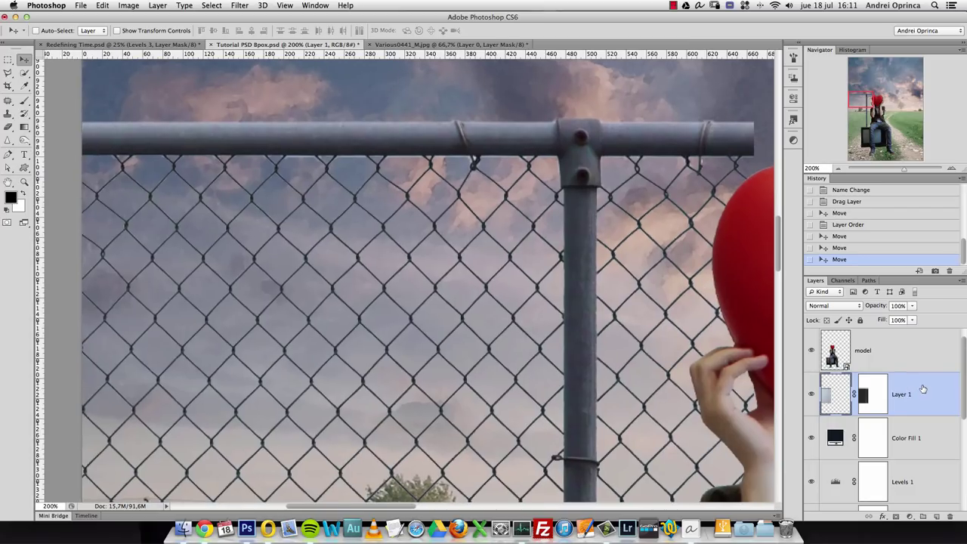
Rename the fence cutout's layer as fence
{"action": "double_click", "coordinate": [901, 394]}
{"action": "type", "text": "fence"}
{"action": "key", "text": "Return"}
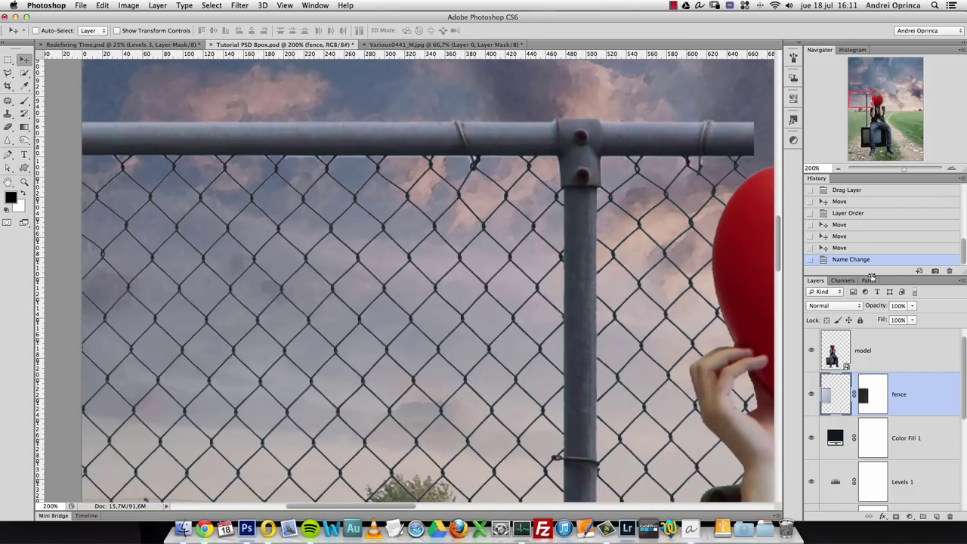
Add an Inner Shadow to the fence layer with a distance of 0 px and a size of 2 px
{"action": "double_click", "coordinate": [925, 383]}
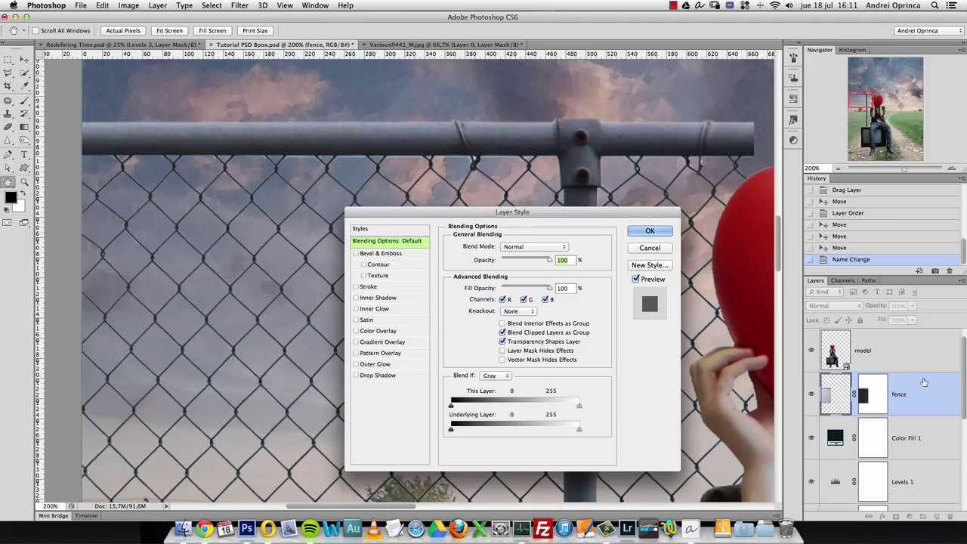
{"action": "left_click_drag", "start_coordinate": [583, 205], "coordinate": [772, 183]}
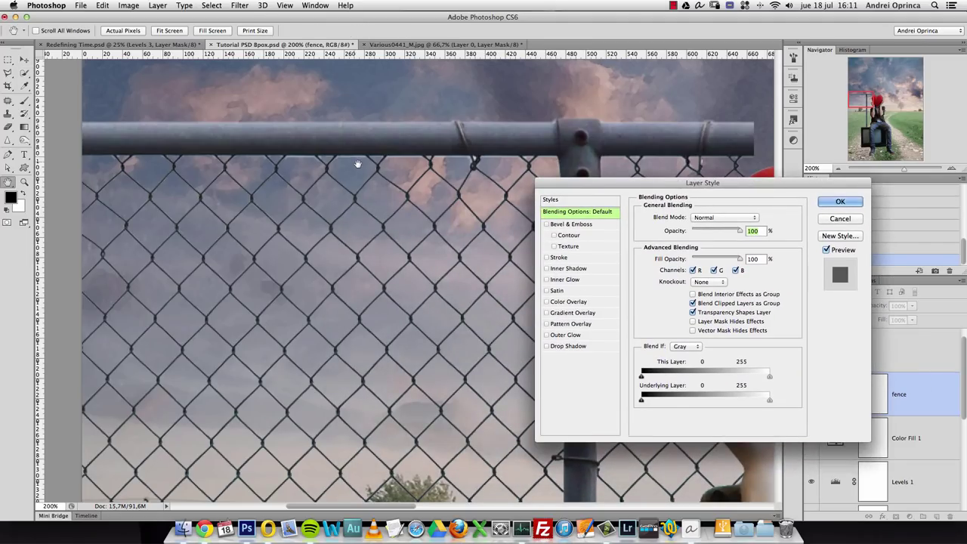
{"action": "key", "text": "super+space"}
{"action": "left_click_drag", "start_coordinate": [355, 149], "coordinate": [401, 249]}
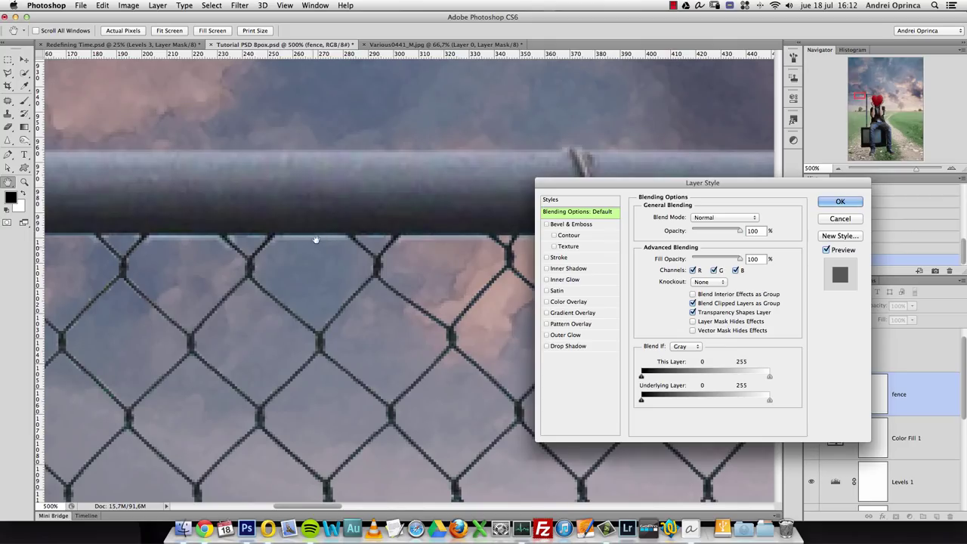
{"action": "left_click_drag", "start_coordinate": [415, 438], "coordinate": [432, 284]}
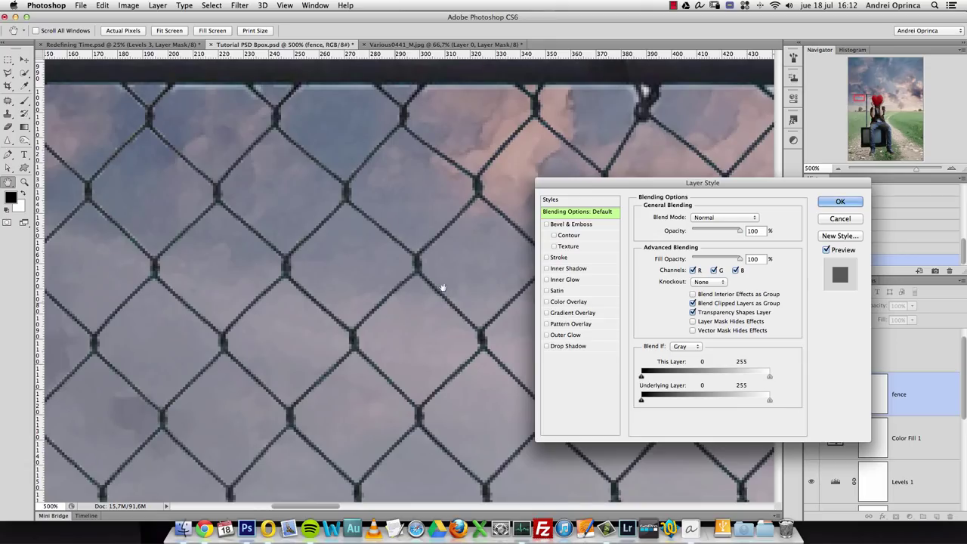
{"action": "scroll", "coordinate": [410, 222], "scroll_direction": "down", "scroll_amount": 2}
{"action": "scroll", "coordinate": [371, 280], "scroll_direction": "up", "scroll_amount": 5}
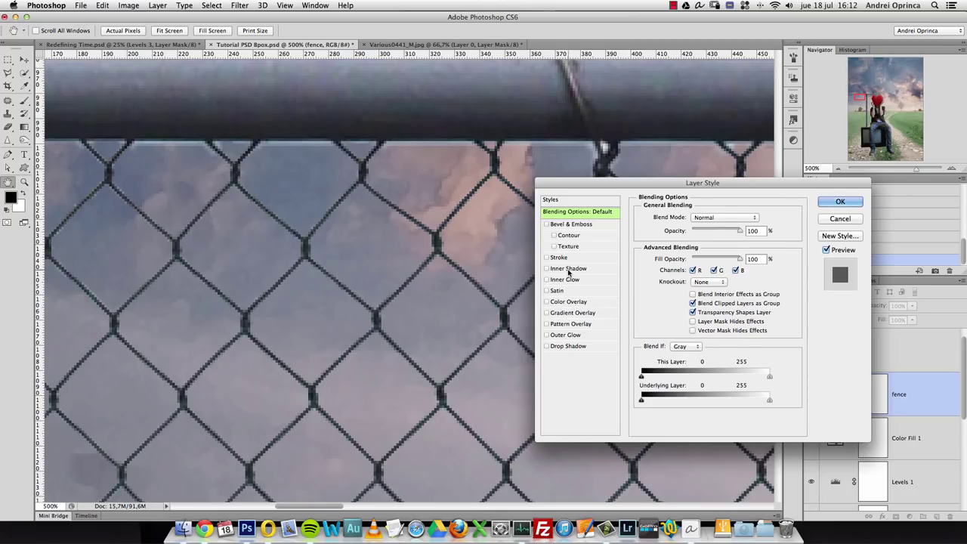
{"action": "left_click", "coordinate": [568, 269]}
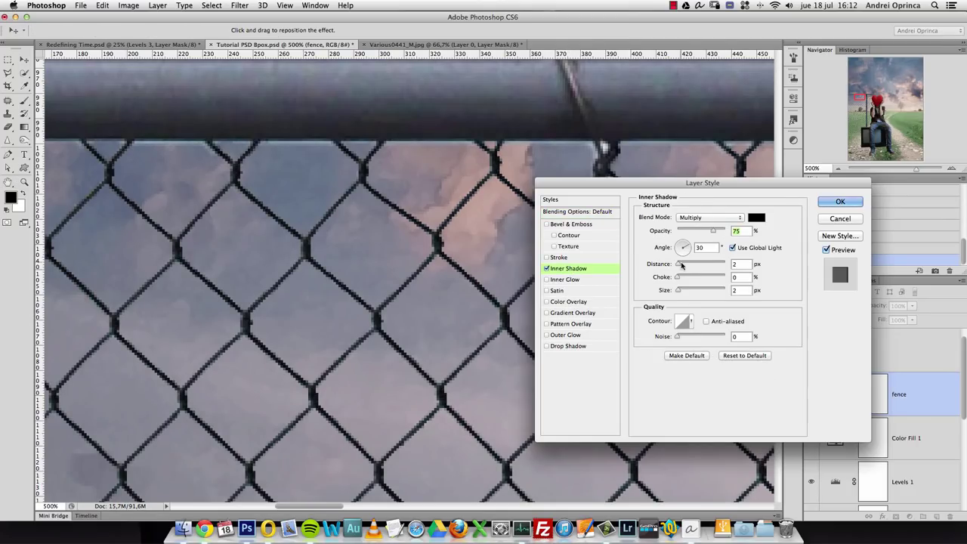
{"action": "left_click_drag", "start_coordinate": [679, 268], "coordinate": [680, 293]}
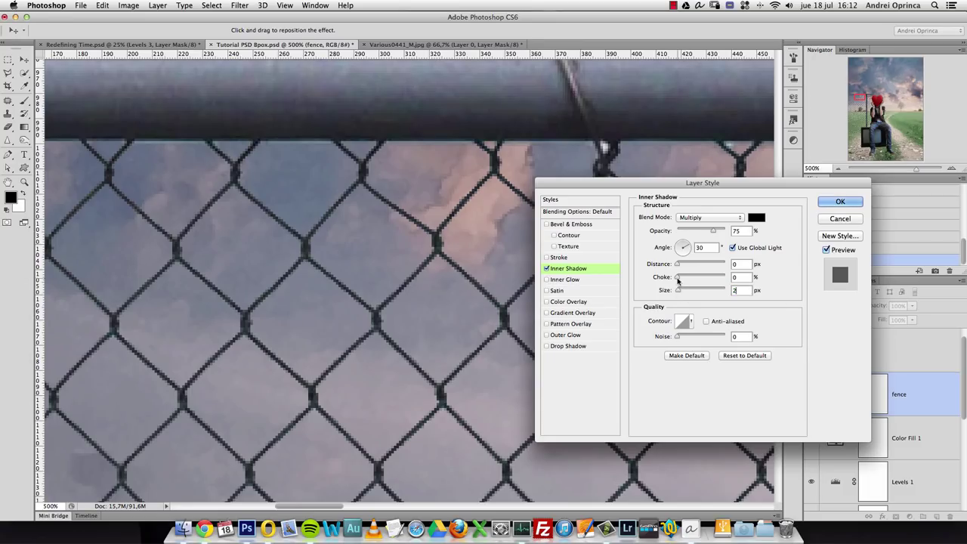
Keep the inner shadow's choke at 0% and set its blend mode to Soft Light
{"action": "mouse_move", "coordinate": [682, 279]}
{"action": "left_mouse_down"}
{"action": "mouse_move", "coordinate": [700, 279]}
{"action": "mouse_move", "coordinate": [685, 279]}
{"action": "left_mouse_up"}
{"action": "left_click", "coordinate": [706, 217]}
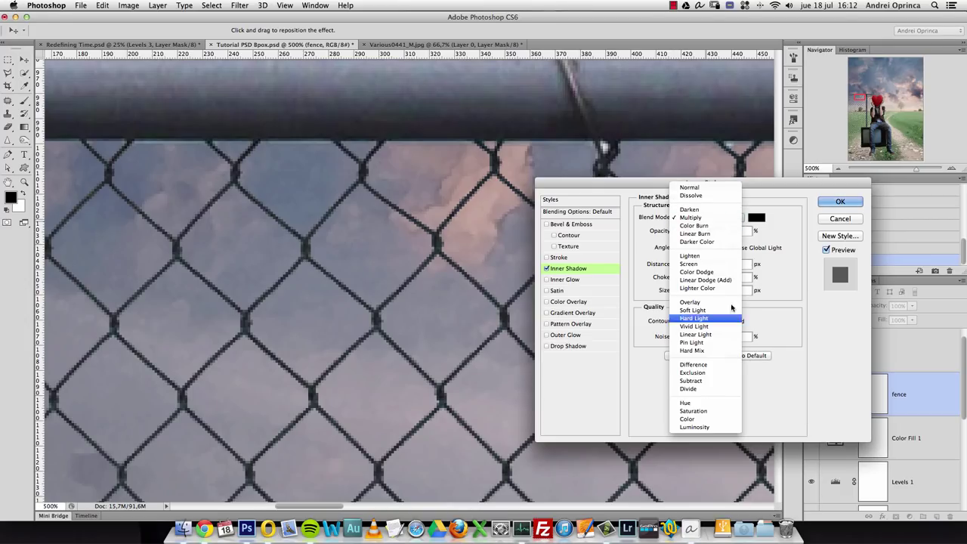
{"action": "left_click", "coordinate": [700, 312]}
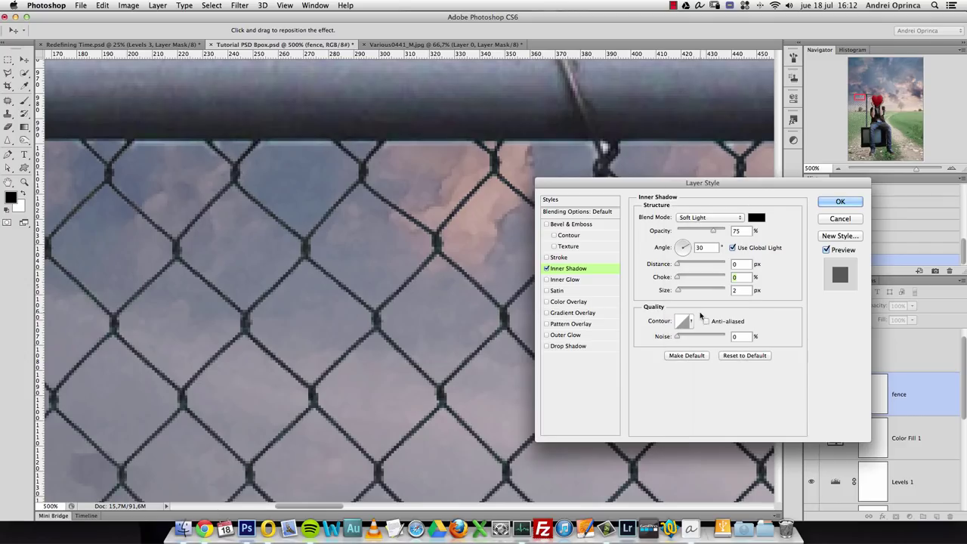
{"action": "left_click", "coordinate": [698, 221]}
{"action": "left_click", "coordinate": [697, 326]}
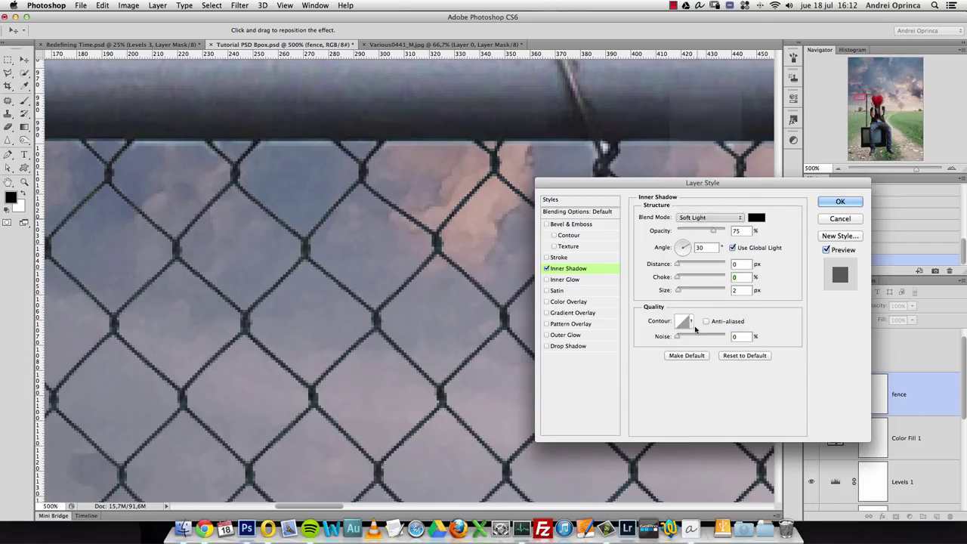
Try a dark slate grey inner shadow color, sampled from the fence's top rail and darkened slightly
{"action": "left_click", "coordinate": [756, 217]}
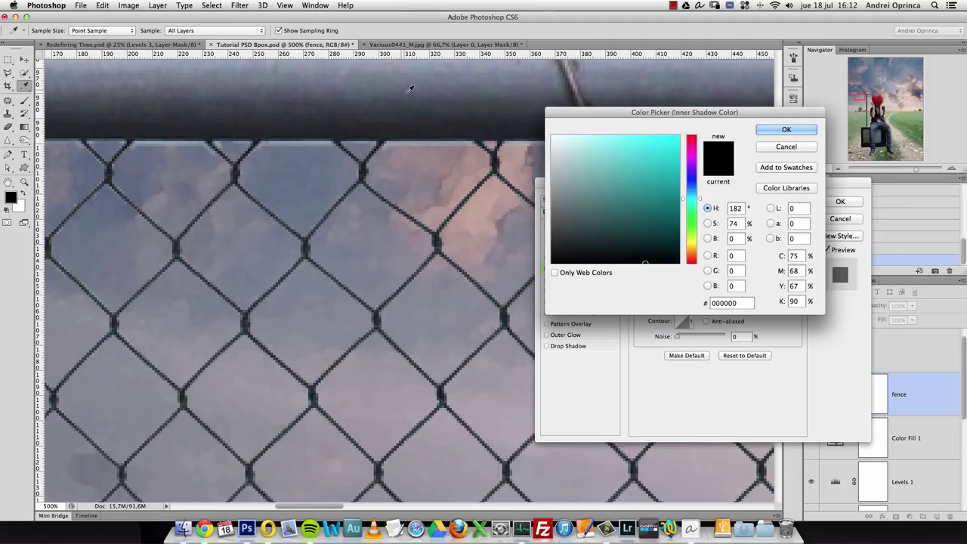
{"action": "left_click", "coordinate": [471, 126]}
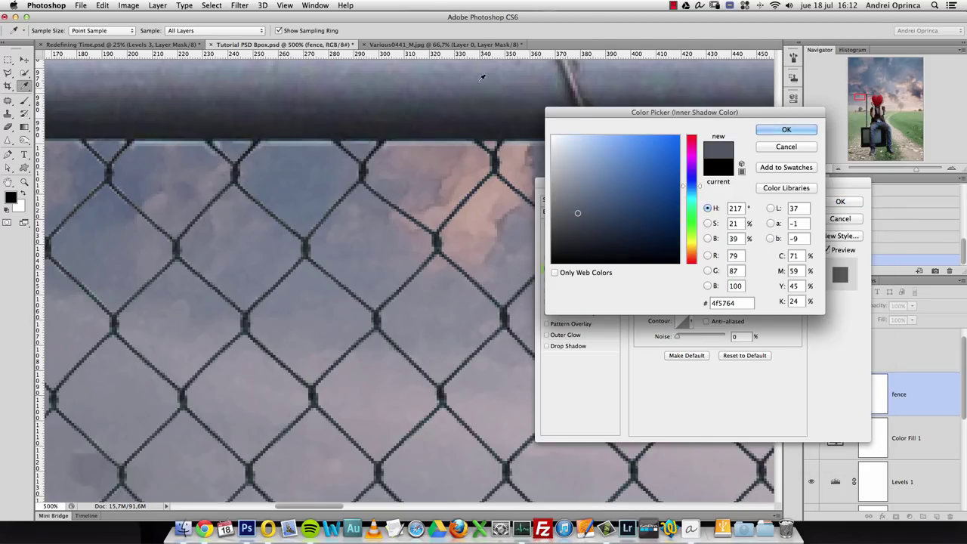
{"action": "left_click", "coordinate": [578, 224]}
{"action": "left_click", "coordinate": [785, 136]}
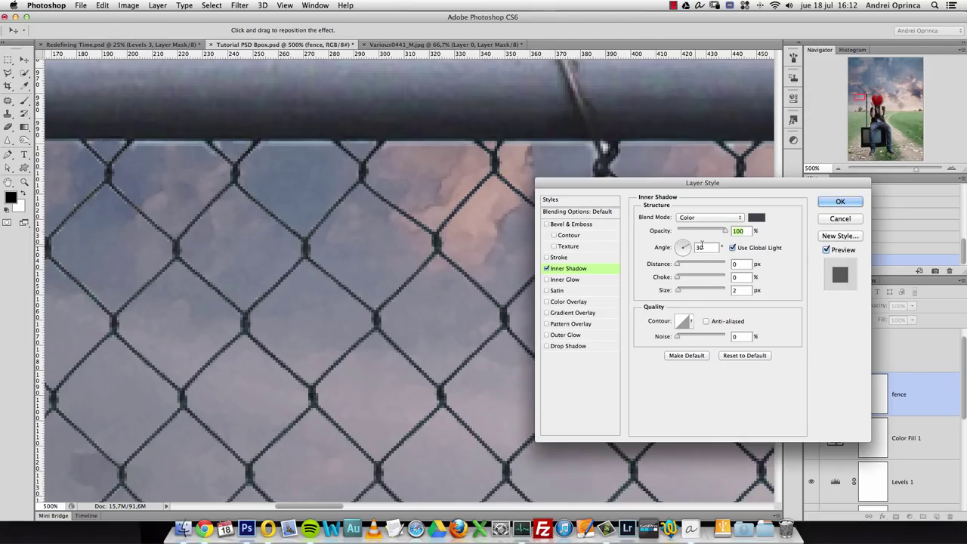
Try the inner shadow at a -86° angle with Soft Light blending, and discard the fence's layer style
{"action": "key", "text": "space"}
{"action": "left_click_drag", "start_coordinate": [686, 256], "coordinate": [670, 271]}
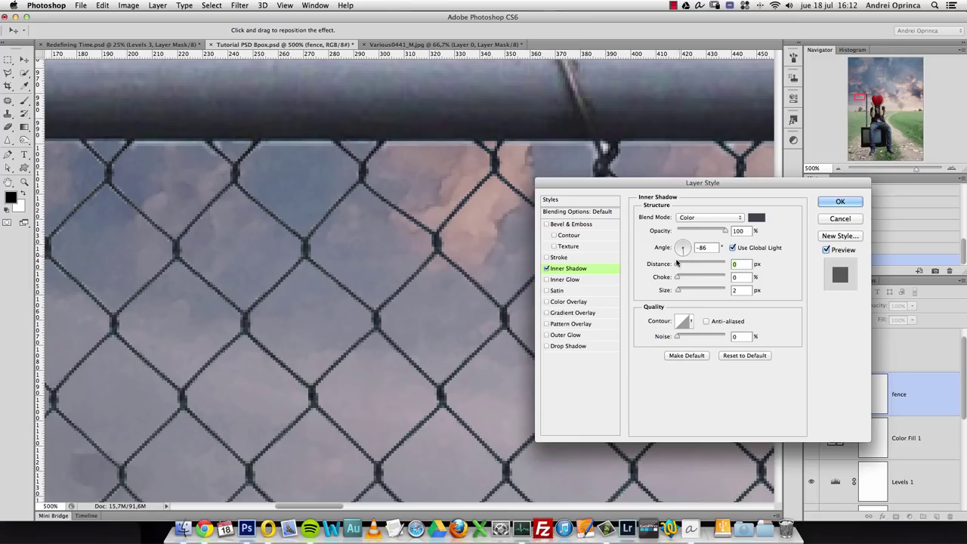
{"action": "left_click", "coordinate": [714, 222]}
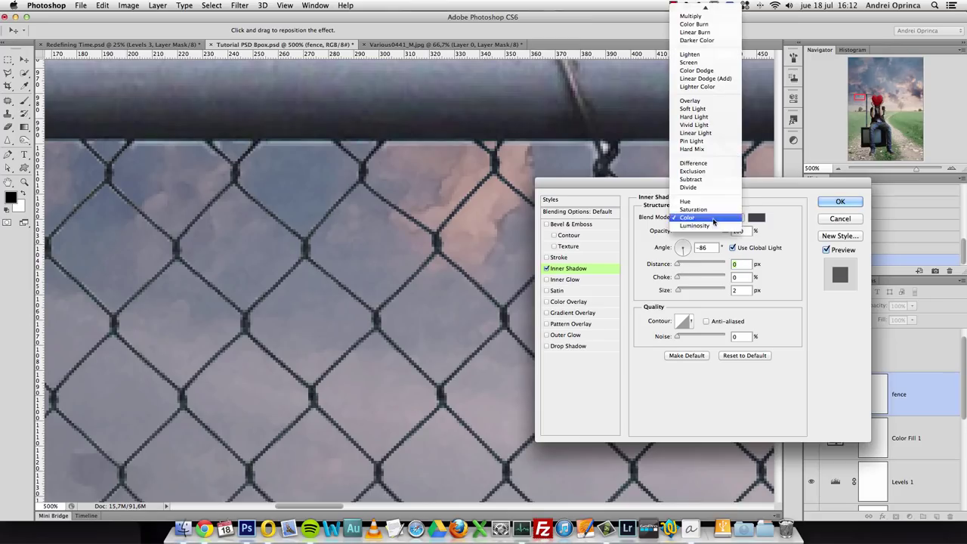
{"action": "left_click", "coordinate": [692, 108]}
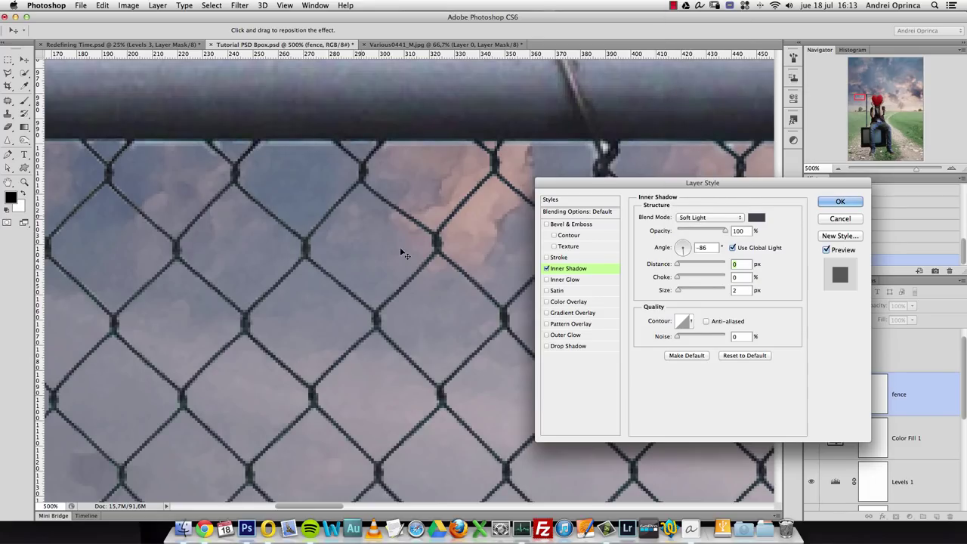
{"action": "left_click", "coordinate": [830, 219]}
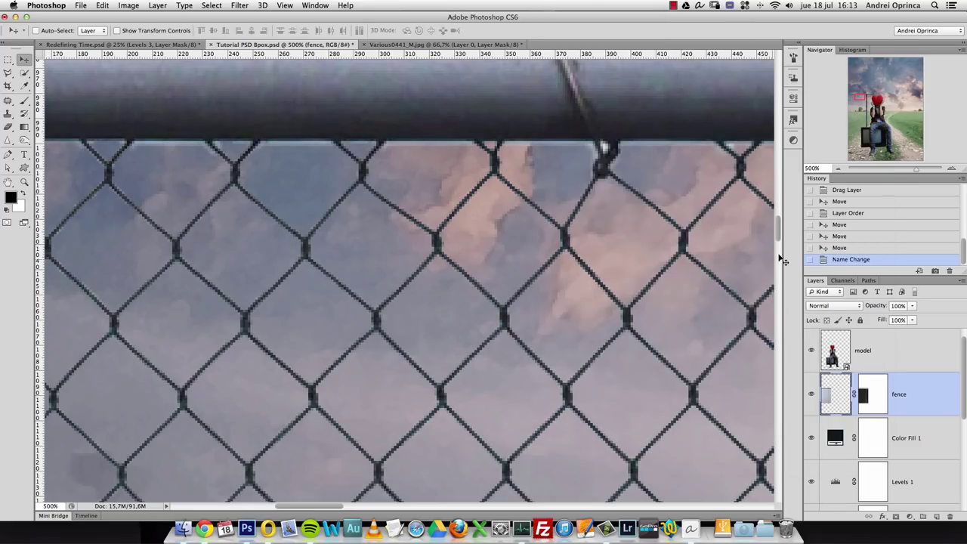
Hide the fence section beyond the post by filling a rectangular selection with black on the fence layer's mask
{"action": "left_click", "coordinate": [837, 168]}
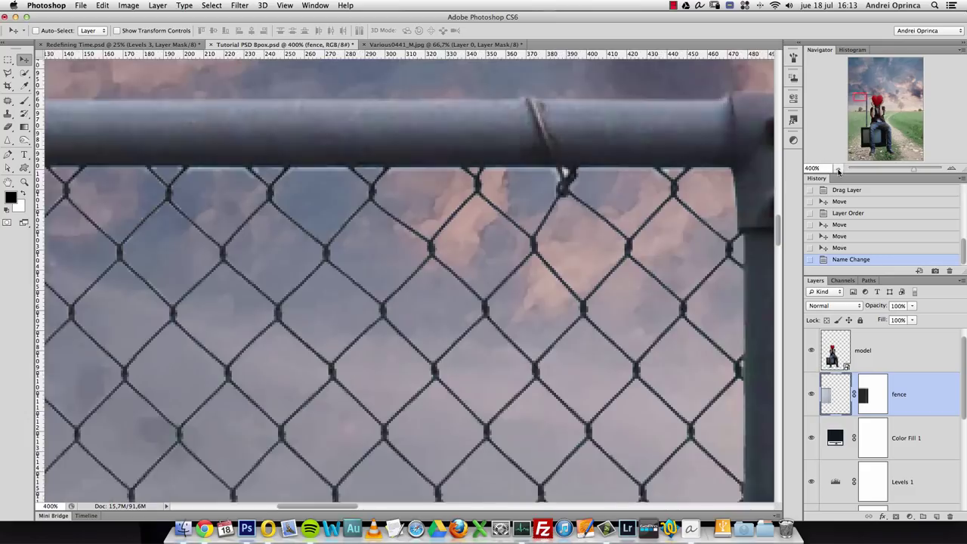
{"action": "left_click", "coordinate": [838, 167]}
{"action": "left_click", "coordinate": [838, 168]}
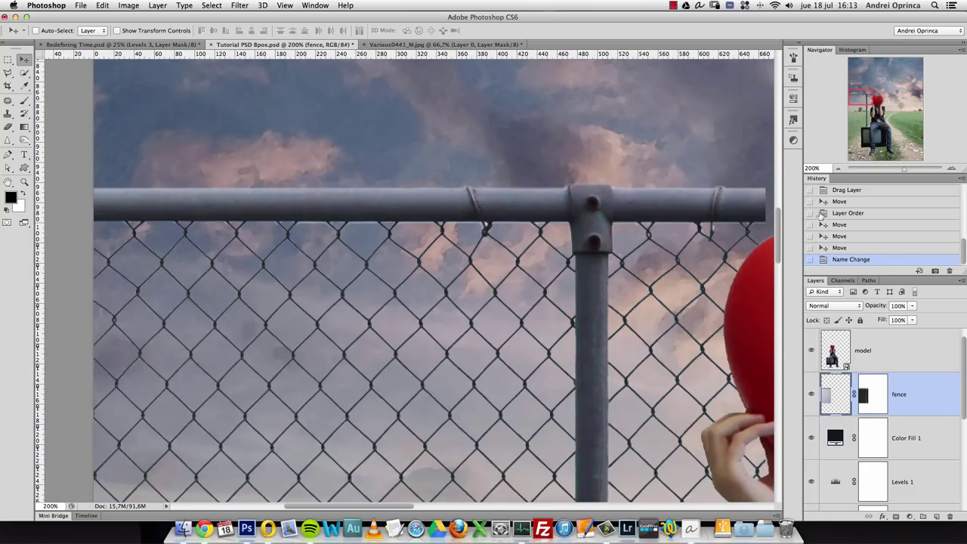
{"action": "left_click_drag", "start_coordinate": [638, 340], "coordinate": [377, 138]}
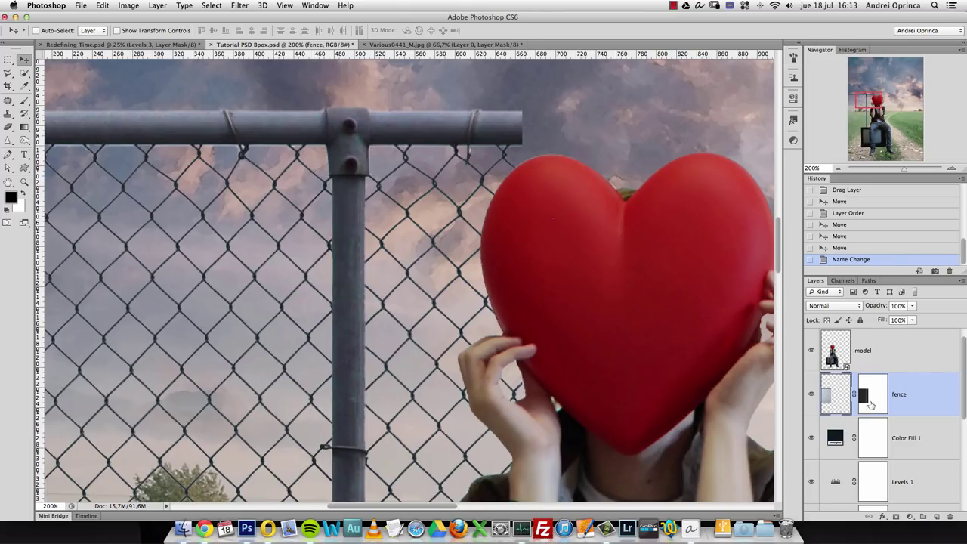
{"action": "left_click", "coordinate": [869, 406]}
{"action": "left_click", "coordinate": [8, 58]}
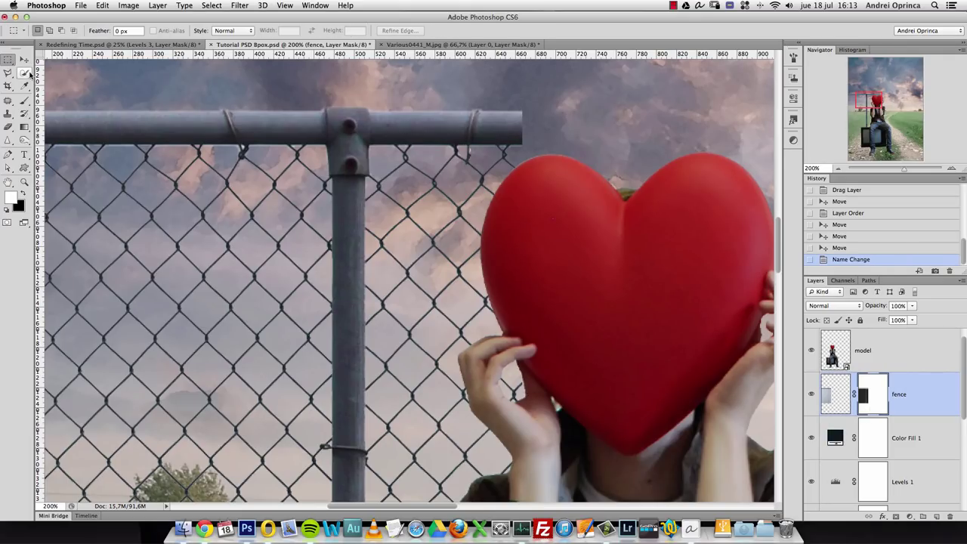
{"action": "left_click_drag", "start_coordinate": [375, 99], "coordinate": [681, 500]}
{"action": "left_click", "coordinate": [874, 90]}
{"action": "left_click_drag", "start_coordinate": [874, 89], "coordinate": [847, 104]}
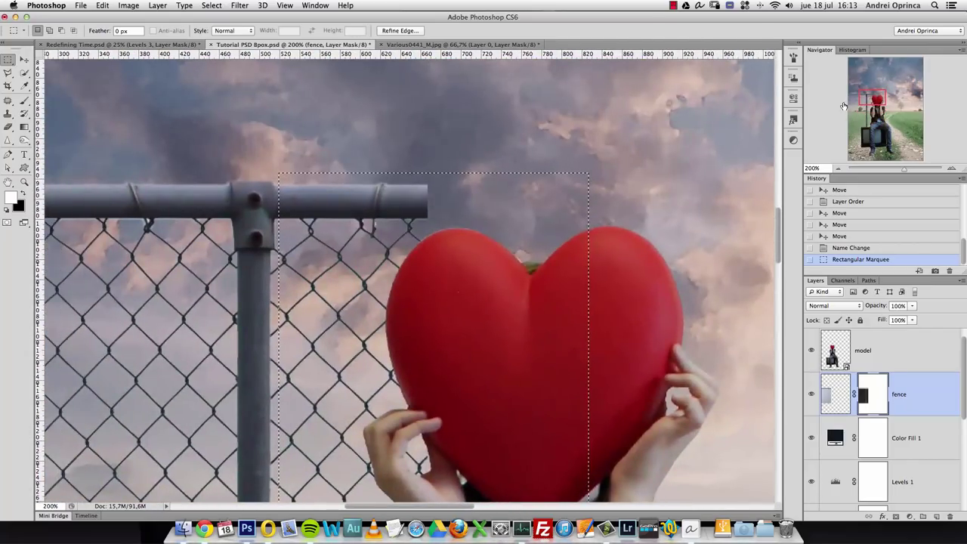
{"action": "key", "text": "x"}
{"action": "key", "text": "alt+BackSpace"}
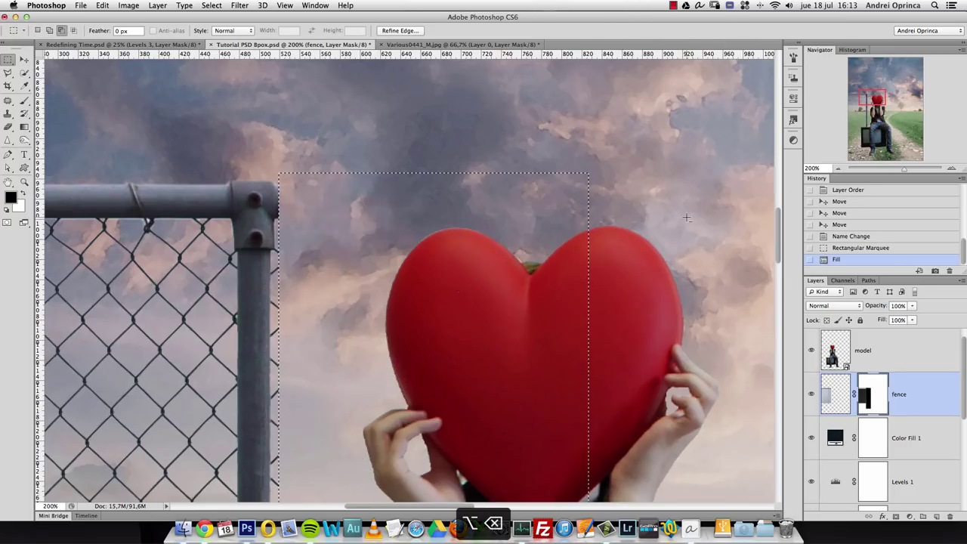
{"action": "key", "text": "super+d"}
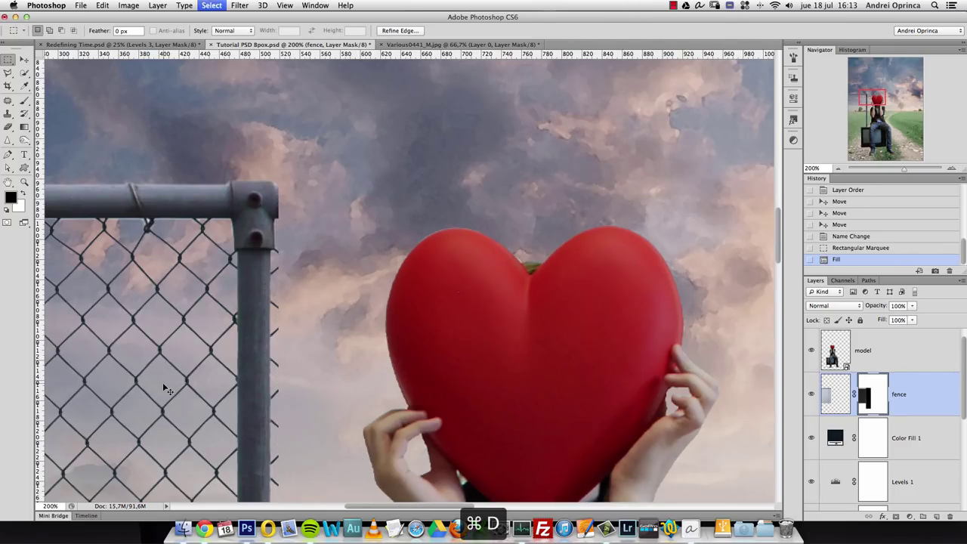
Set up the Brush tool for mask cleanup with 100% opacity, 100% flow, 86% hardness and a 19 px size
{"action": "scroll", "coordinate": [363, 260], "scroll_direction": "left", "scroll_amount": 5}
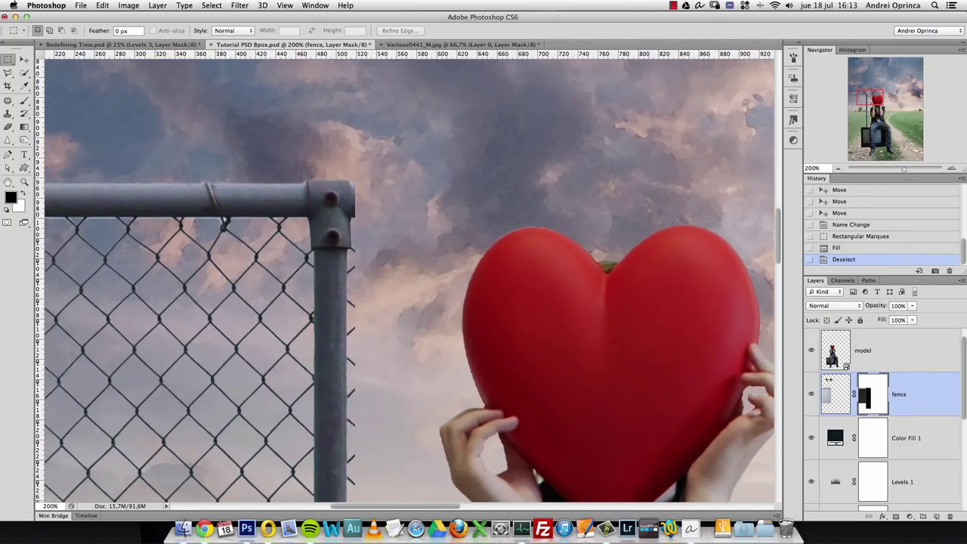
{"action": "key", "text": "b"}
{"action": "left_click", "coordinate": [381, 198], "text": "super"}
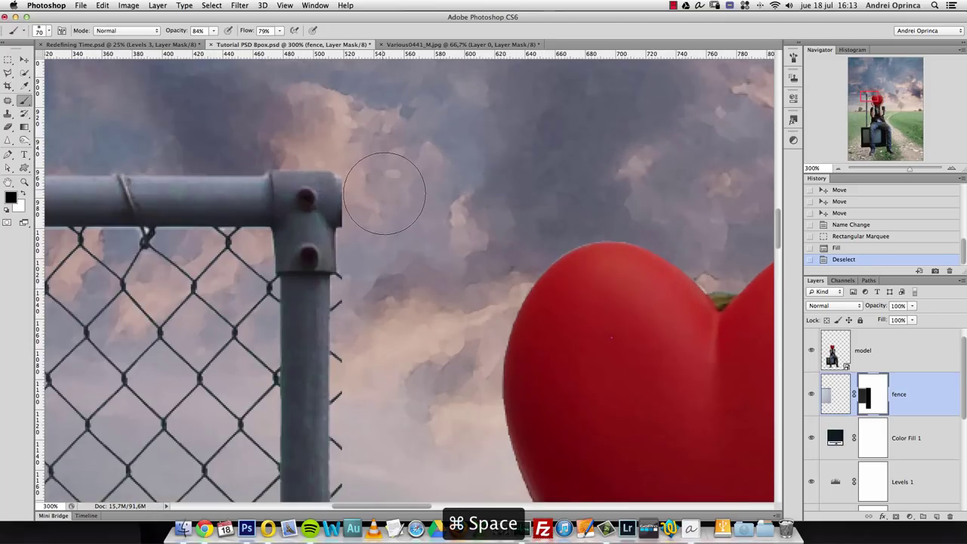
{"action": "left_click", "coordinate": [214, 30]}
{"action": "left_click_drag", "start_coordinate": [216, 44], "coordinate": [296, 43]}
{"action": "left_click", "coordinate": [280, 30]}
{"action": "right_click", "coordinate": [438, 180]}
{"action": "left_click_drag", "start_coordinate": [529, 229], "coordinate": [550, 231]}
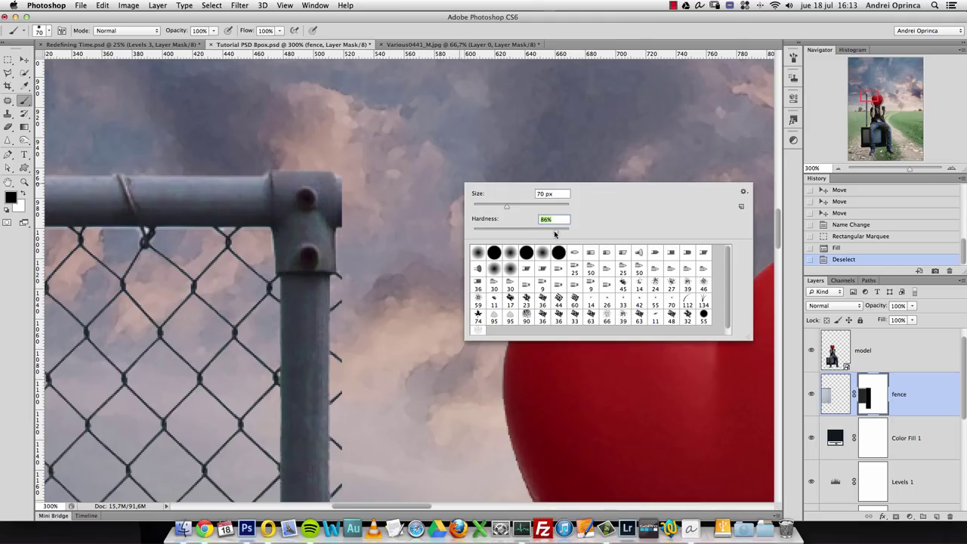
{"action": "left_click_drag", "start_coordinate": [513, 204], "coordinate": [488, 206]}
Paint black on the fence mask to trim the leftover rail beside the post's corner bracket
{"action": "left_click", "coordinate": [366, 198]}
{"action": "left_click_drag", "start_coordinate": [363, 163], "coordinate": [349, 198]}
{"action": "left_click_drag", "start_coordinate": [351, 185], "coordinate": [354, 219]}
{"action": "mouse_move", "coordinate": [352, 211]}
{"action": "left_mouse_down"}
{"action": "mouse_move", "coordinate": [347, 325]}
{"action": "mouse_move", "coordinate": [365, 205]}
{"action": "left_mouse_up"}
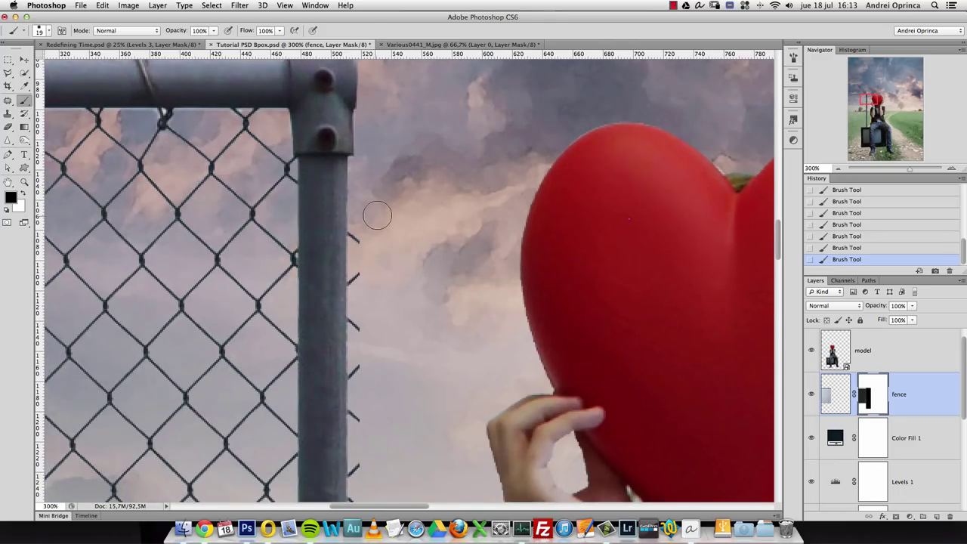
Mask out the leftover wire ends along the post's outer edge, from below the bracket down to the television
{"action": "left_click_drag", "start_coordinate": [362, 272], "coordinate": [366, 253]}
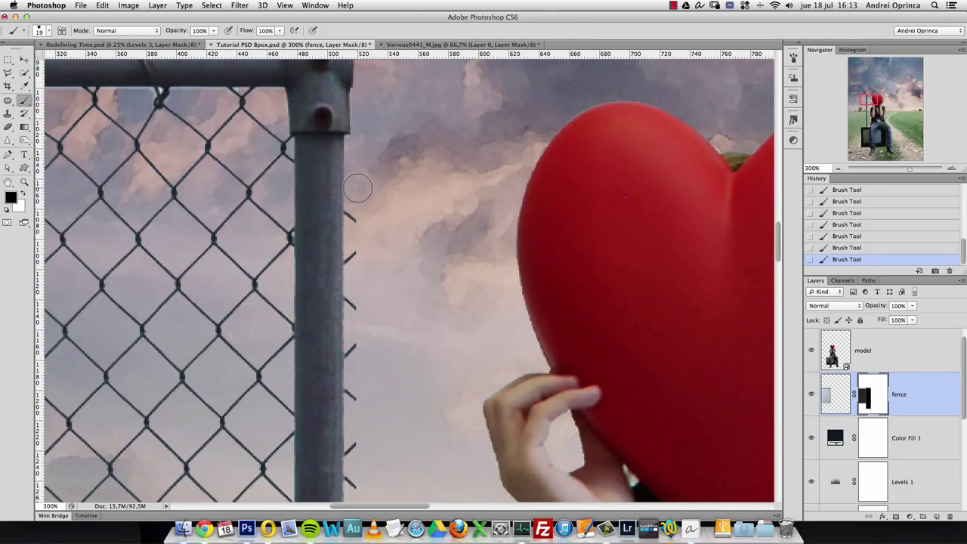
{"action": "scroll", "coordinate": [431, 317], "scroll_direction": "down", "scroll_amount": 10}
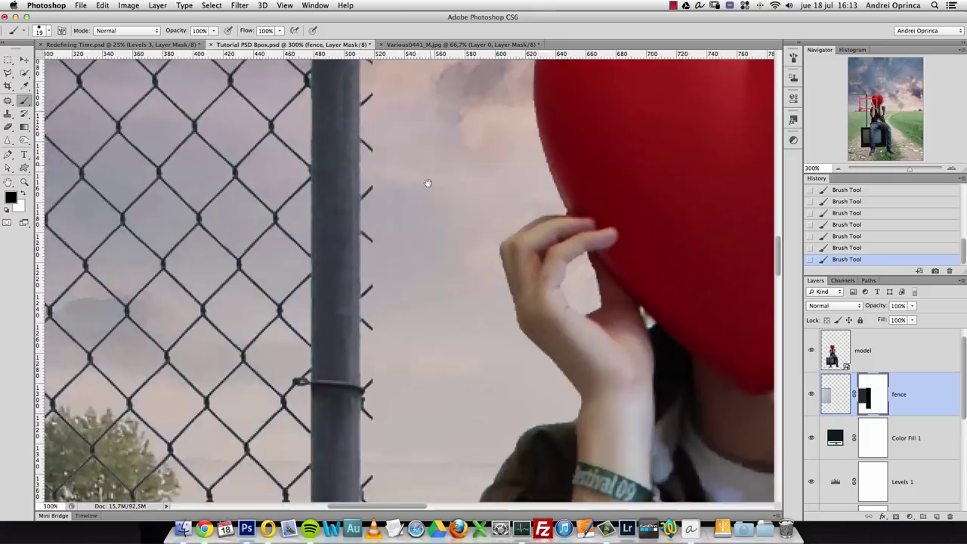
{"action": "scroll", "coordinate": [411, 174], "scroll_direction": "down", "scroll_amount": 10}
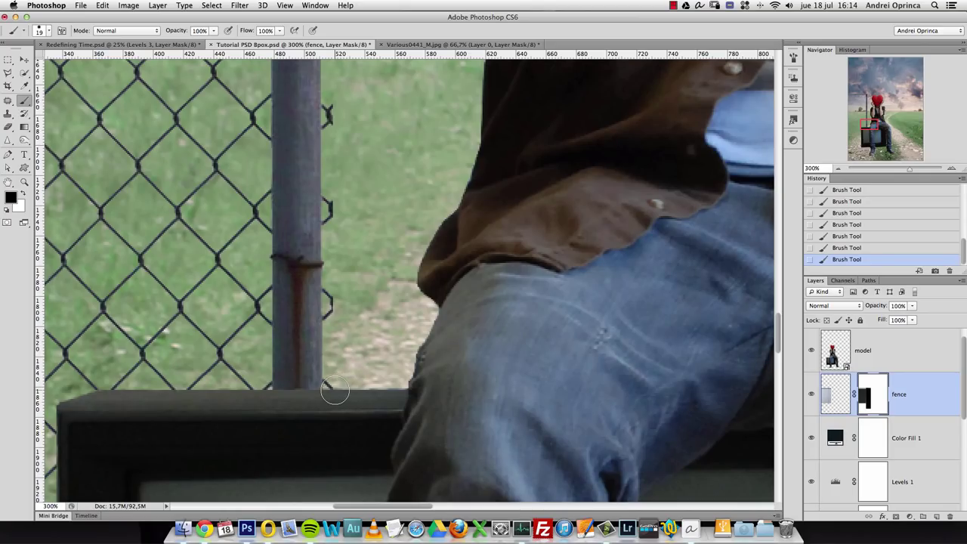
{"action": "left_click", "coordinate": [335, 390], "text": "shift"}
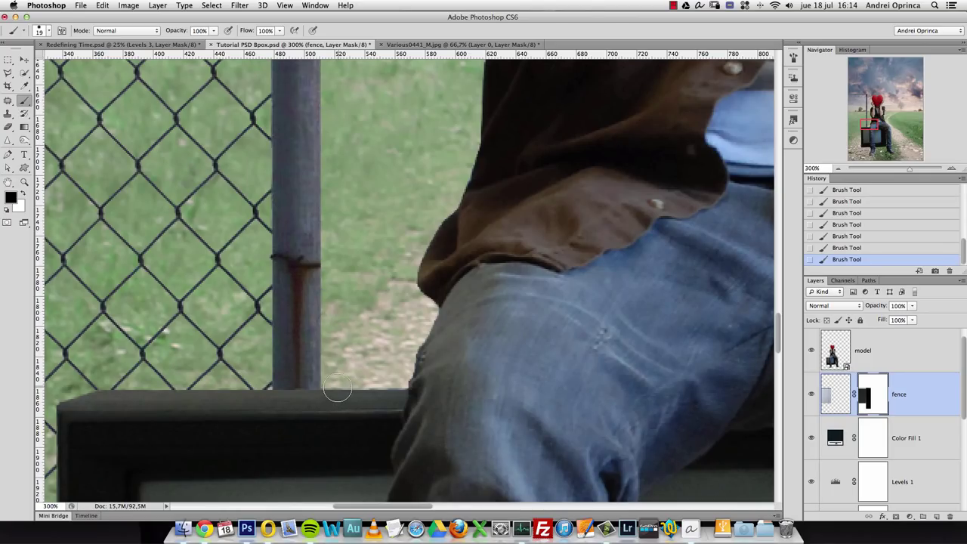
{"action": "left_click_drag", "start_coordinate": [373, 206], "coordinate": [381, 449]}
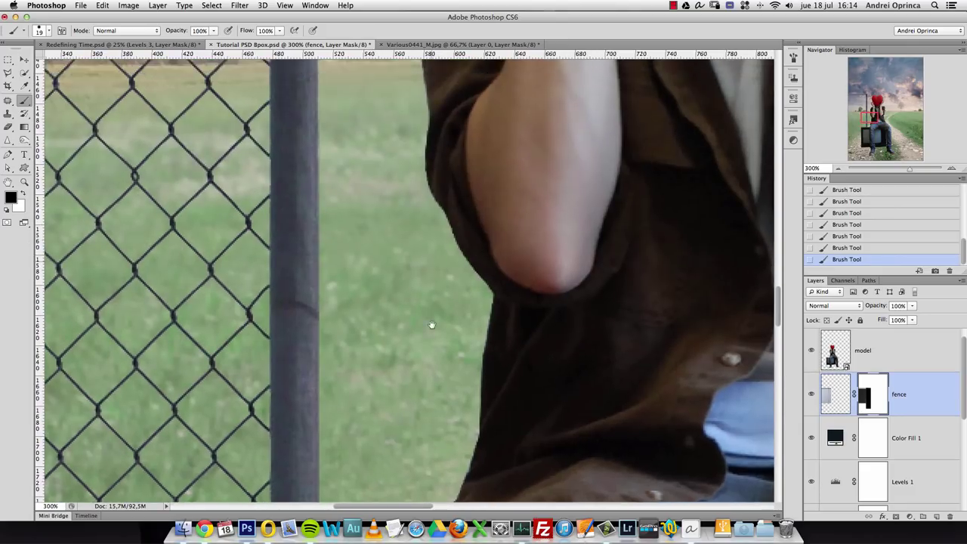
{"action": "left_click_drag", "start_coordinate": [432, 255], "coordinate": [403, 383]}
{"action": "left_click", "coordinate": [355, 269], "text": "alt"}
{"action": "left_click", "coordinate": [401, 197], "text": "super"}
{"action": "left_click_drag", "start_coordinate": [380, 135], "coordinate": [393, 261]}
{"action": "left_click", "coordinate": [385, 262], "text": "alt"}
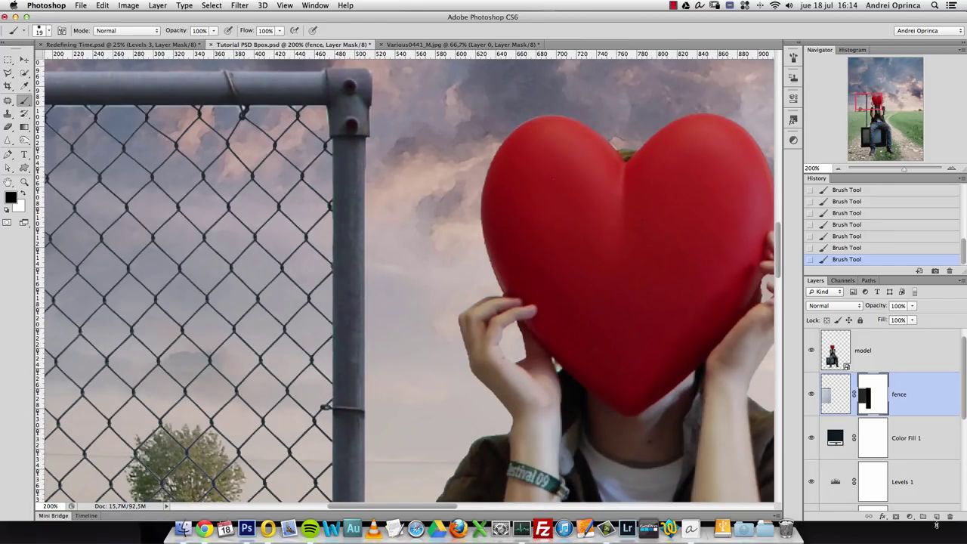
Paint a straight black test line between two points on a new layer above the fence, and delete that layer
{"action": "left_click", "coordinate": [935, 516]}
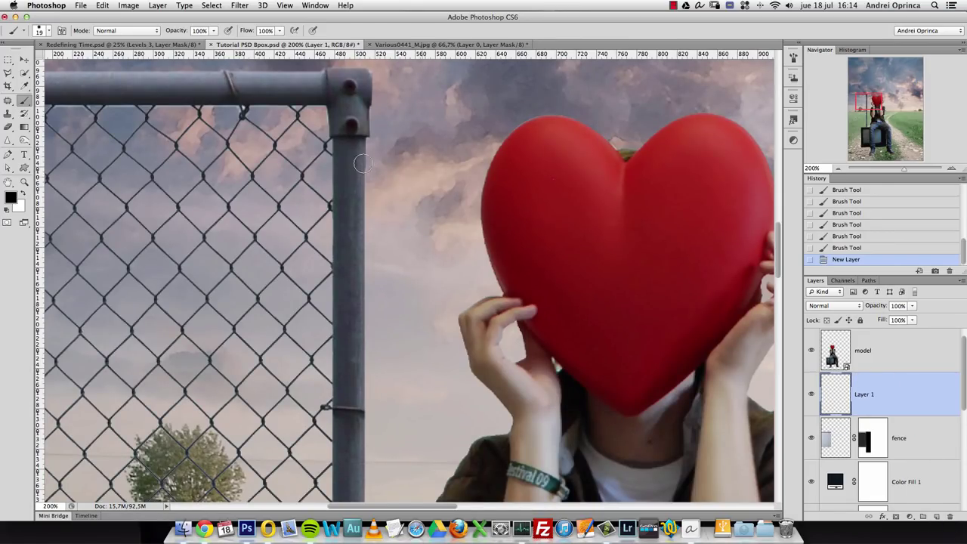
{"action": "left_click", "coordinate": [410, 155]}
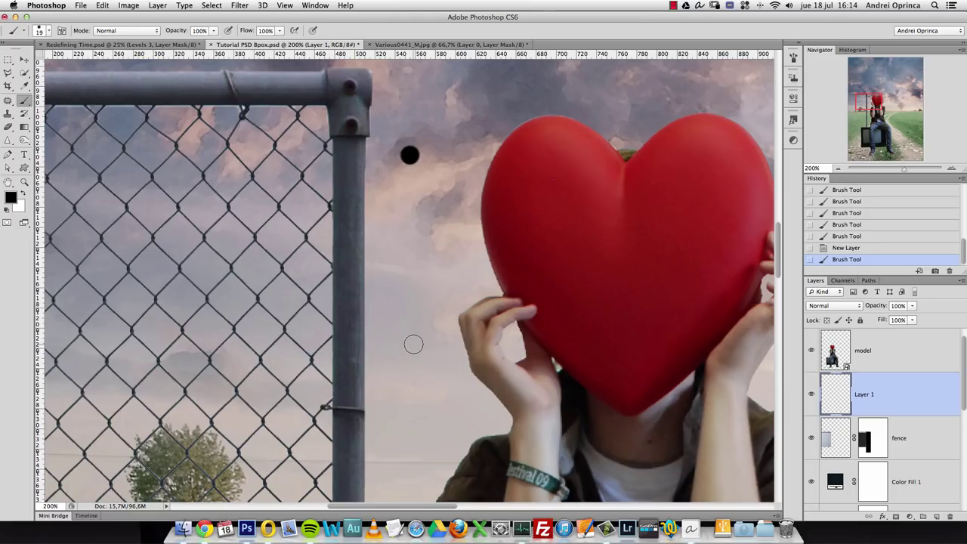
{"action": "left_click", "coordinate": [461, 432], "text": "shift"}
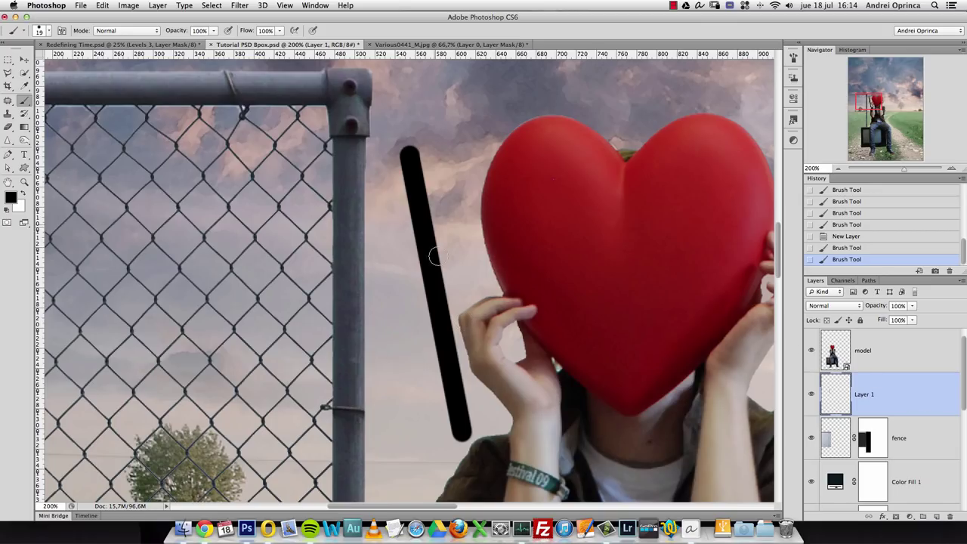
{"action": "left_click_drag", "start_coordinate": [909, 401], "coordinate": [949, 516]}
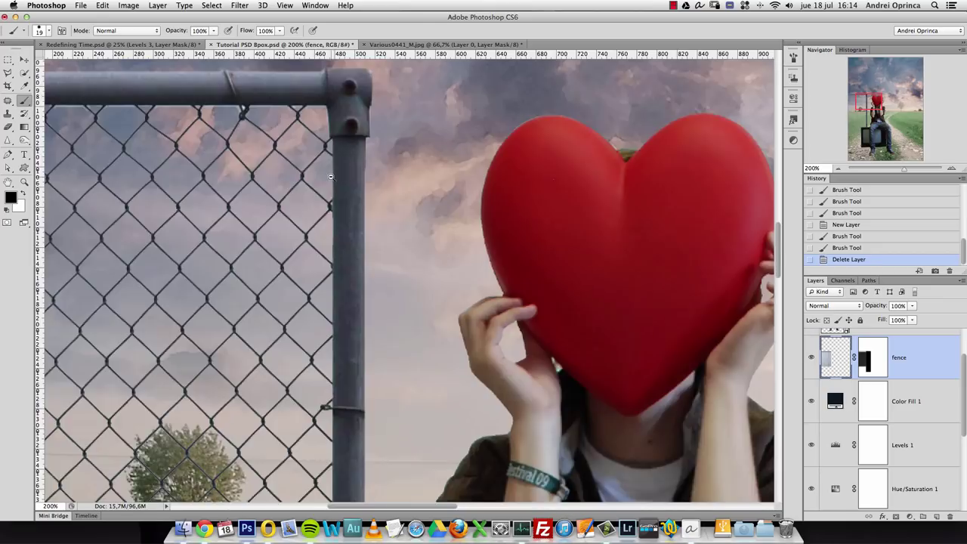
Open the tree stock image Depositphotos_5401229_original.jpg from the Stock folder
{"action": "scroll", "coordinate": [333, 178], "scroll_direction": "down", "scroll_amount": 3}
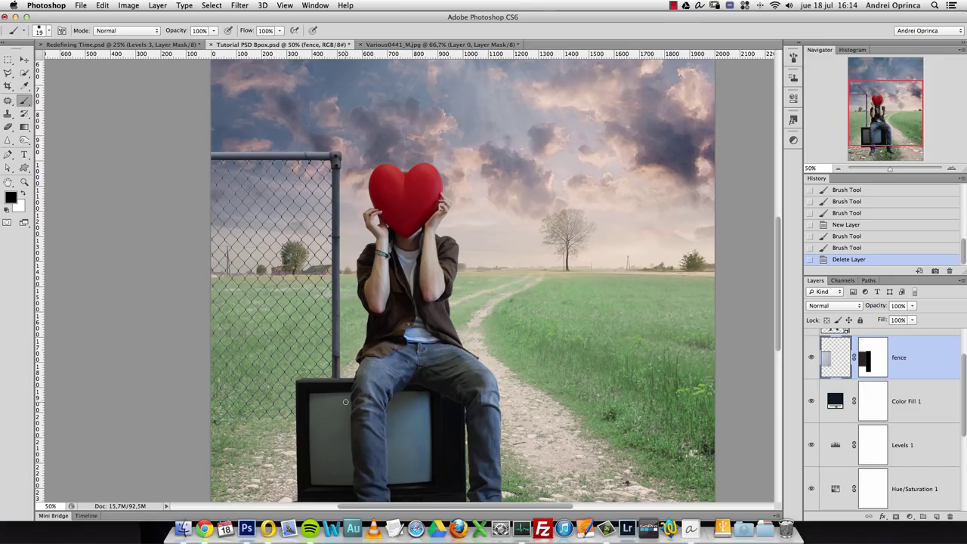
{"action": "left_click", "coordinate": [306, 338], "text": "alt"}
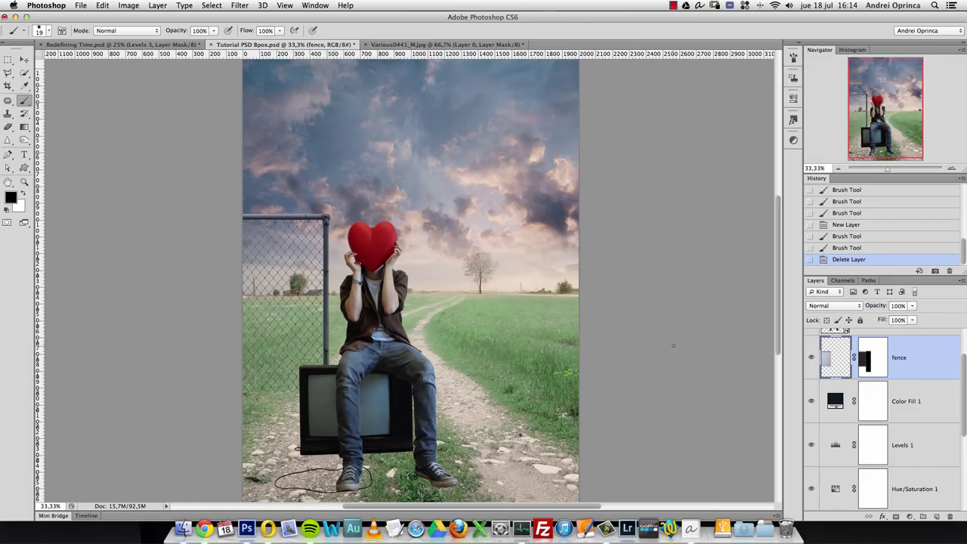
{"action": "key", "text": "super+o"}
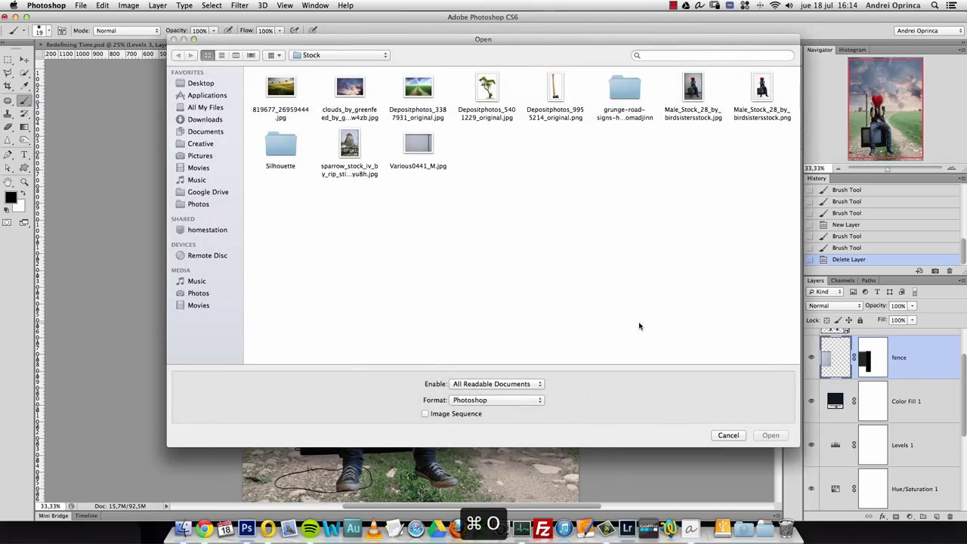
{"action": "left_click", "coordinate": [487, 91]}
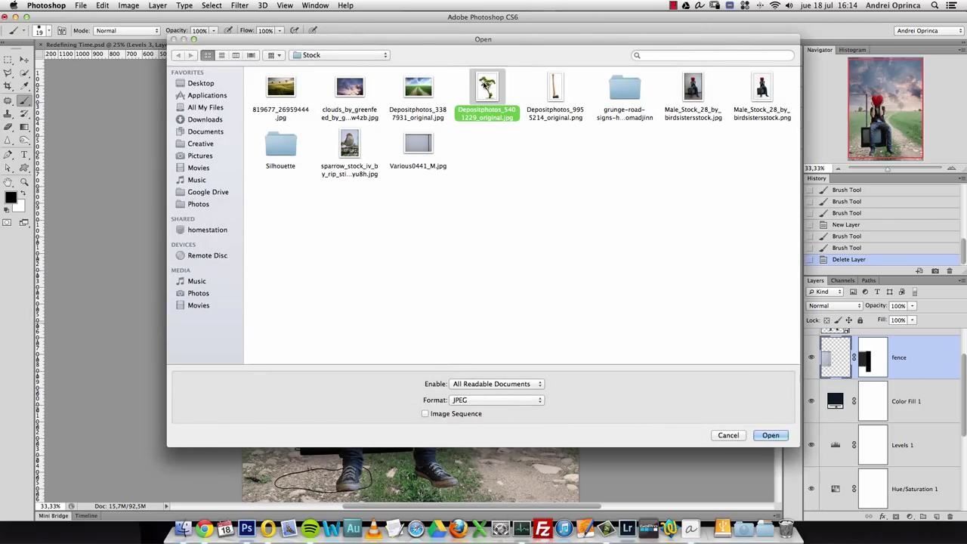
{"action": "left_click", "coordinate": [769, 435]}
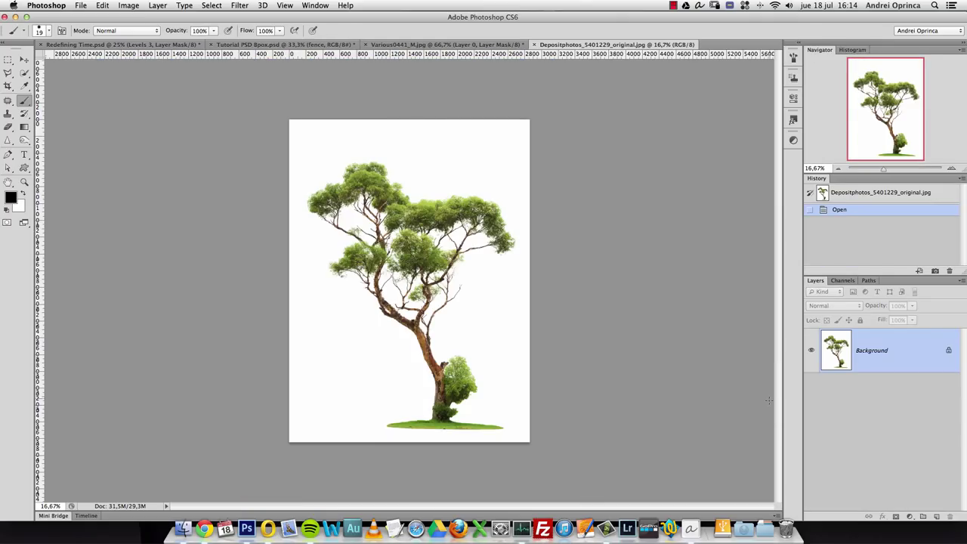
Close the fence source image Various0441_M.jpg without saving and bring up the composite Tutorial PSD Bpox.psd
{"action": "left_click", "coordinate": [443, 45]}
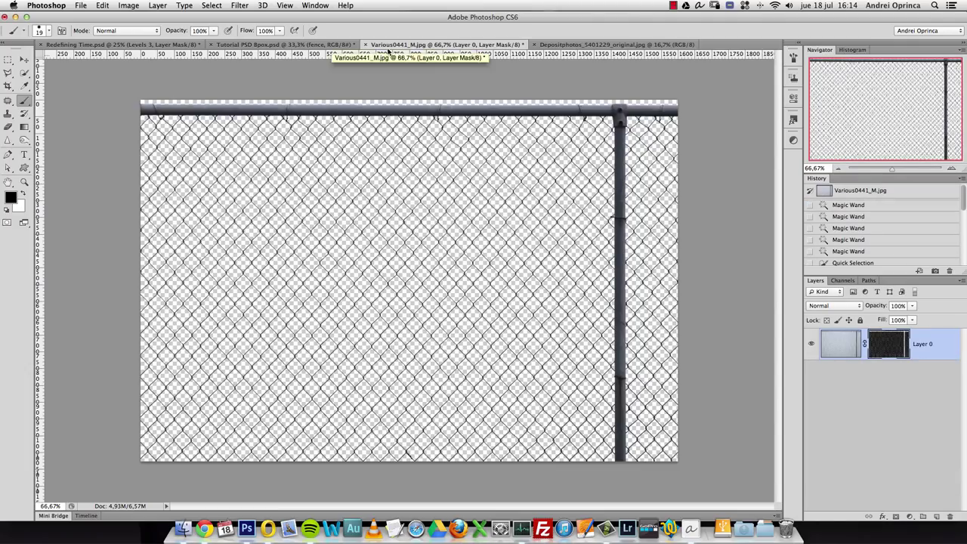
{"action": "left_click", "coordinate": [364, 44]}
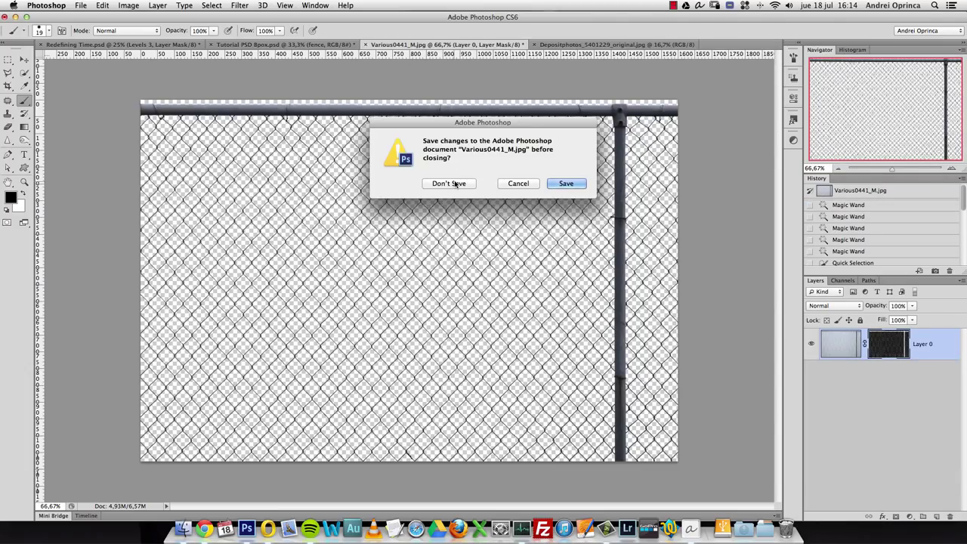
{"action": "left_click", "coordinate": [456, 184]}
{"action": "left_click", "coordinate": [285, 44]}
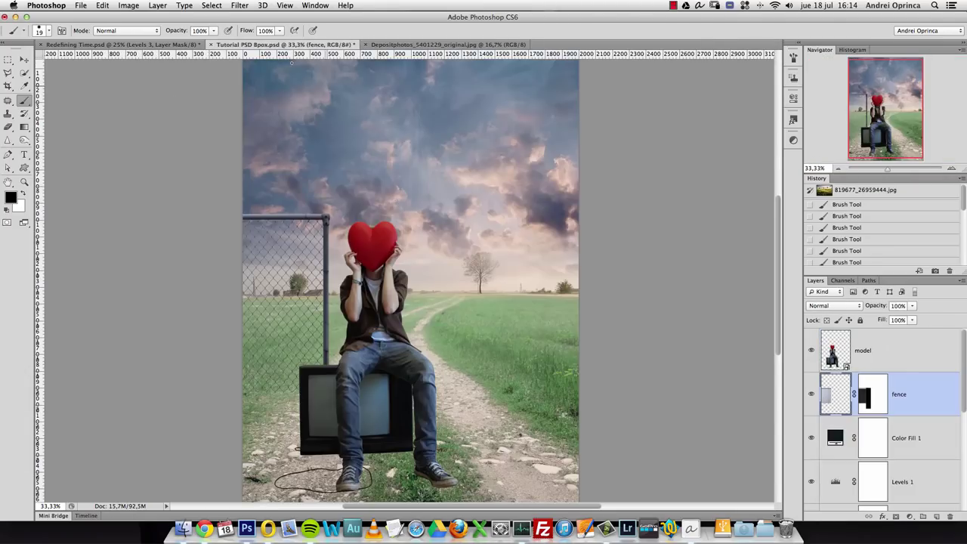
{"action": "left_click_drag", "start_coordinate": [879, 159], "coordinate": [873, 155]}
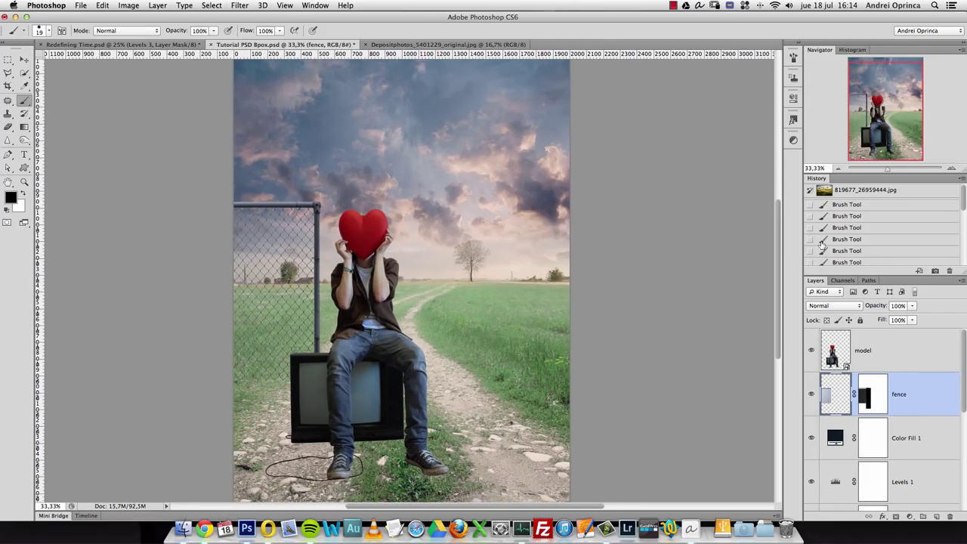
Examine the tree image's colour channels, isolate the Blue channel, and restore the image to its opened full-colour state
{"action": "left_click", "coordinate": [411, 45]}
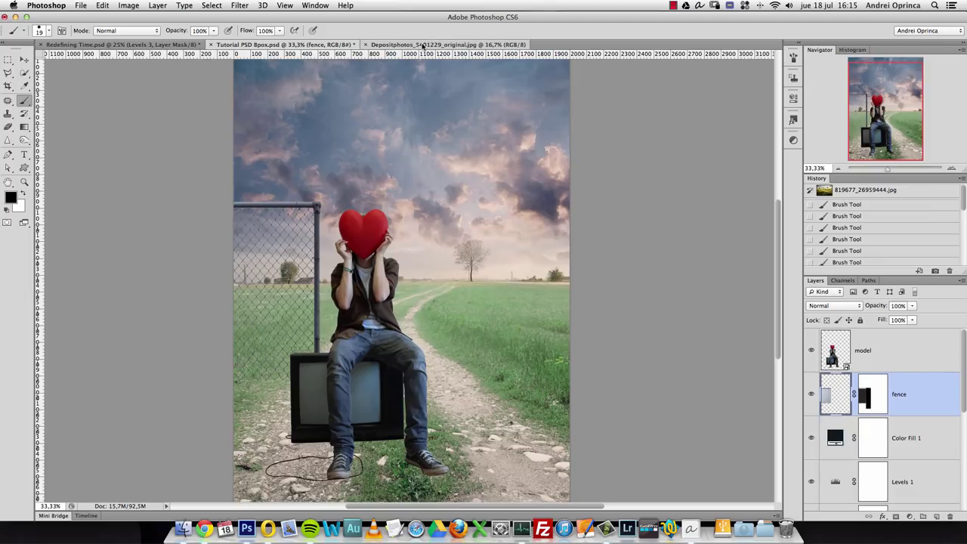
{"action": "scroll", "coordinate": [502, 308], "scroll_direction": "up", "scroll_amount": 1}
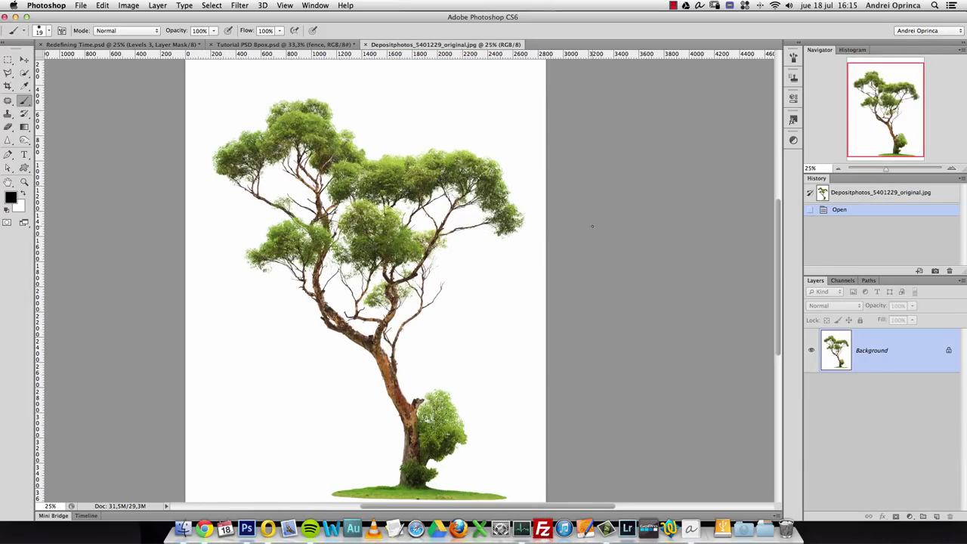
{"action": "left_click", "coordinate": [843, 281]}
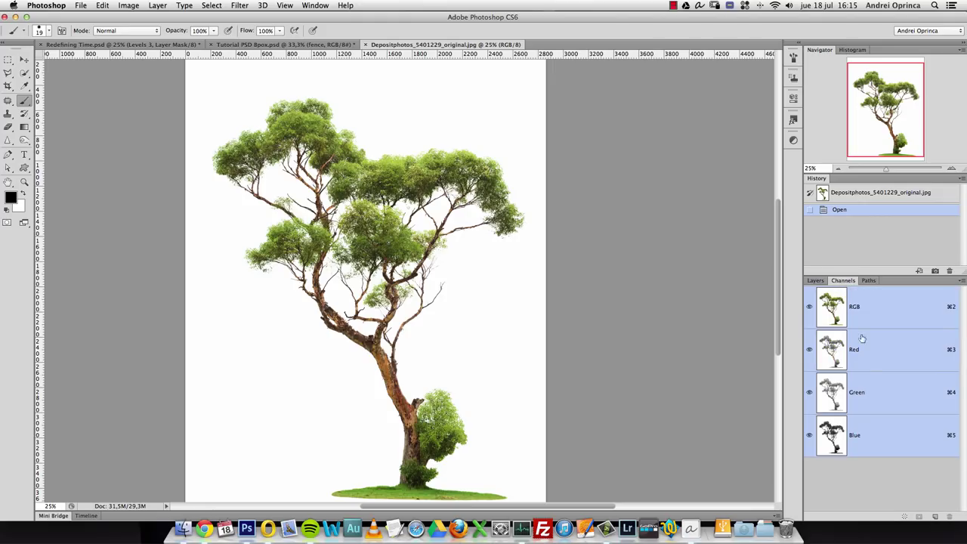
{"action": "left_click", "coordinate": [808, 279]}
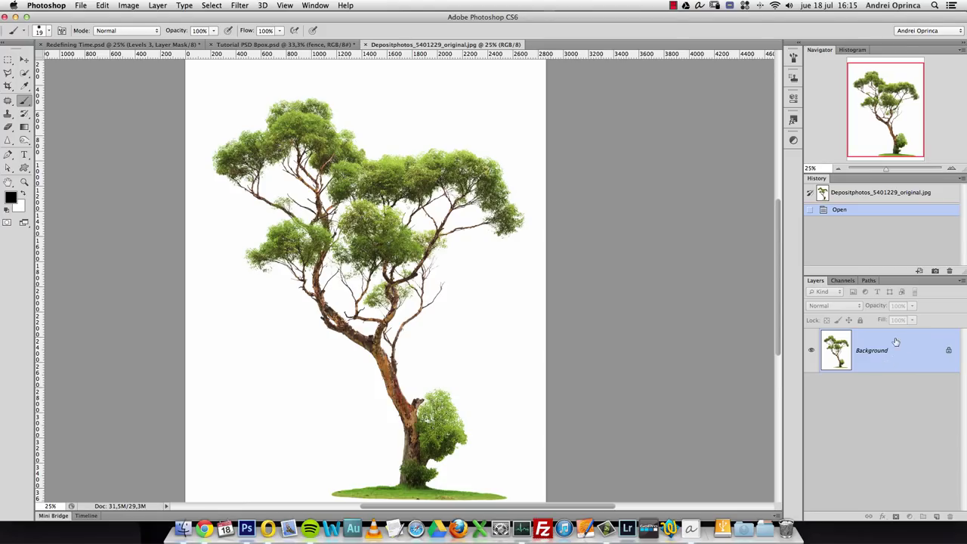
{"action": "left_click", "coordinate": [843, 280]}
{"action": "left_click", "coordinate": [816, 281]}
{"action": "left_click", "coordinate": [841, 280]}
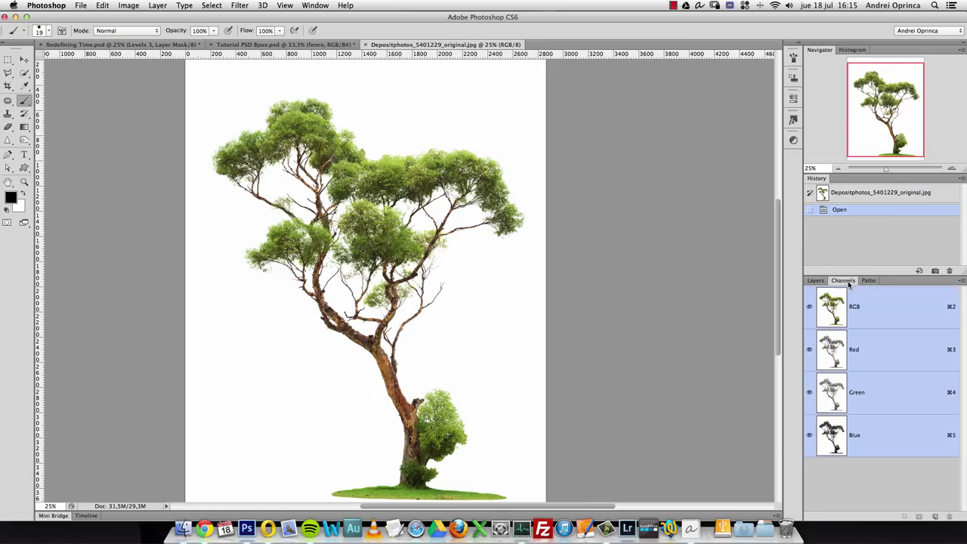
{"action": "left_click", "coordinate": [885, 432]}
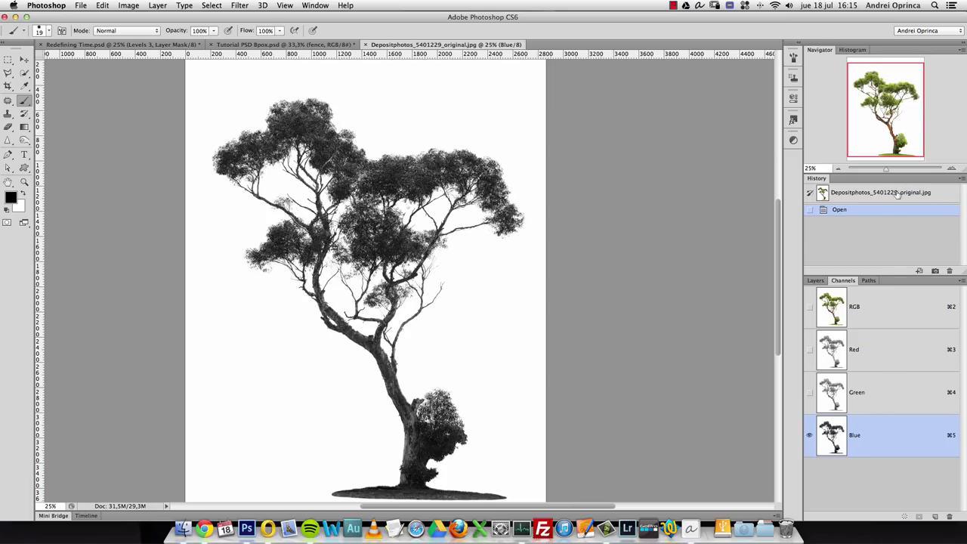
{"action": "left_click", "coordinate": [815, 280]}
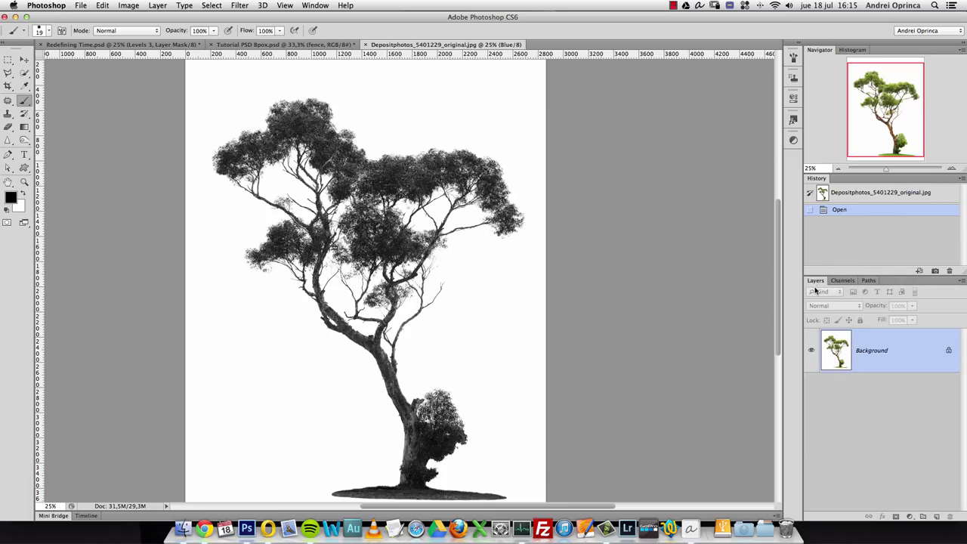
{"action": "left_click", "coordinate": [867, 195]}
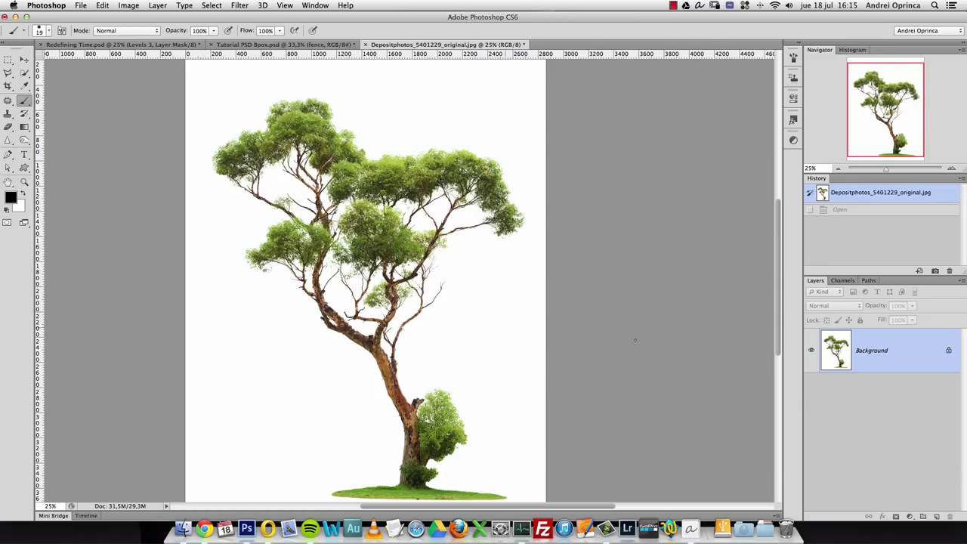
Select all the white background around the tree using the Magic Wand with tolerance 20 and Contiguous off
{"action": "left_click_drag", "start_coordinate": [25, 74], "coordinate": [66, 82]}
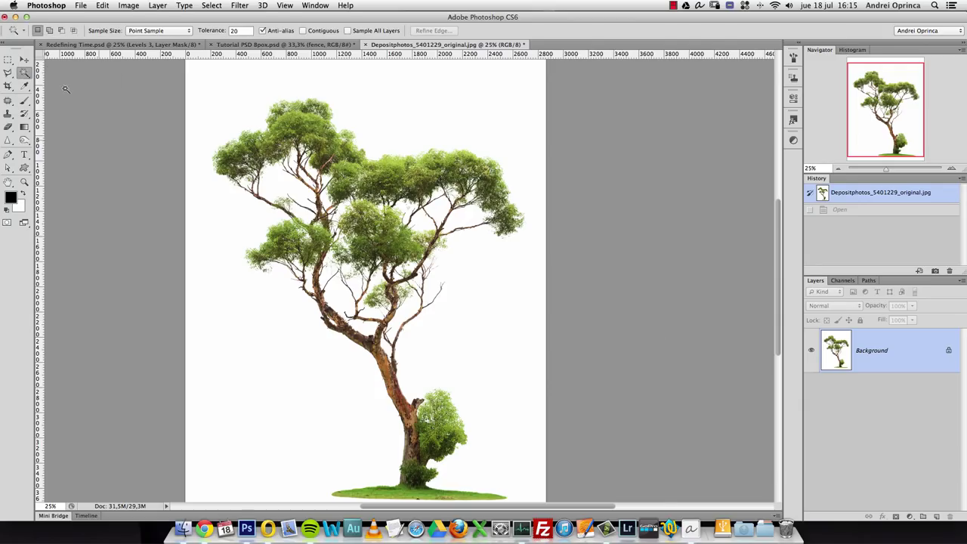
{"action": "left_click", "coordinate": [274, 319]}
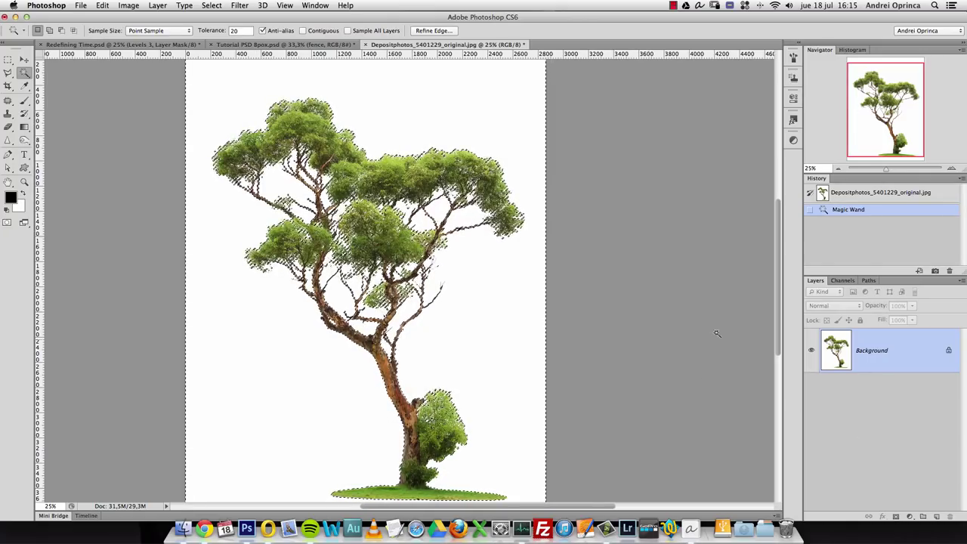
Try masking the tree layer from the background selection and inverting the mask, and revert to the state before the mask
{"action": "left_click", "coordinate": [896, 517]}
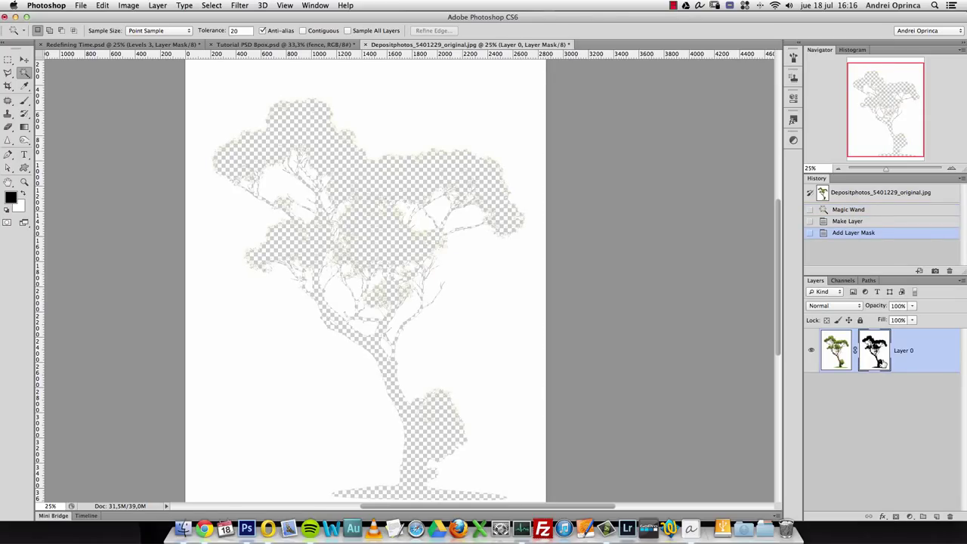
{"action": "key", "text": "super+i"}
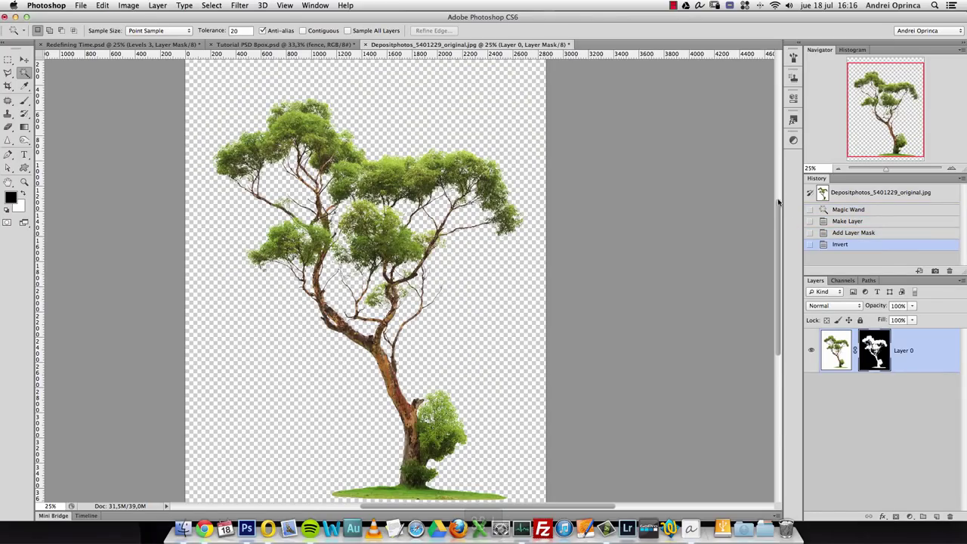
{"action": "left_click", "coordinate": [840, 221]}
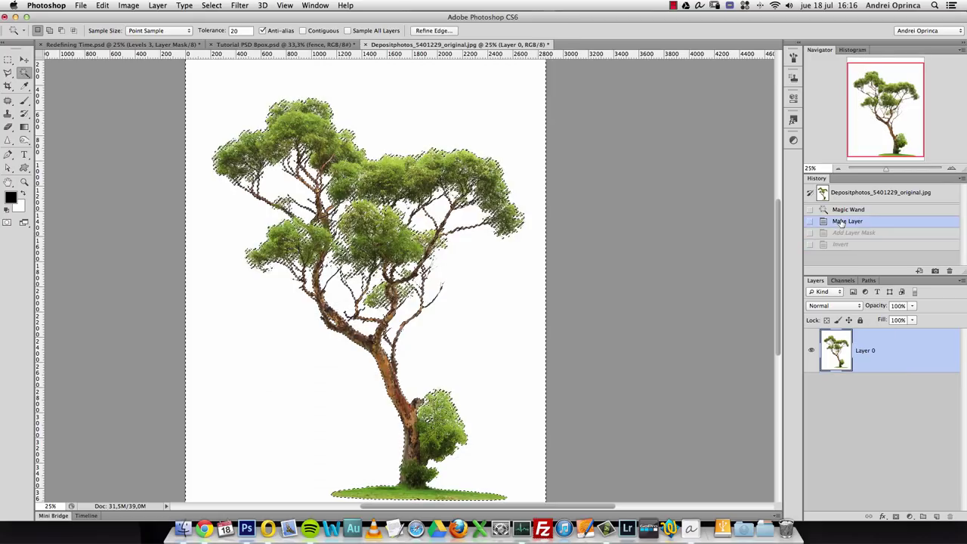
Add a layer mask that hides the selected white background and leaves only the tree
{"action": "left_click", "coordinate": [896, 517]}
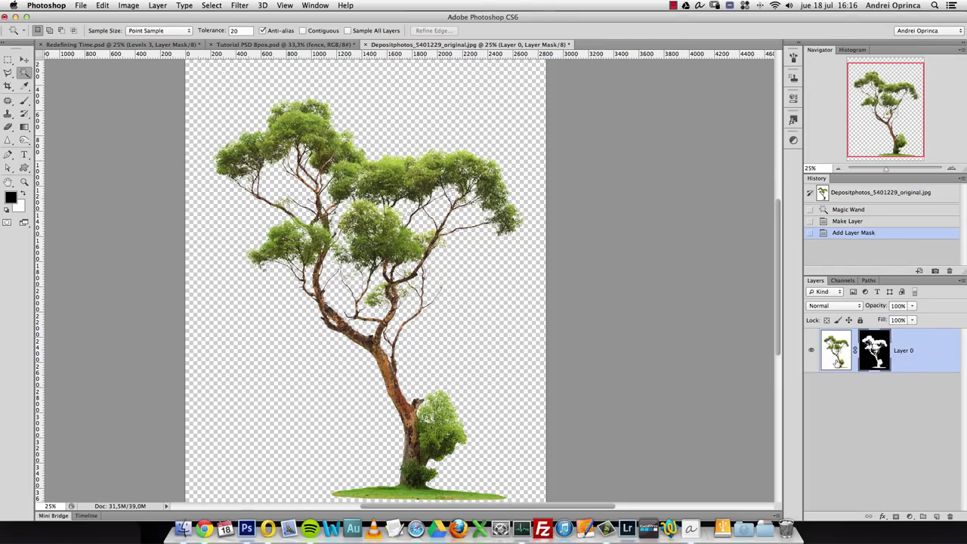
{"action": "left_click", "coordinate": [523, 281], "text": "super"}
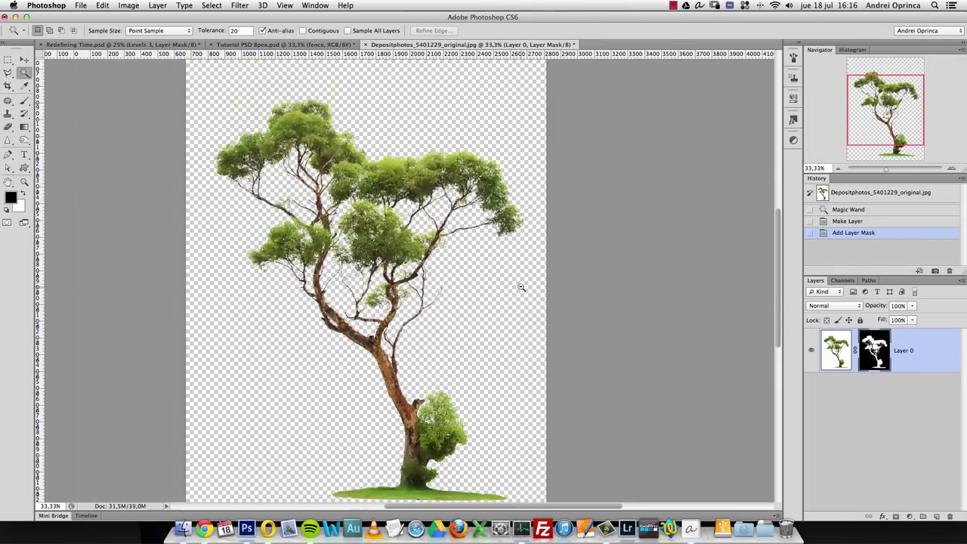
{"action": "left_click", "coordinate": [520, 286], "text": "alt"}
{"action": "left_click", "coordinate": [520, 280], "text": "alt"}
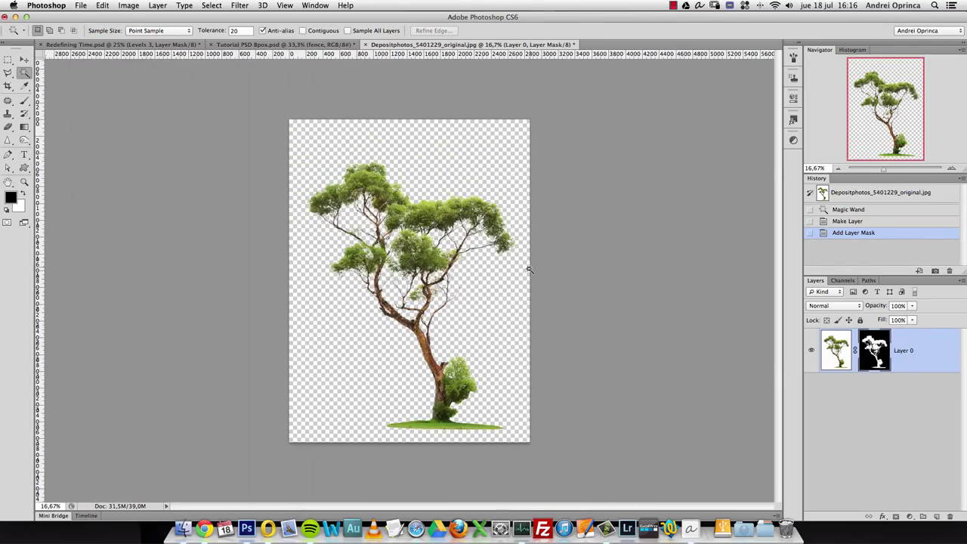
Copy the masked tree layer into Tutorial PSD Bpox.psd and place it directly beneath the fence layer
{"action": "left_click", "coordinate": [24, 60]}
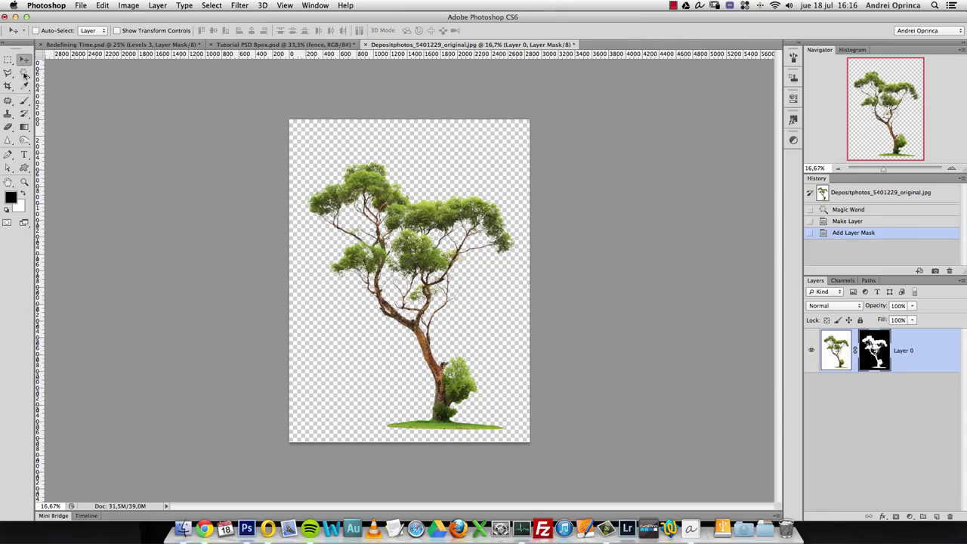
{"action": "left_click_drag", "start_coordinate": [412, 186], "coordinate": [291, 49]}
{"action": "left_click_drag", "start_coordinate": [329, 134], "coordinate": [346, 195]}
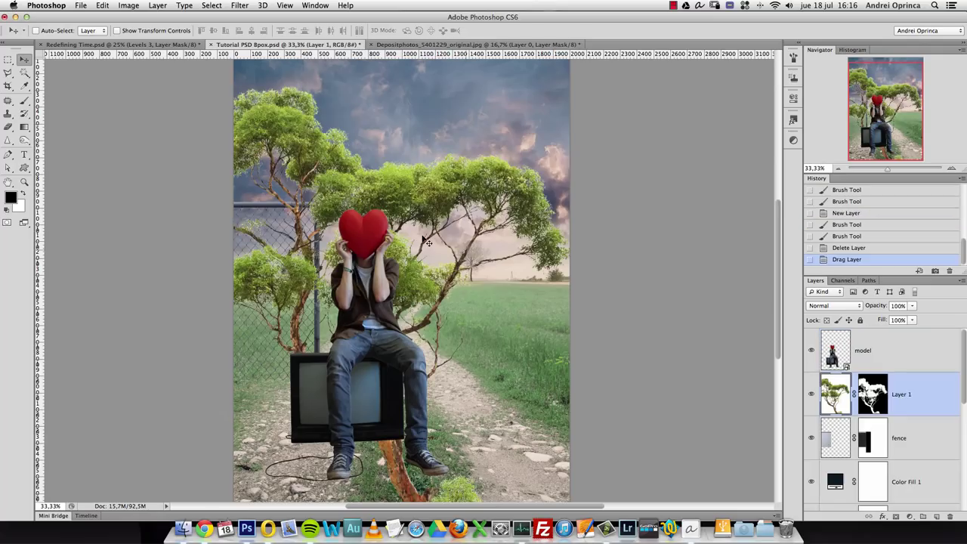
{"action": "left_click_drag", "start_coordinate": [932, 395], "coordinate": [912, 455]}
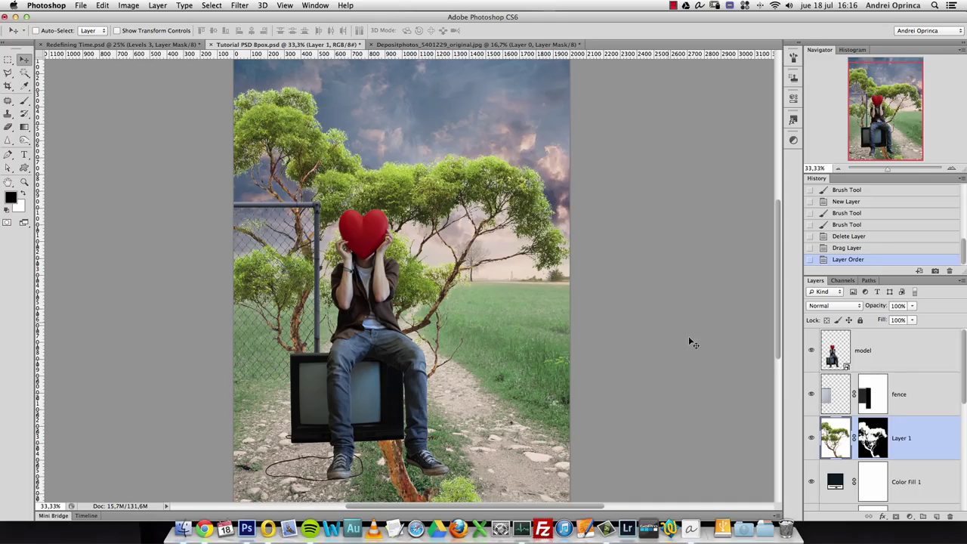
Inspect the tree's cut-out edges against the sky at 100% and convert the tree layer to a smart object
{"action": "key", "text": "super+1"}
{"action": "left_click_drag", "start_coordinate": [698, 171], "coordinate": [492, 337]}
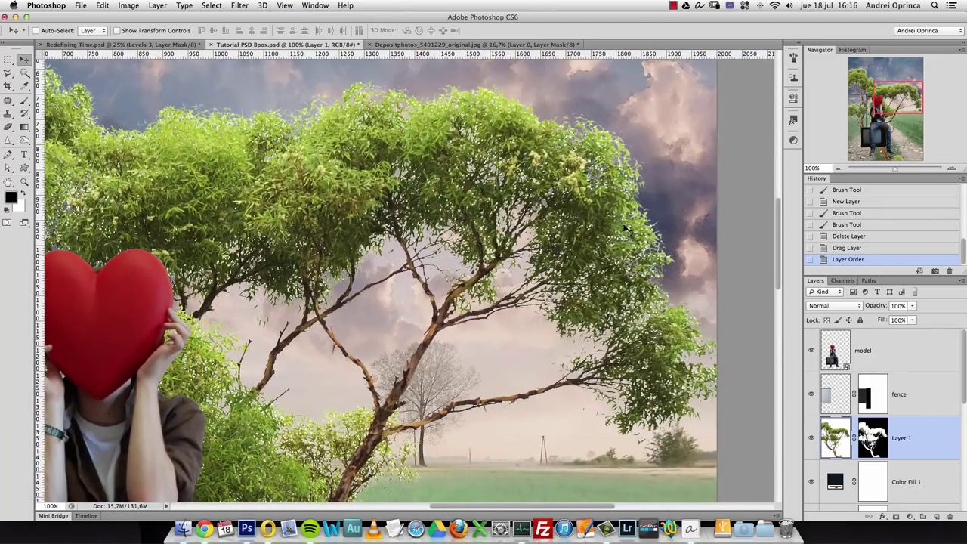
{"action": "left_click", "coordinate": [380, 307], "text": "alt"}
{"action": "left_click", "coordinate": [382, 298], "text": "alt"}
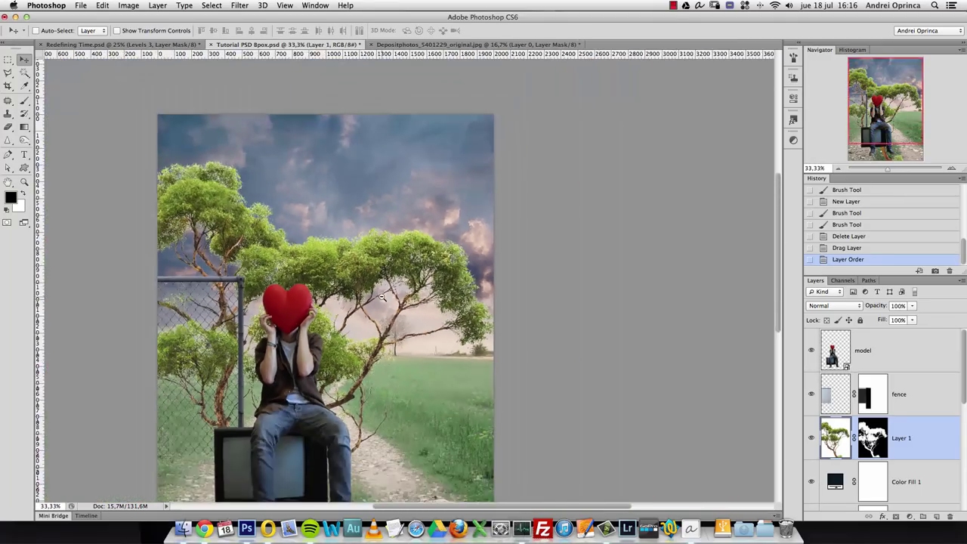
{"action": "left_click", "coordinate": [382, 298], "text": "alt"}
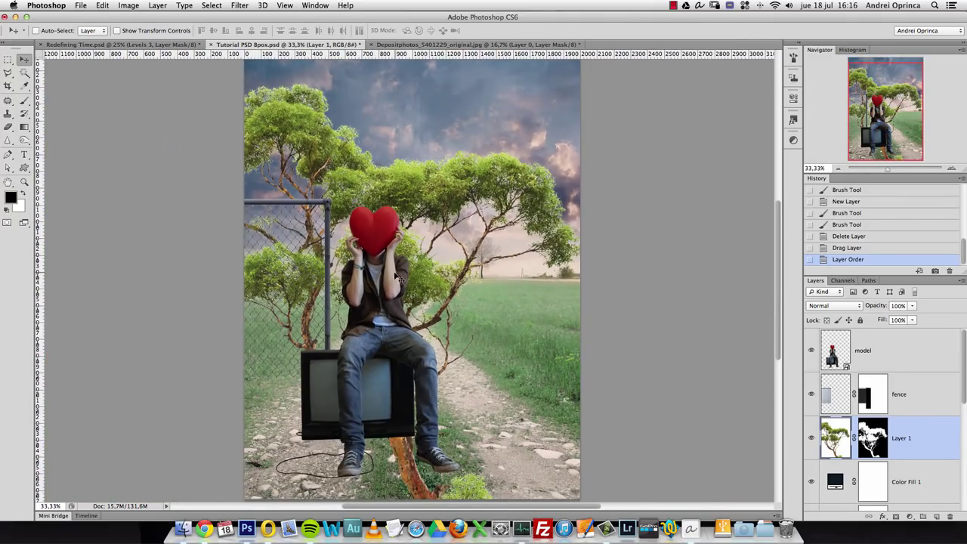
{"action": "right_click", "coordinate": [919, 446]}
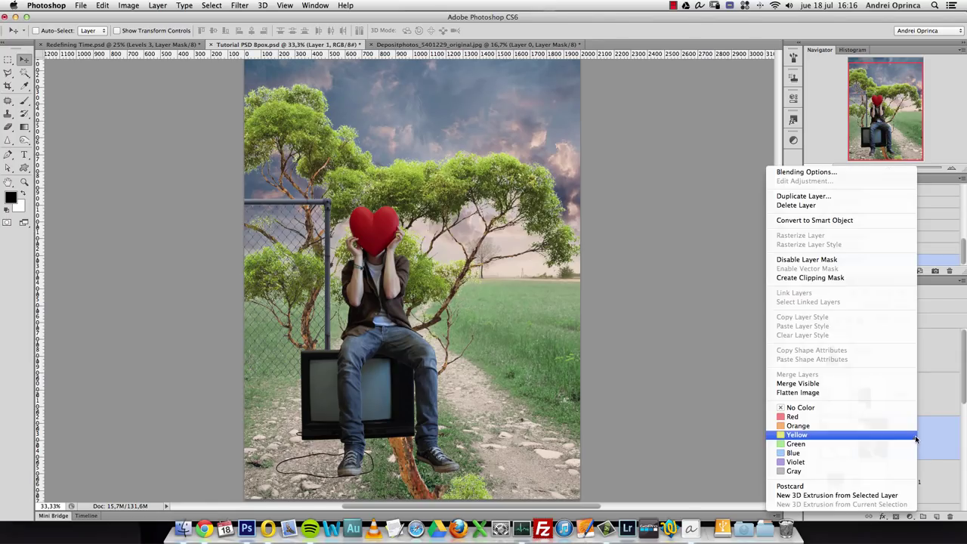
{"action": "left_click", "coordinate": [836, 225]}
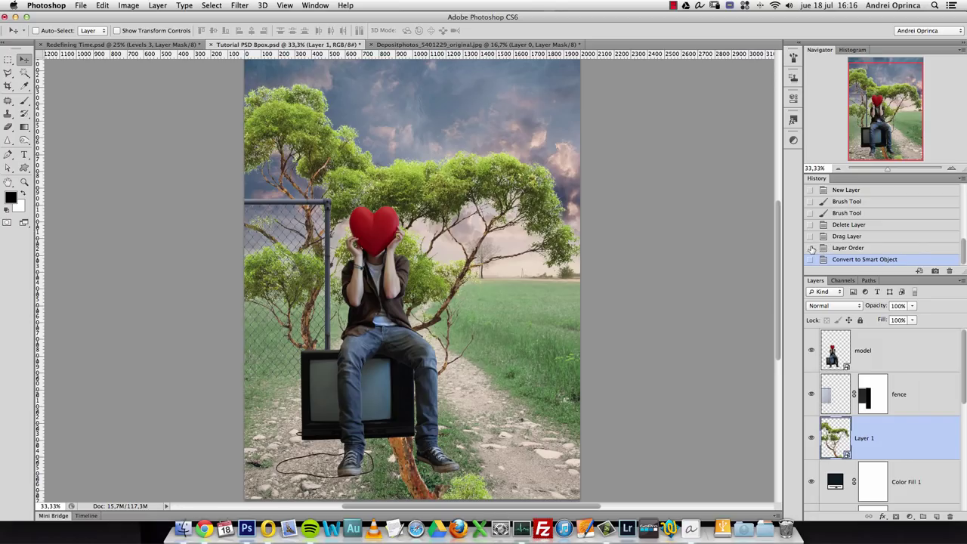
Free-transform the tree layer with linked proportions and scale it to 50%
{"action": "key", "text": "super+t"}
{"action": "left_click", "coordinate": [194, 30]}
{"action": "left_click", "coordinate": [174, 30]}
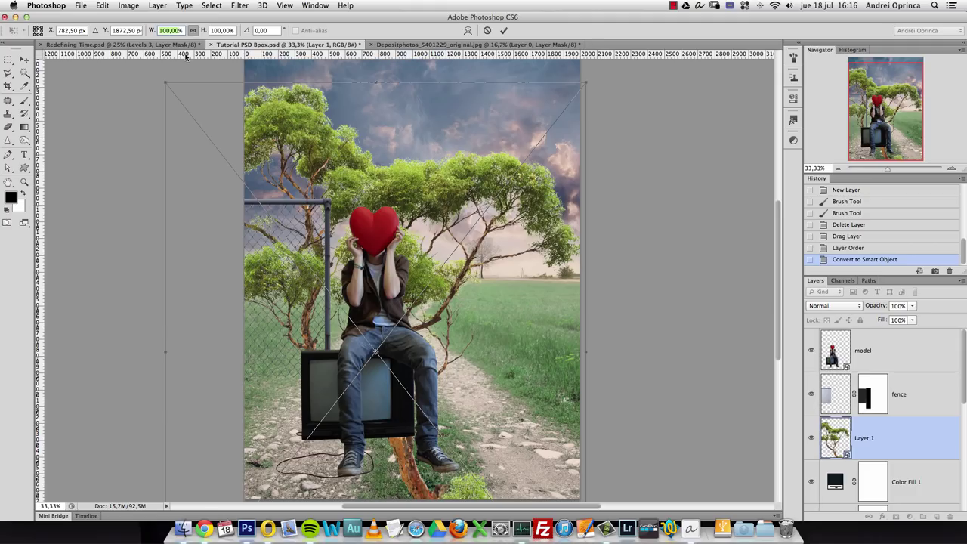
{"action": "type", "text": "50"}
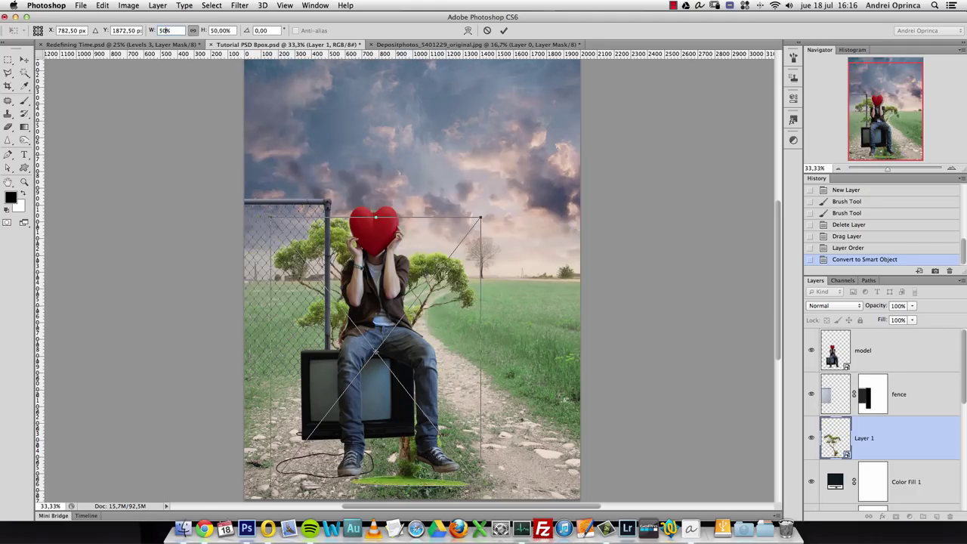
Move the tree up behind the fence at the picture's left edge and flip it horizontally
{"action": "left_click_drag", "start_coordinate": [453, 377], "coordinate": [346, 230]}
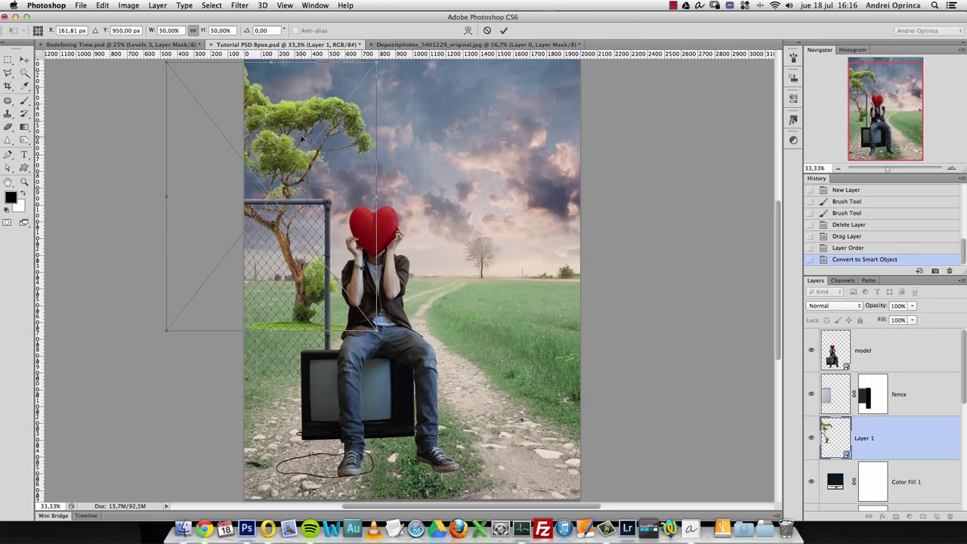
{"action": "right_click", "coordinate": [298, 189]}
{"action": "left_click", "coordinate": [317, 316]}
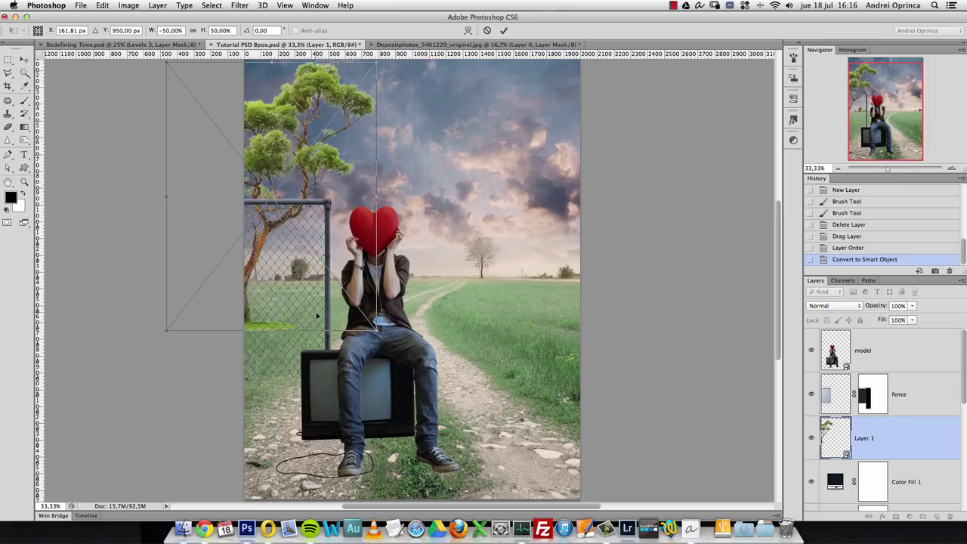
Position the tree behind the fence with its base on the grass and enlarge it proportionally to about 53%
{"action": "left_click_drag", "start_coordinate": [297, 265], "coordinate": [318, 253]}
{"action": "scroll", "coordinate": [320, 183], "scroll_direction": "right", "scroll_amount": 2}
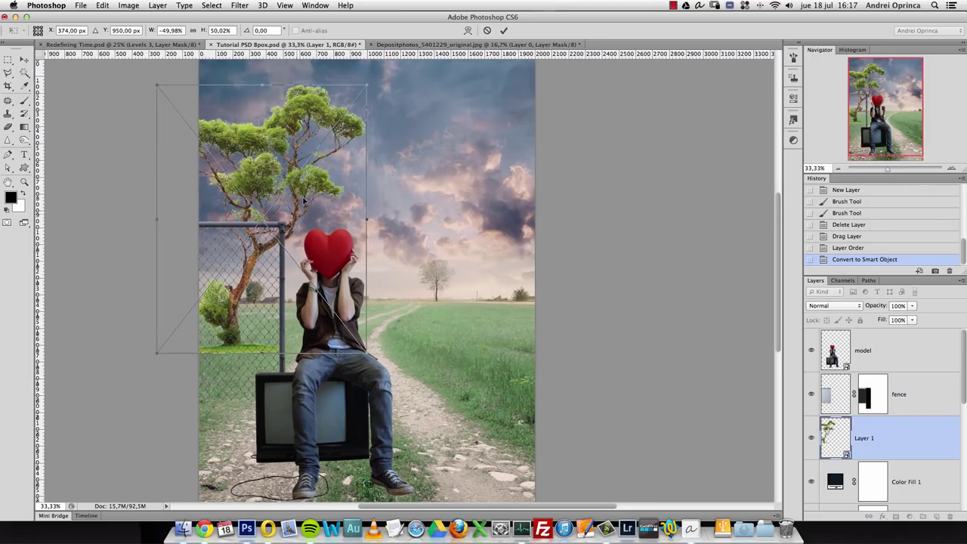
{"action": "left_click_drag", "start_coordinate": [269, 270], "coordinate": [275, 257]}
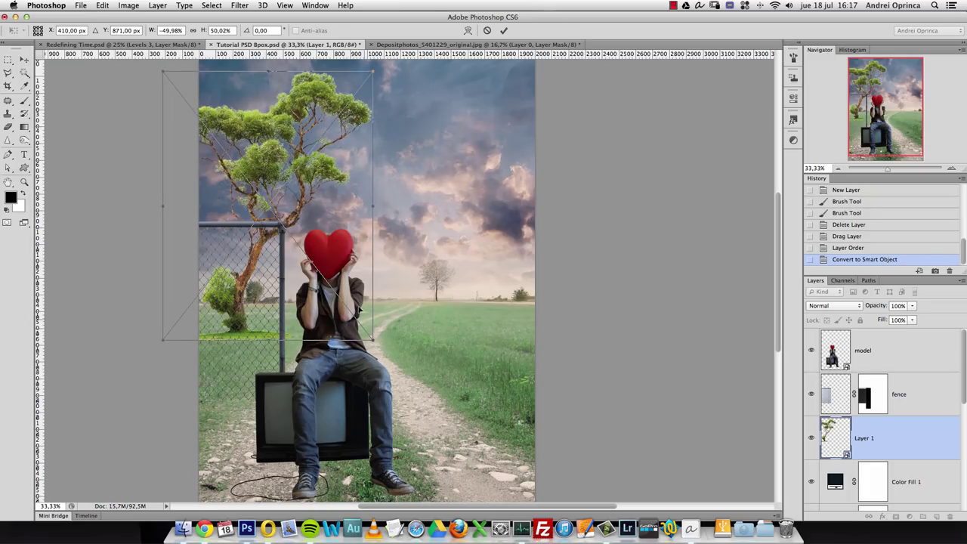
{"action": "left_click_drag", "start_coordinate": [373, 341], "coordinate": [378, 348]}
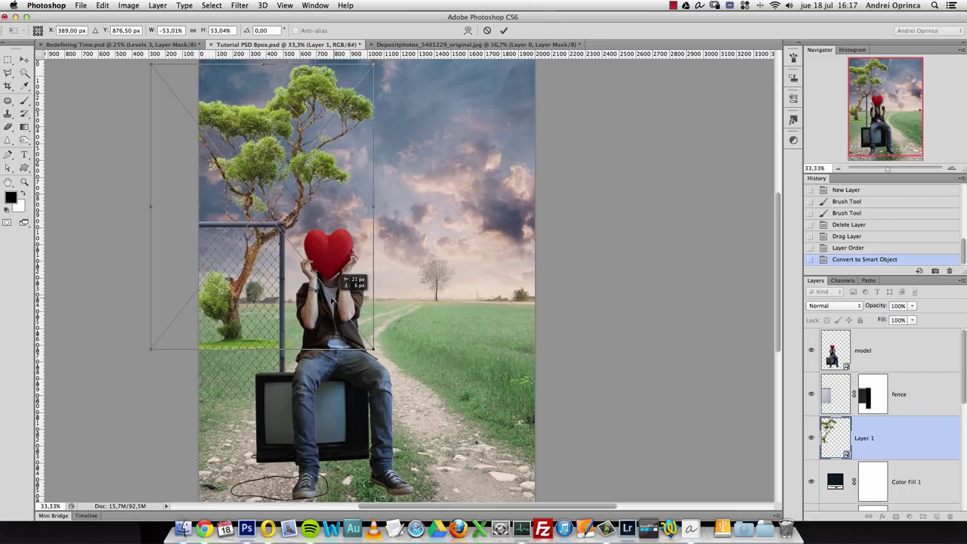
{"action": "key", "text": "Return"}
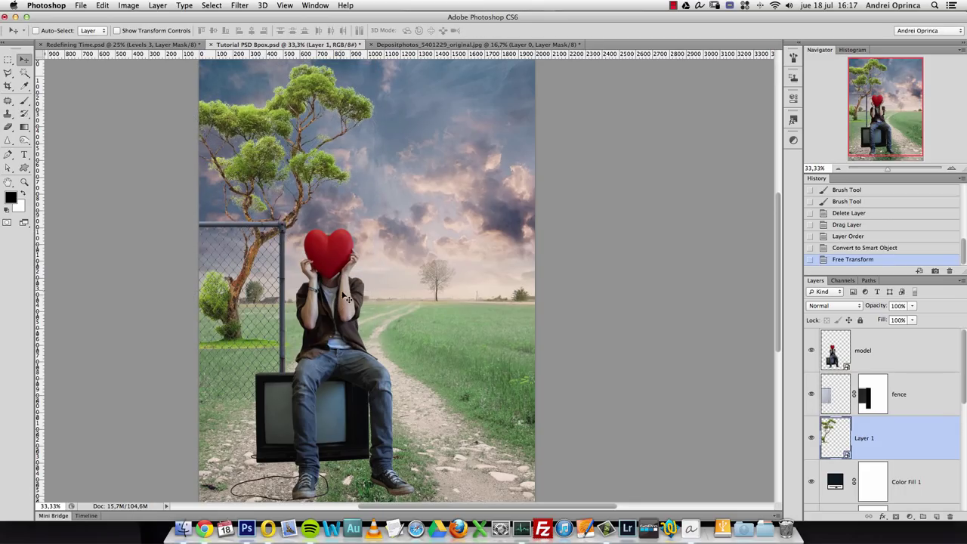
Duplicate the tree layer and hide the copy
{"action": "key", "text": "super+1"}
{"action": "scroll", "coordinate": [350, 247], "scroll_direction": "up", "scroll_amount": 10}
{"action": "scroll", "coordinate": [350, 246], "scroll_direction": "left", "scroll_amount": 10}
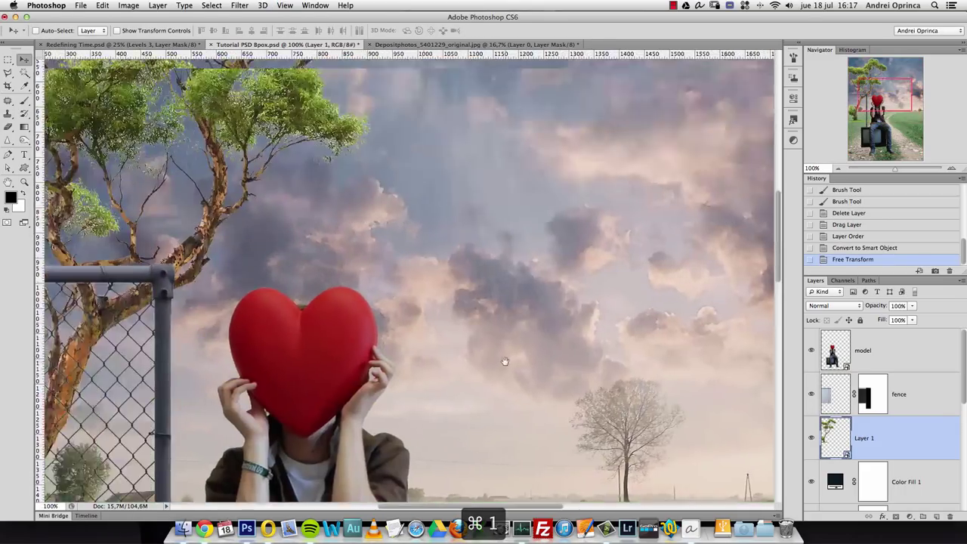
{"action": "left_click_drag", "start_coordinate": [423, 174], "coordinate": [483, 246]}
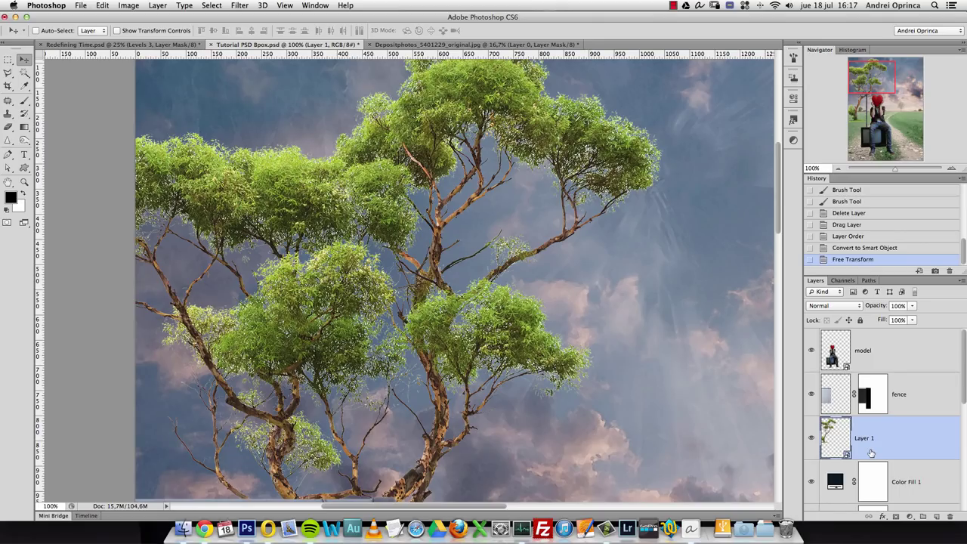
{"action": "key", "text": "super+j"}
{"action": "left_click", "coordinate": [811, 437]}
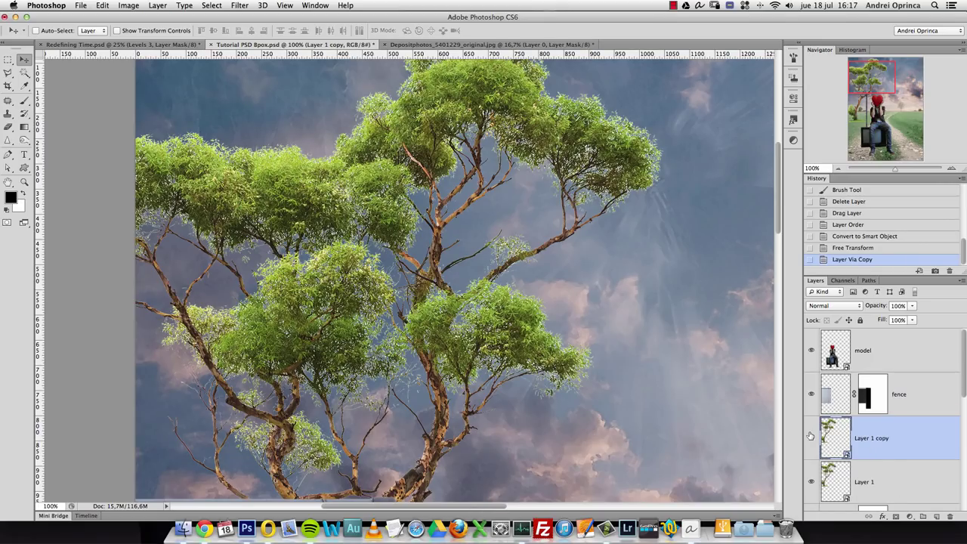
Set the original tree layer, Layer 1, to the Multiply blend mode and rasterize it
{"action": "left_click", "coordinate": [884, 473]}
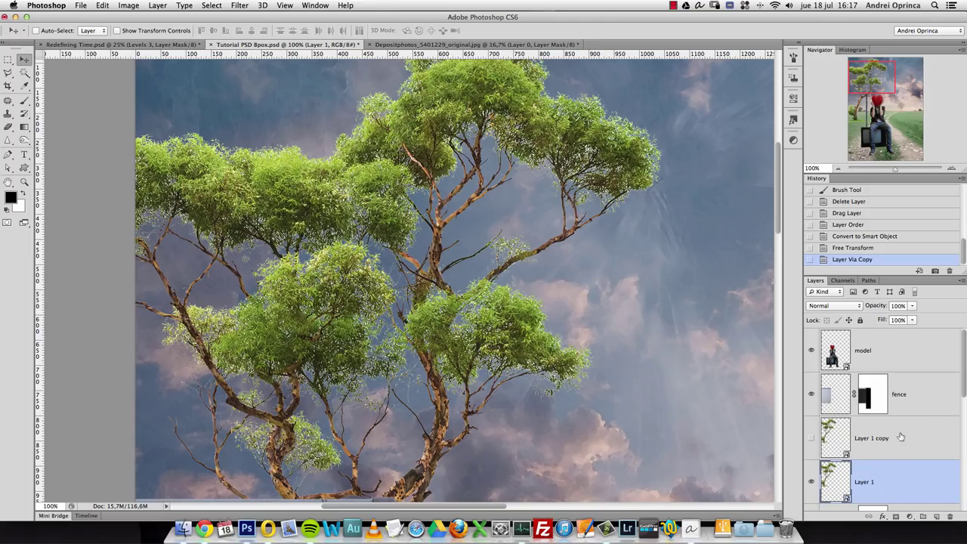
{"action": "left_click", "coordinate": [831, 305]}
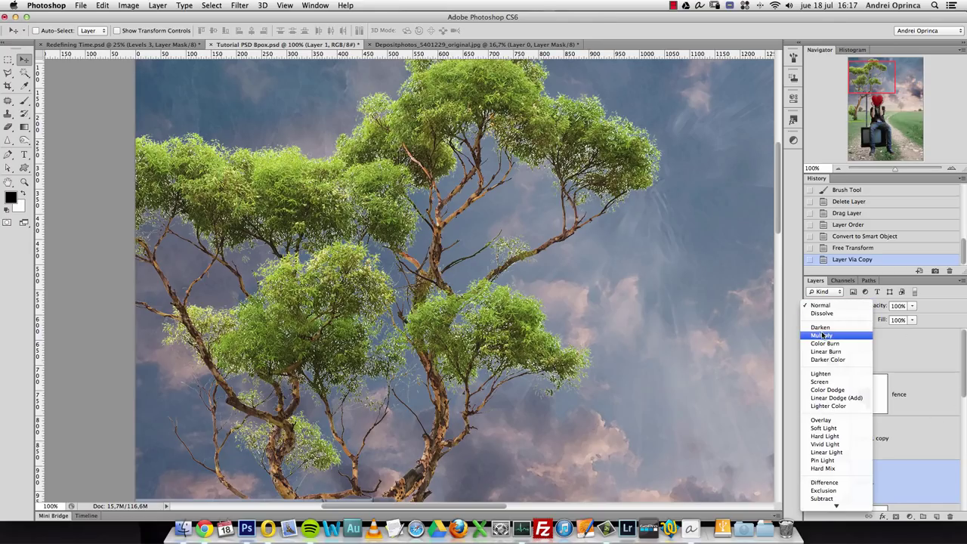
{"action": "left_click", "coordinate": [828, 335]}
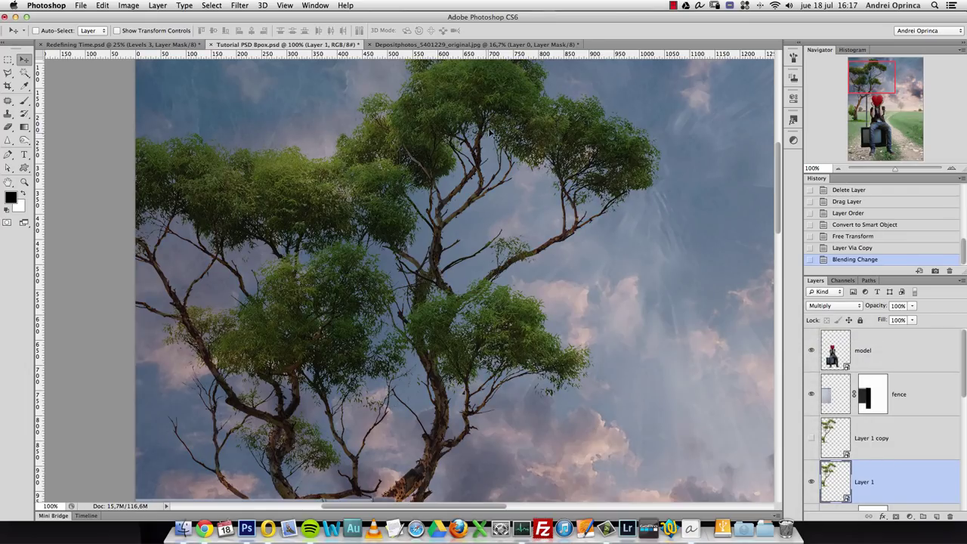
{"action": "right_click", "coordinate": [876, 482]}
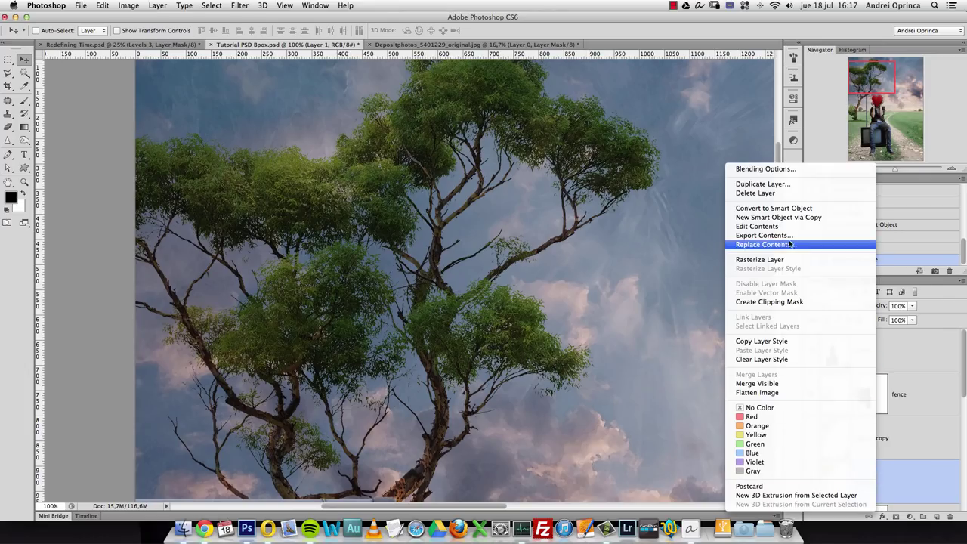
{"action": "left_click", "coordinate": [772, 260]}
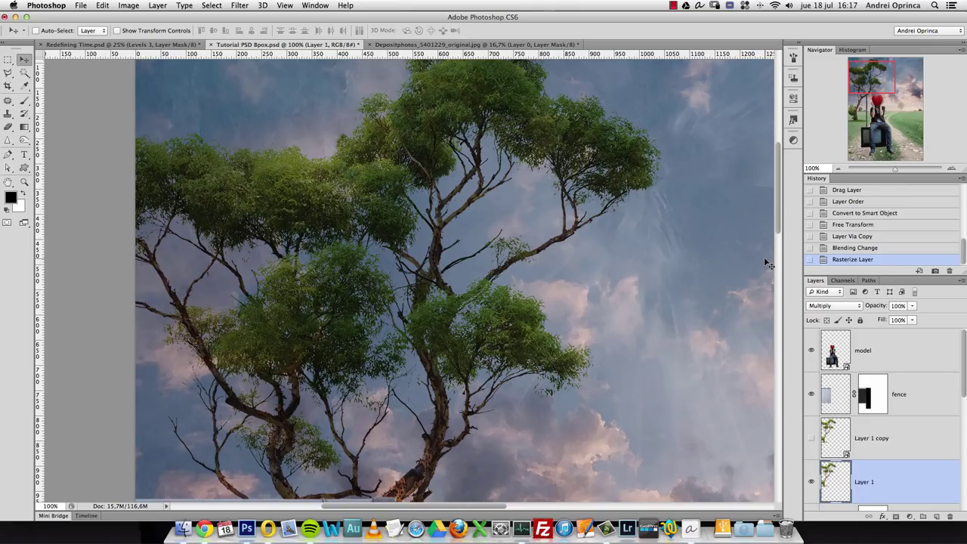
Brighten the Multiply tree layer with Levels, using a midtone of 1.31 and a white input of 226
{"action": "key", "text": "super+l"}
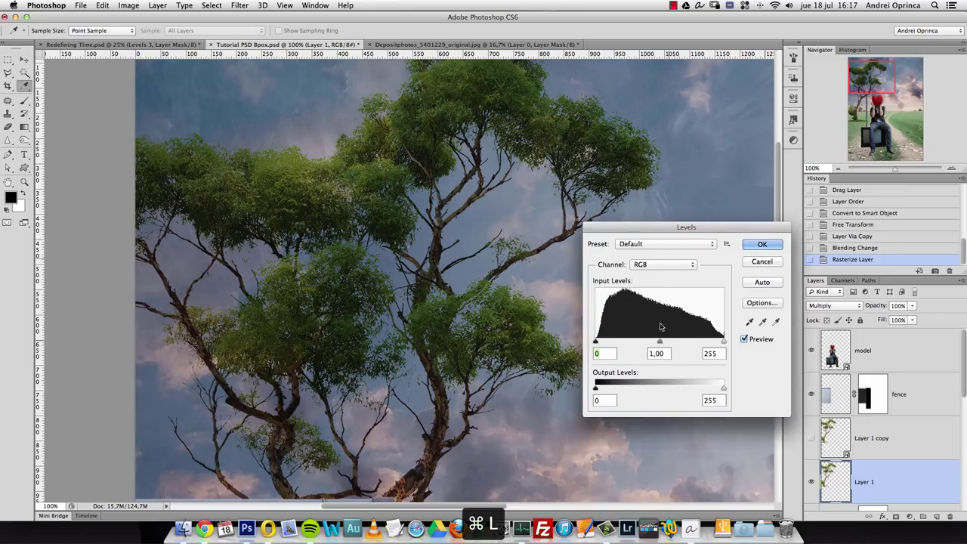
{"action": "left_click_drag", "start_coordinate": [660, 341], "coordinate": [646, 341]}
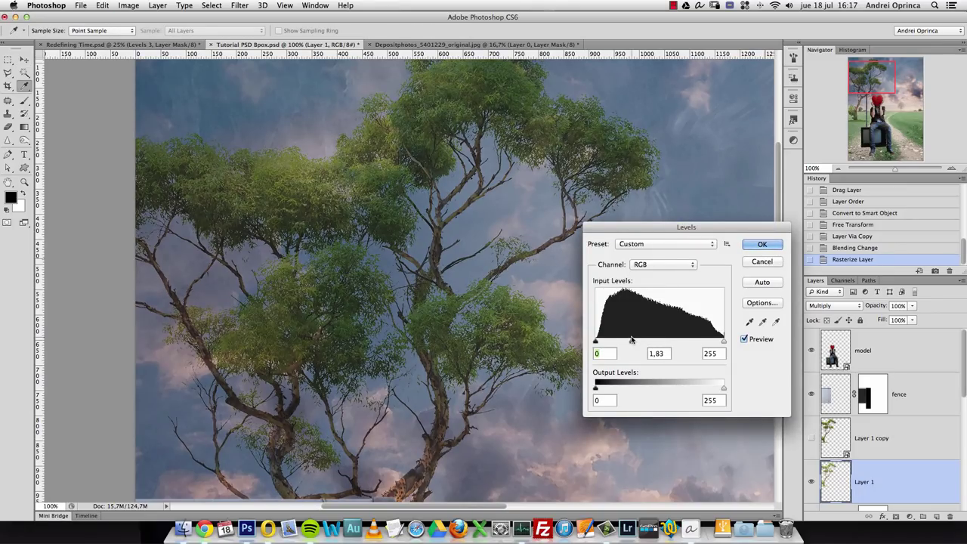
{"action": "left_click_drag", "start_coordinate": [724, 342], "coordinate": [699, 342]}
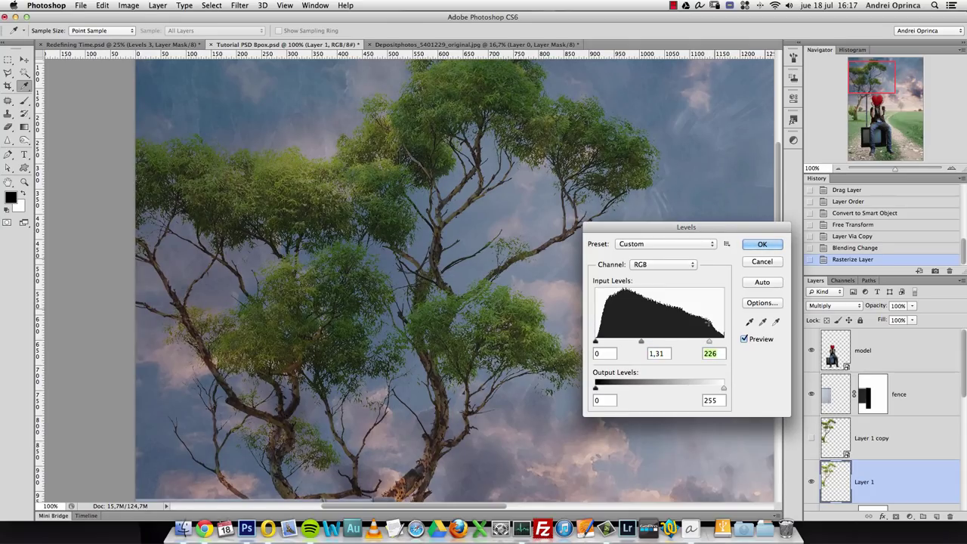
{"action": "left_click", "coordinate": [762, 244]}
Show the duplicated tree layer and add a layer mask to it
{"action": "key", "text": "v"}
{"action": "left_click", "coordinate": [871, 439]}
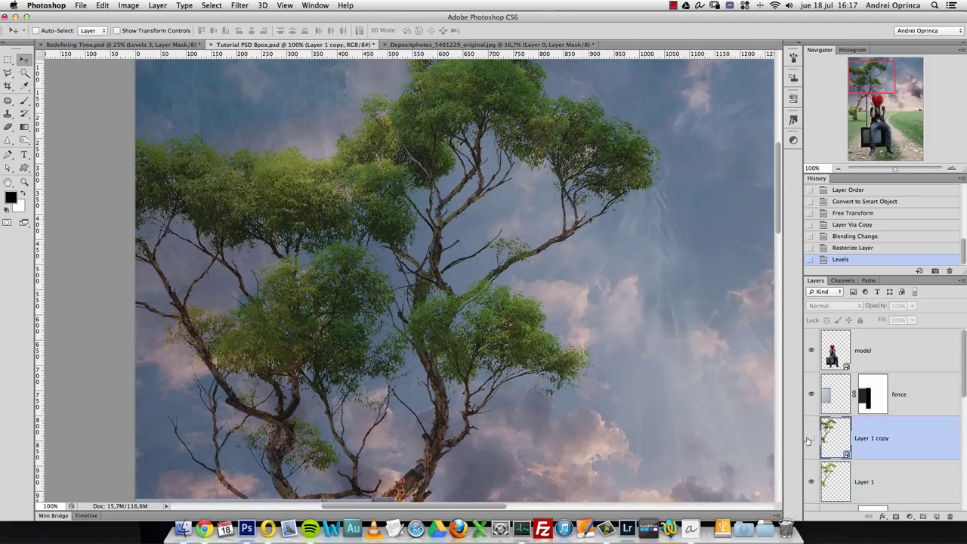
{"action": "left_click", "coordinate": [812, 438]}
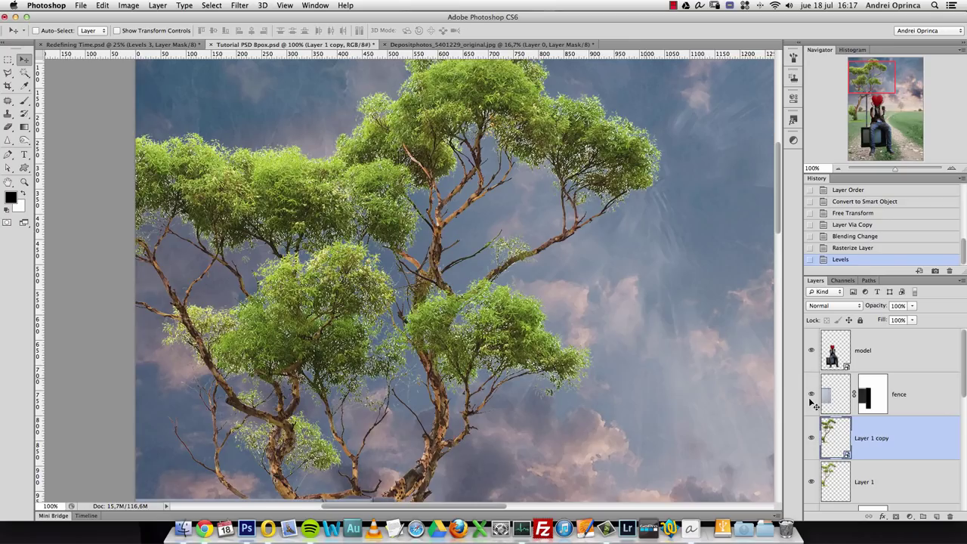
{"action": "left_click", "coordinate": [24, 100]}
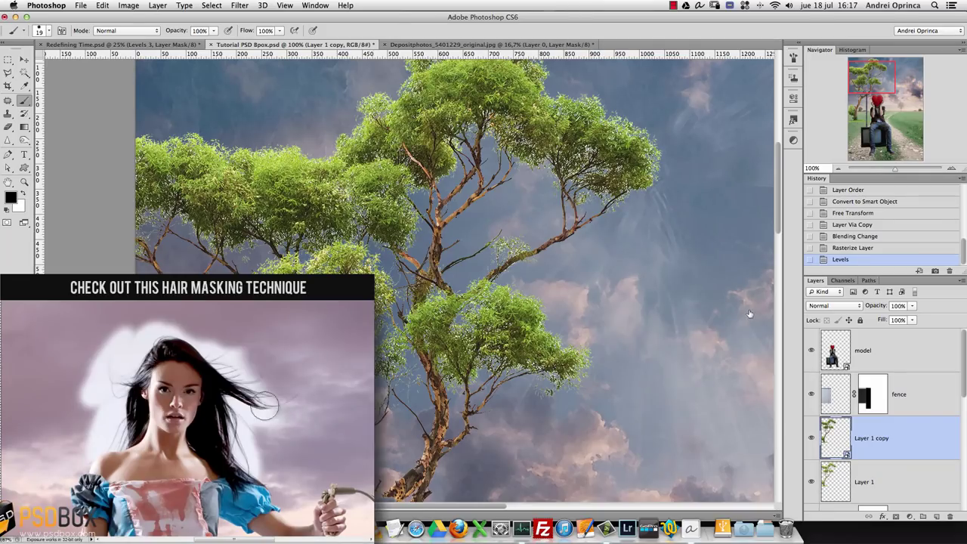
{"action": "left_click", "coordinate": [896, 517]}
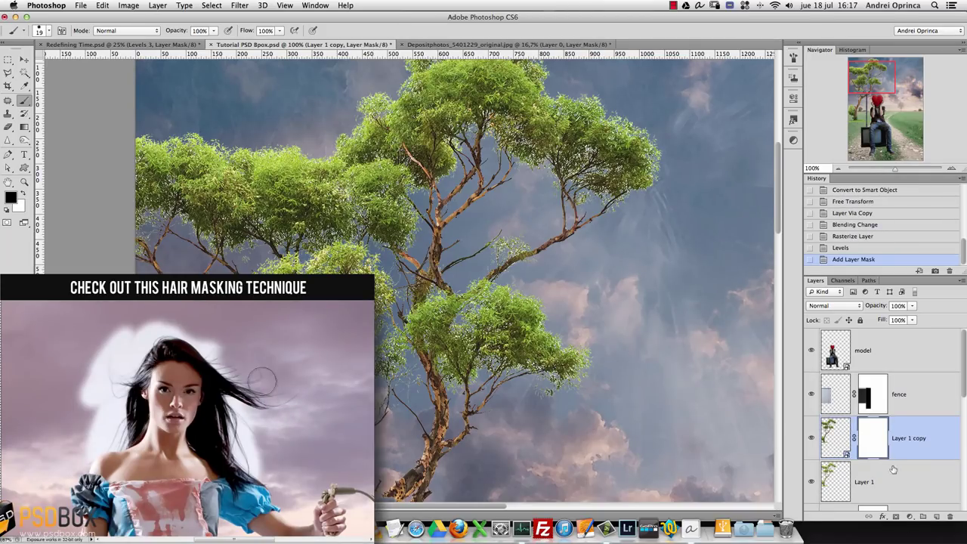
Paint black on the tree copy's mask with an 80 px brush along the lower foliage edges of the tree's upper crown
{"action": "key", "text": "bracketright"}
{"action": "key", "text": "bracketright"}
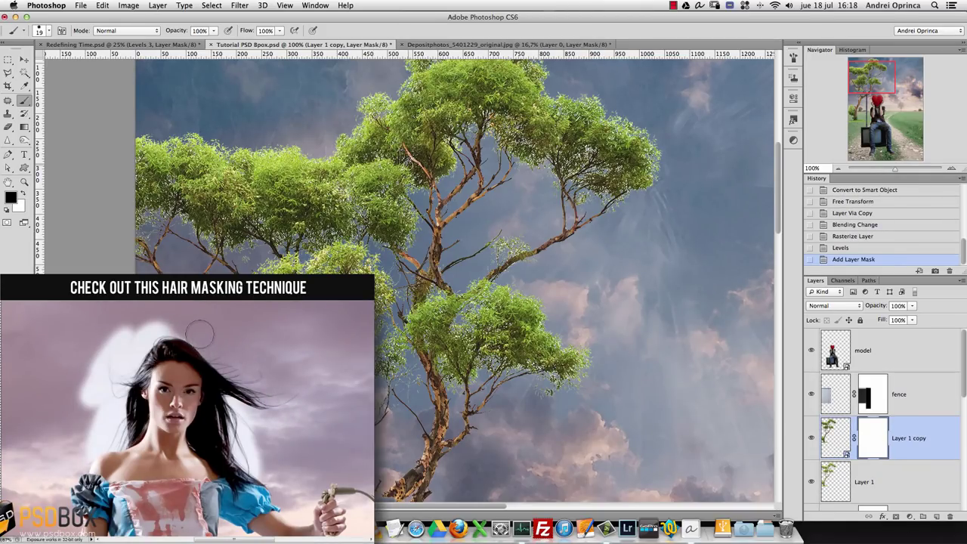
{"action": "key", "text": "bracketright"}
{"action": "key", "text": "bracketright"}
{"action": "key", "text": "bracketright"}
{"action": "key", "text": "bracketright"}
{"action": "key", "text": "bracketright"}
{"action": "right_click", "coordinate": [559, 180]}
{"action": "left_click_drag", "start_coordinate": [580, 223], "coordinate": [545, 222]}
{"action": "key", "text": "Return"}
{"action": "left_click", "coordinate": [500, 148]}
{"action": "left_click", "coordinate": [495, 129]}
{"action": "left_click", "coordinate": [499, 163]}
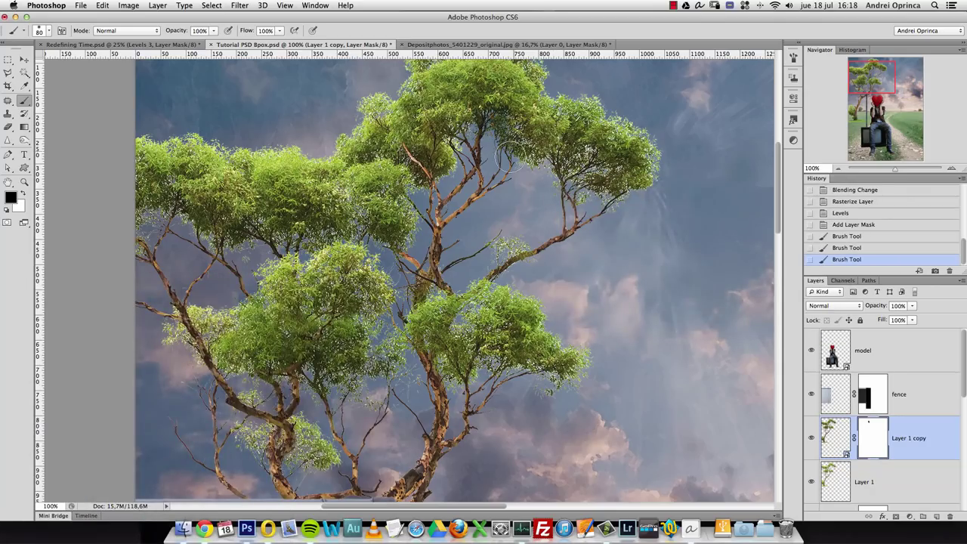
{"action": "left_click", "coordinate": [521, 162]}
{"action": "left_click", "coordinate": [550, 175]}
{"action": "left_click", "coordinate": [581, 193]}
{"action": "left_click", "coordinate": [627, 198]}
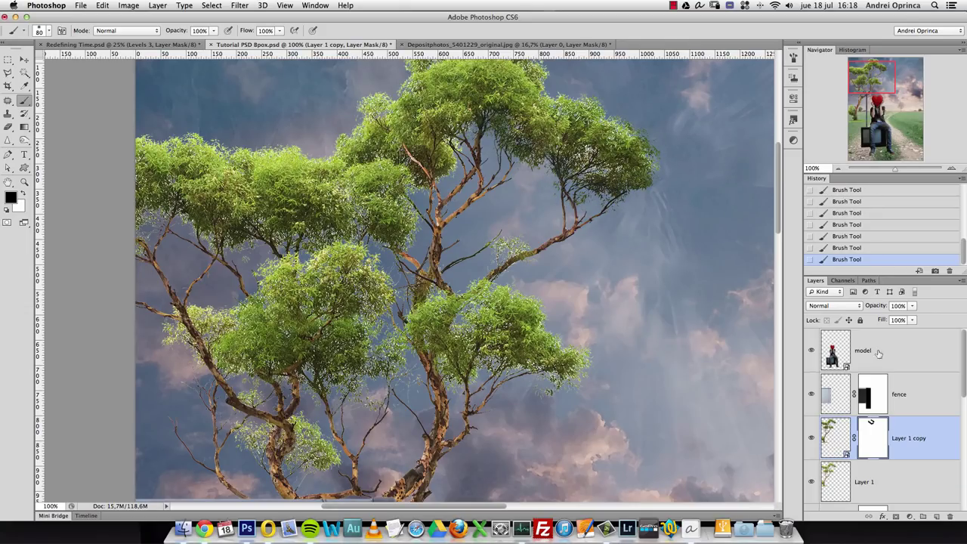
Delete the tree copy's layer mask and the Multiply tree layer, Layer 1
{"action": "left_click_drag", "start_coordinate": [873, 437], "coordinate": [950, 516]}
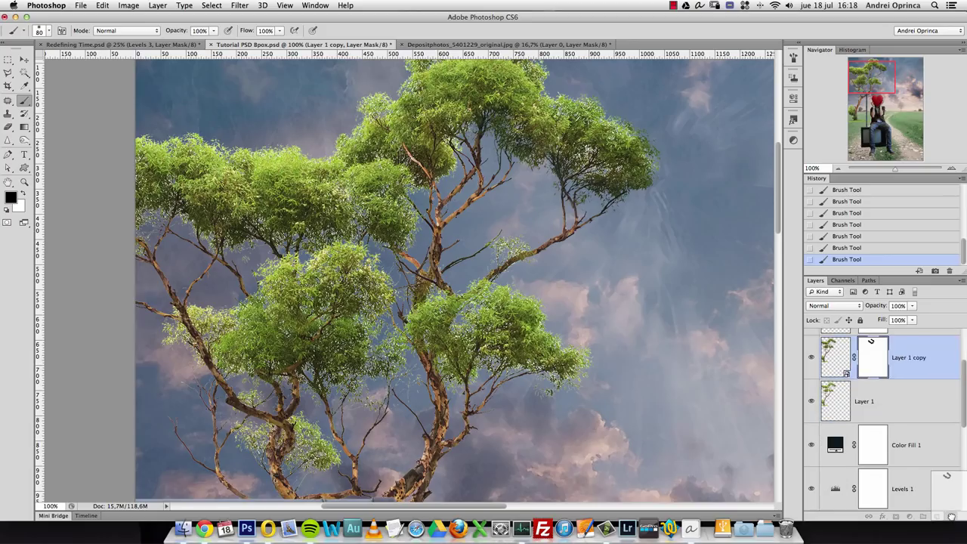
{"action": "left_click_drag", "start_coordinate": [930, 389], "coordinate": [950, 516]}
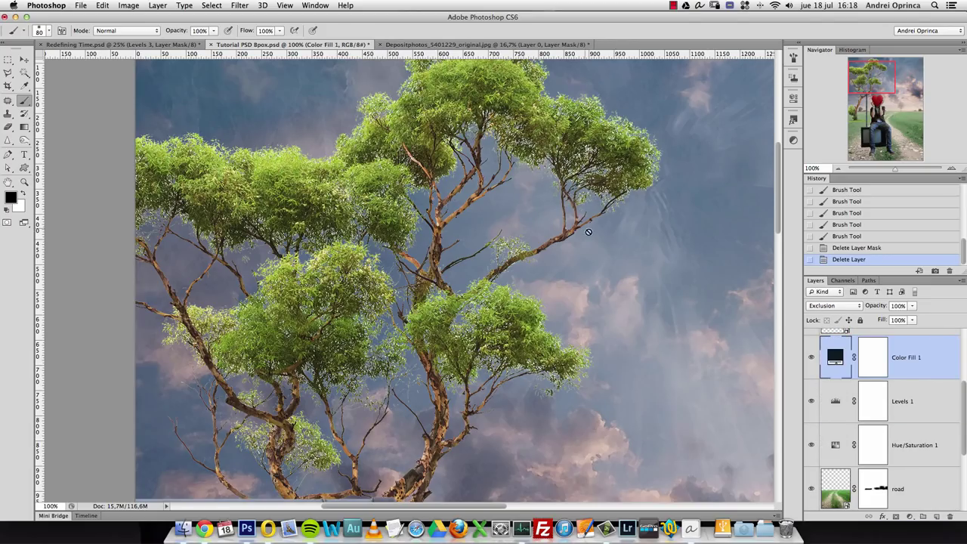
Add an Inner Shadow to the remaining tree layer, Layer 1 copy, with distance 0 px and size 13 px
{"action": "left_click_drag", "start_coordinate": [965, 411], "coordinate": [965, 365]}
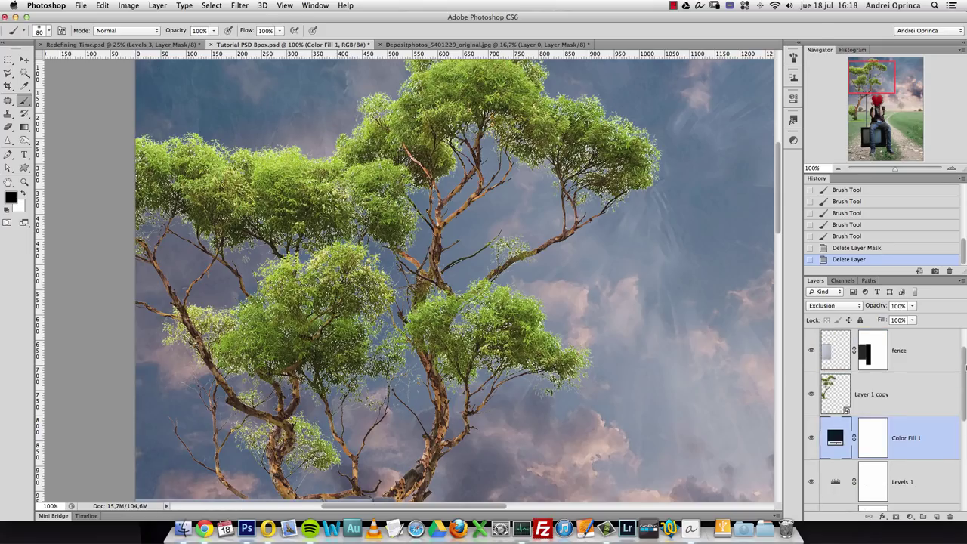
{"action": "double_click", "coordinate": [926, 399]}
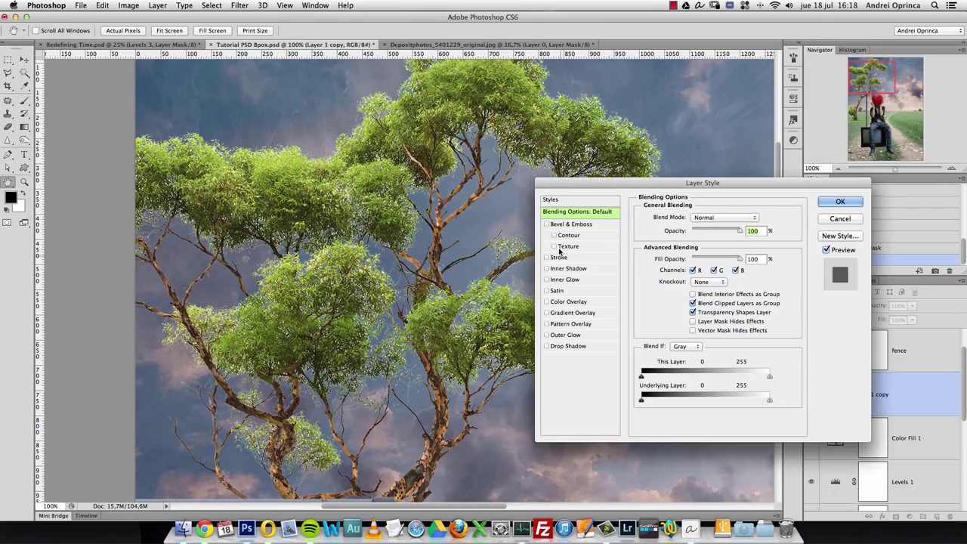
{"action": "left_click", "coordinate": [559, 269]}
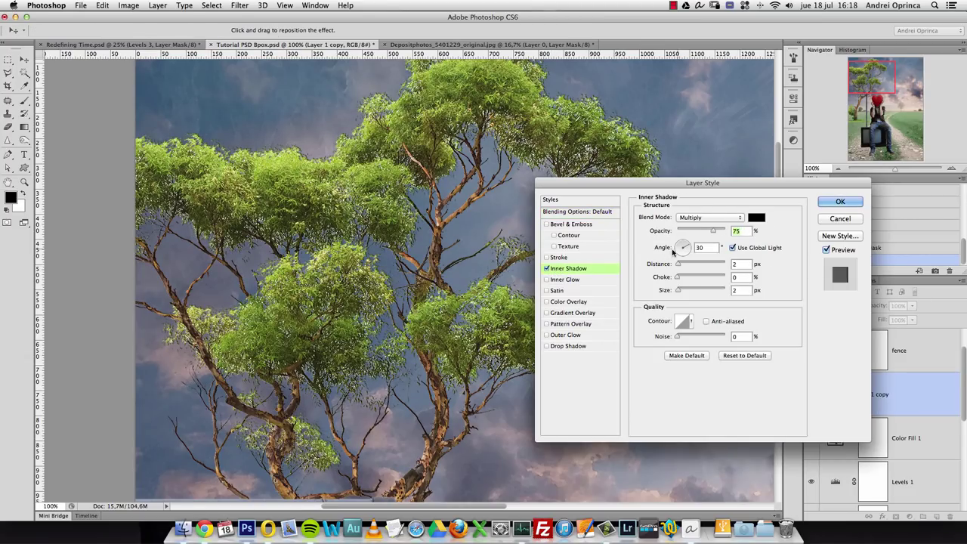
{"action": "left_click_drag", "start_coordinate": [678, 265], "coordinate": [682, 292]}
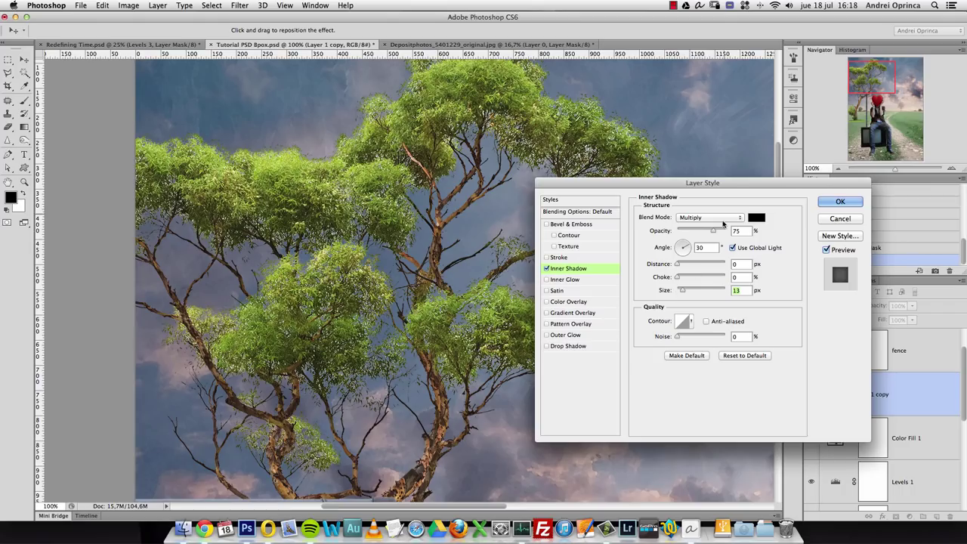
Set the inner shadow's colour to dark green, 2f5314
{"action": "left_click", "coordinate": [756, 218]}
{"action": "left_click", "coordinate": [692, 230]}
{"action": "left_click", "coordinate": [648, 221]}
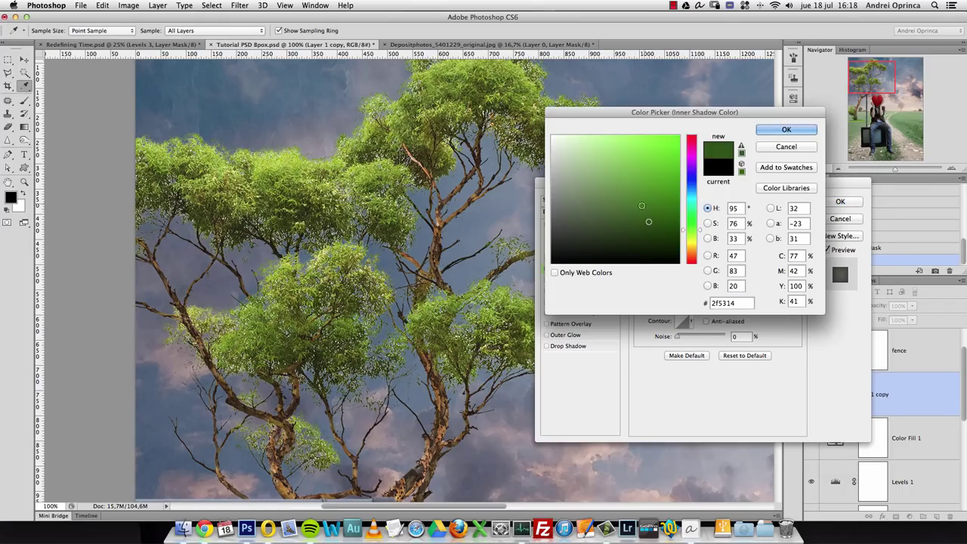
{"action": "left_click", "coordinate": [786, 130]}
Try the Normal, Color and Color Burn blend modes on the tree's inner shadow
{"action": "left_click", "coordinate": [708, 219]}
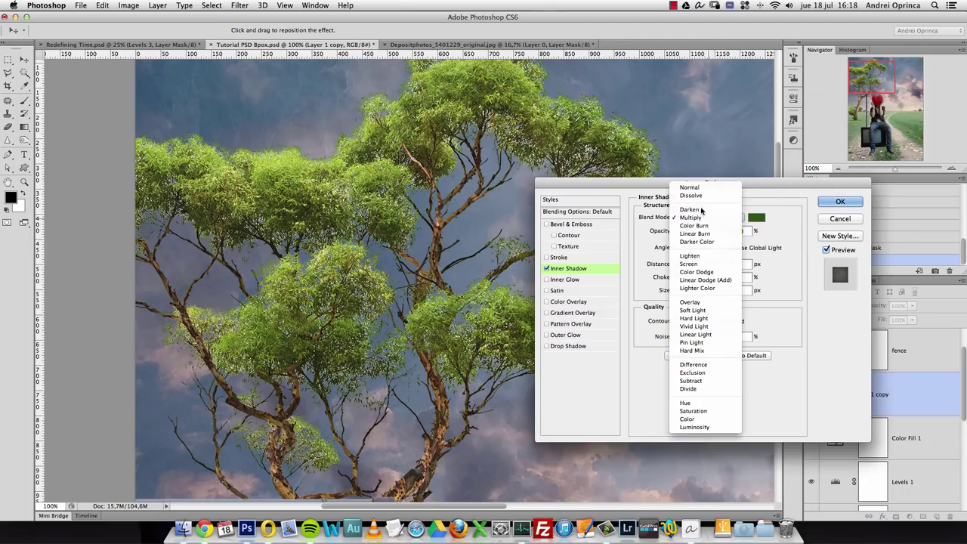
{"action": "left_click", "coordinate": [693, 188]}
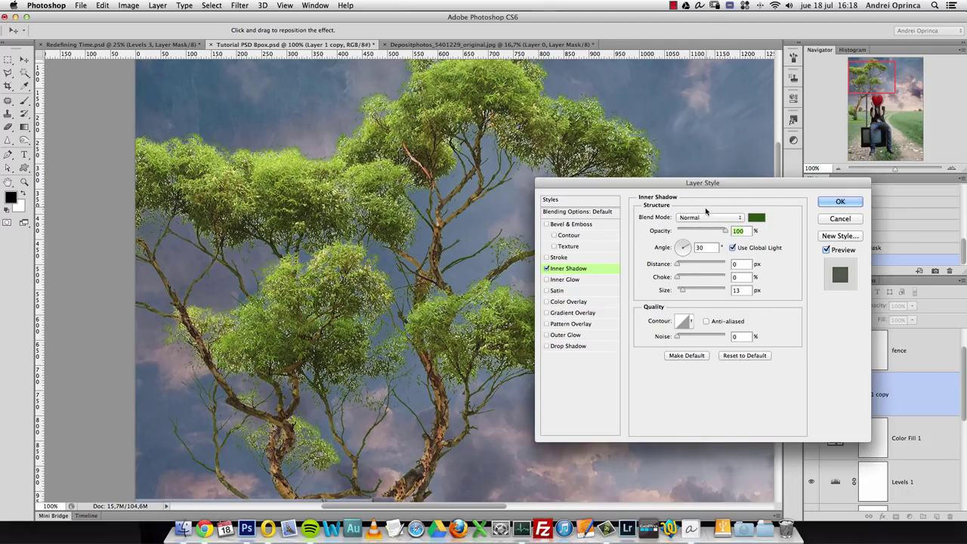
{"action": "left_click", "coordinate": [705, 217]}
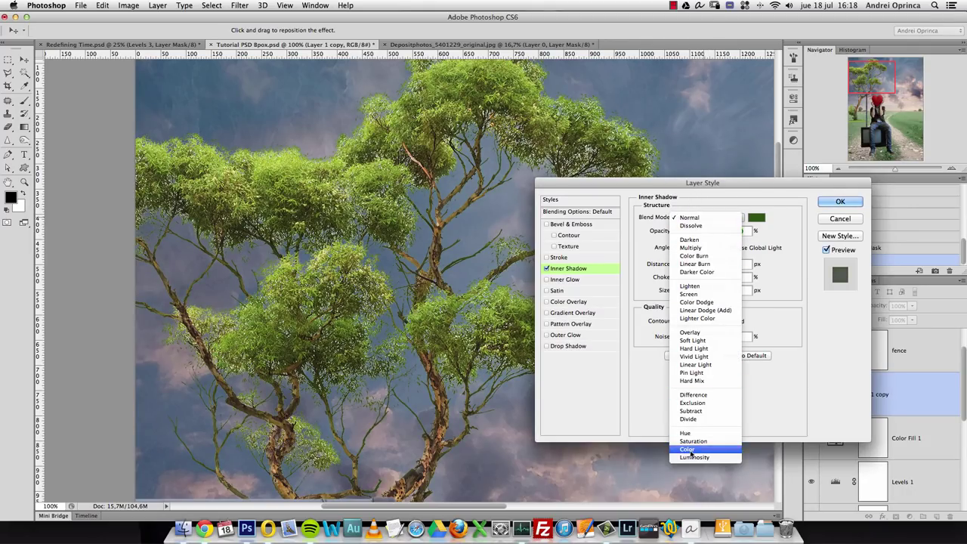
{"action": "left_click", "coordinate": [688, 449]}
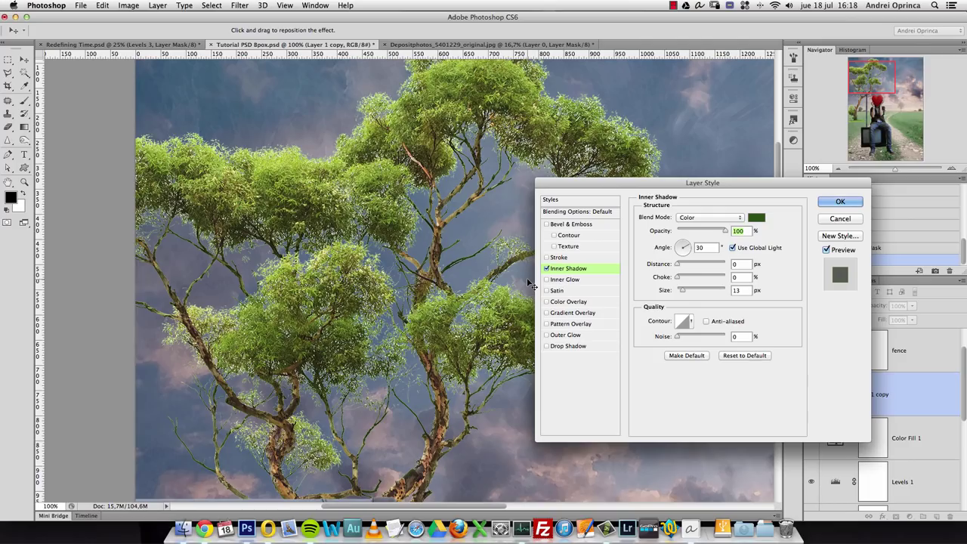
{"action": "left_click", "coordinate": [688, 217]}
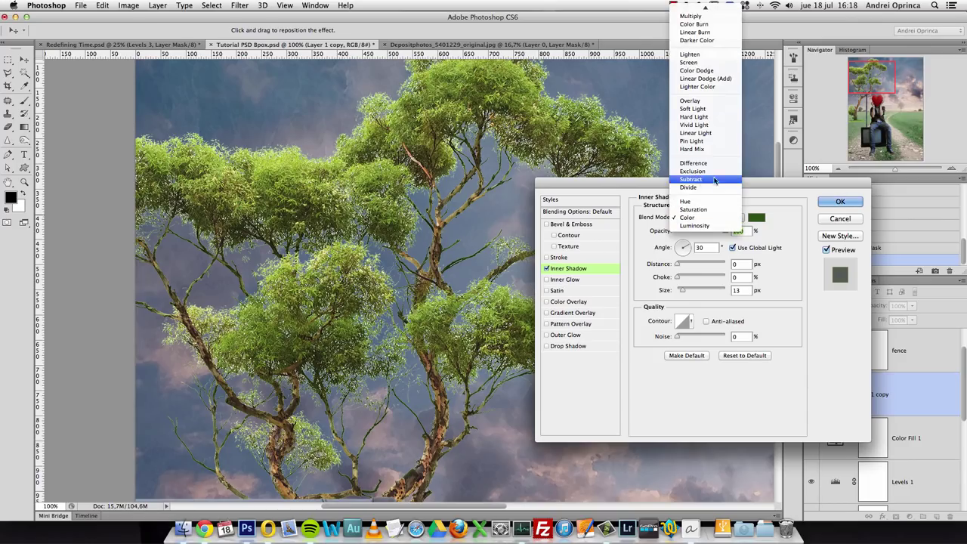
{"action": "left_click", "coordinate": [701, 32]}
Set the blend mode of the tree's inner shadow to Darken
{"action": "left_click", "coordinate": [689, 219]}
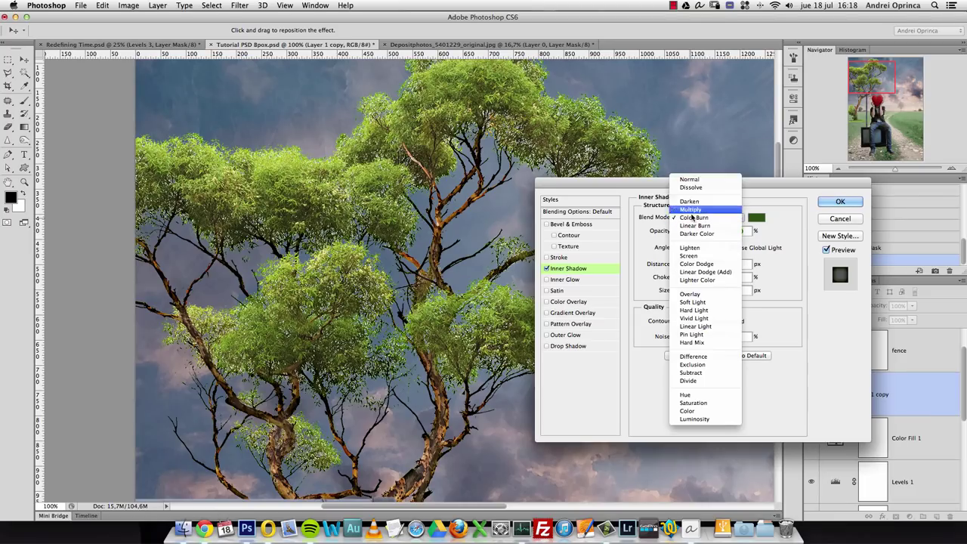
{"action": "key", "text": "Escape"}
{"action": "key", "text": "Up"}
{"action": "key", "text": "Up"}
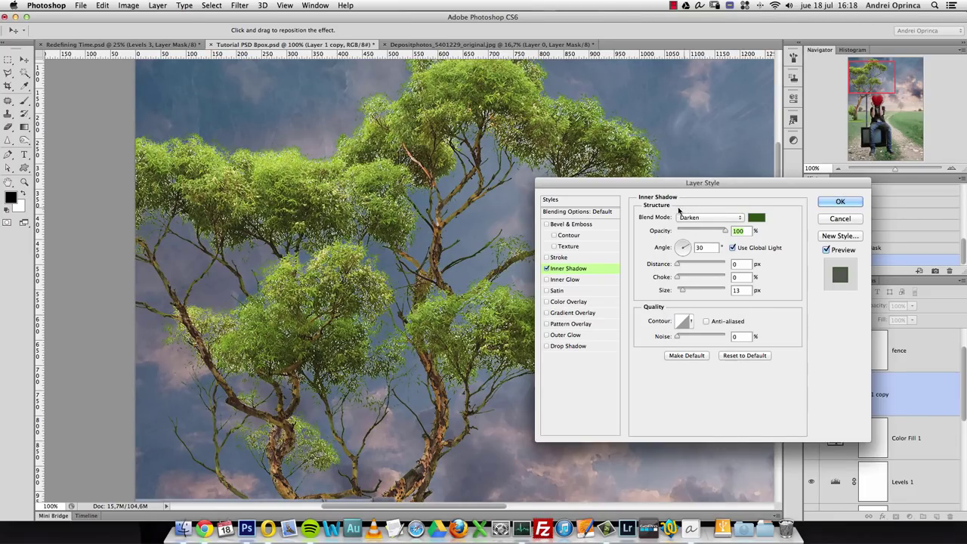
Set the inner shadow's colour to the muted grey-green 48583d and apply the layer style
{"action": "left_click", "coordinate": [756, 218]}
{"action": "left_click_drag", "start_coordinate": [648, 221], "coordinate": [591, 219]}
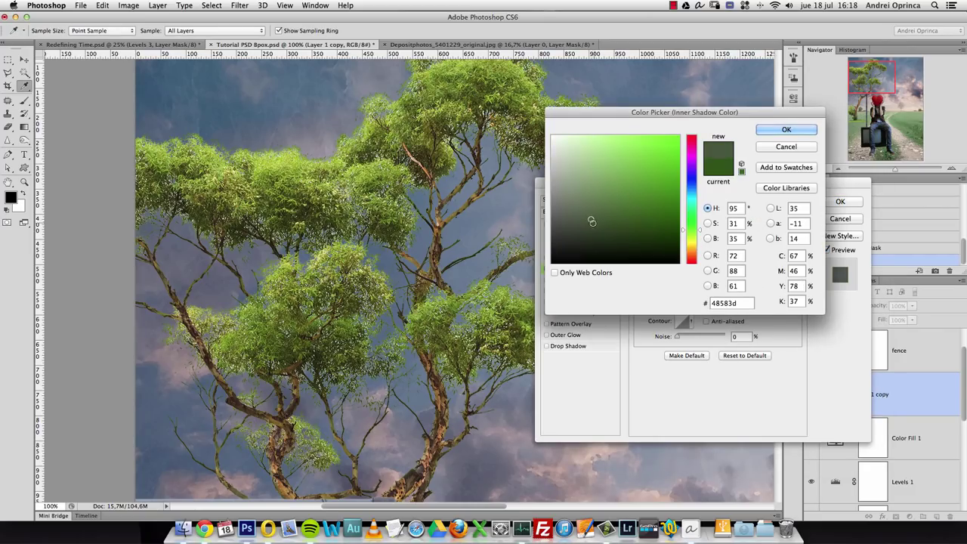
{"action": "left_click", "coordinate": [778, 133]}
{"action": "left_click", "coordinate": [838, 202]}
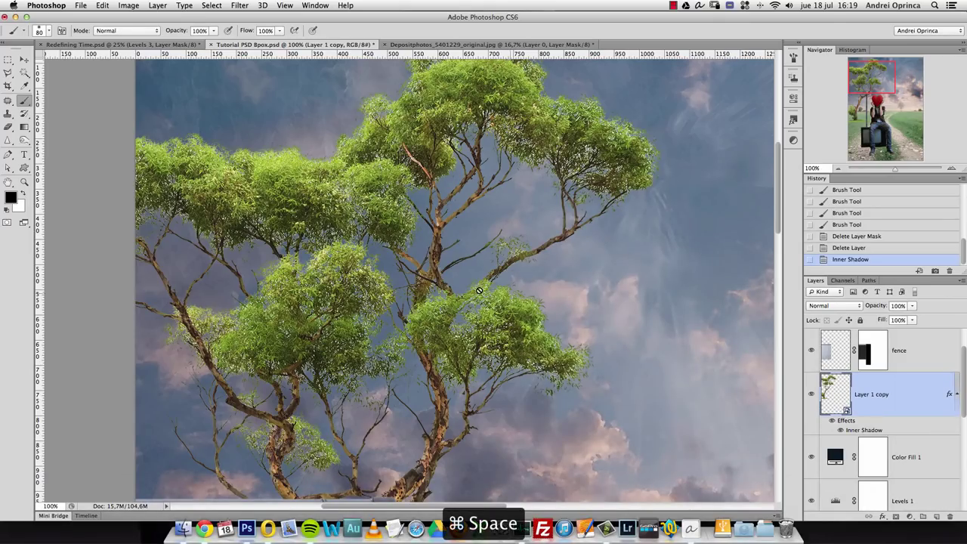
Select the leftover light pixels between the branches of Layer 1 copy using the Magic Wand with tolerance 20 and Contiguous off
{"action": "left_click", "coordinate": [514, 249], "text": "super+space"}
{"action": "left_click", "coordinate": [514, 250], "text": "super+space"}
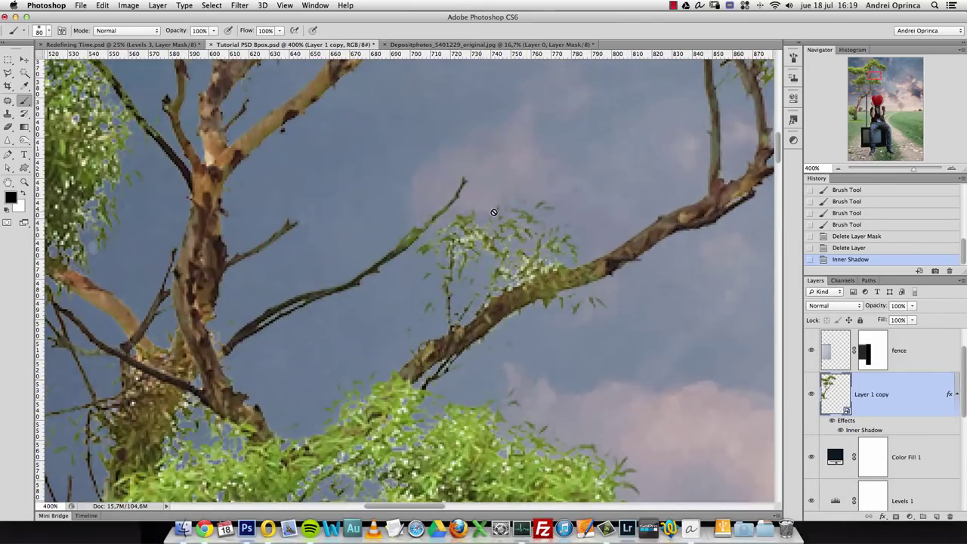
{"action": "left_click", "coordinate": [514, 249], "text": "super+space"}
{"action": "left_click", "coordinate": [514, 250], "text": "super+space"}
{"action": "left_click", "coordinate": [528, 181], "text": "alt+super+space"}
{"action": "left_click", "coordinate": [500, 305], "text": "super+space"}
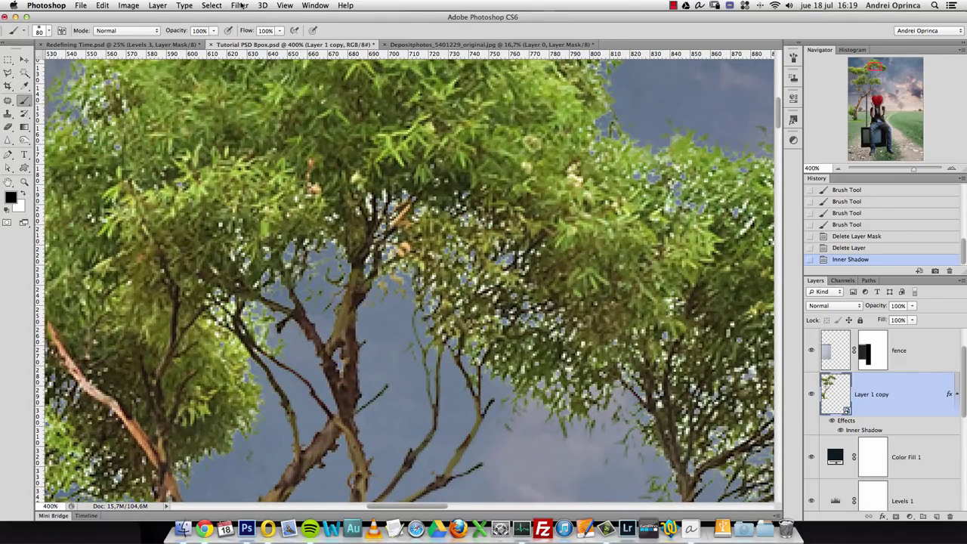
{"action": "left_click", "coordinate": [24, 72]}
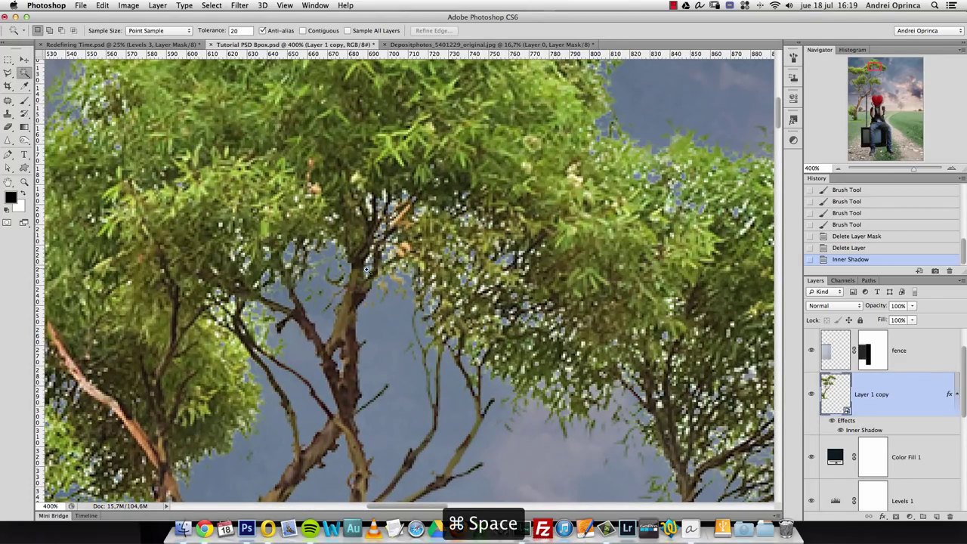
{"action": "left_click", "coordinate": [354, 262], "text": "super+space"}
{"action": "left_click", "coordinate": [354, 263], "text": "super+space"}
{"action": "left_click", "coordinate": [354, 262]}
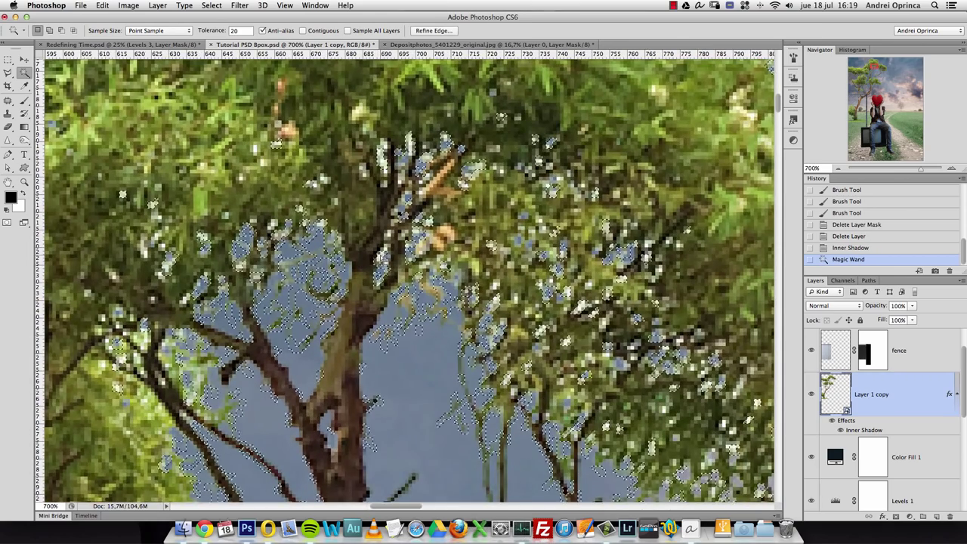
Add a layer mask to Layer 1 copy that hides the selected fringe pixels
{"action": "left_click", "coordinate": [397, 256], "text": "alt+super+space"}
{"action": "left_click", "coordinate": [396, 256], "text": "alt+super+space"}
{"action": "left_click", "coordinate": [396, 256], "text": "alt+super+space"}
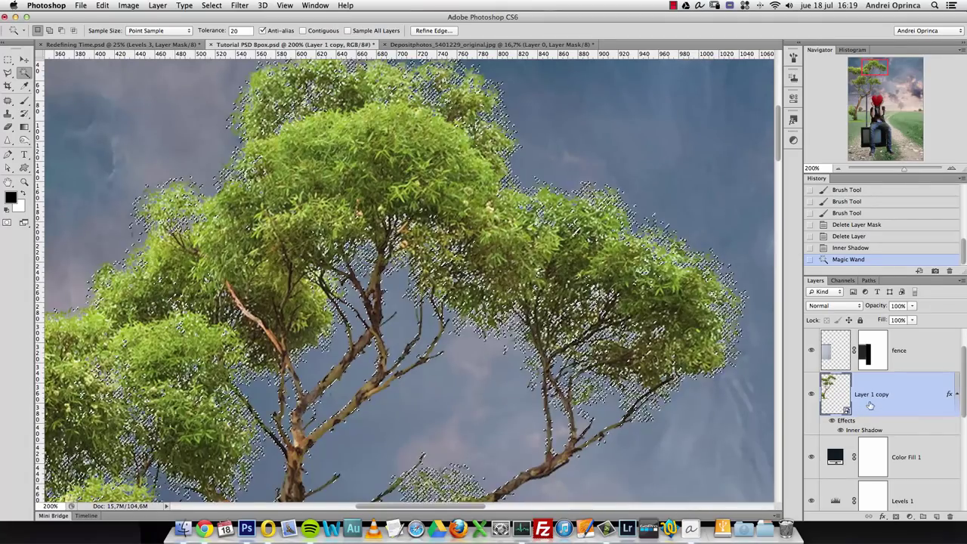
{"action": "left_click", "coordinate": [896, 516]}
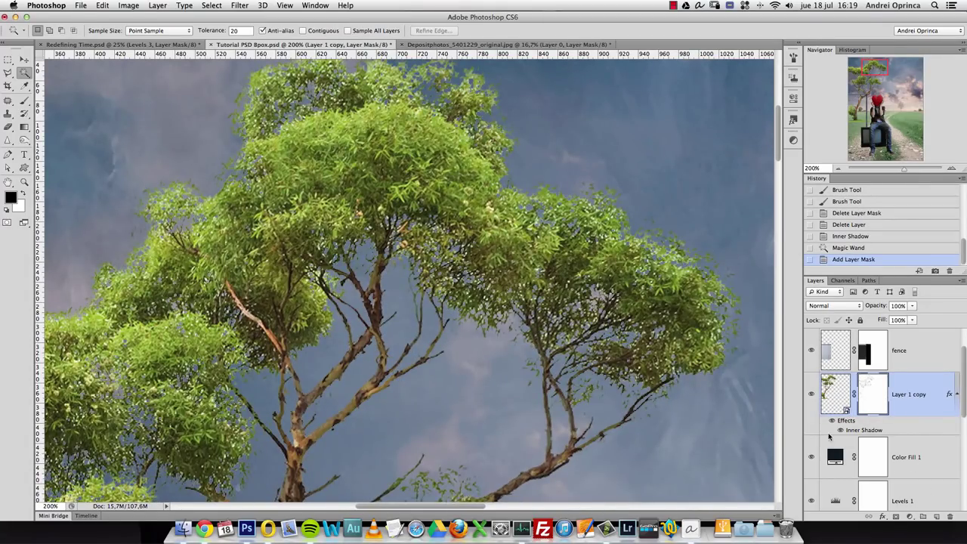
{"action": "key", "text": "super+1"}
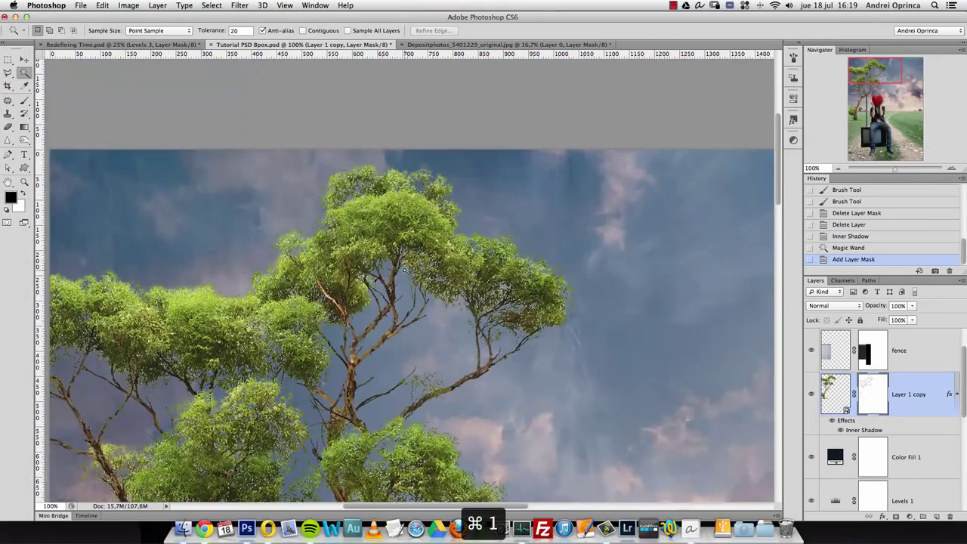
Compare the tree with its layer mask disabled and enabled, and examine the foliage edges against the sky
{"action": "scroll", "coordinate": [408, 272], "scroll_direction": "down", "scroll_amount": 5}
{"action": "left_click", "coordinate": [434, 242], "text": "alt"}
{"action": "left_click_drag", "start_coordinate": [434, 241], "coordinate": [452, 260]}
{"action": "key", "text": "super+1"}
{"action": "left_click_drag", "start_coordinate": [596, 237], "coordinate": [616, 326]}
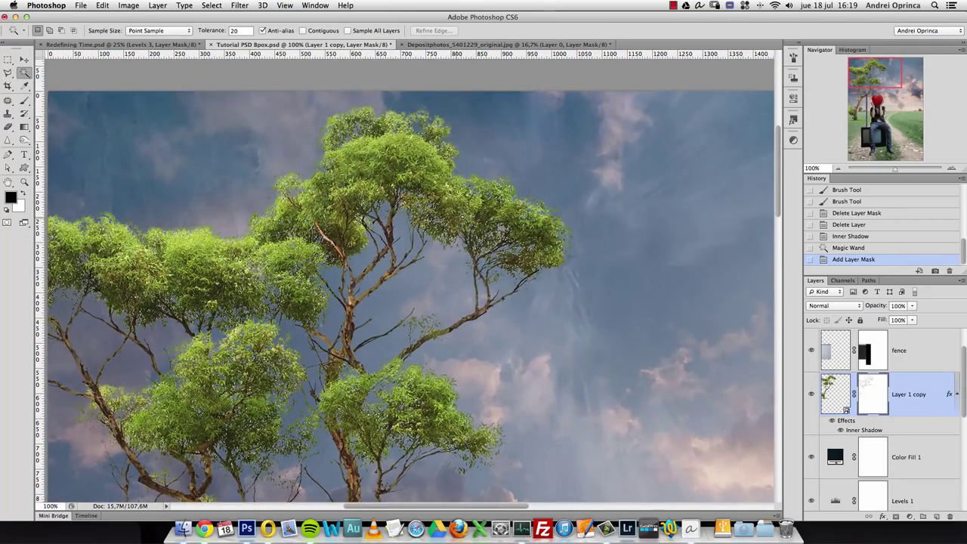
{"action": "left_click", "coordinate": [457, 245], "text": "alt"}
{"action": "left_click", "coordinate": [456, 245], "text": "alt"}
{"action": "left_click", "coordinate": [868, 393], "text": "shift"}
{"action": "left_click", "coordinate": [868, 394], "text": "shift"}
{"action": "scroll", "coordinate": [529, 348], "scroll_direction": "down", "scroll_amount": 3}
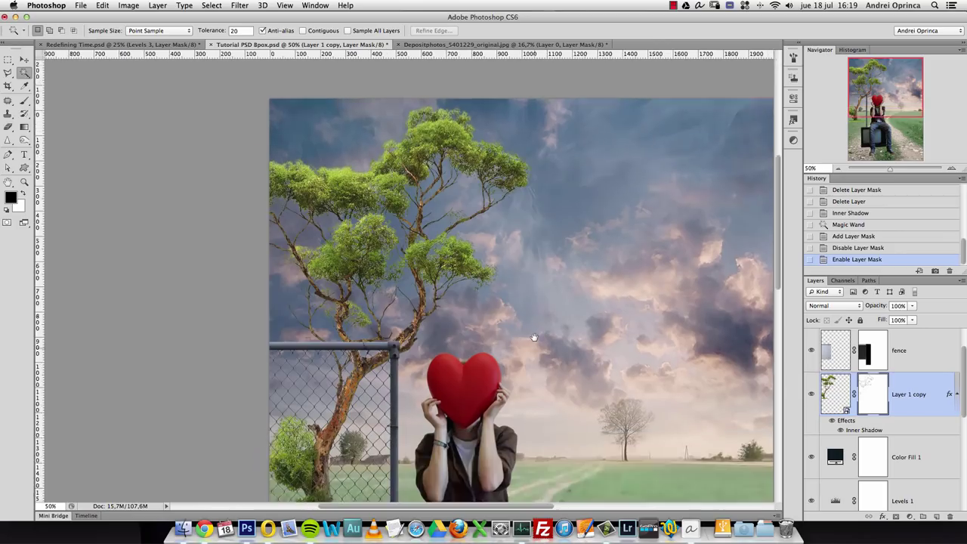
{"action": "key", "text": "super+1"}
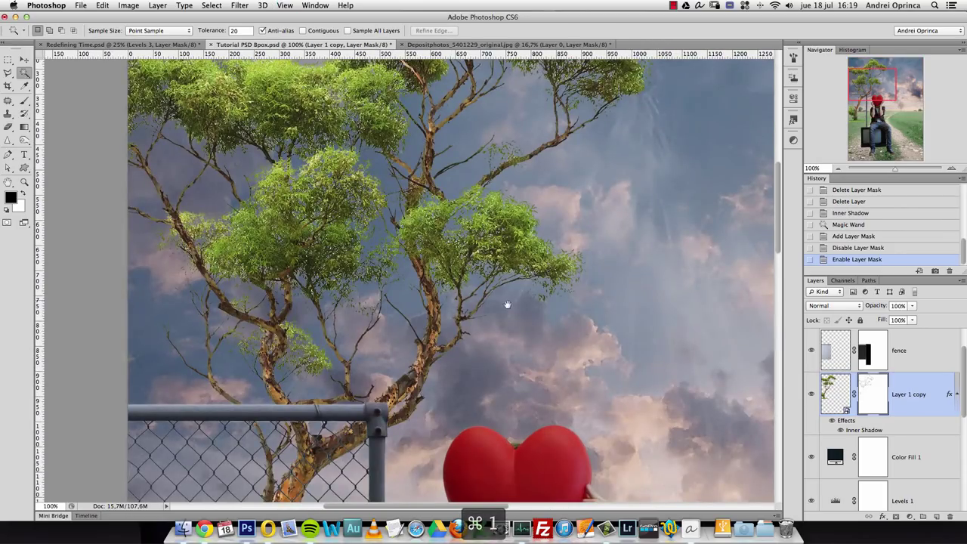
{"action": "scroll", "coordinate": [498, 324], "scroll_direction": "up", "scroll_amount": 3}
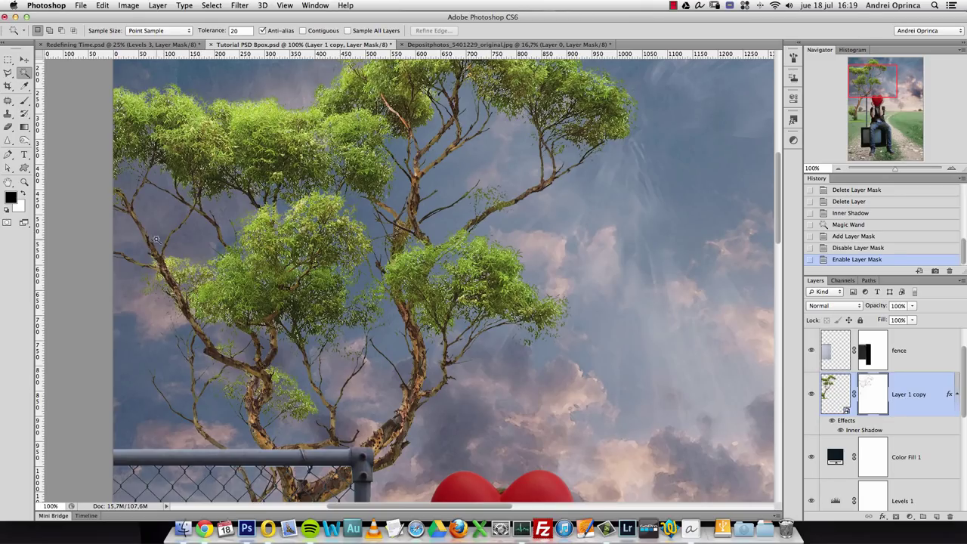
{"action": "scroll", "coordinate": [376, 370], "scroll_direction": "down", "scroll_amount": 4}
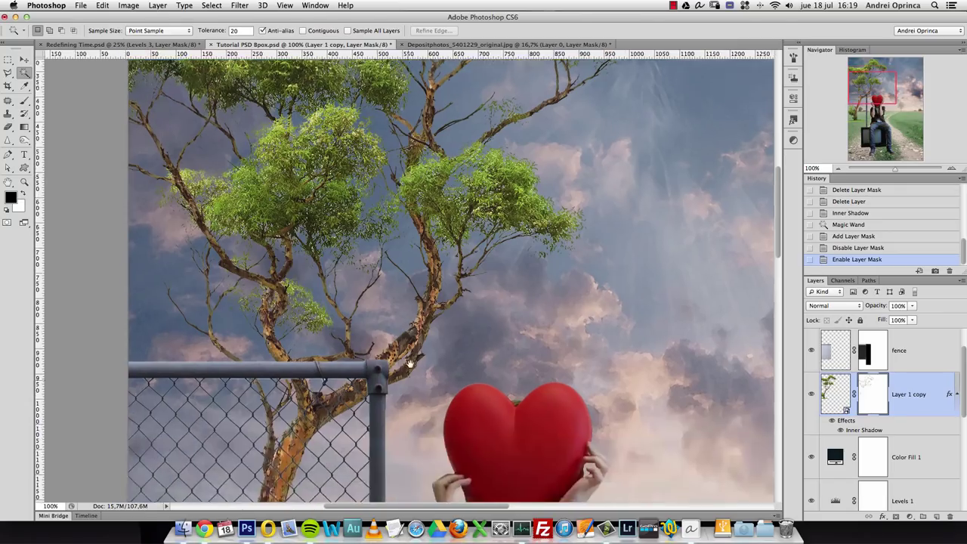
{"action": "left_click", "coordinate": [377, 331], "text": "alt"}
{"action": "left_click", "coordinate": [377, 331], "text": "alt"}
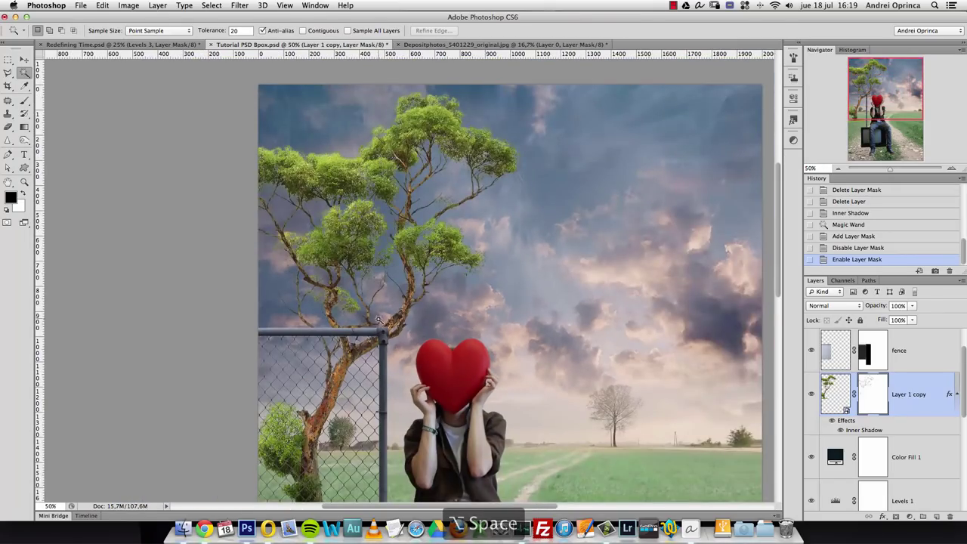
{"action": "scroll", "coordinate": [368, 321], "scroll_direction": "down", "scroll_amount": 3}
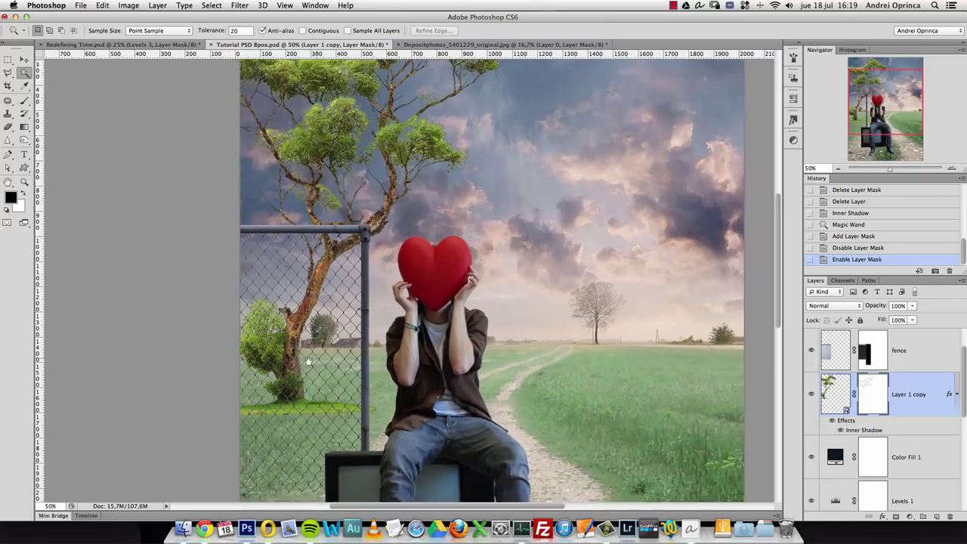
Paint black on the tree's mask with a soft 80 px brush at 0% hardness over the grass patch below and right of the trunk
{"action": "key", "text": "super+r"}
{"action": "scroll", "coordinate": [385, 325], "scroll_direction": "left", "scroll_amount": 3}
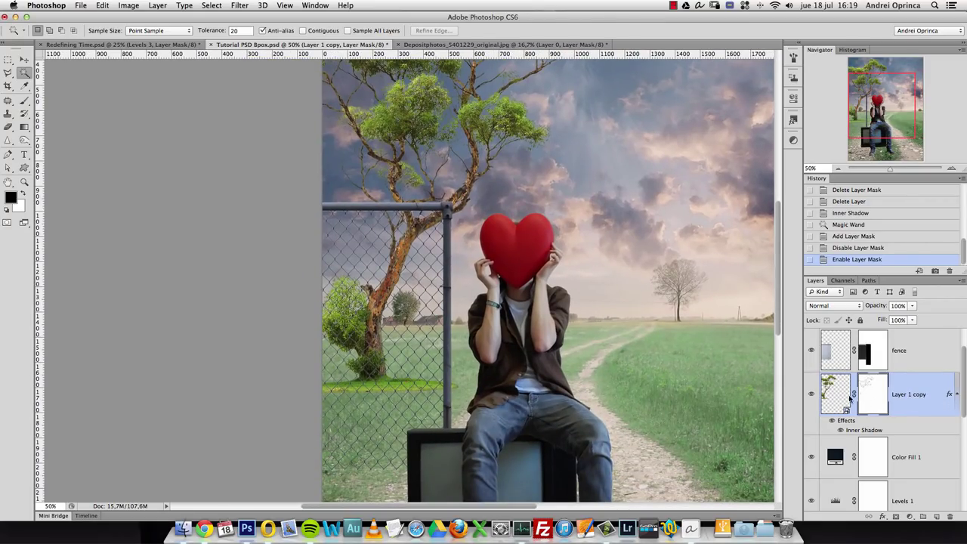
{"action": "left_click", "coordinate": [375, 370], "text": "alt"}
{"action": "left_click", "coordinate": [305, 309], "text": "alt"}
{"action": "left_click", "coordinate": [304, 308], "text": "super"}
{"action": "key", "text": "b"}
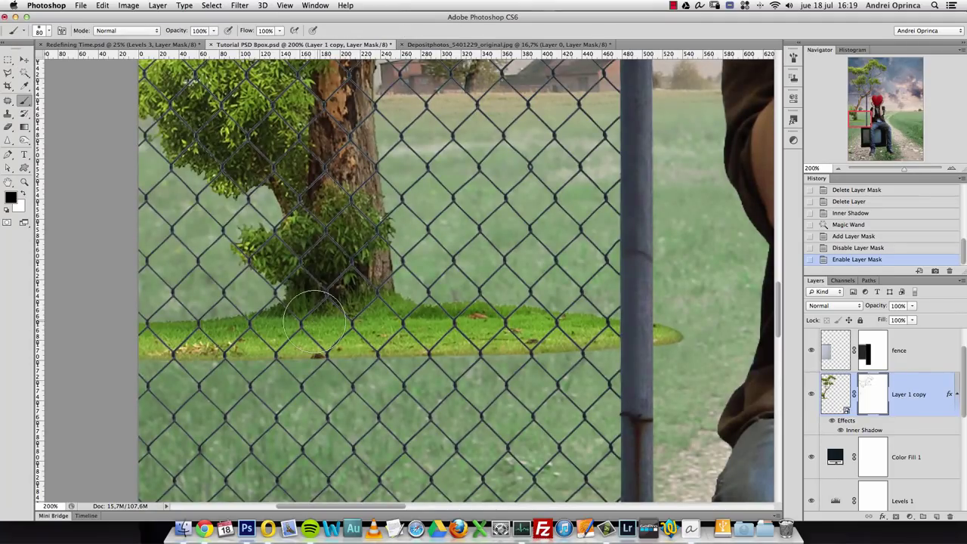
{"action": "right_click", "coordinate": [535, 319]}
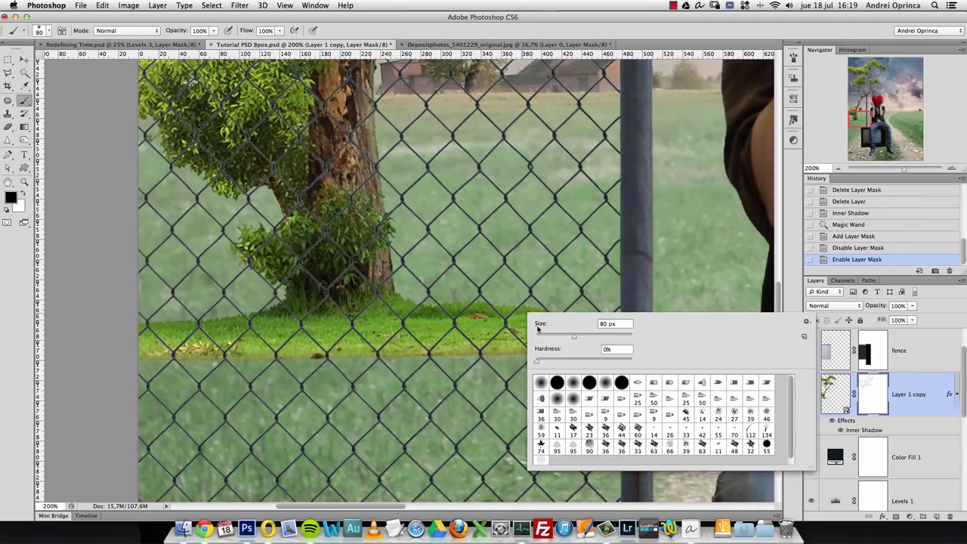
{"action": "key", "text": "Return"}
{"action": "left_click_drag", "start_coordinate": [197, 347], "coordinate": [523, 349]}
{"action": "left_click_drag", "start_coordinate": [669, 332], "coordinate": [457, 325]}
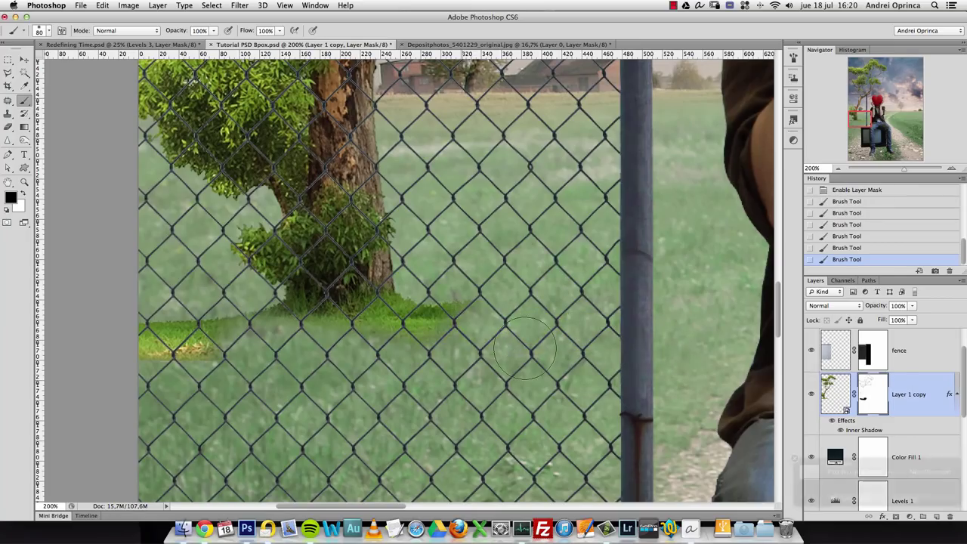
Mask out the rest of the bright grass left of the trunk and fade the grass edge around its base
{"action": "mouse_move", "coordinate": [528, 370]}
{"action": "left_mouse_down"}
{"action": "mouse_move", "coordinate": [353, 361]}
{"action": "mouse_move", "coordinate": [176, 328]}
{"action": "mouse_move", "coordinate": [129, 339]}
{"action": "left_mouse_up"}
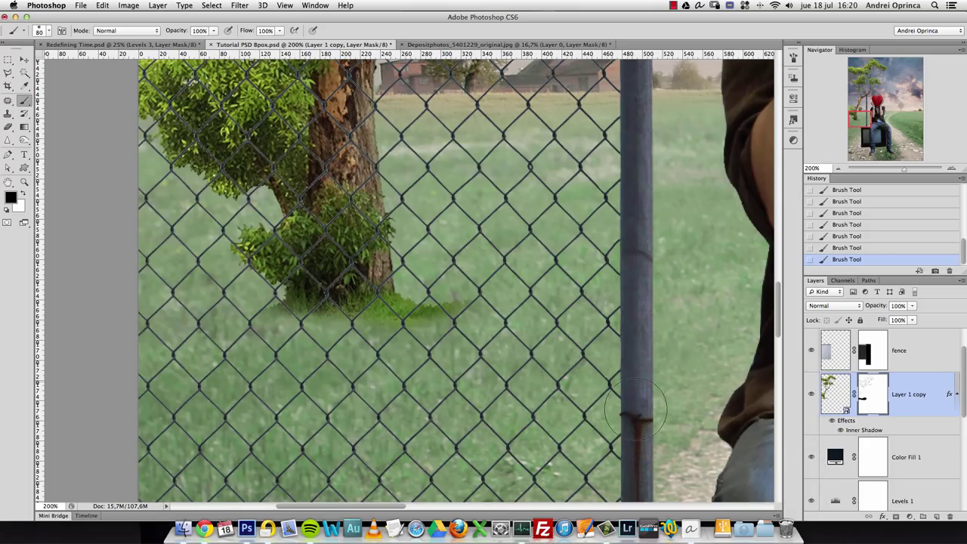
{"action": "left_click_drag", "start_coordinate": [505, 301], "coordinate": [434, 314]}
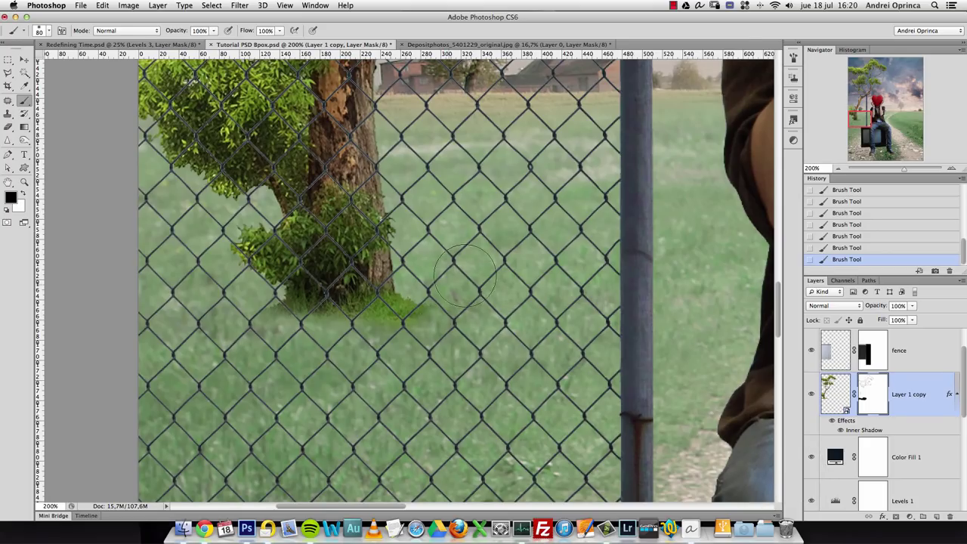
{"action": "mouse_move", "coordinate": [279, 306]}
{"action": "left_mouse_down"}
{"action": "mouse_move", "coordinate": [361, 313]}
{"action": "mouse_move", "coordinate": [400, 301]}
{"action": "mouse_move", "coordinate": [391, 296]}
{"action": "mouse_move", "coordinate": [366, 299]}
{"action": "mouse_move", "coordinate": [393, 315]}
{"action": "left_mouse_up"}
Choose the 134 px grass brush and display its brush settings
{"action": "right_click", "coordinate": [438, 274]}
{"action": "key", "text": "Return"}
{"action": "left_click", "coordinate": [791, 60]}
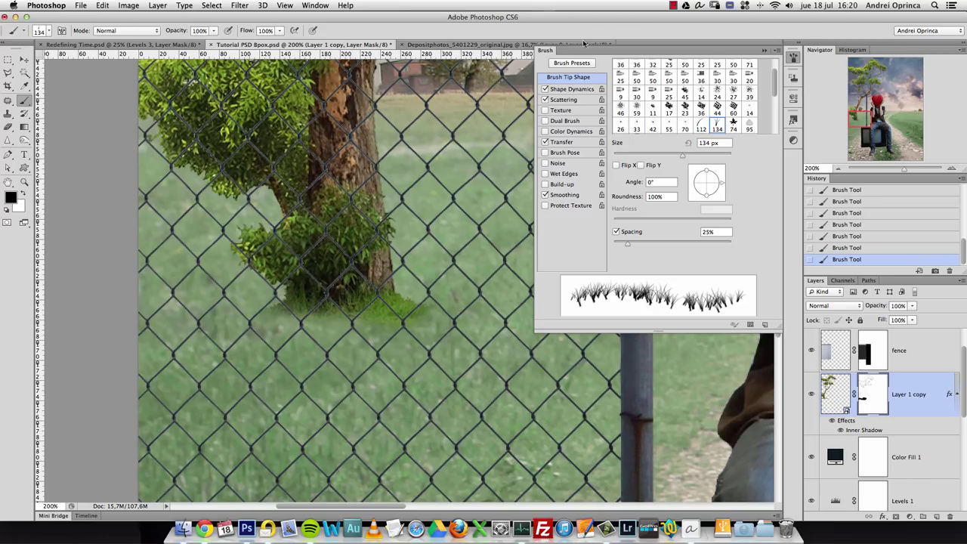
{"action": "left_click", "coordinate": [317, 6]}
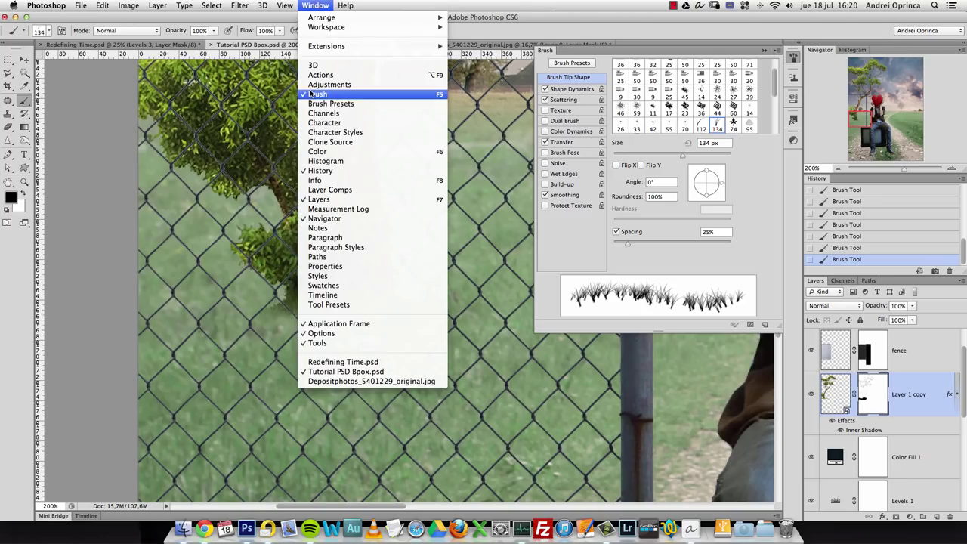
{"action": "left_click", "coordinate": [794, 59]}
{"action": "left_click", "coordinate": [794, 59]}
{"action": "left_click", "coordinate": [794, 61]}
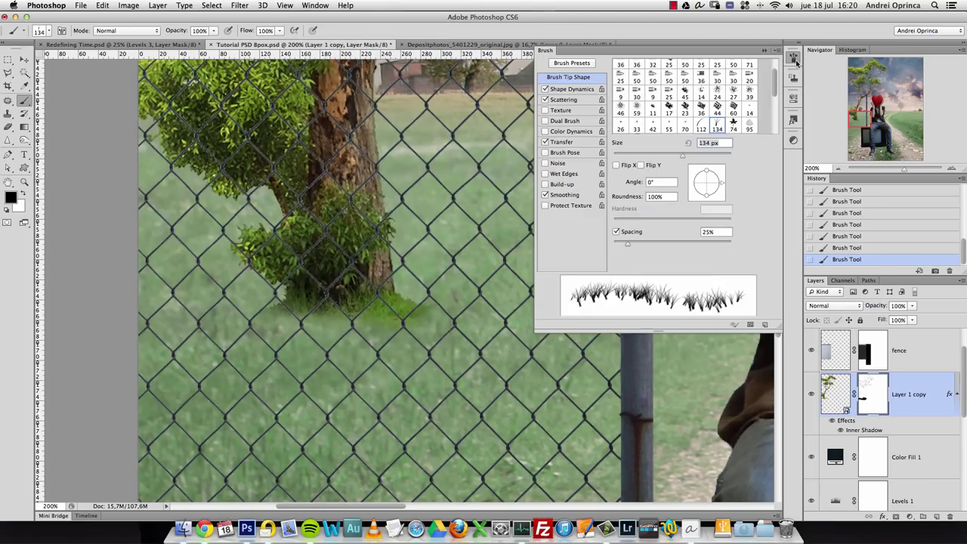
Reselect the 134 px grass brush and turn off its Color Dynamics
{"action": "left_click", "coordinate": [569, 131]}
{"action": "left_click", "coordinate": [545, 131]}
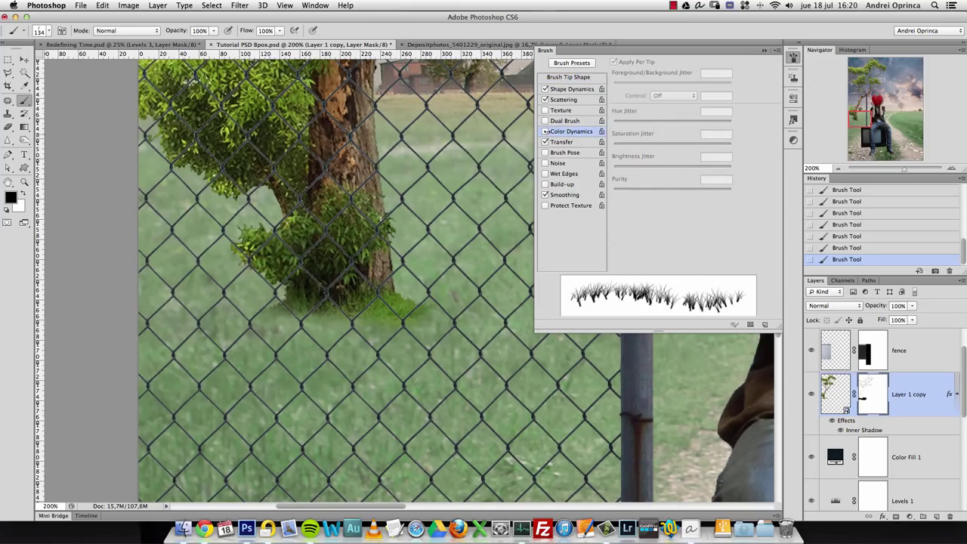
{"action": "right_click", "coordinate": [405, 179]}
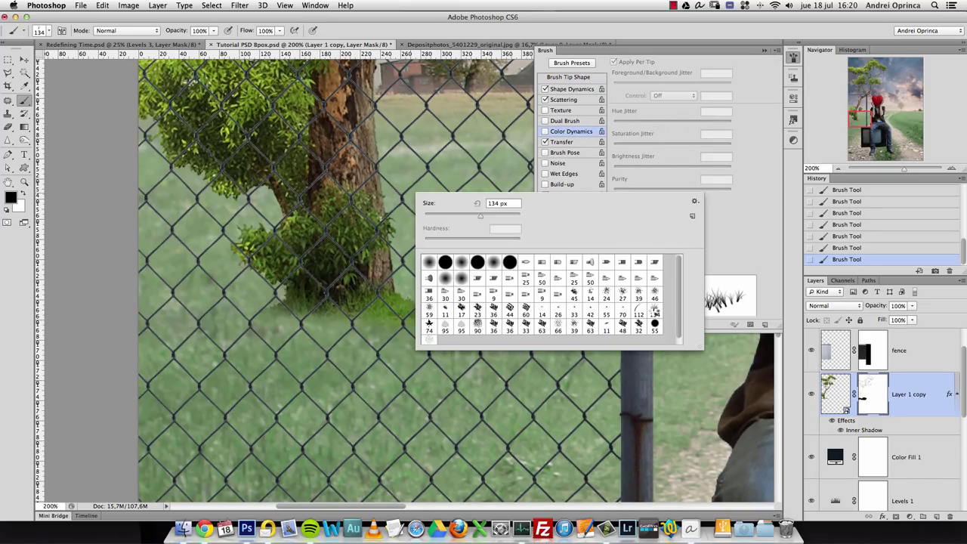
{"action": "double_click", "coordinate": [654, 312]}
{"action": "left_click", "coordinate": [546, 132]}
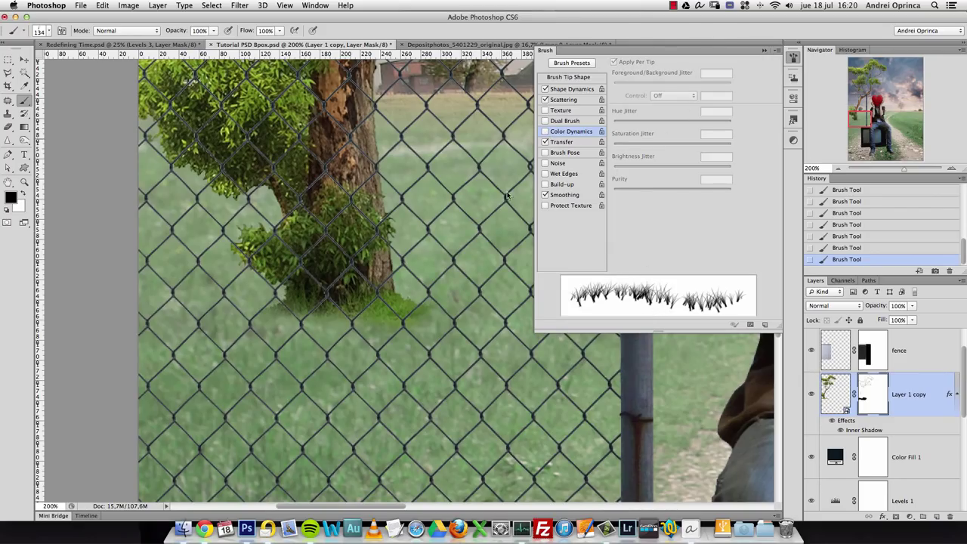
{"action": "left_click", "coordinate": [763, 51]}
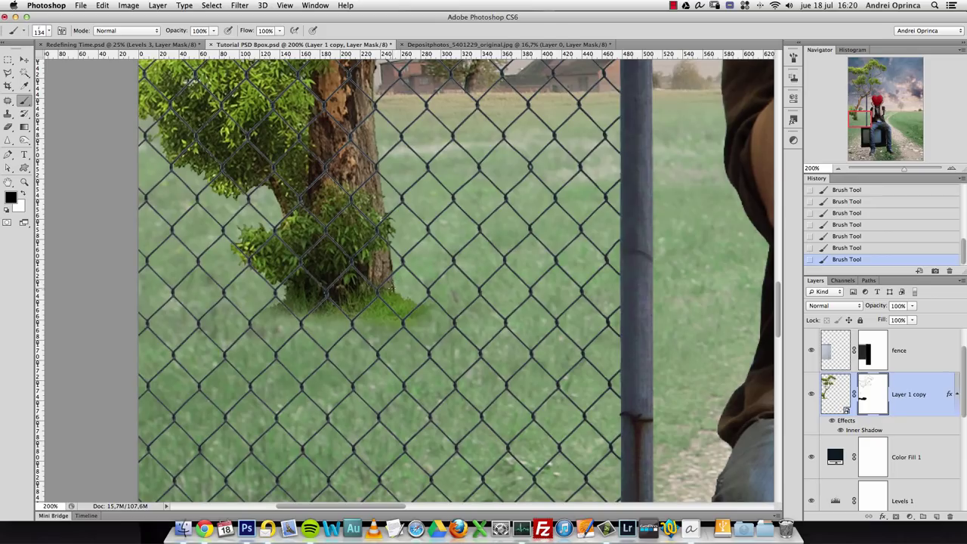
{"action": "left_click_drag", "start_coordinate": [382, 310], "coordinate": [387, 326]}
{"action": "key", "text": "super+z"}
Reduce the grass brush to 70 px and set its Shape Dynamics to 26% Size Jitter and 29% Minimum Diameter
{"action": "key", "text": "bracketleft"}
{"action": "key", "text": "bracketleft"}
{"action": "key", "text": "bracketleft"}
{"action": "key", "text": "bracketleft"}
{"action": "left_click", "coordinate": [794, 60]}
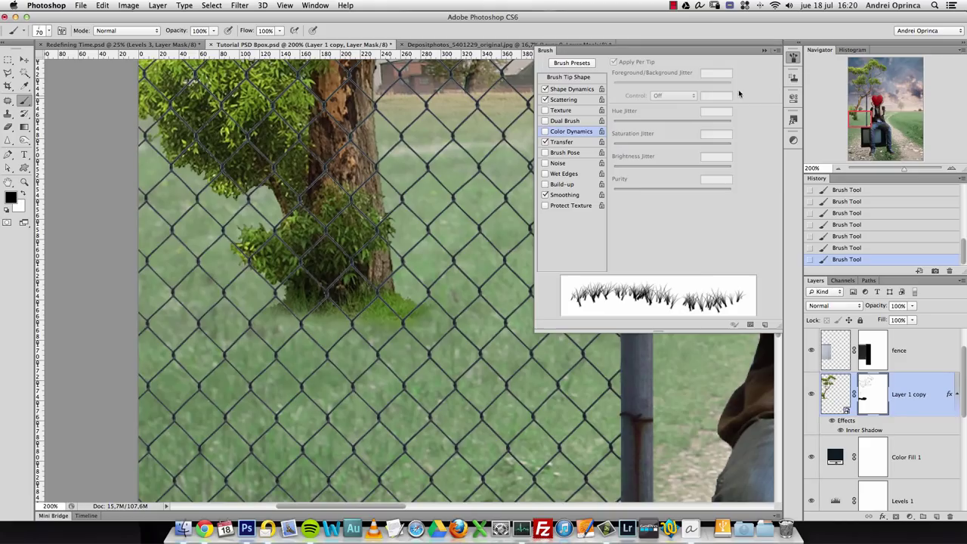
{"action": "left_click", "coordinate": [576, 89]}
{"action": "left_click_drag", "start_coordinate": [700, 76], "coordinate": [647, 77]}
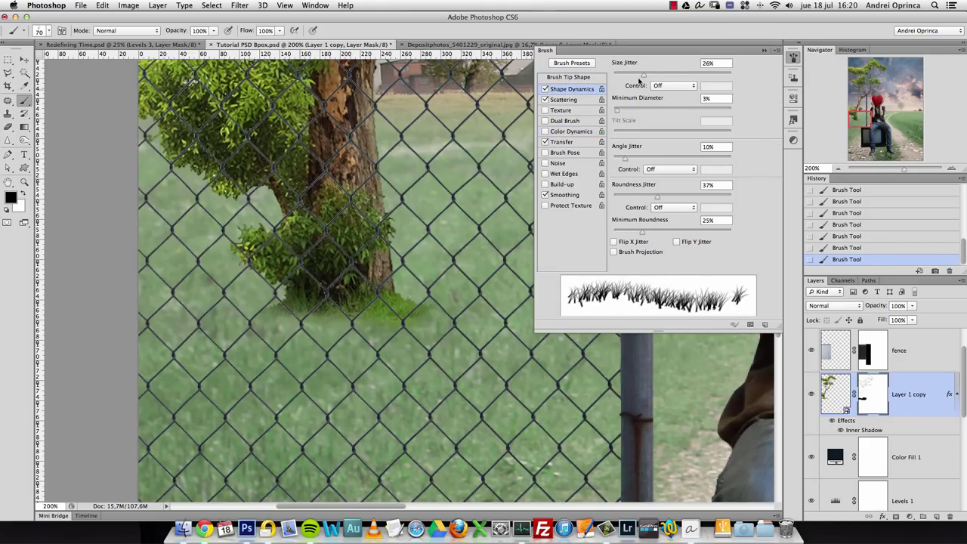
{"action": "left_click_drag", "start_coordinate": [616, 111], "coordinate": [657, 106]}
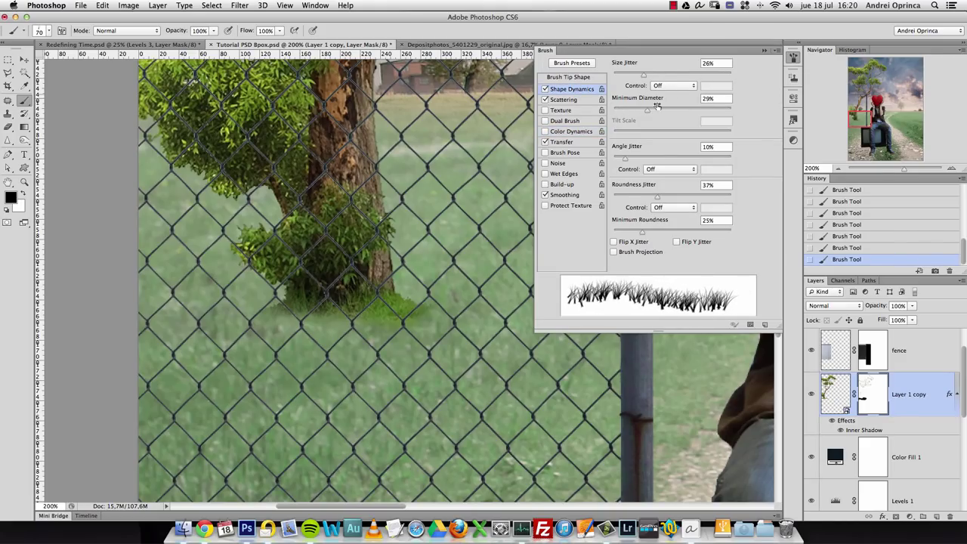
{"action": "left_click", "coordinate": [764, 50]}
Paint black on the tree's mask with the grass brush at 40 to 70 px to break up the grass edge around the trunk's base
{"action": "key", "text": "bracketleft"}
{"action": "key", "text": "bracketleft"}
{"action": "key", "text": "bracketleft"}
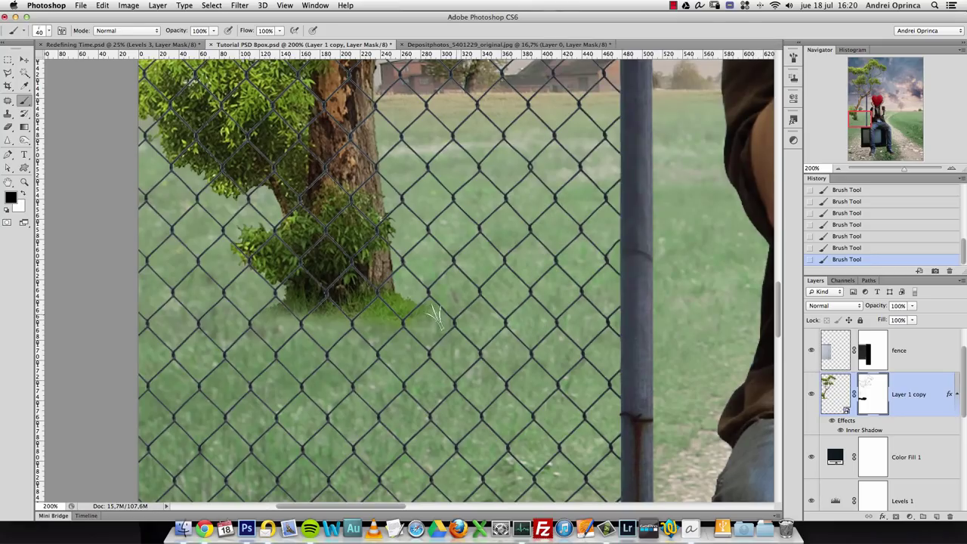
{"action": "key", "text": "bracketright"}
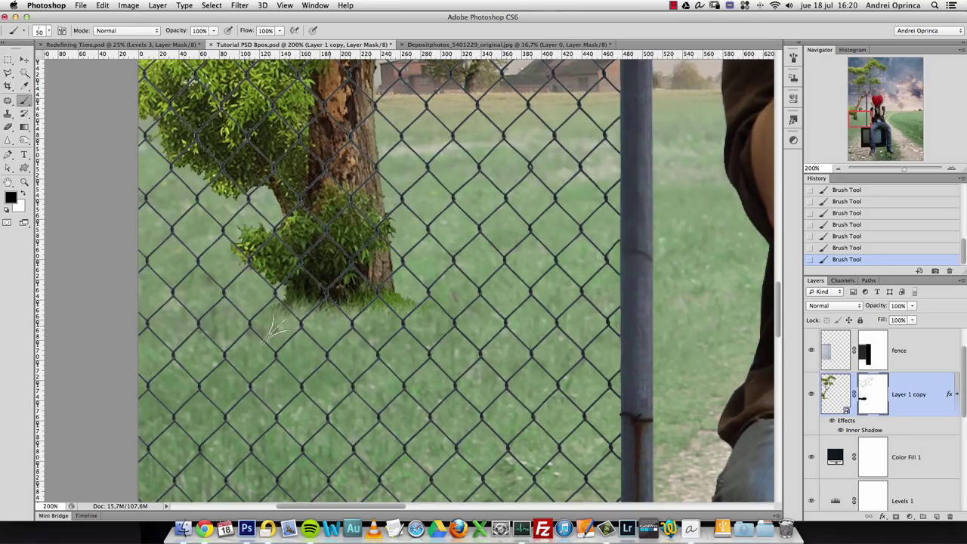
{"action": "key", "text": "bracketright"}
{"action": "key", "text": "bracketright"}
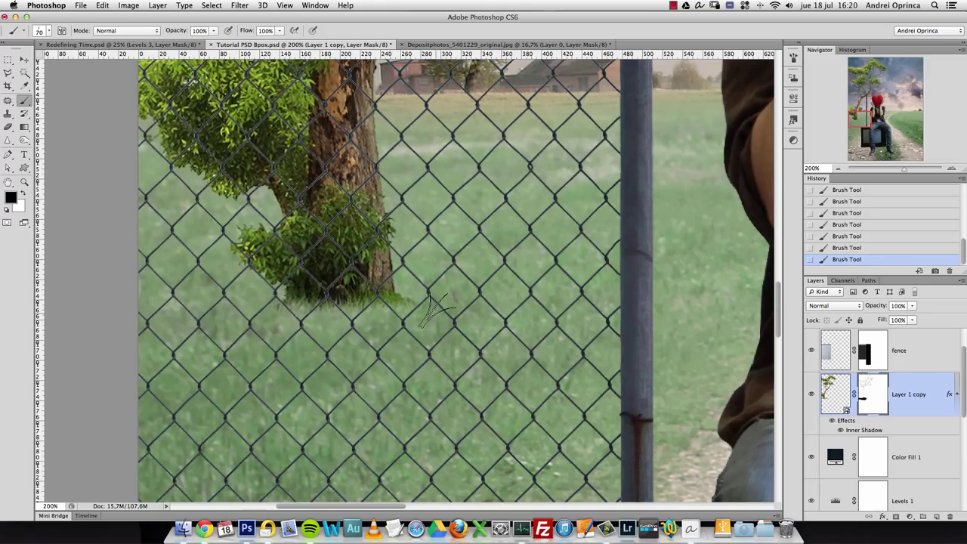
{"action": "key", "text": "bracketright"}
Select the fence layer
{"action": "left_click", "coordinate": [401, 313], "text": "alt"}
{"action": "left_click", "coordinate": [401, 314], "text": "alt"}
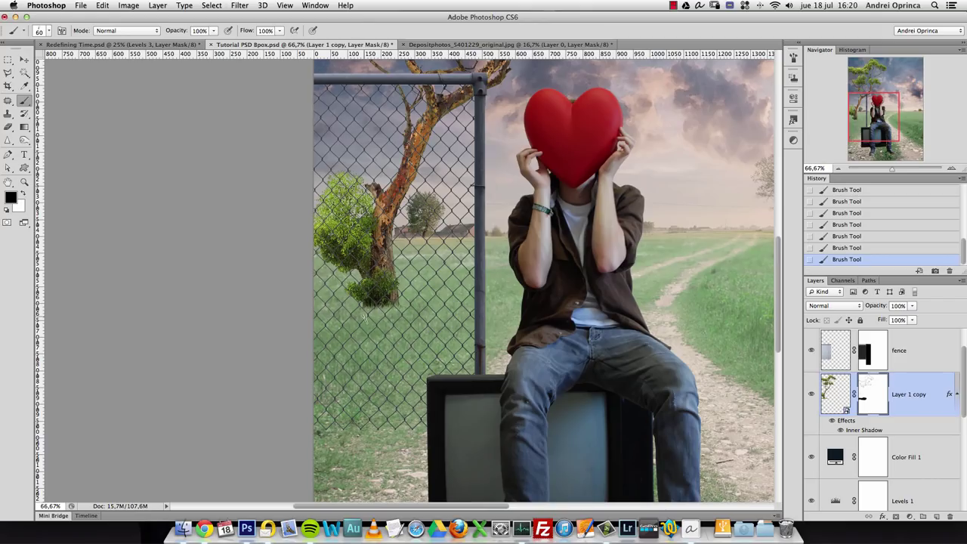
{"action": "left_click", "coordinate": [361, 317], "text": "alt"}
{"action": "left_click", "coordinate": [360, 318], "text": "alt"}
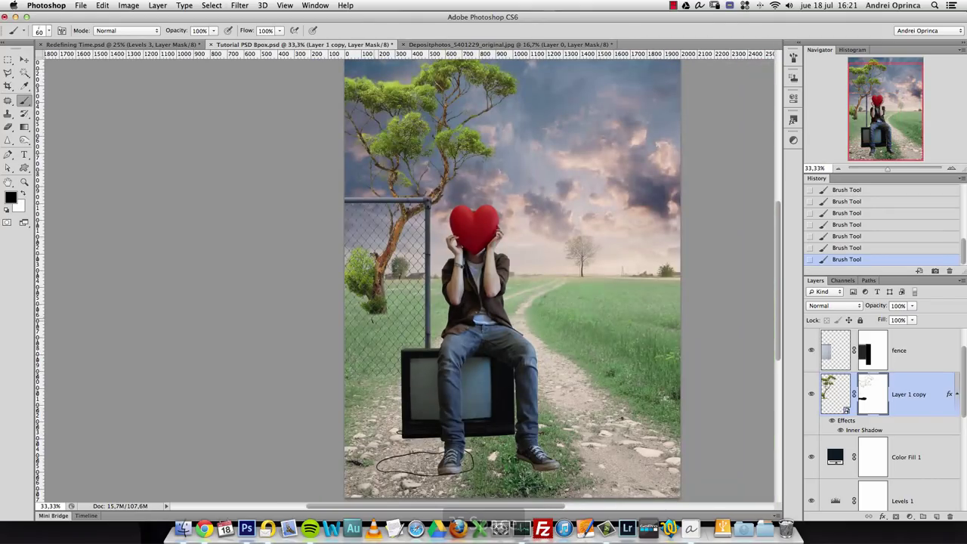
{"action": "left_click", "coordinate": [374, 340], "text": "alt"}
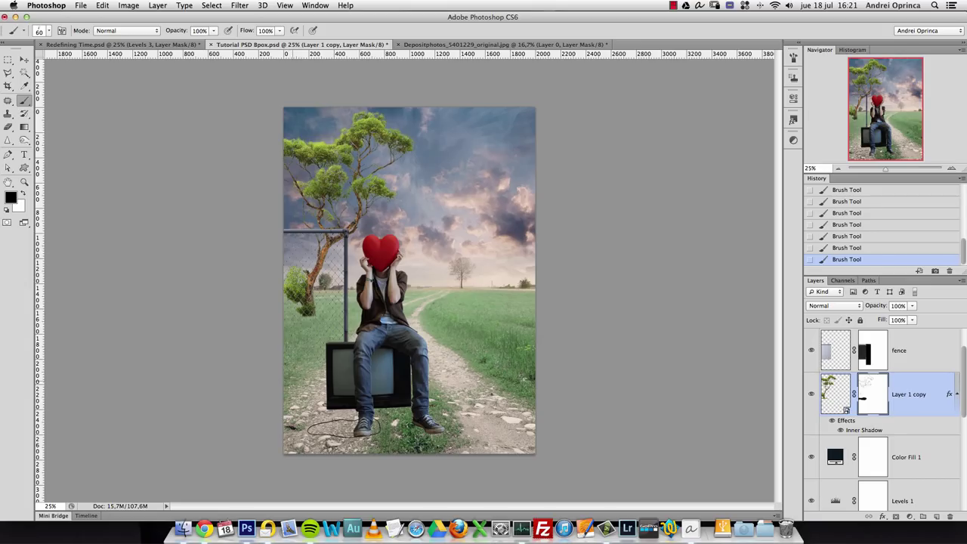
{"action": "left_click", "coordinate": [914, 362]}
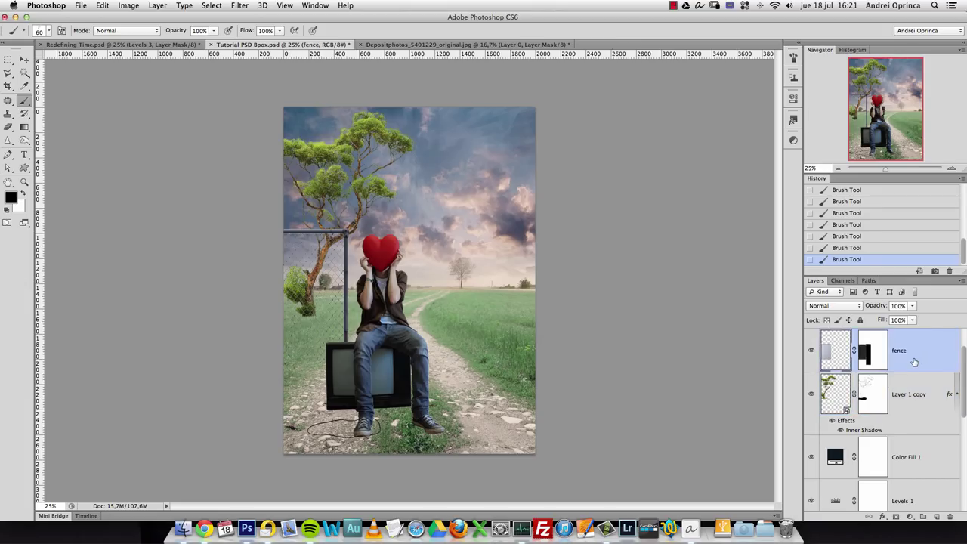